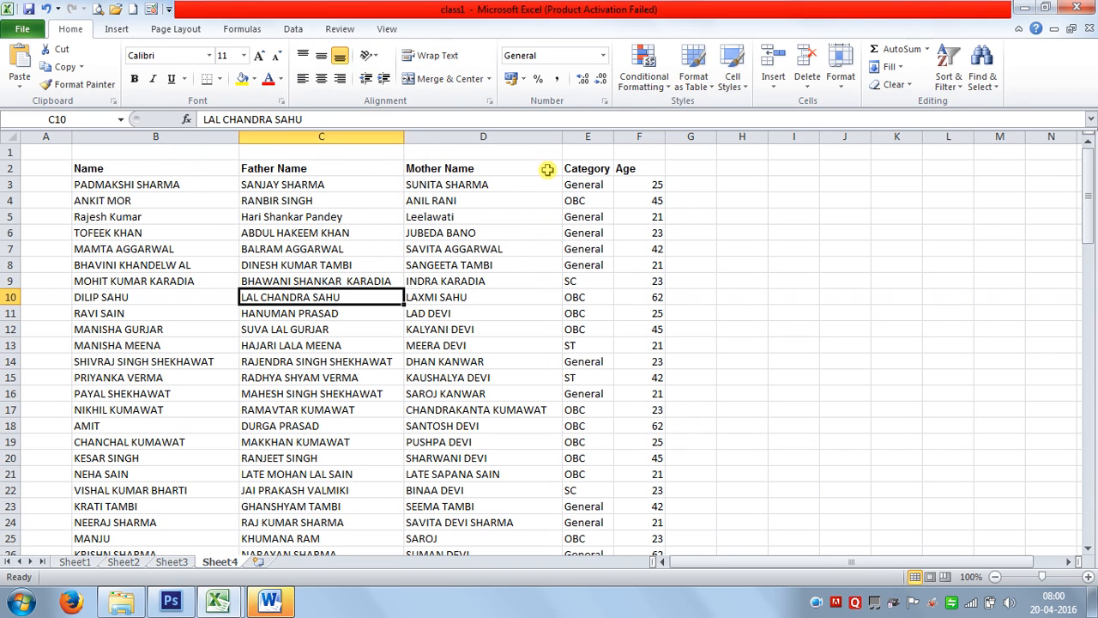
Select the Age column from F2 down to the last student row.
left_click(632, 168)
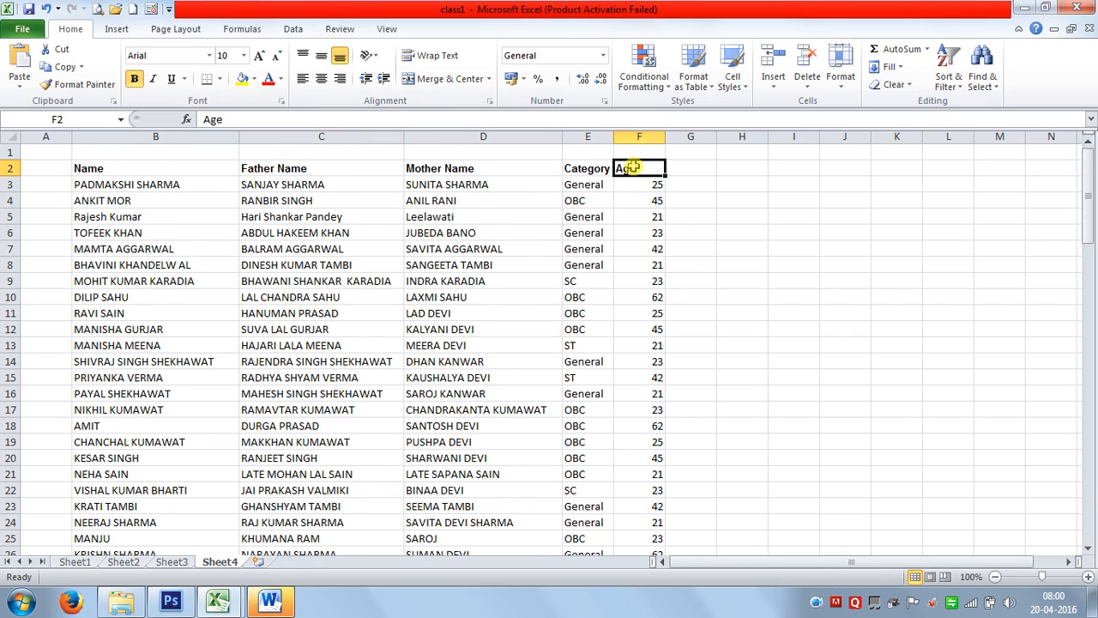
key("ctrl+shift+Down")
scroll(543, 246, "up", 7)
scroll(292, 214, "up", 19)
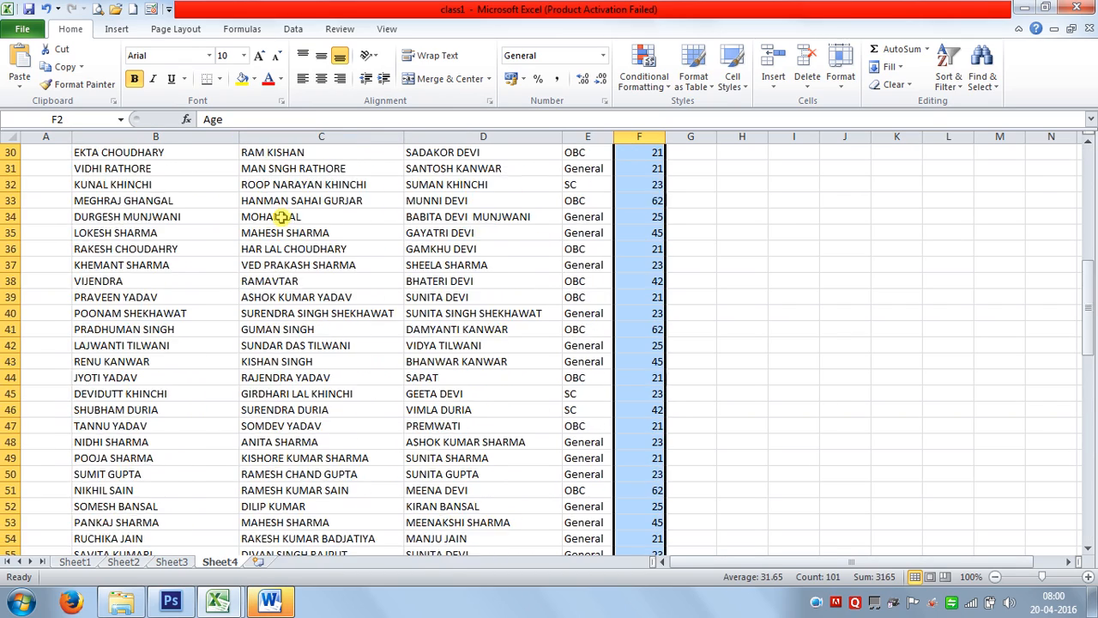
Try Angle Counterclockwise, Angle Clockwise, Vertical Text and Rotate Text Up on the Age column.
left_click(364, 62)
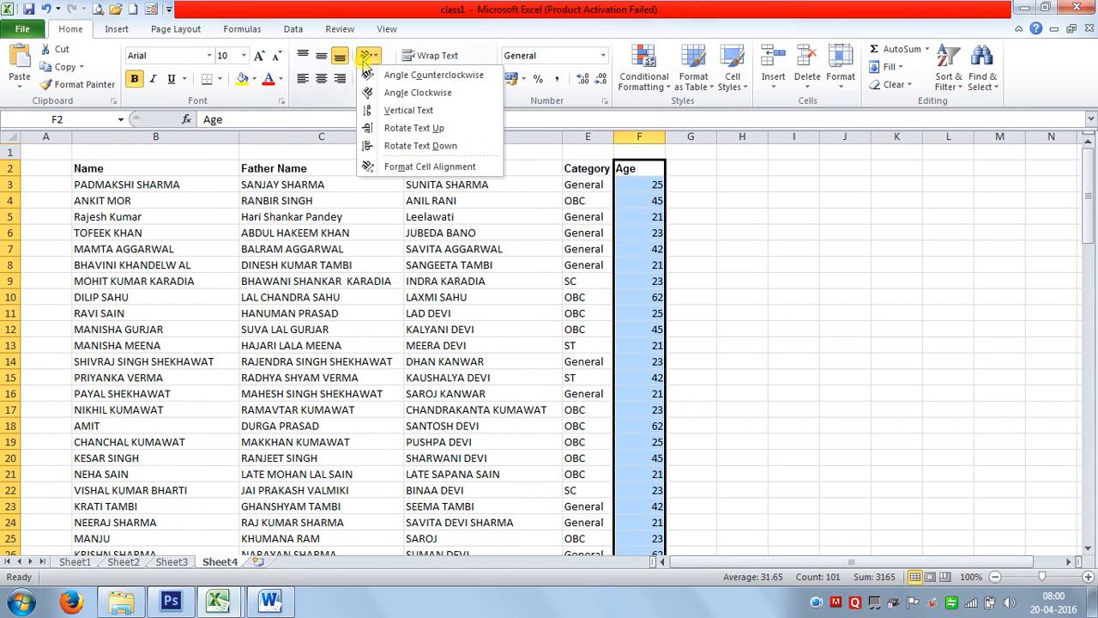
left_click(387, 76)
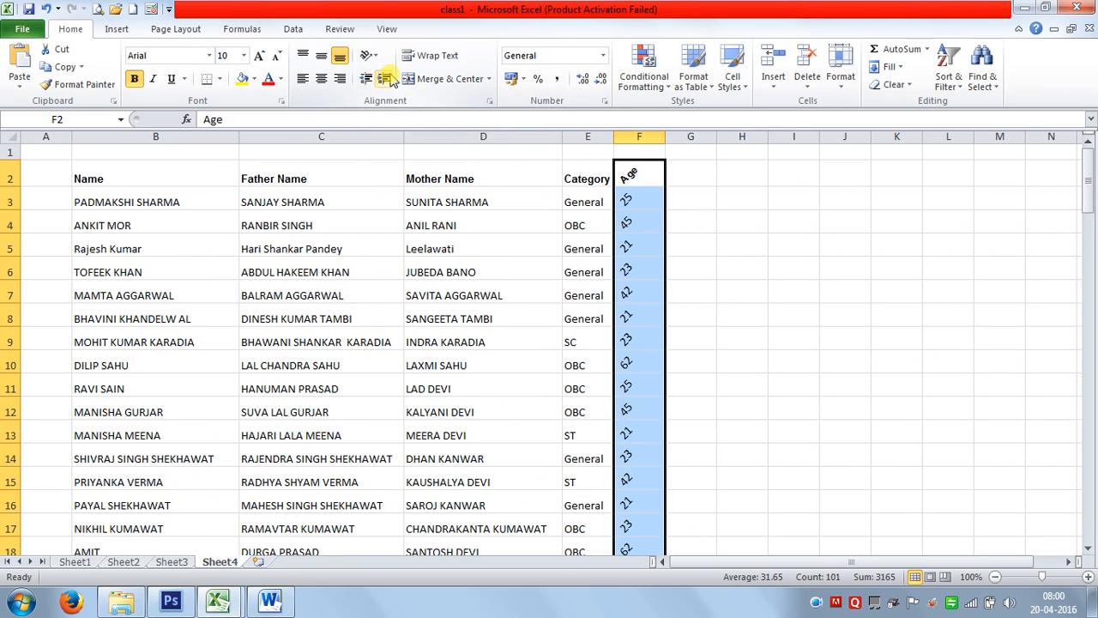
left_click(367, 56)
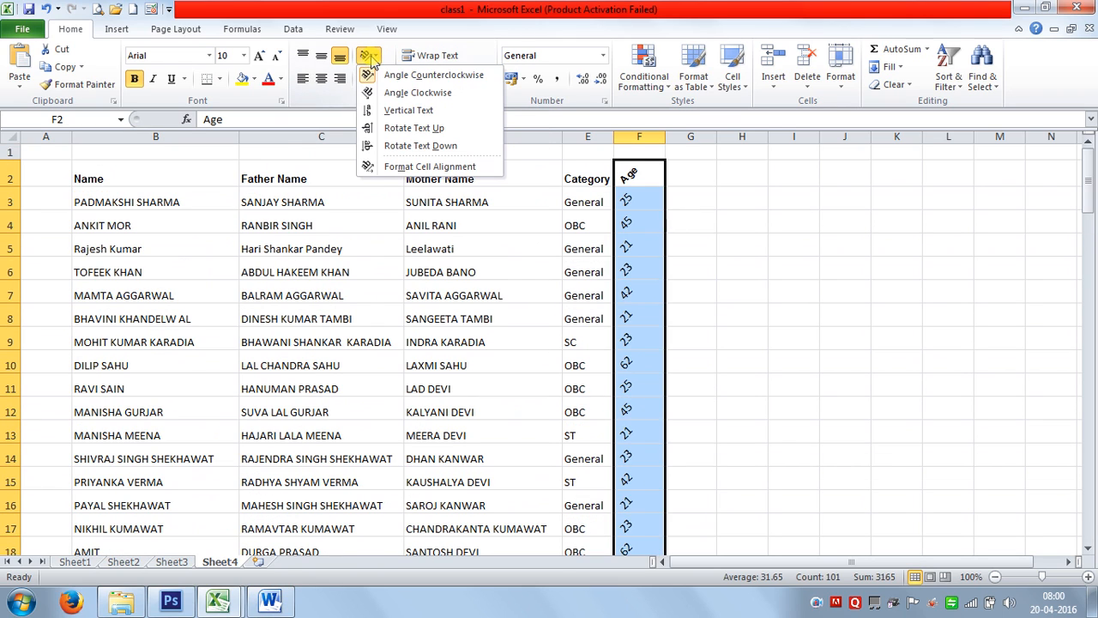
left_click(394, 92)
left_click(369, 57)
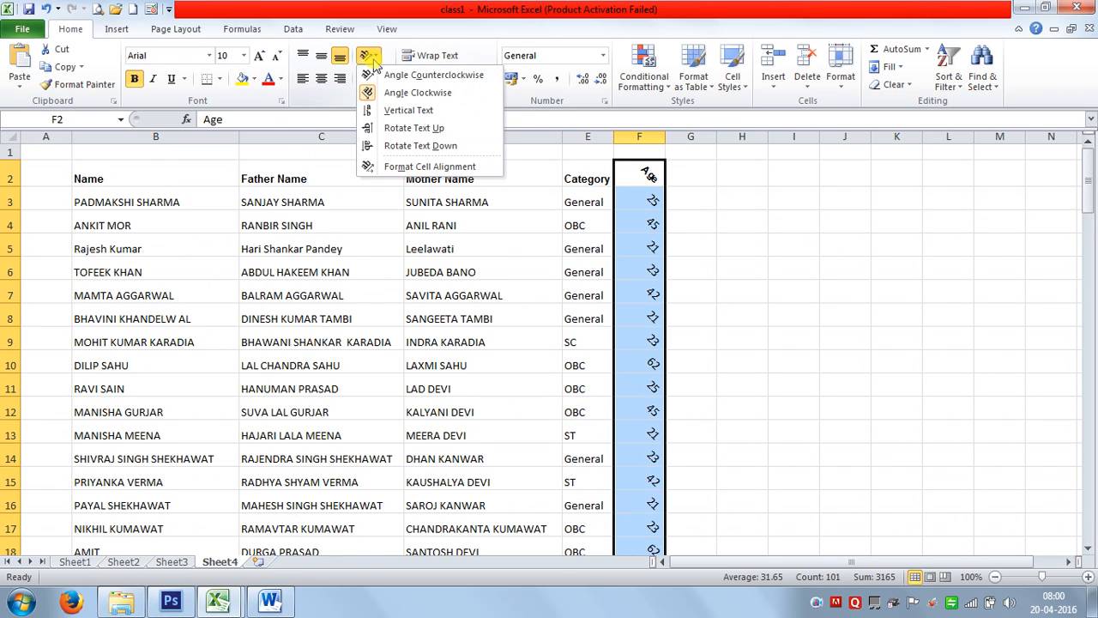
left_click(395, 110)
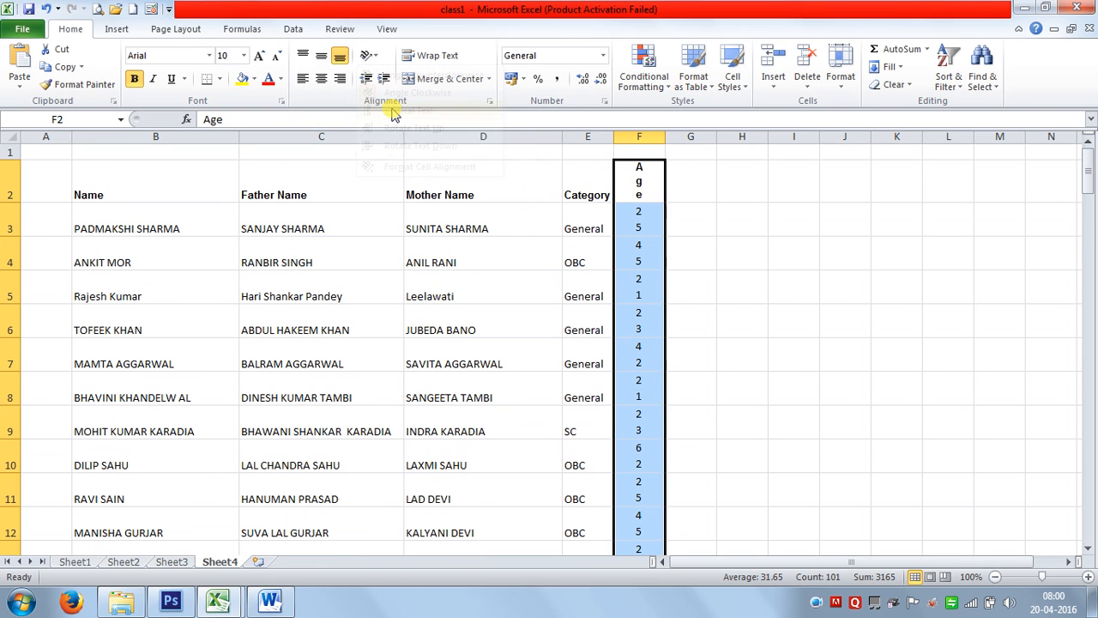
left_click(367, 55)
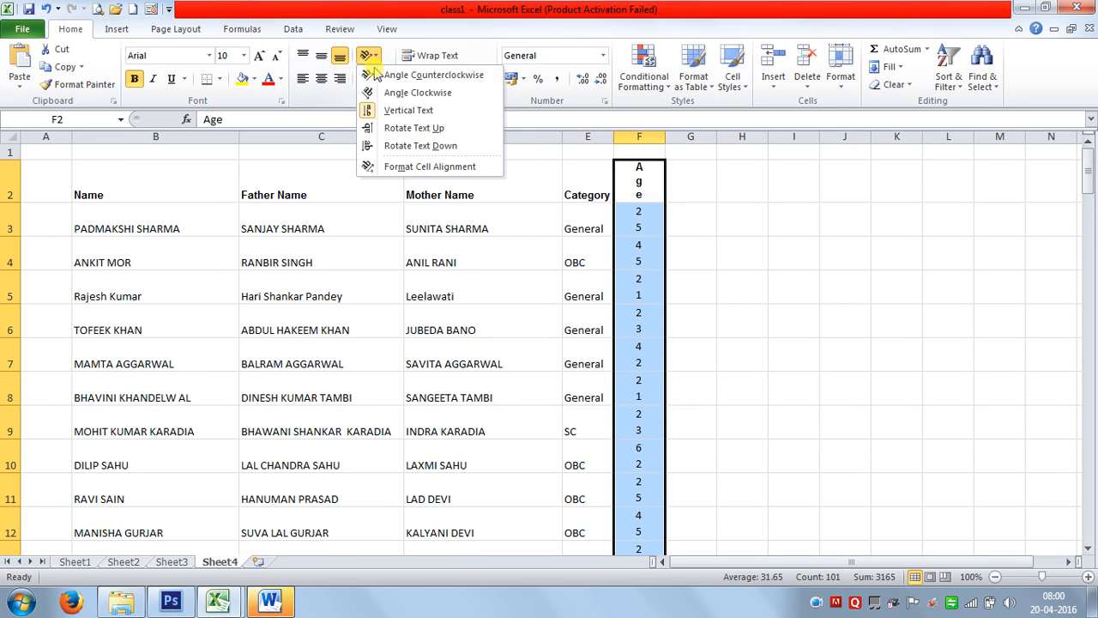
left_click(401, 129)
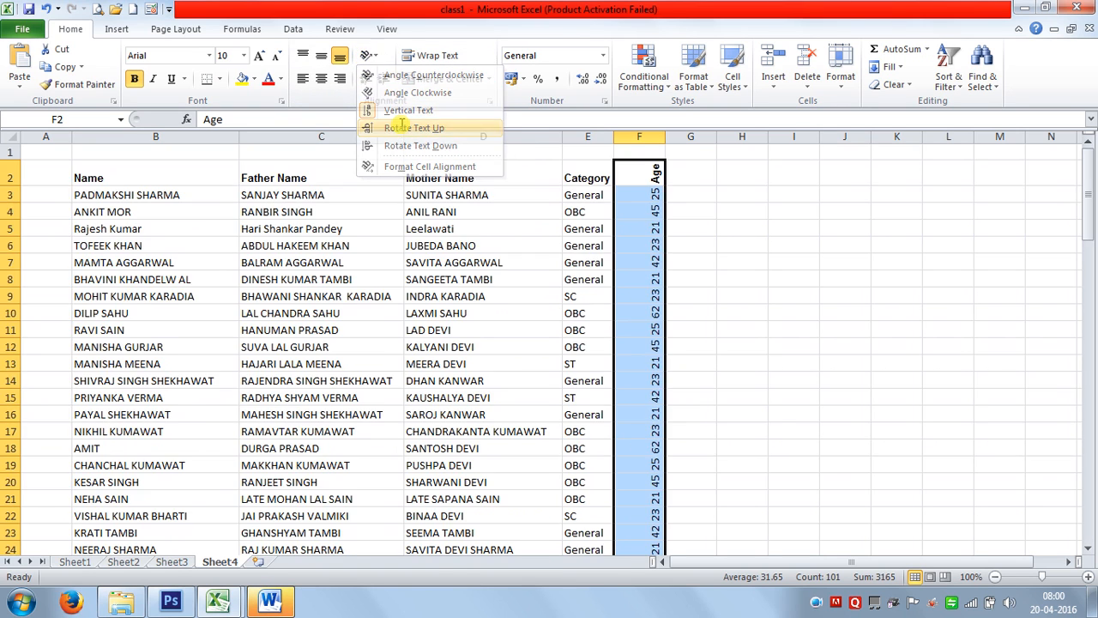
Settle on Rotate Text Down for the Age column, then select column B.
left_click(367, 56)
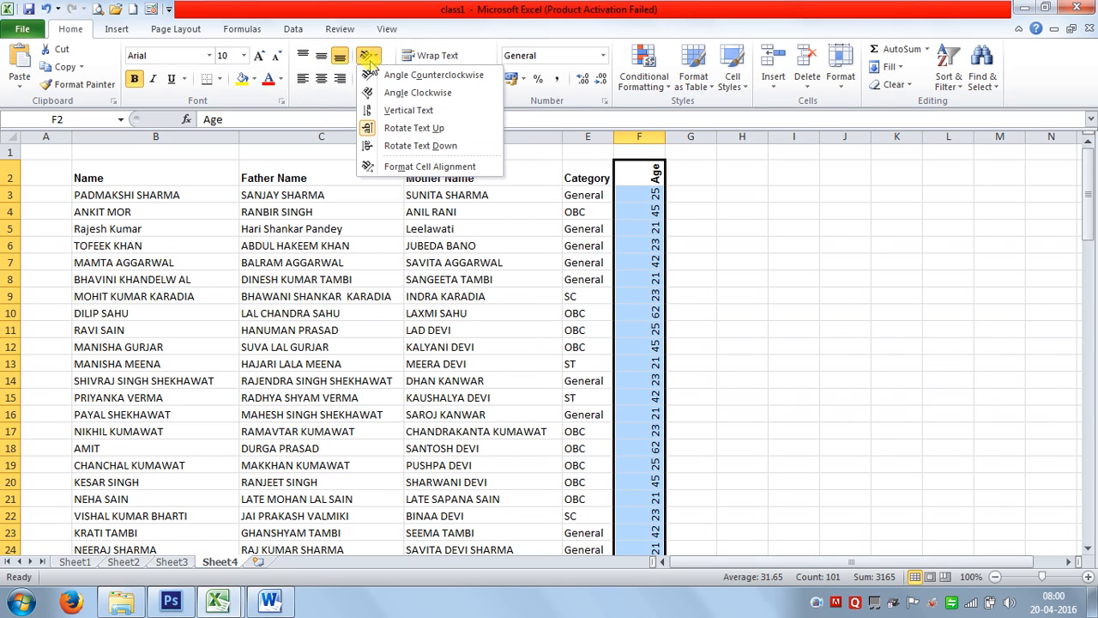
left_click(403, 145)
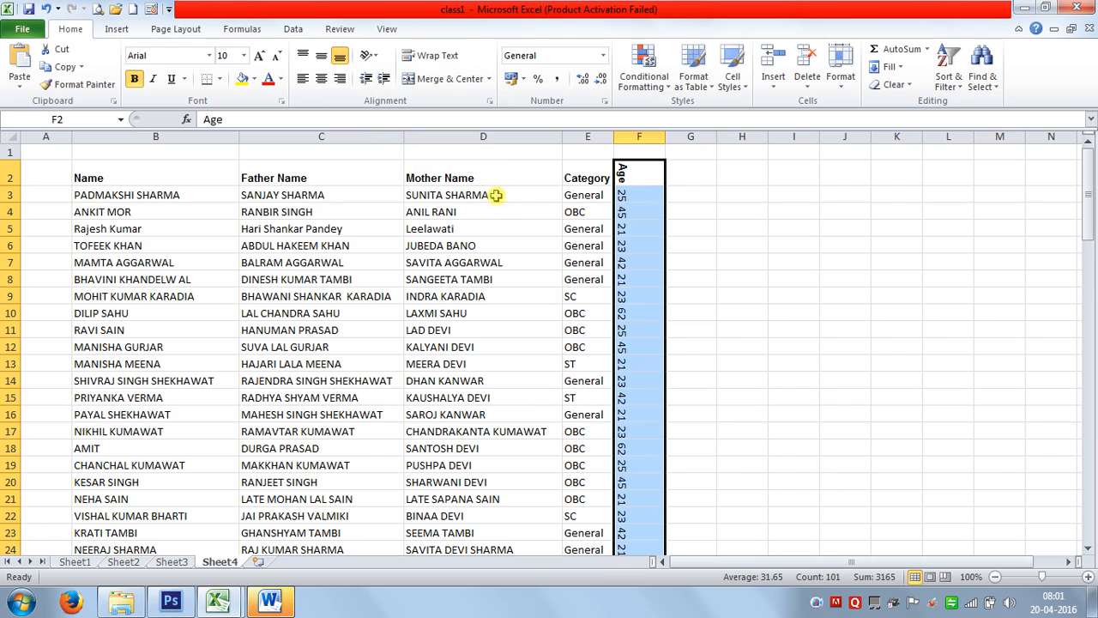
left_click(367, 56)
left_click(635, 212)
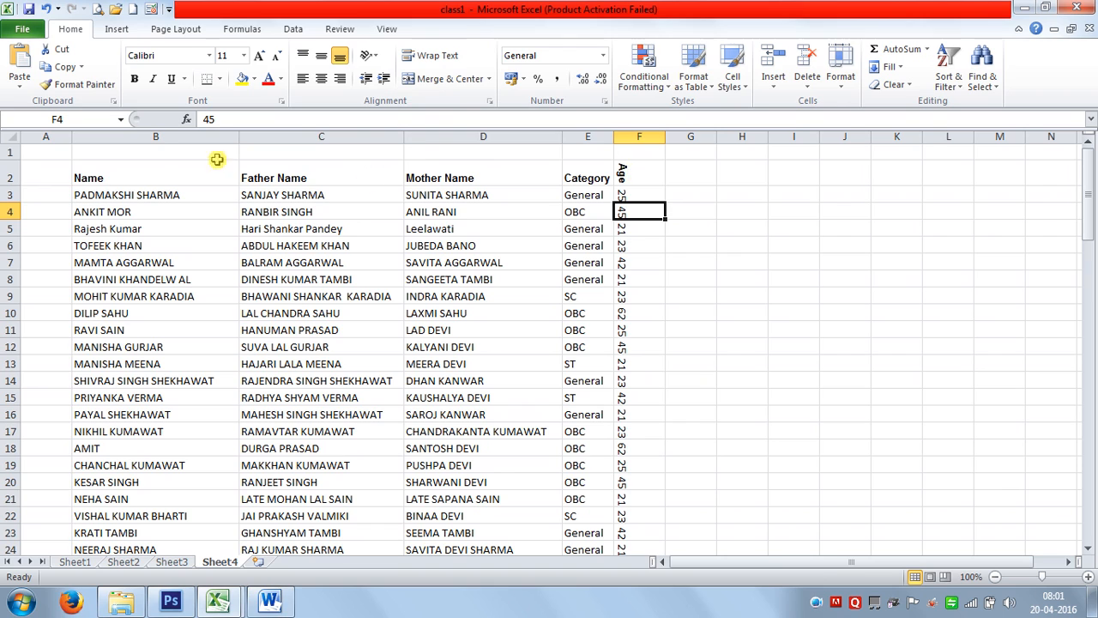
left_click(151, 138)
Rotate the Name column text downward and make column B much narrower.
left_click(368, 56)
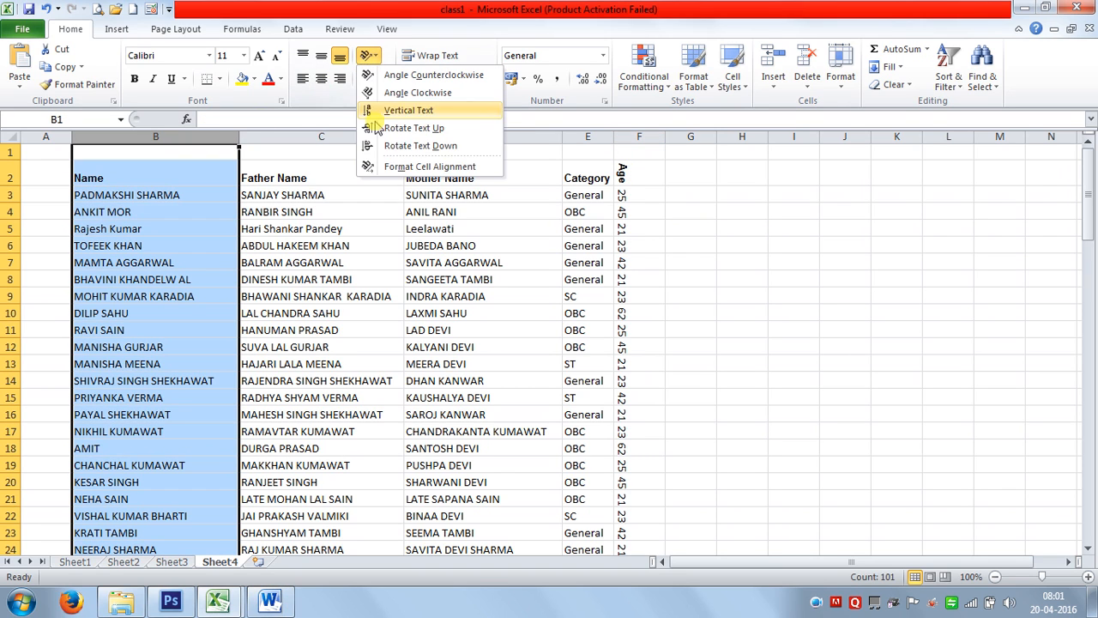
left_click(399, 145)
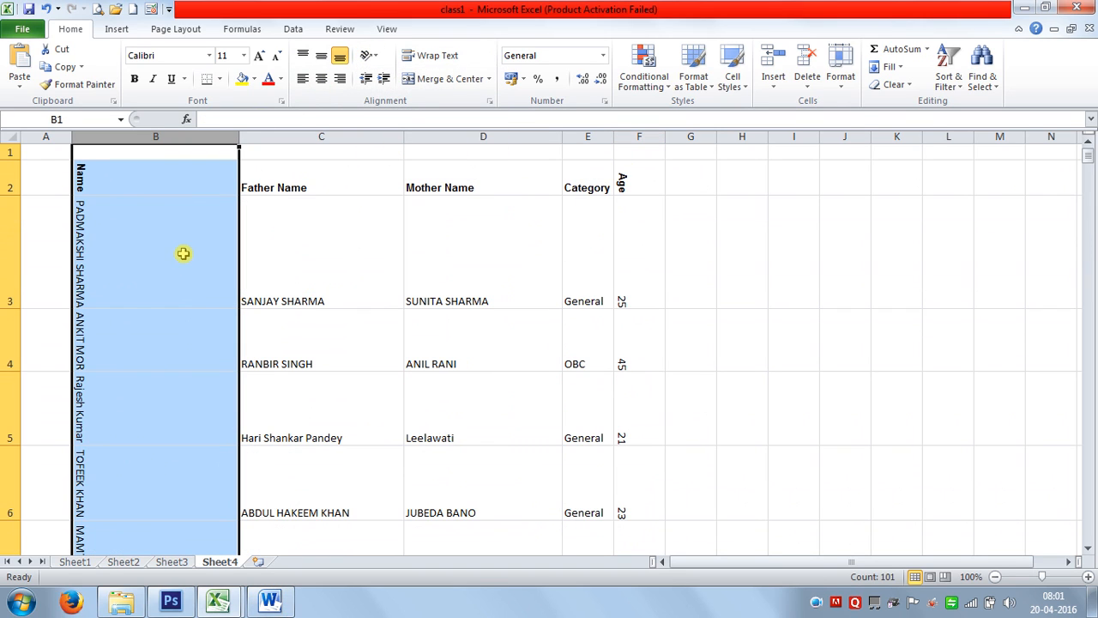
left_click(181, 257)
left_click_drag(240, 139, 93, 139)
Switch the Name column text to Rotate Text Up.
left_click(82, 137)
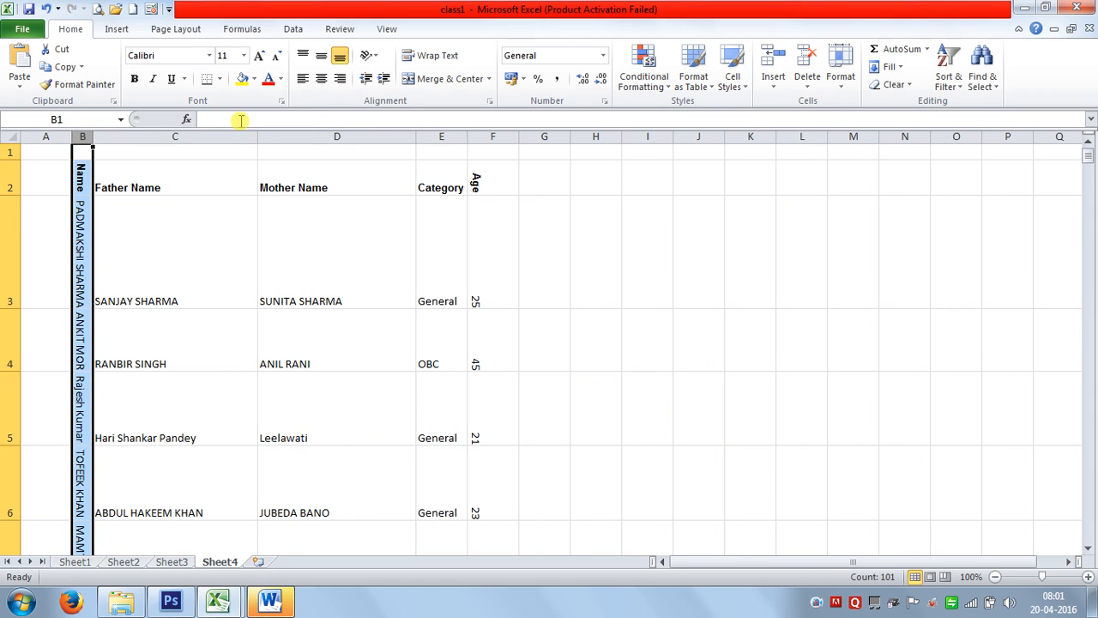
left_click(367, 56)
left_click(372, 127)
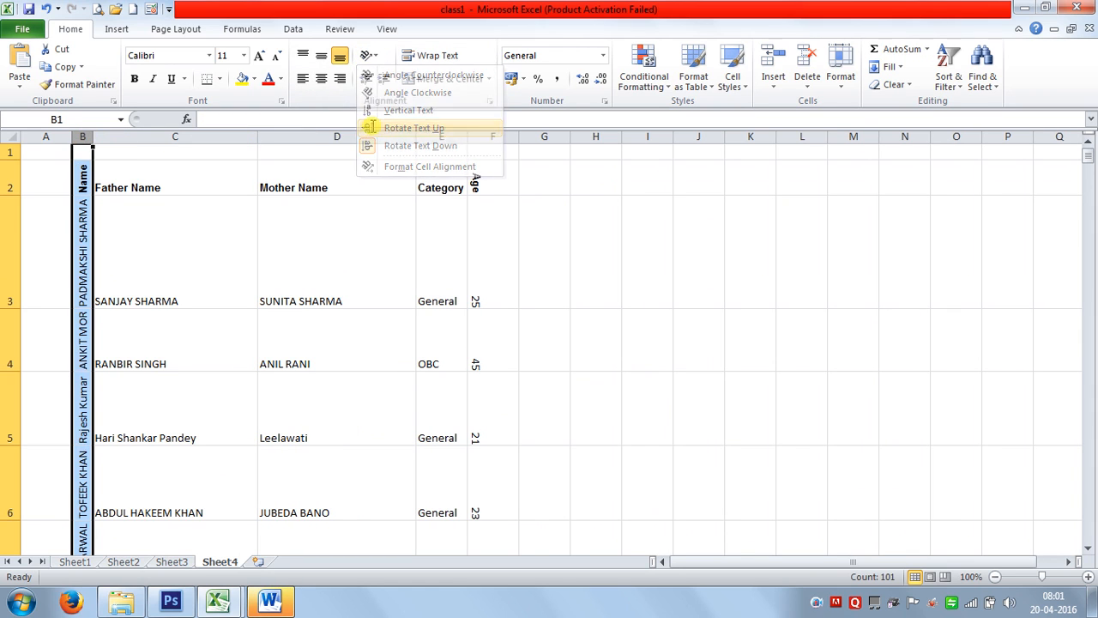
Widen column B to about 10 characters and reselect the column.
left_click(175, 261)
scroll(238, 321, "down", 4)
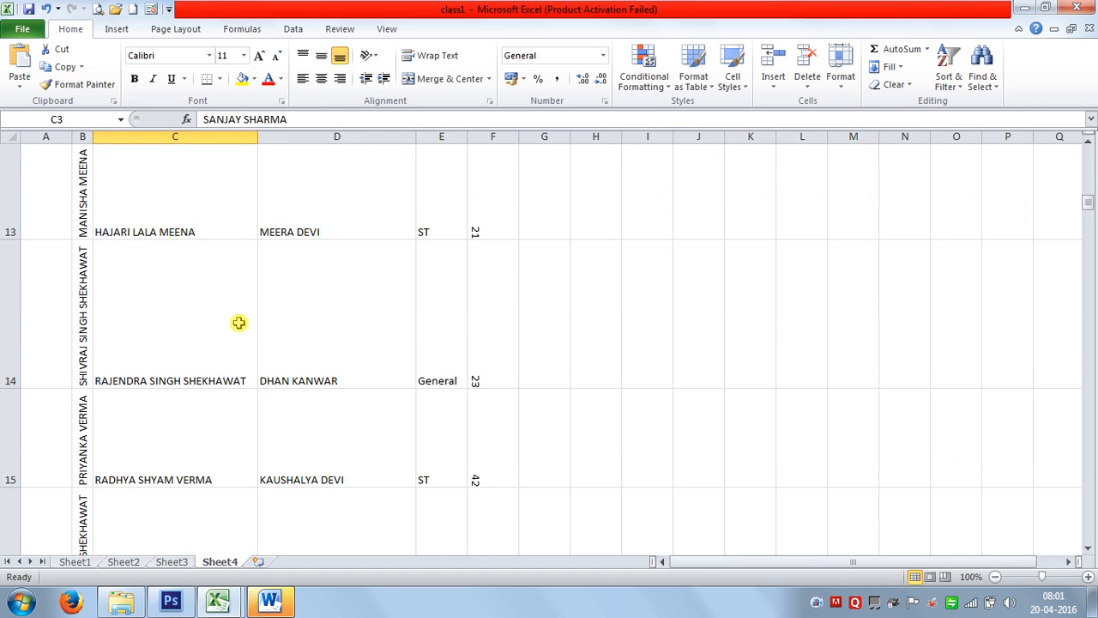
scroll(240, 321, "up", 4)
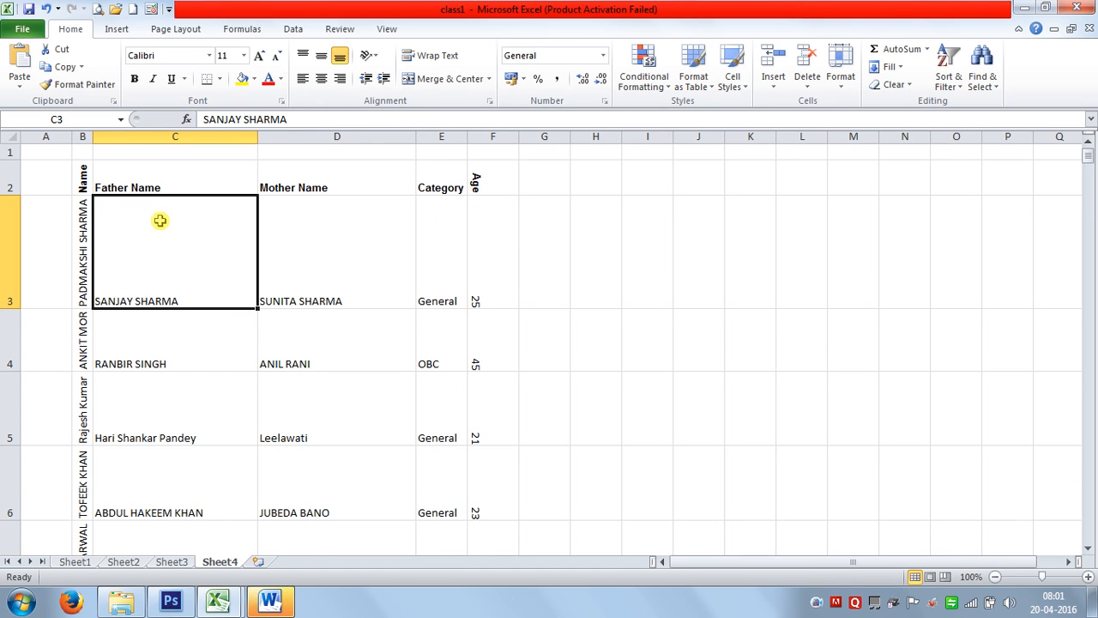
left_click_drag(92, 135, 133, 135)
left_click(102, 135)
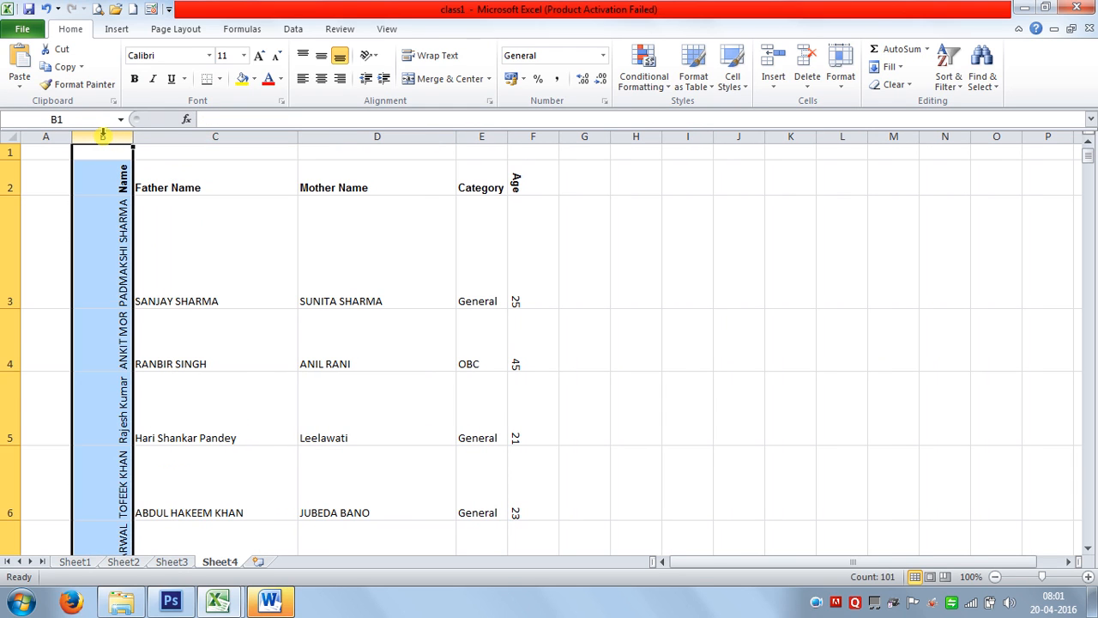
left_click(373, 55)
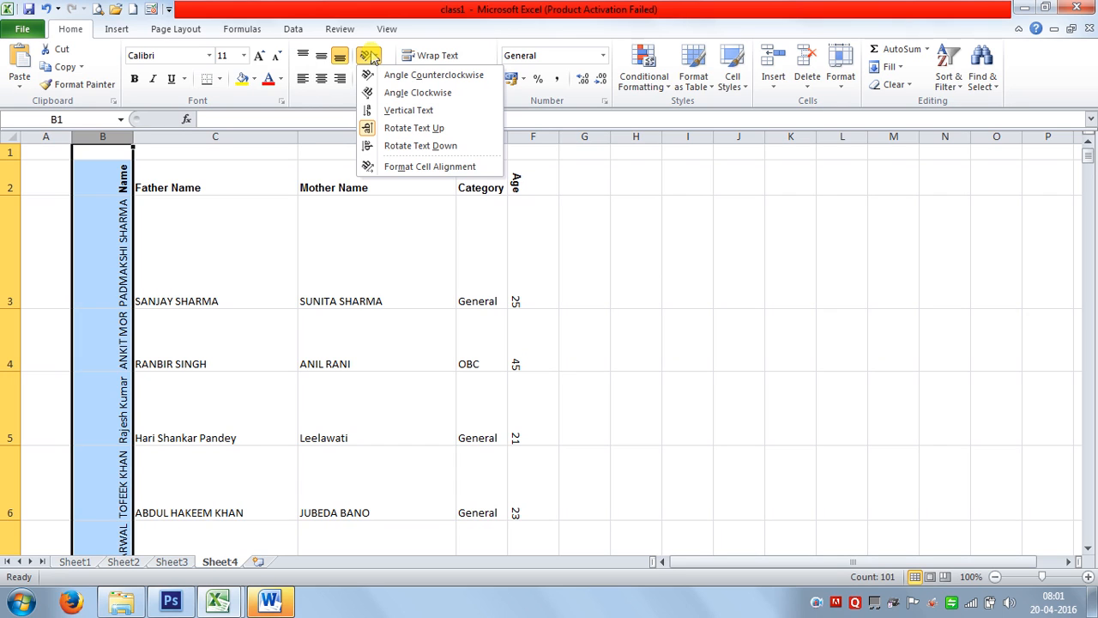
Set column B's text orientation to 0 degrees in Format Cells and autofit the column.
left_click(415, 168)
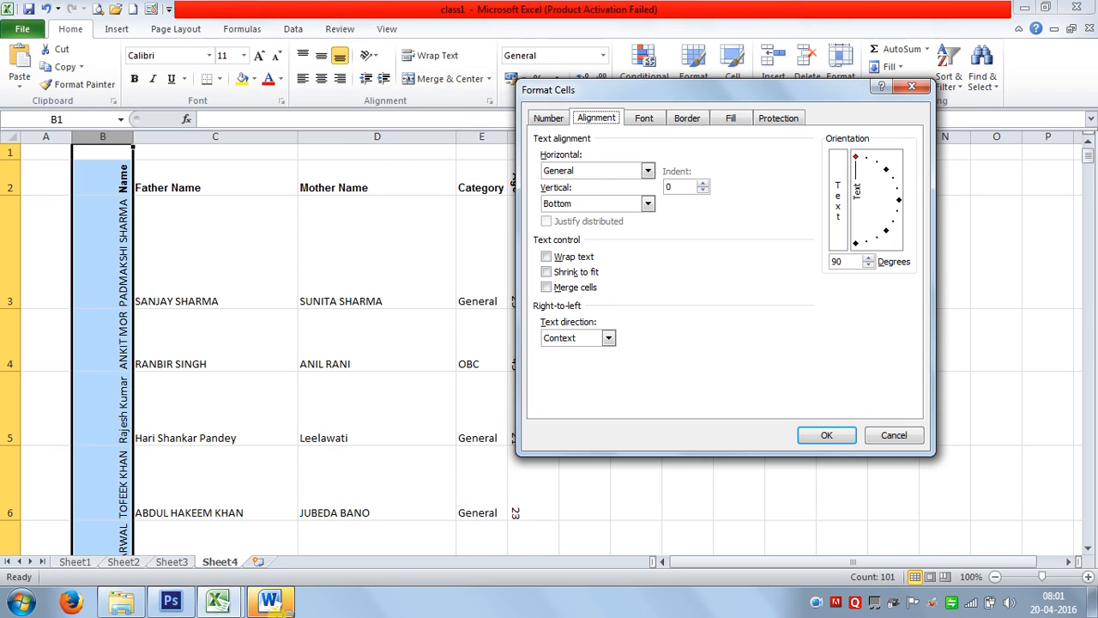
left_click(847, 261)
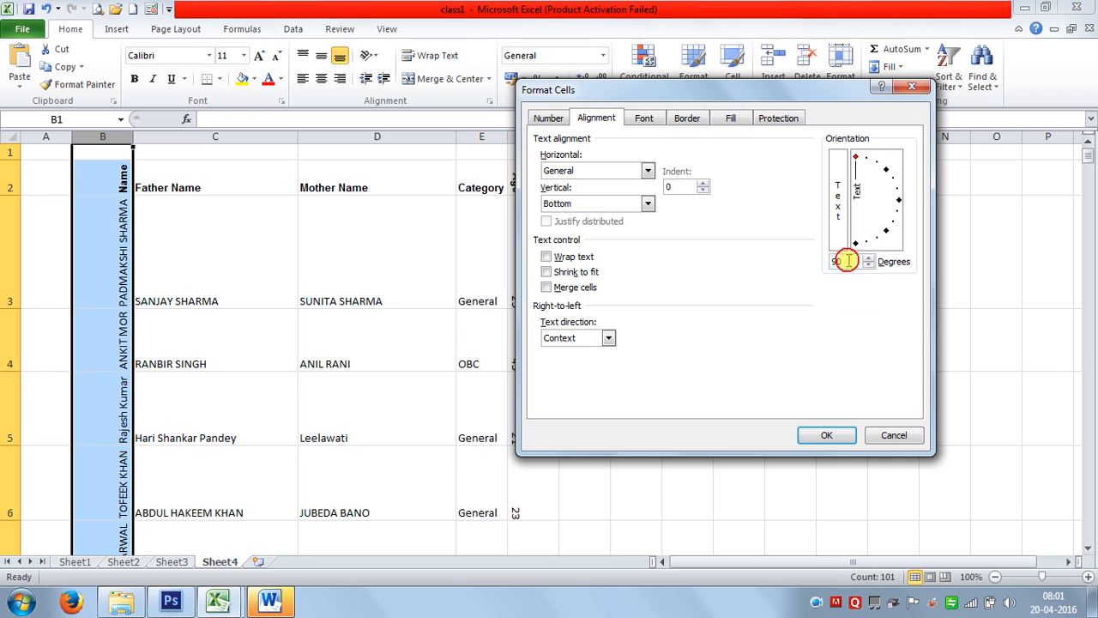
left_click_drag(848, 261, 750, 245)
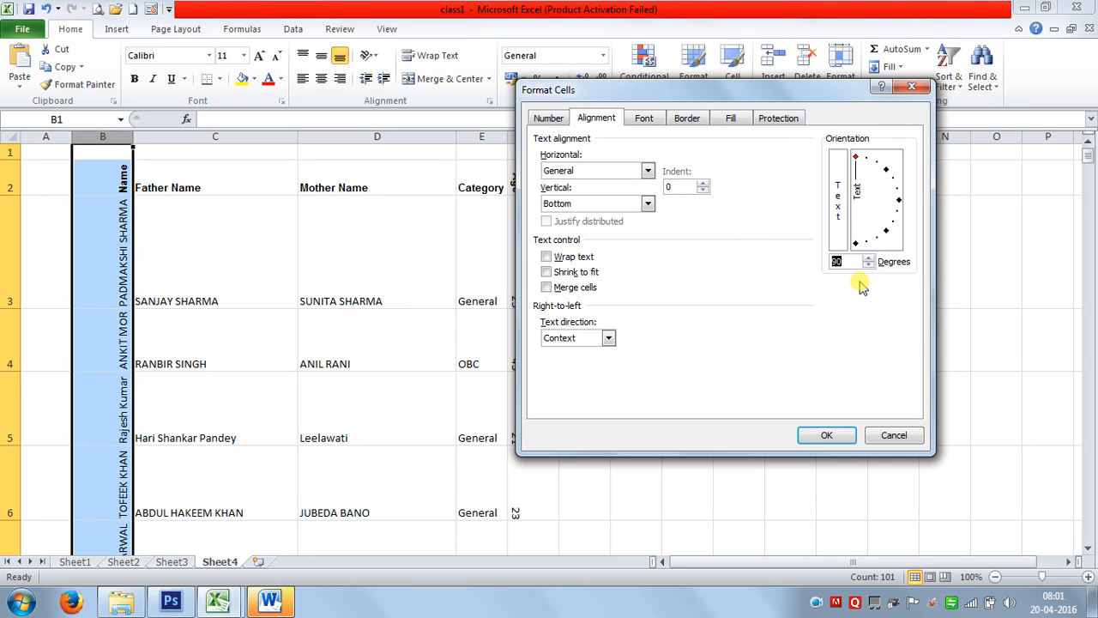
type("0")
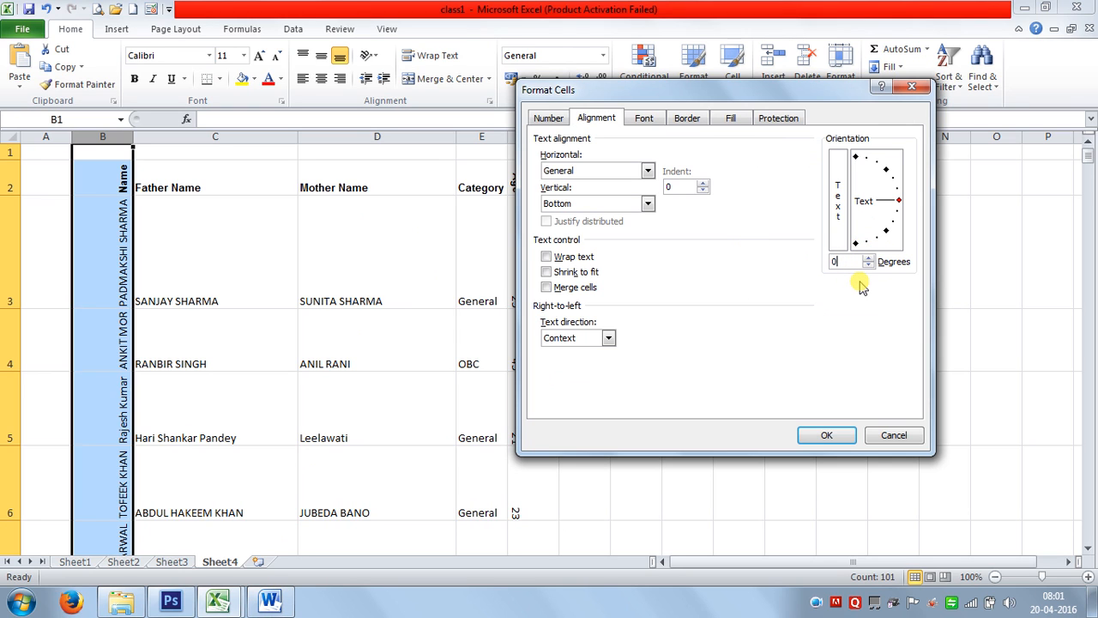
left_click(827, 435)
left_click(172, 212)
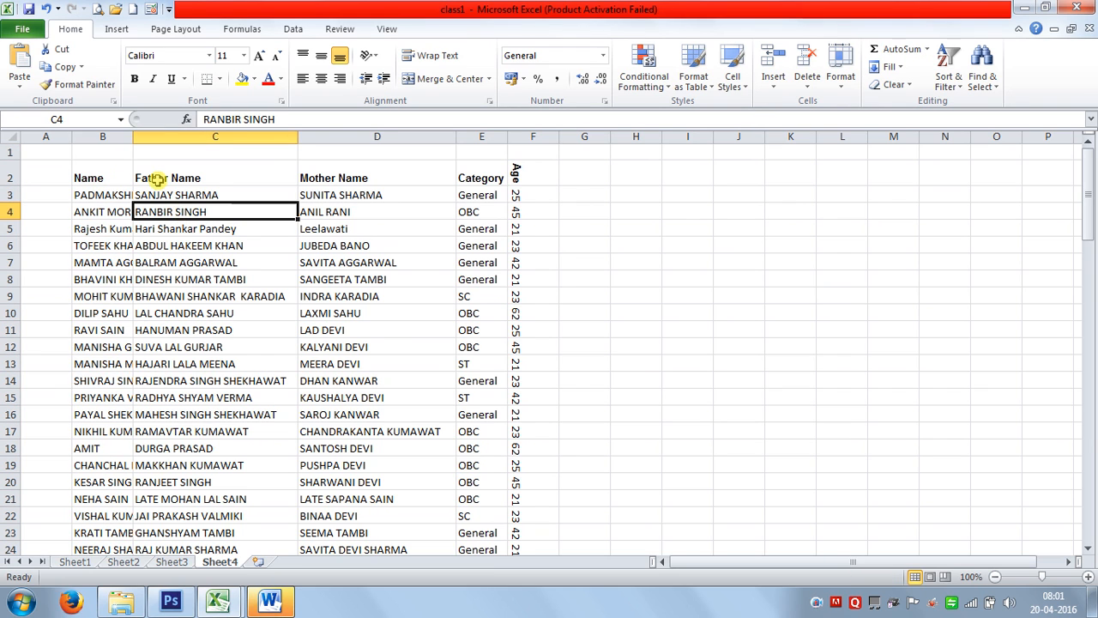
double_click(133, 137)
Tilt the Name column text to 5 degrees through Format Cells (Ctrl+1).
left_click(122, 135)
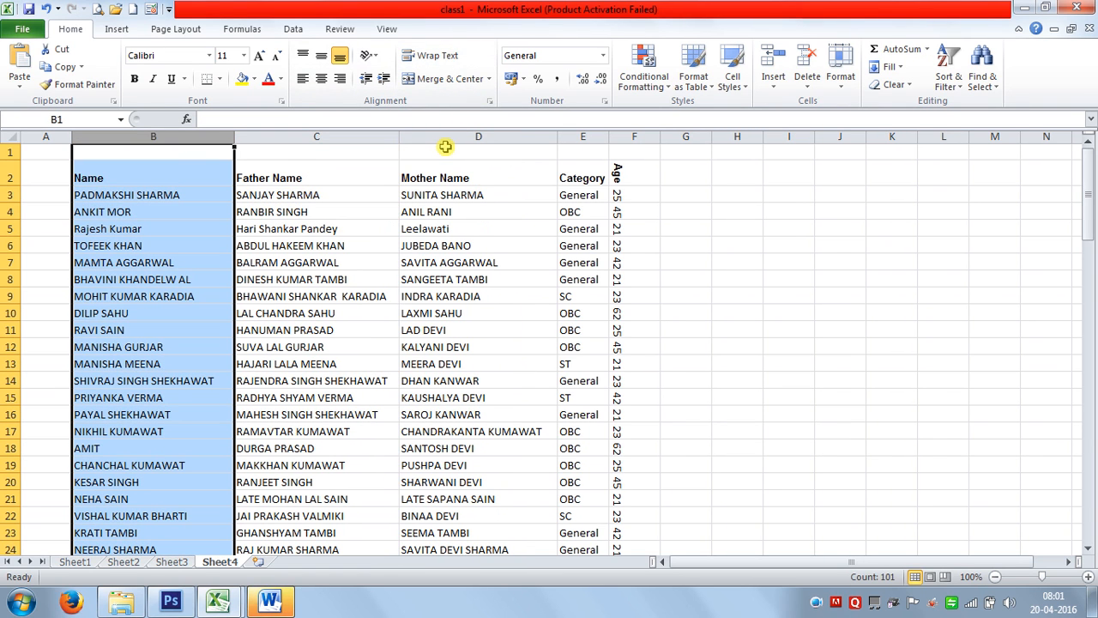
key("ctrl+1")
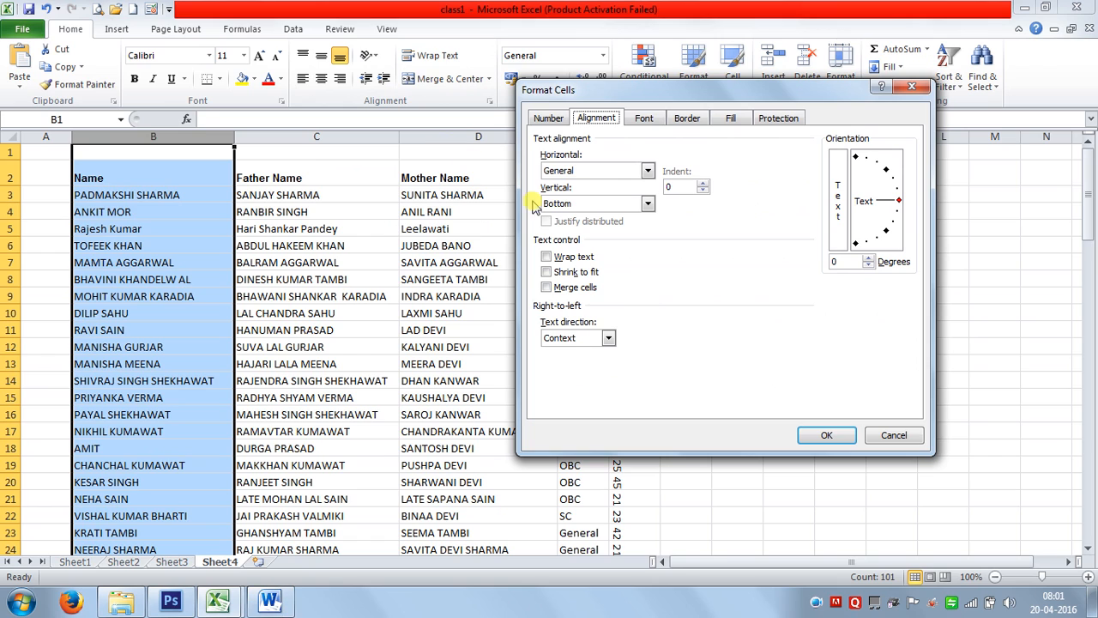
left_click(841, 262)
type("5")
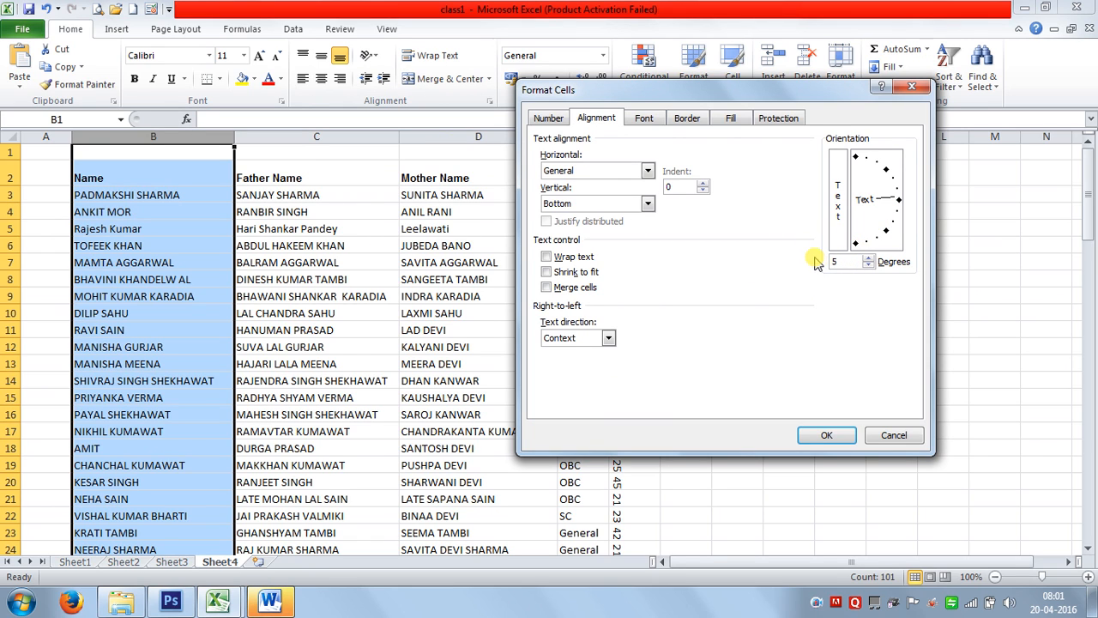
left_click(842, 433)
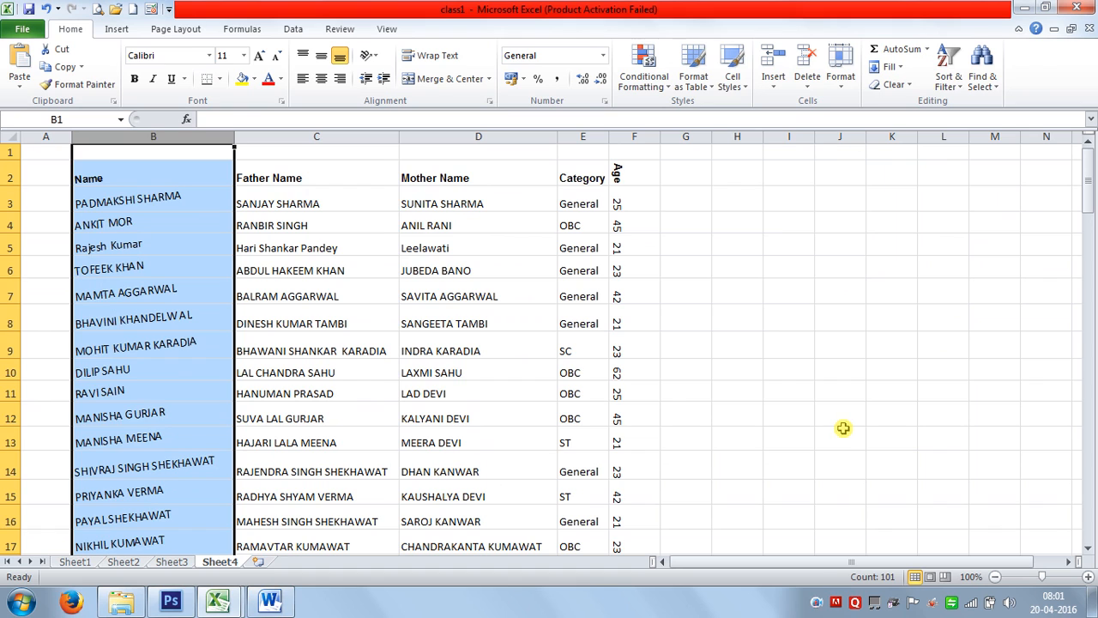
left_click(448, 347)
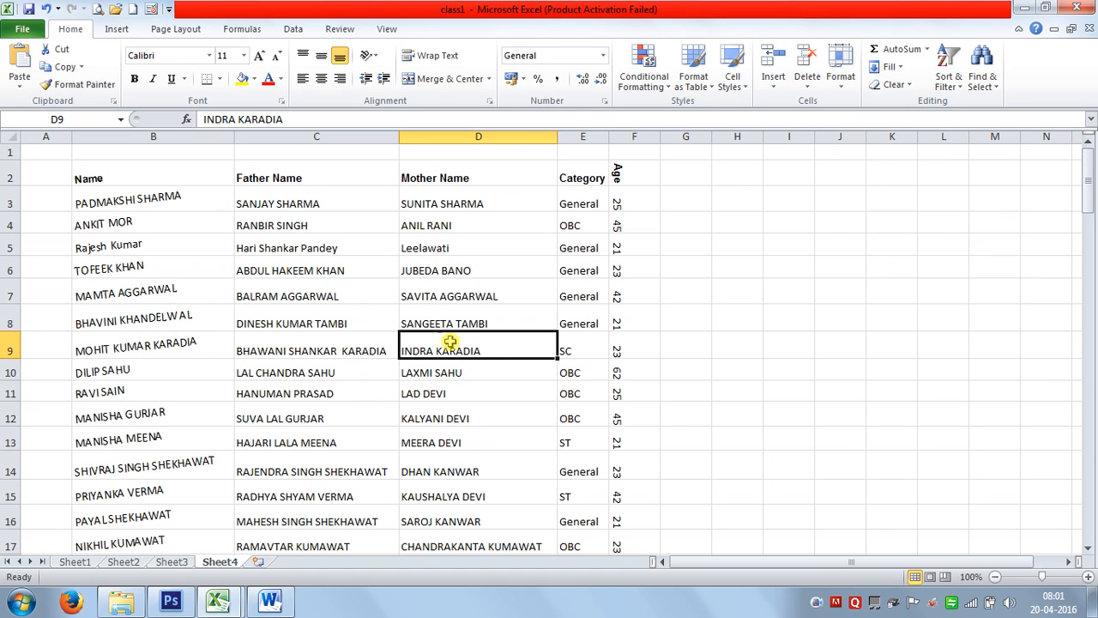
Undo the 5-degree rotation and dismiss the Office activation popup.
left_click(47, 10)
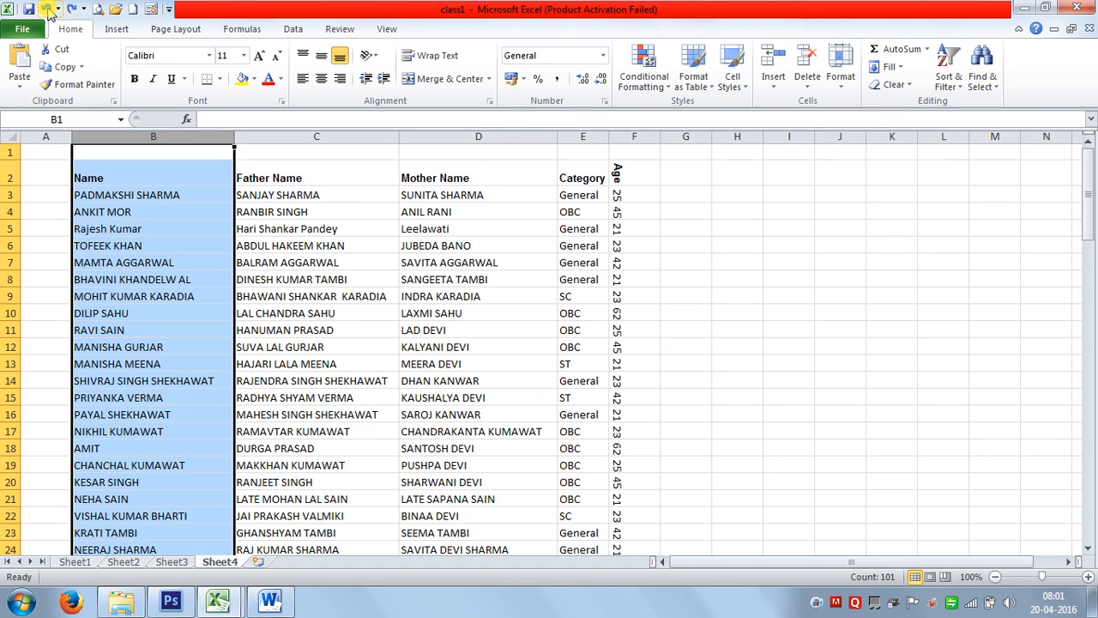
left_click(270, 602)
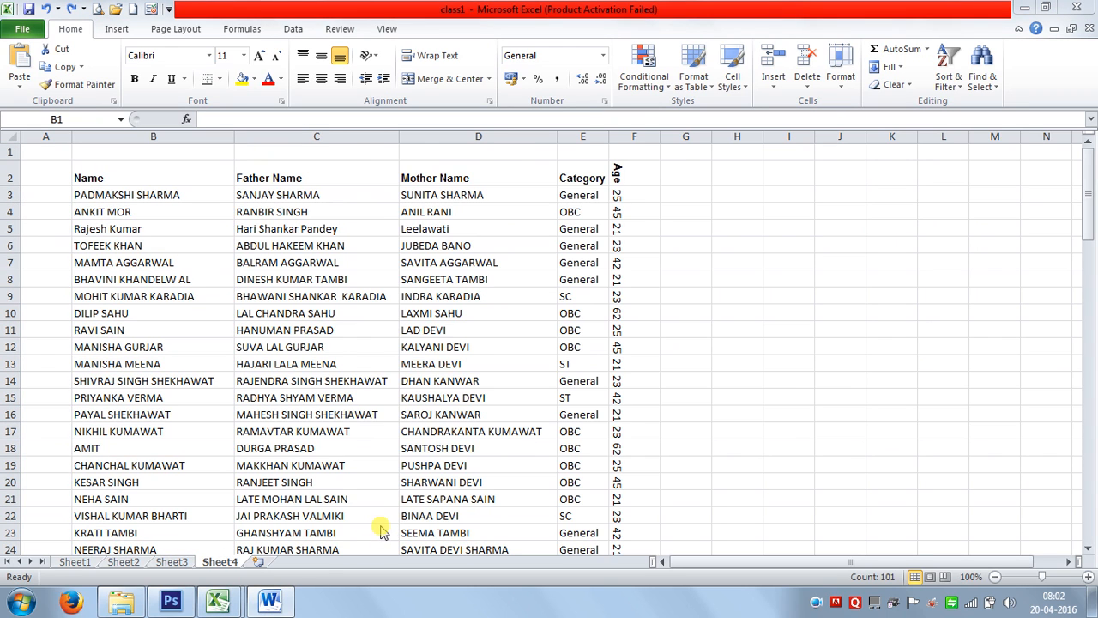
left_click(691, 446)
Reopen Format Cells on column B and cancel without changes.
left_click(164, 137)
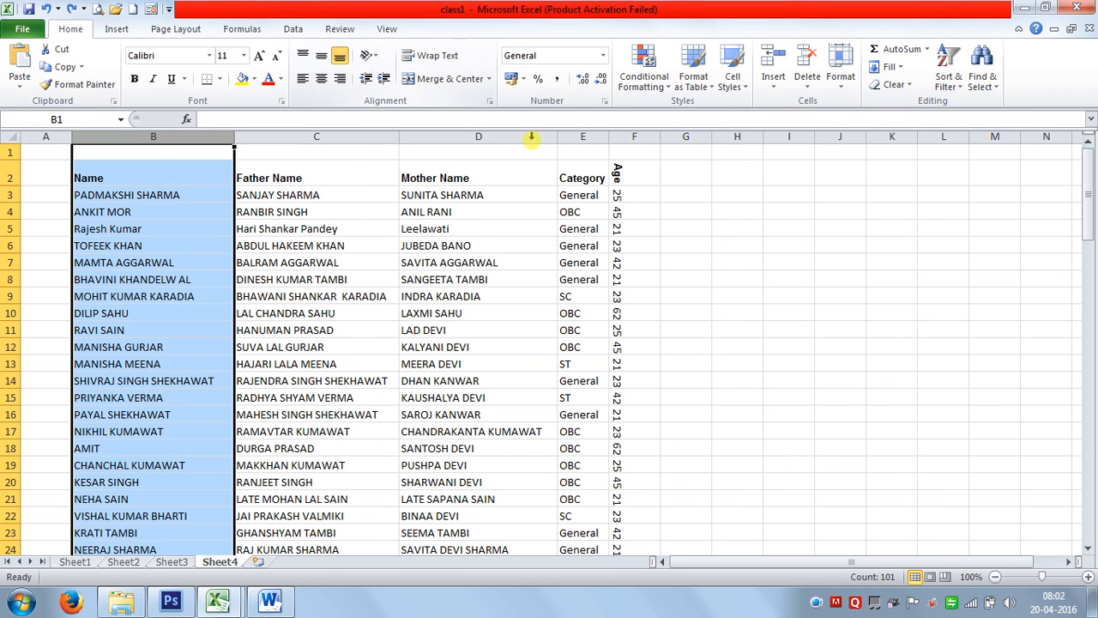
key("ctrl+1")
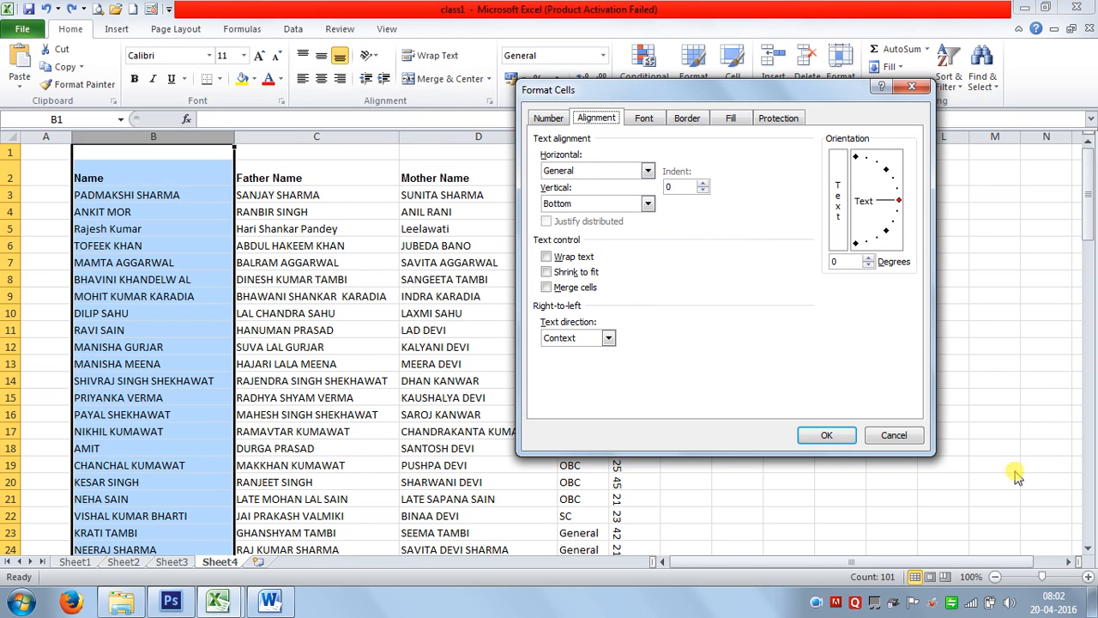
left_click(907, 438)
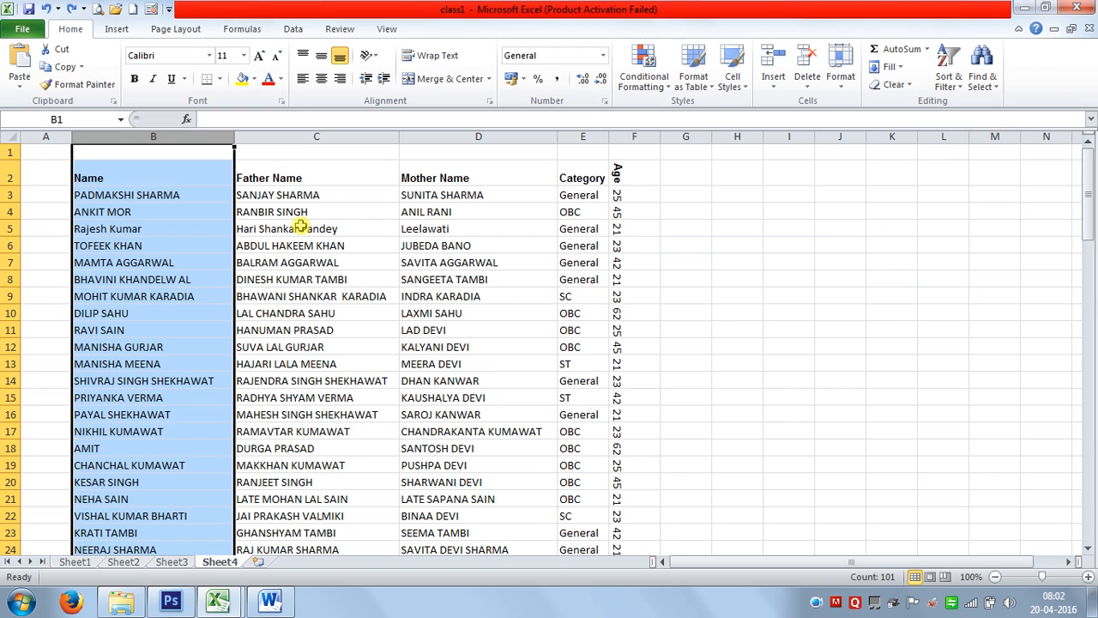
left_click(176, 197)
Select the table B2:F102 and left-align its text after trying Center.
left_click(158, 177)
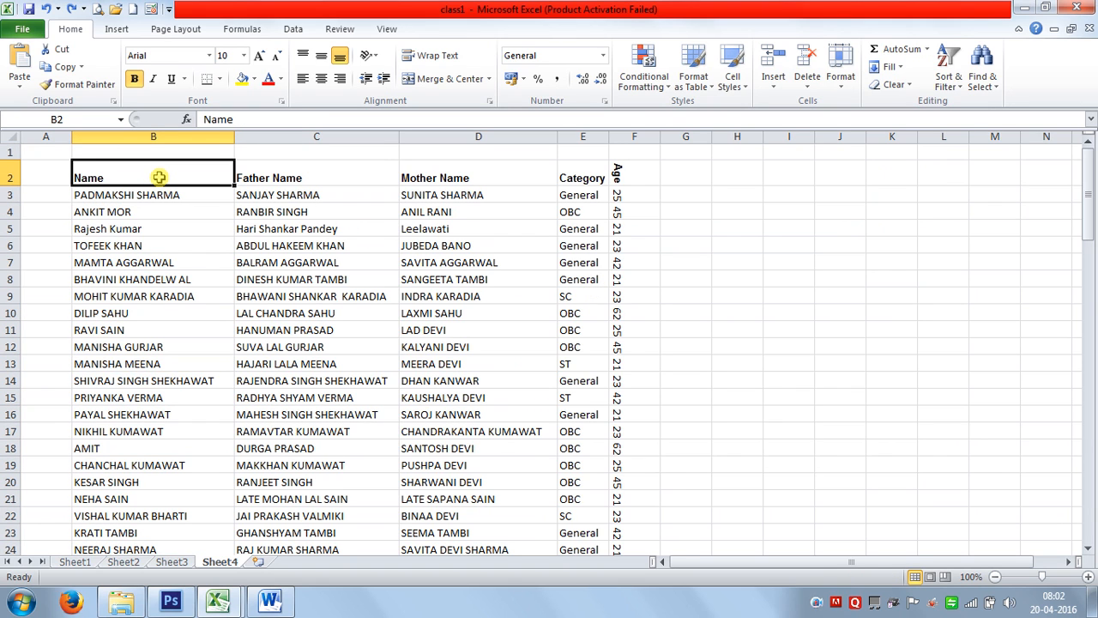
key("ctrl+shift+Right")
key("ctrl+shift+Down")
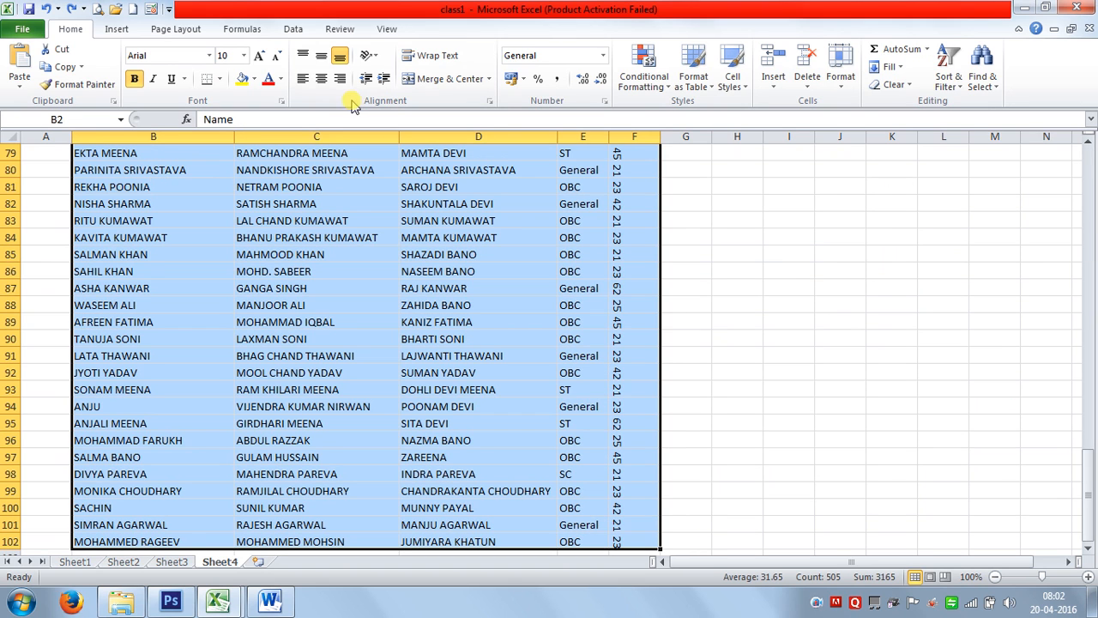
left_click(321, 78)
left_click(304, 79)
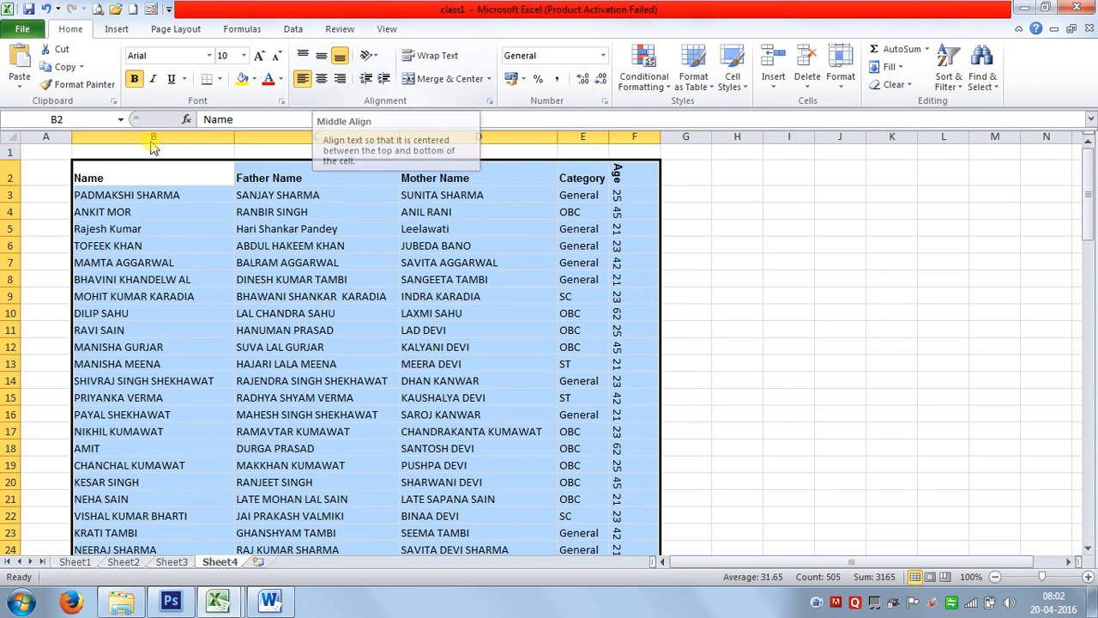
Select rows 2 to 101 and drag a row border to make them taller.
left_click(11, 176)
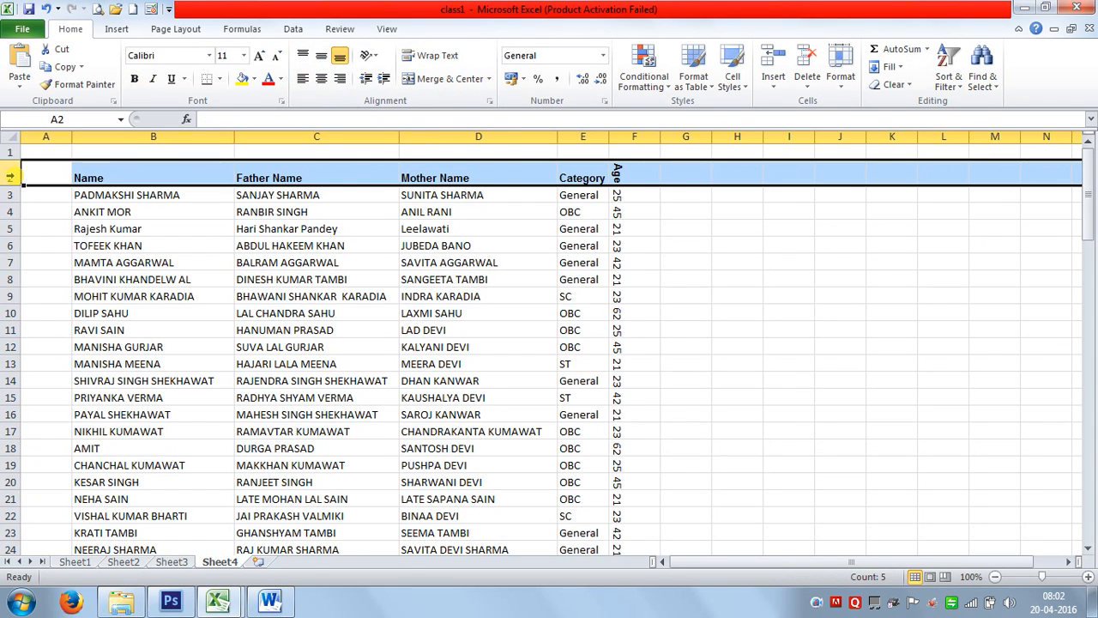
left_click_drag(9, 175, 10, 536)
left_click_drag(5, 599, 12, 526)
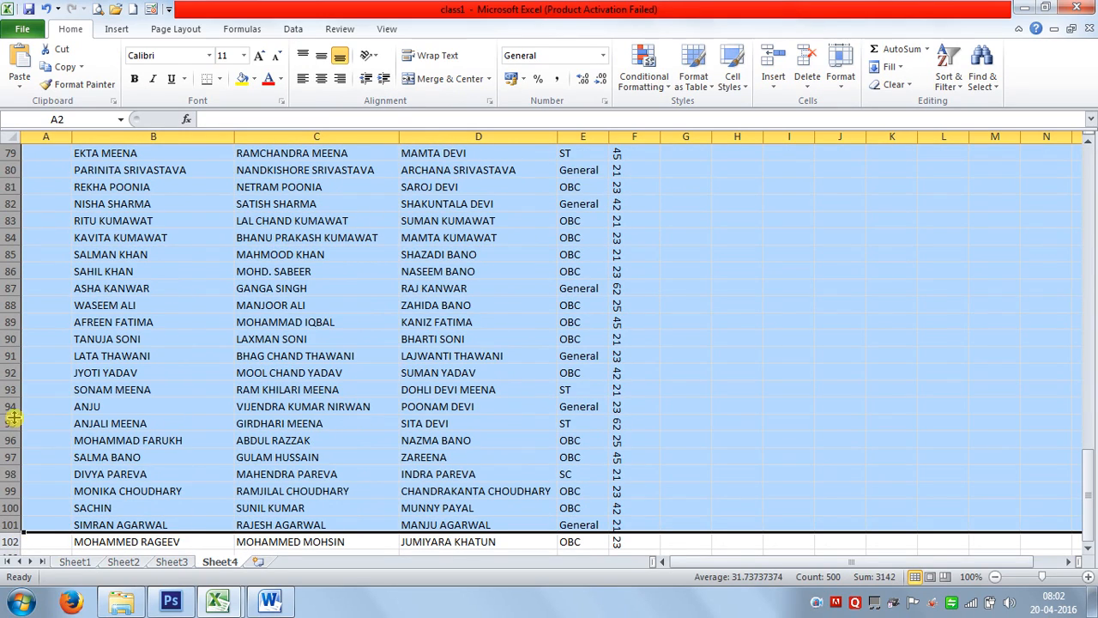
left_click_drag(14, 418, 9, 421)
scroll(148, 405, "up", 8)
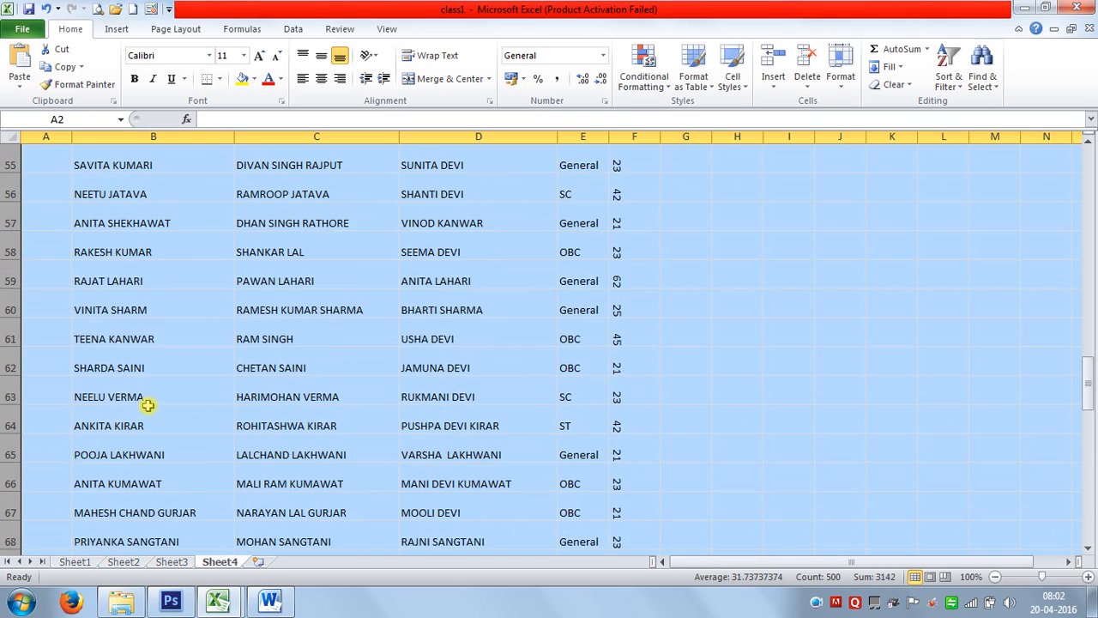
left_click(244, 252)
scroll(206, 280, "up", 18)
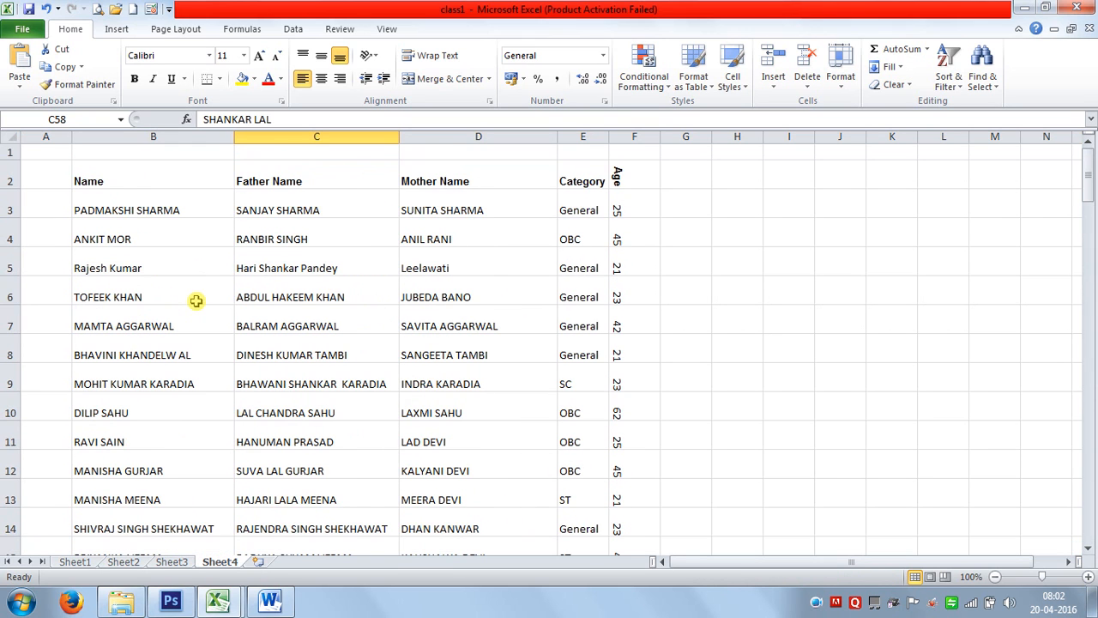
Select B2:E6 and set its vertical alignment to Middle after trying Top.
left_click_drag(92, 184, 565, 284)
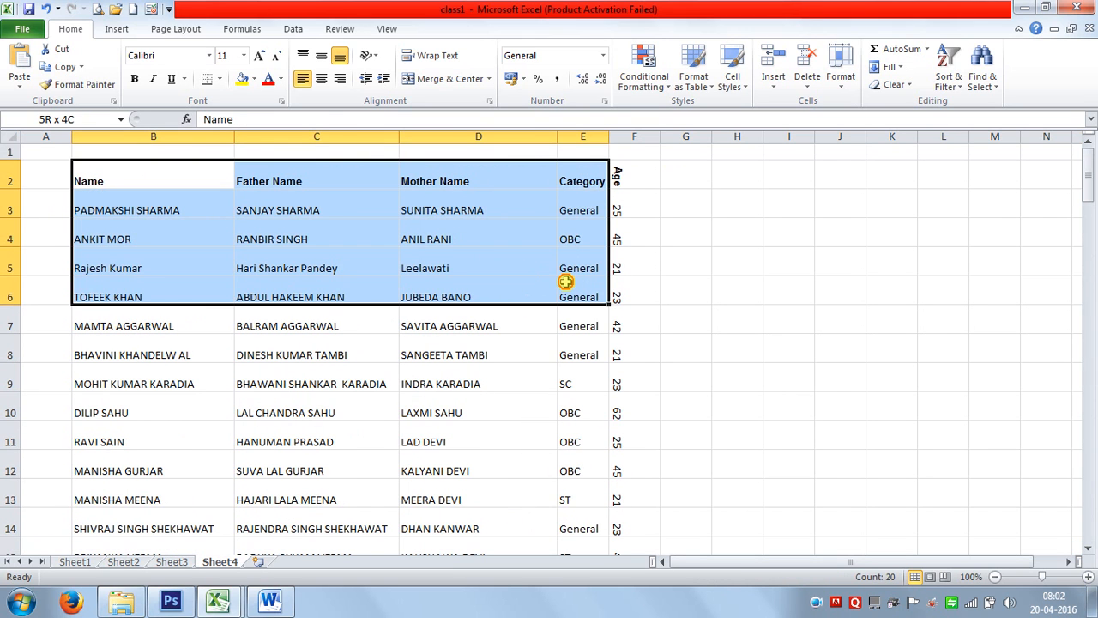
left_click(321, 55)
left_click(301, 56)
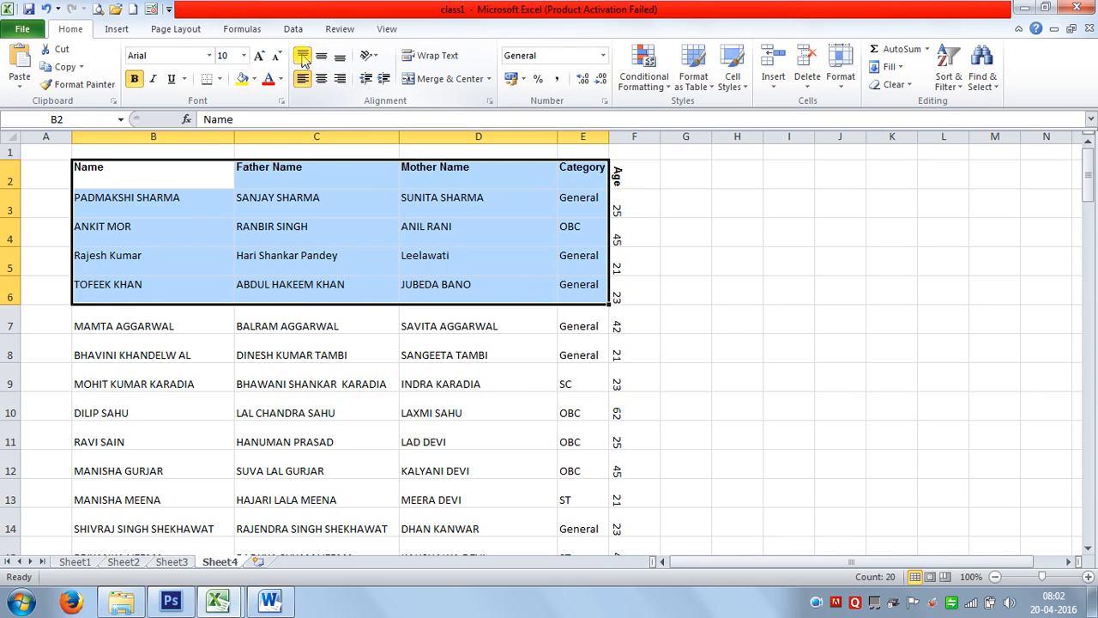
left_click(321, 55)
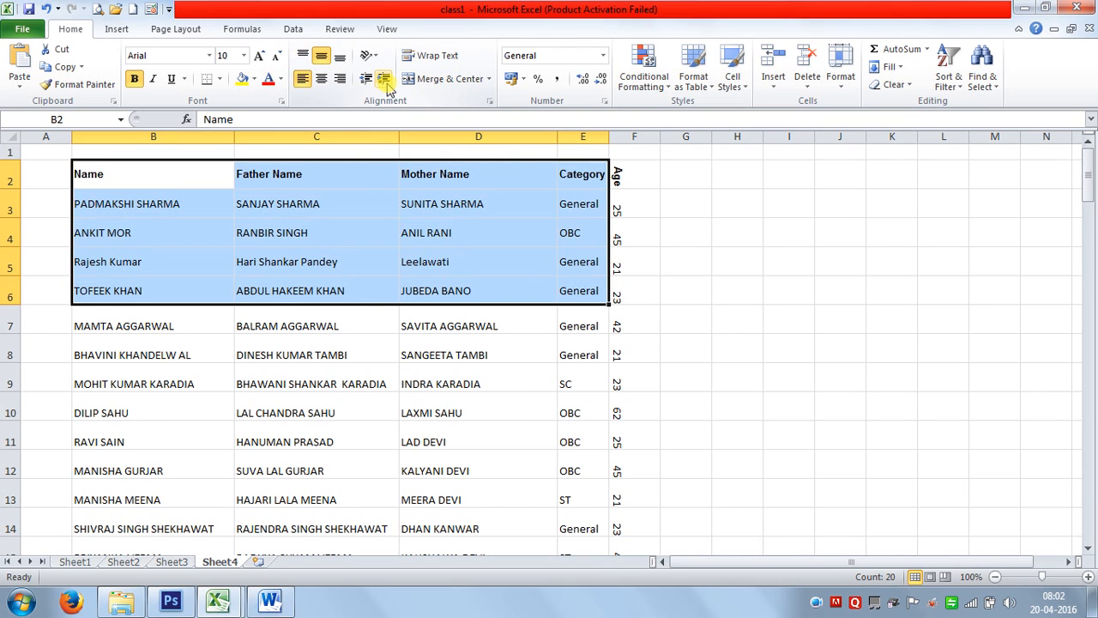
In Format Cells Alignment, keep Horizontal Left and choose Bottom vertical alignment.
left_click(489, 101)
left_click(559, 172)
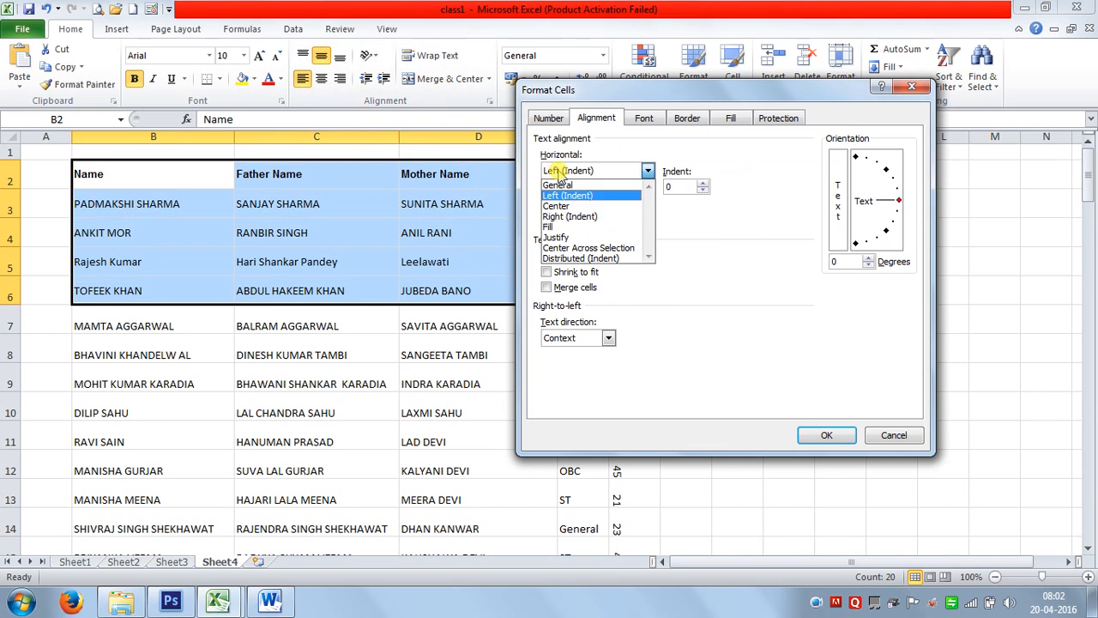
left_click(566, 194)
left_click(568, 206)
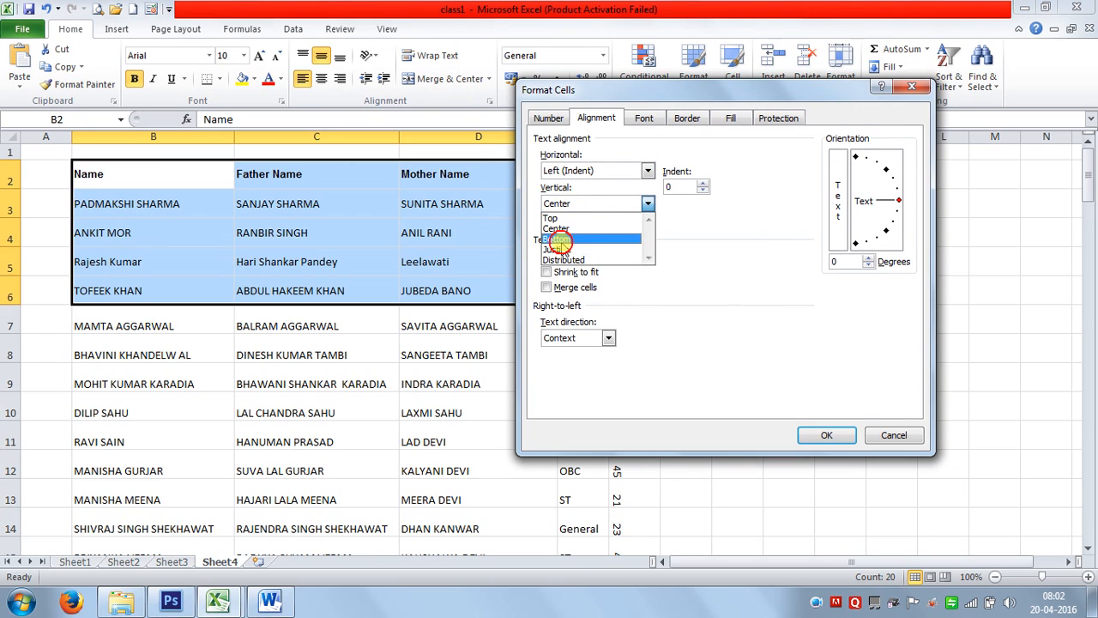
left_click(562, 240)
Apply the Bottom alignment, then AutoFit every row height across the whole sheet.
left_click(826, 431)
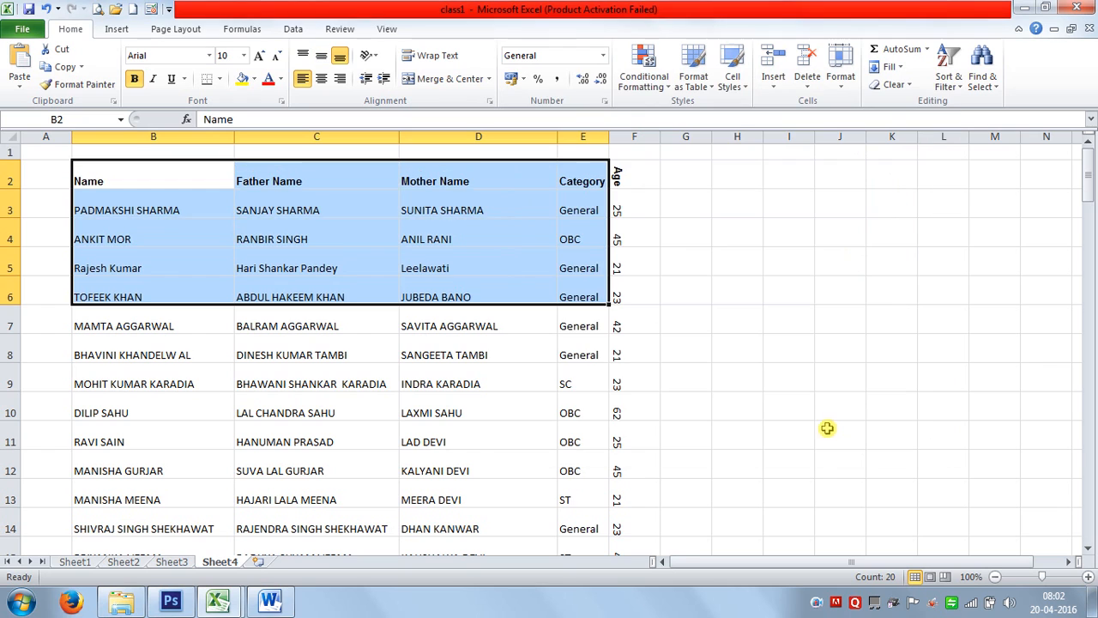
left_click(798, 407)
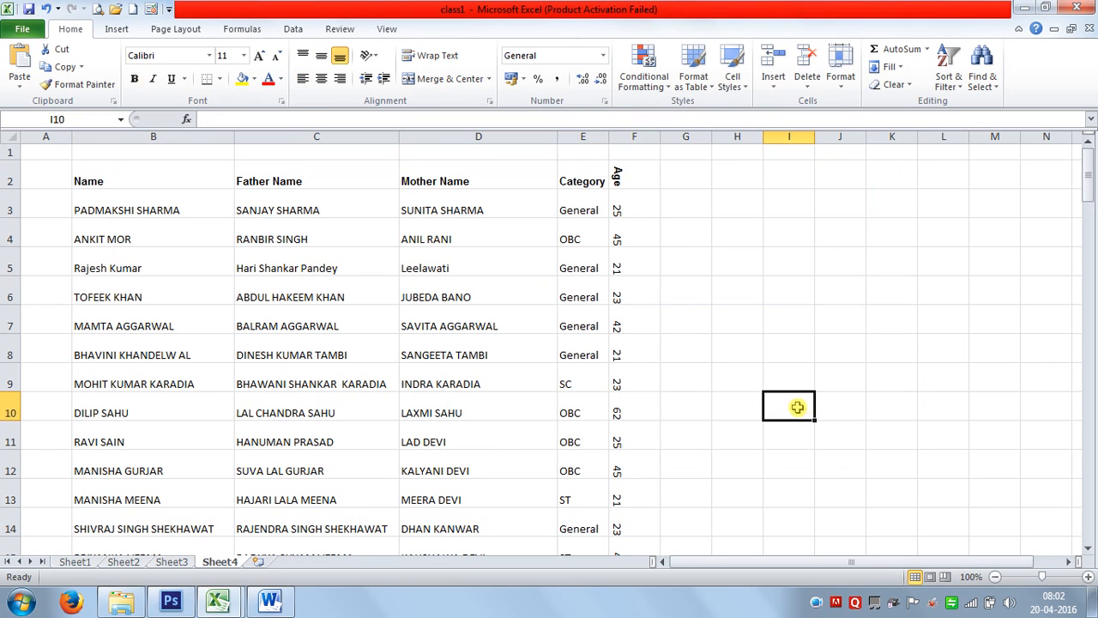
left_click(173, 168)
left_click(11, 138)
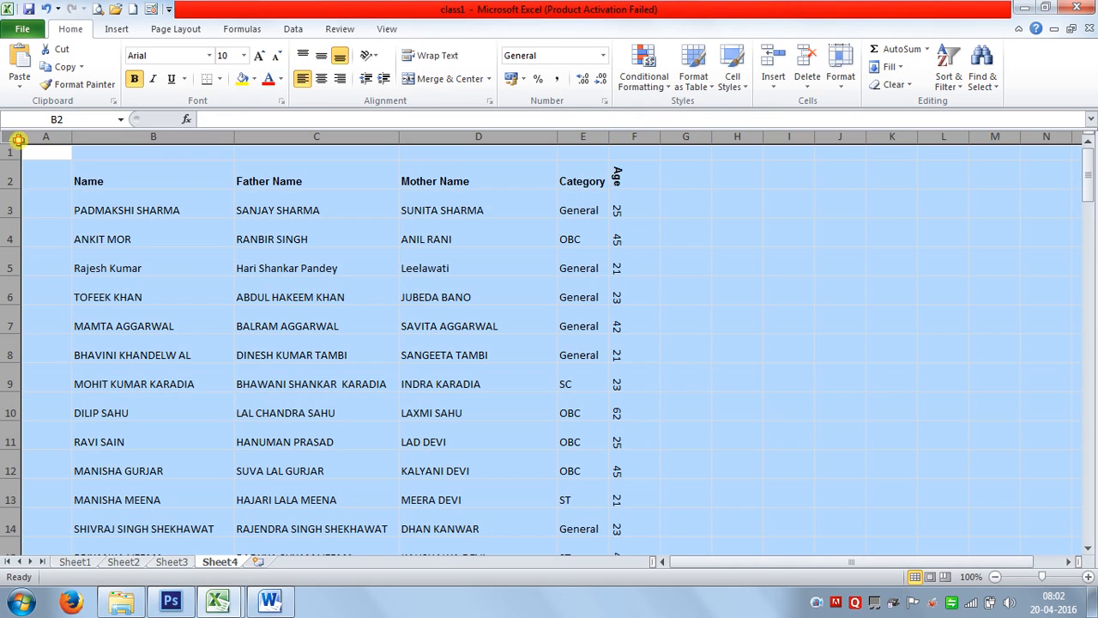
double_click(16, 188)
left_click(116, 262)
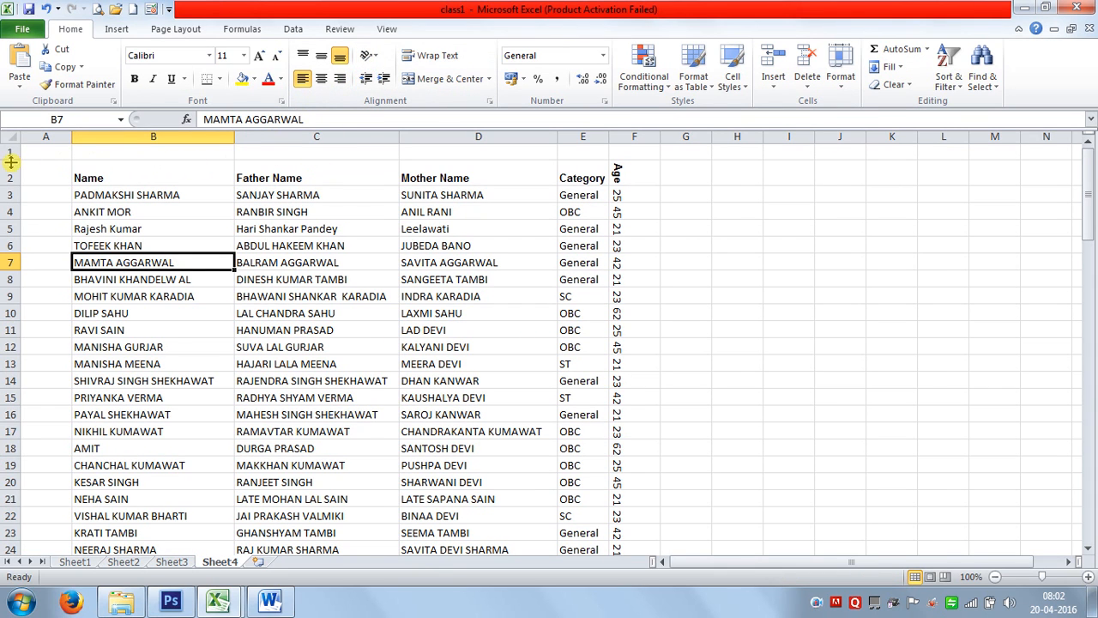
Heighten row 1, merge B1:F1 and enter the title 'GAIT ICTL COMPUTER EDUCATION'.
left_click_drag(12, 160, 11, 197)
mouse_move(105, 190)
left_mouse_down()
mouse_move(579, 178)
mouse_move(312, 167)
mouse_move(98, 177)
left_mouse_up()
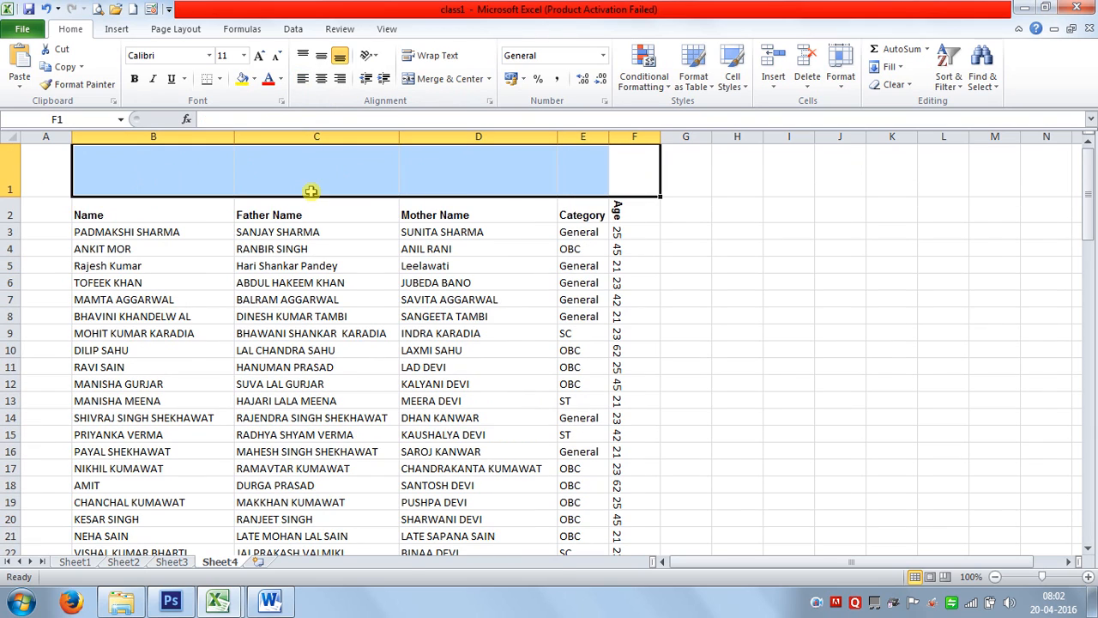
left_click(446, 80)
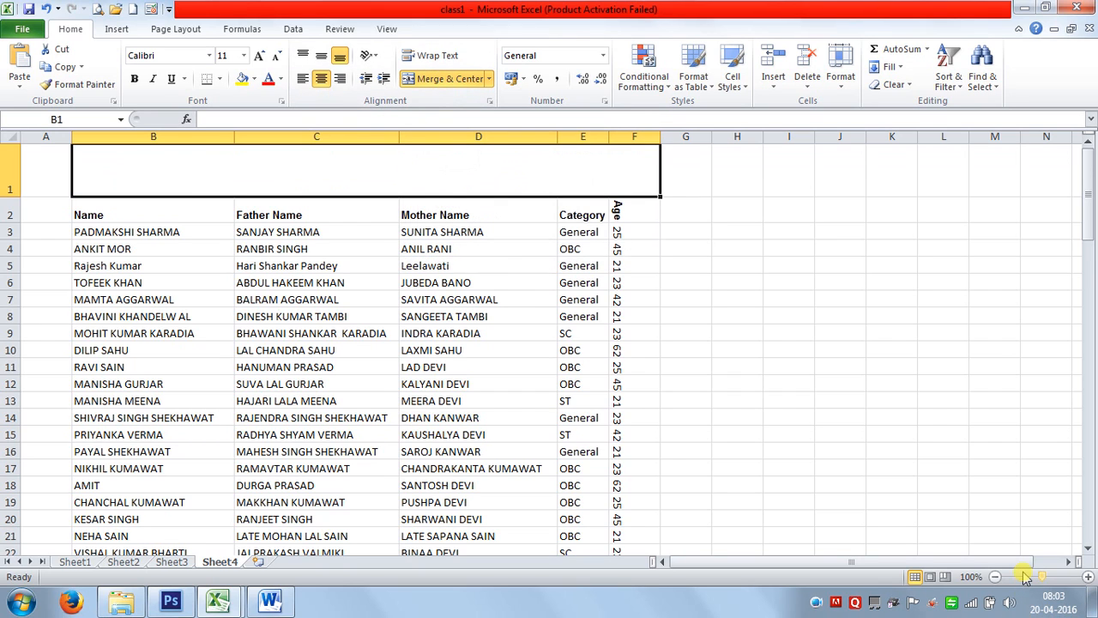
type("GAIT ICT")
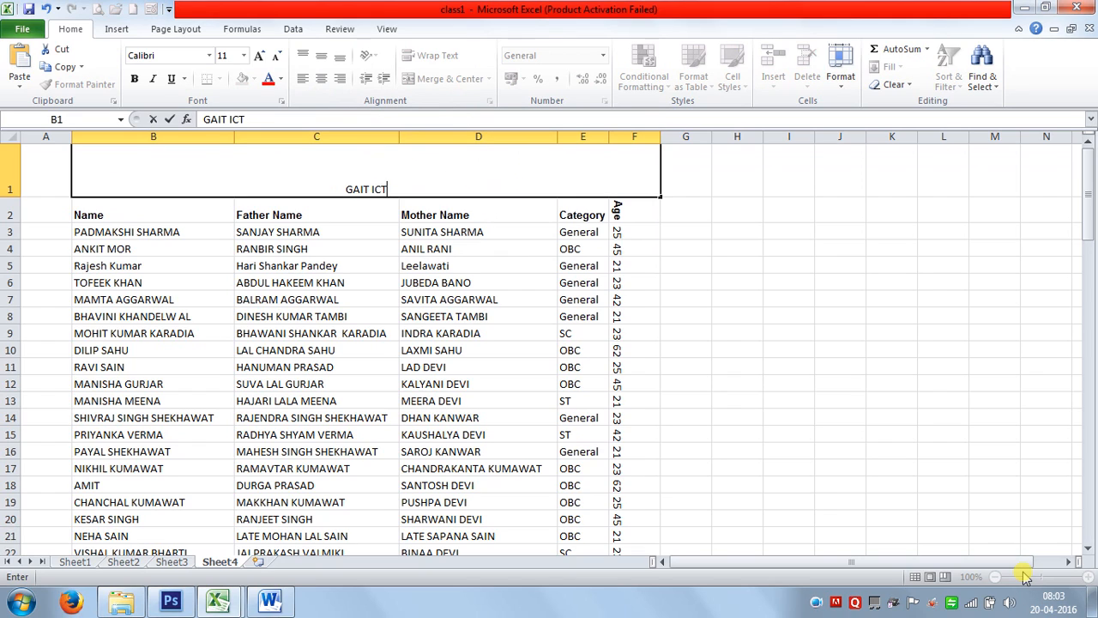
type("L COMPUT")
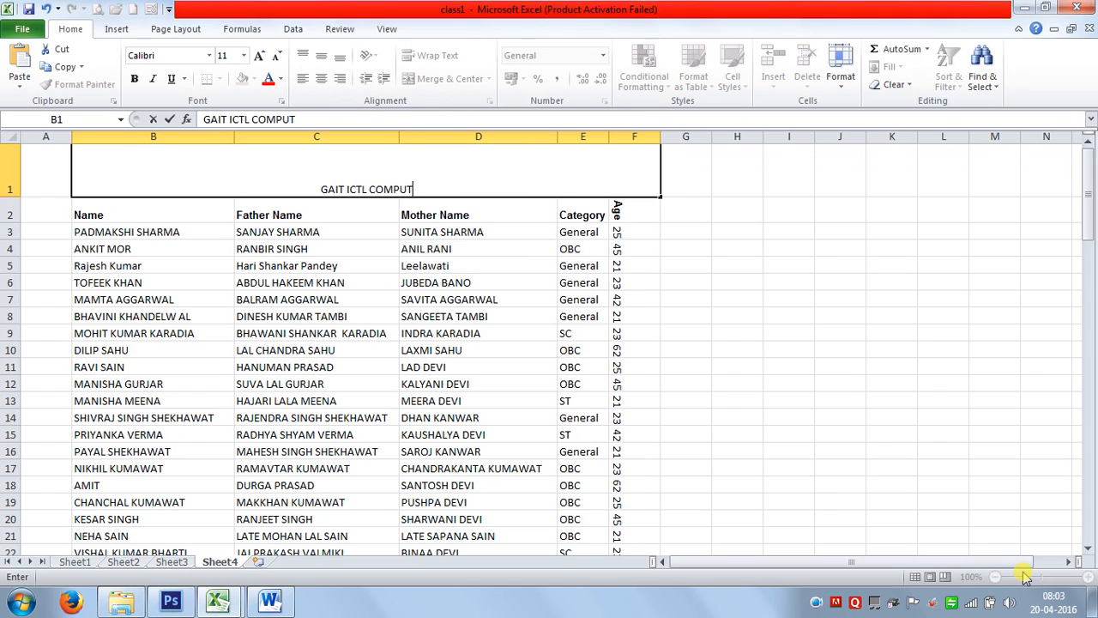
type("ER EDUC")
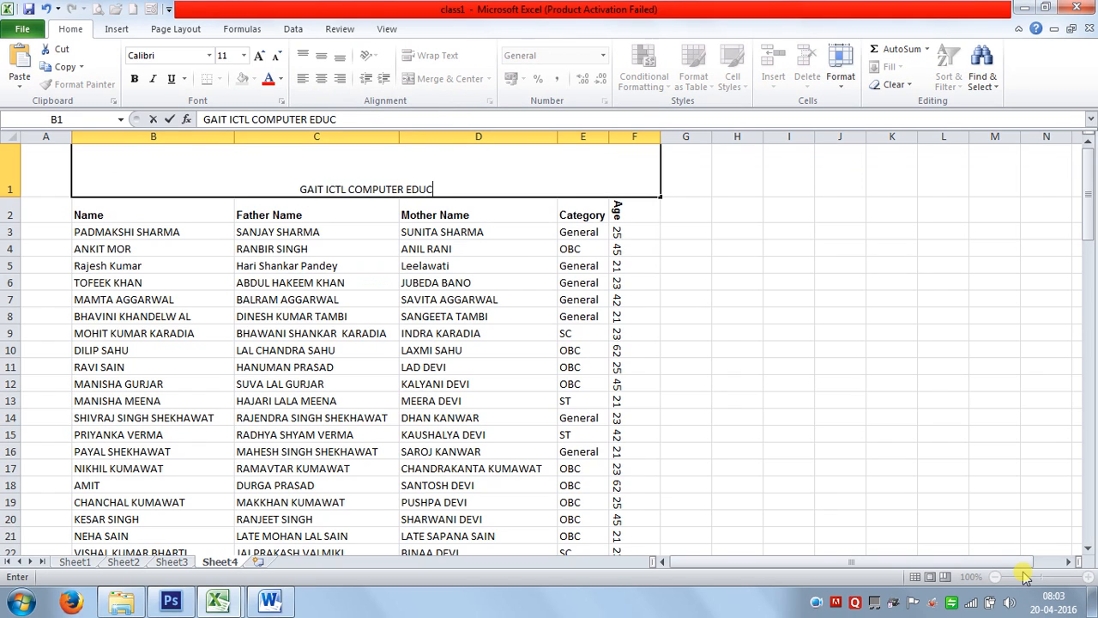
type("ATION")
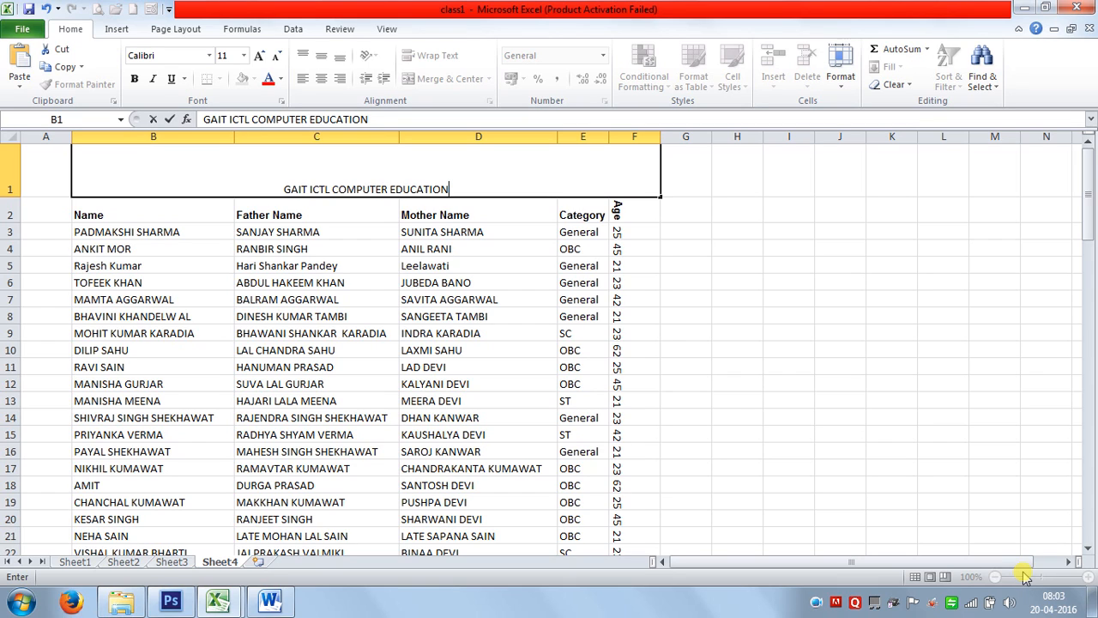
key("Return")
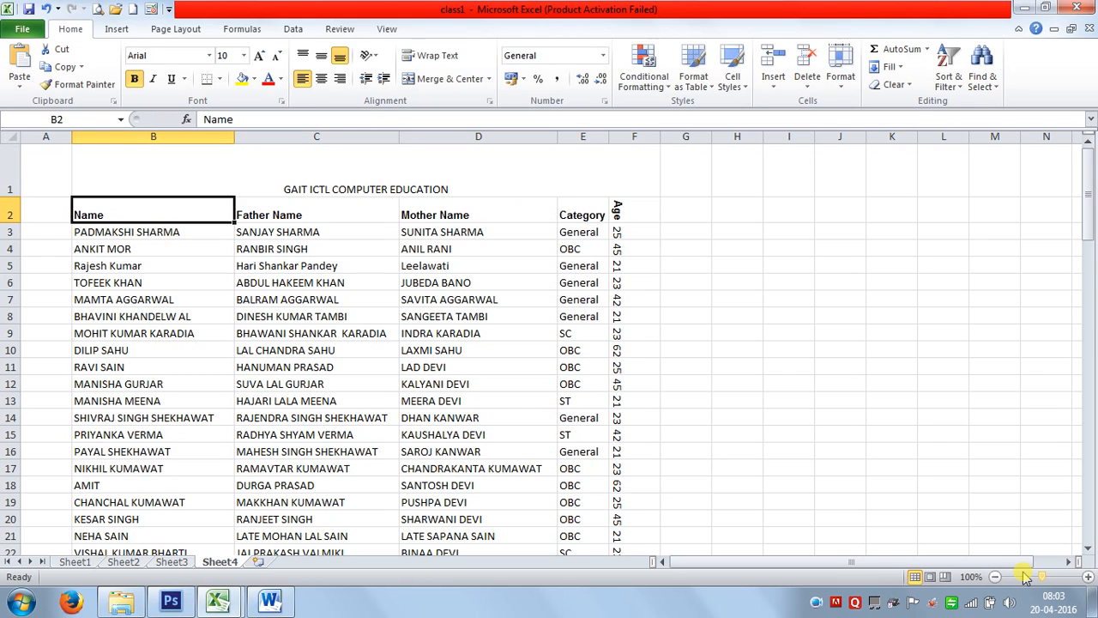
key("Up")
Add the institute's address and mobile number as new lines under the B1 title.
key("F2")
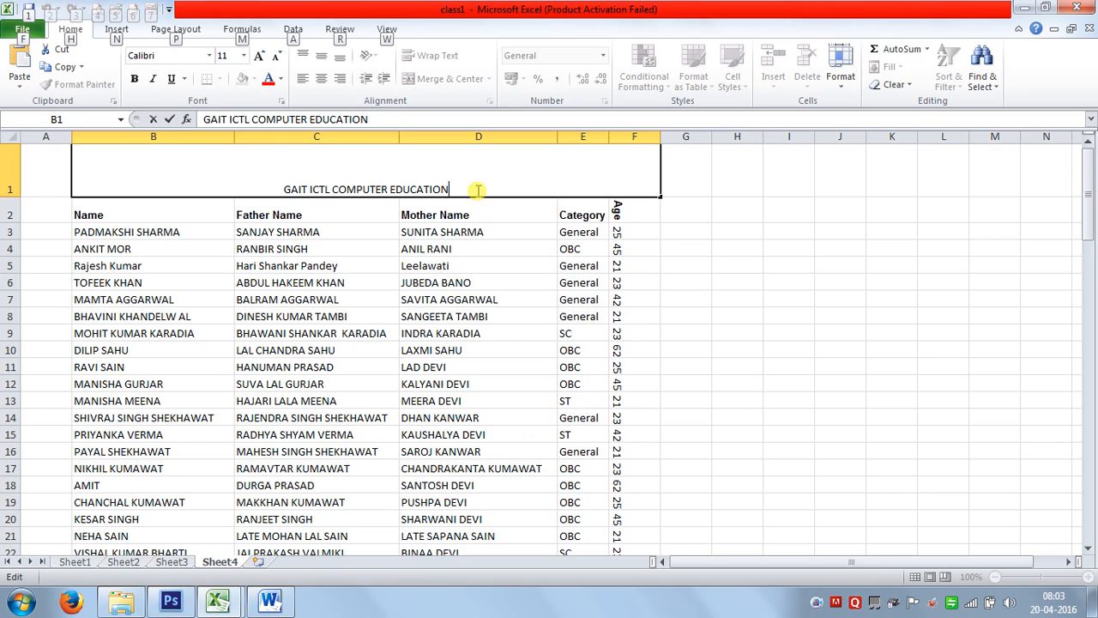
key("alt+Return")
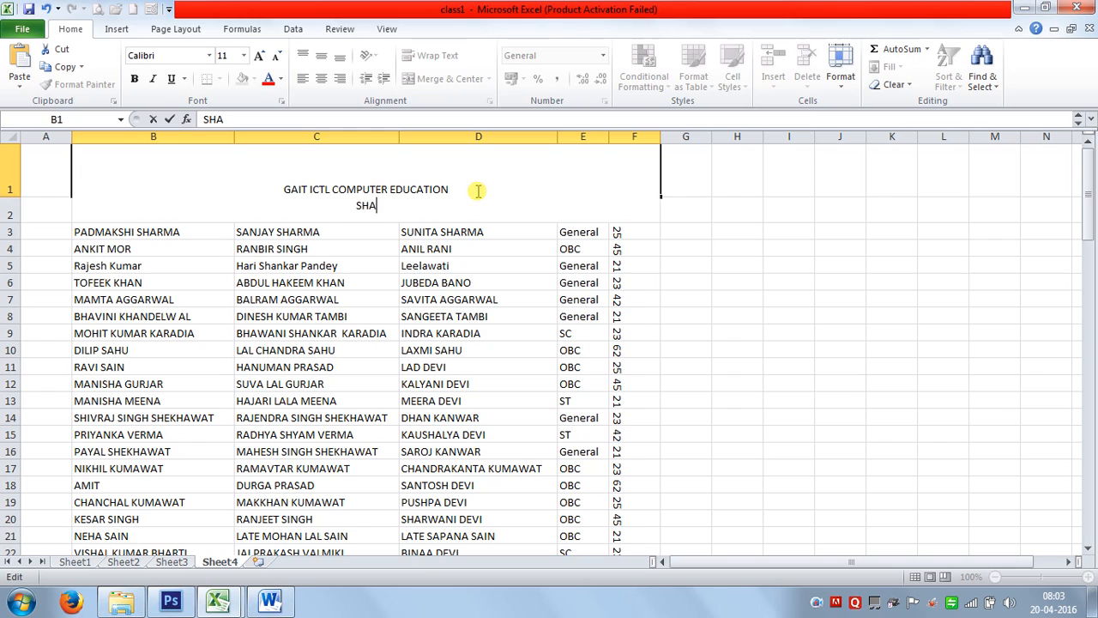
type("SHASTRI NAGAR, ")
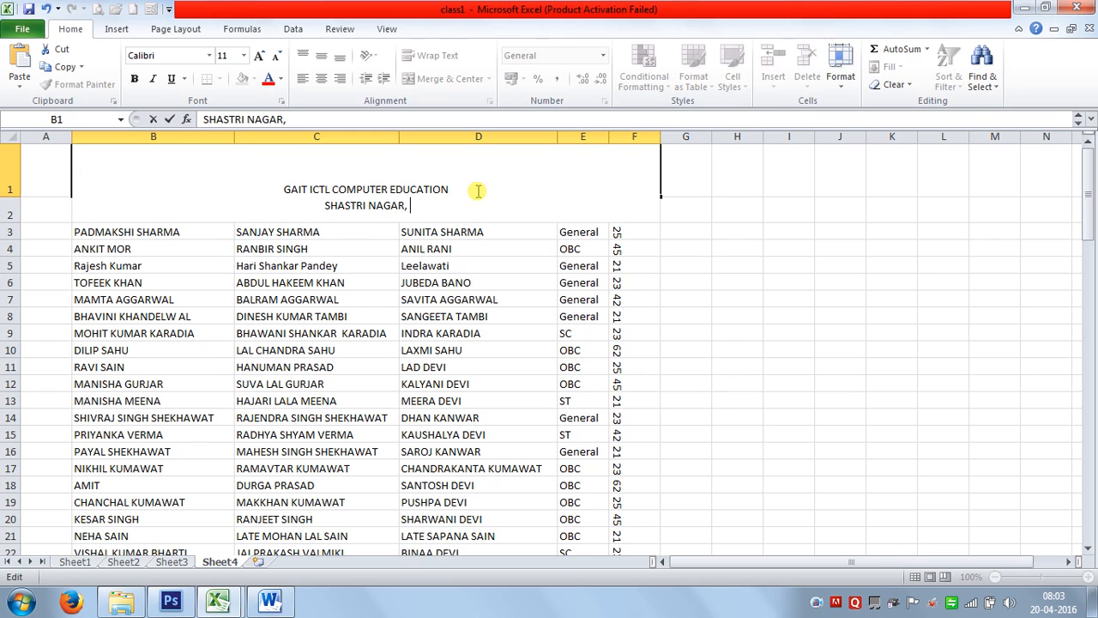
type("JAIPUR")
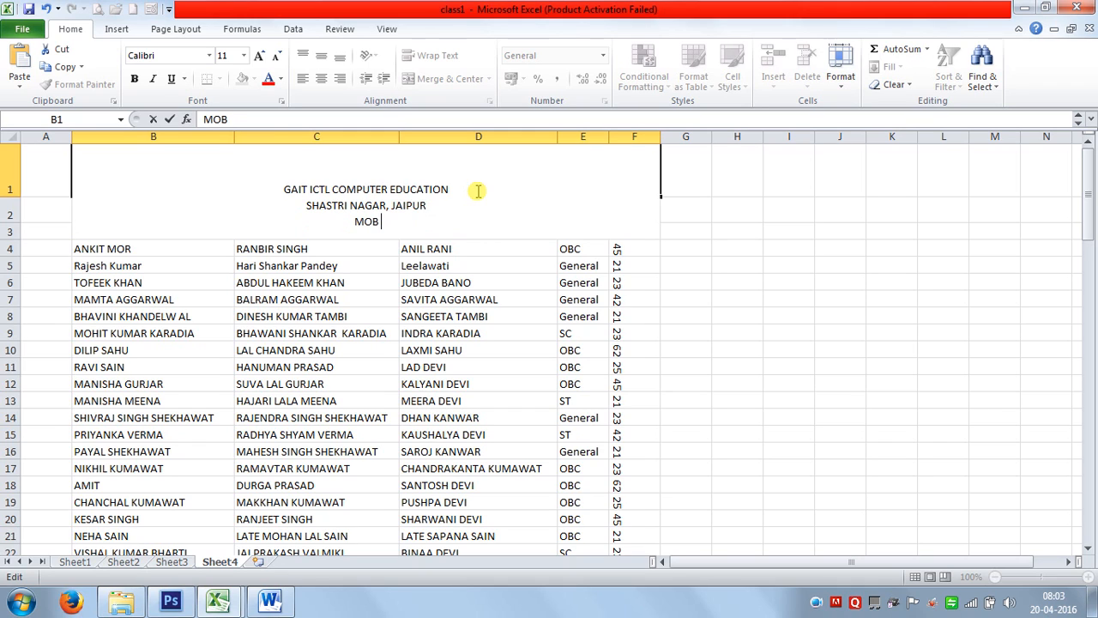
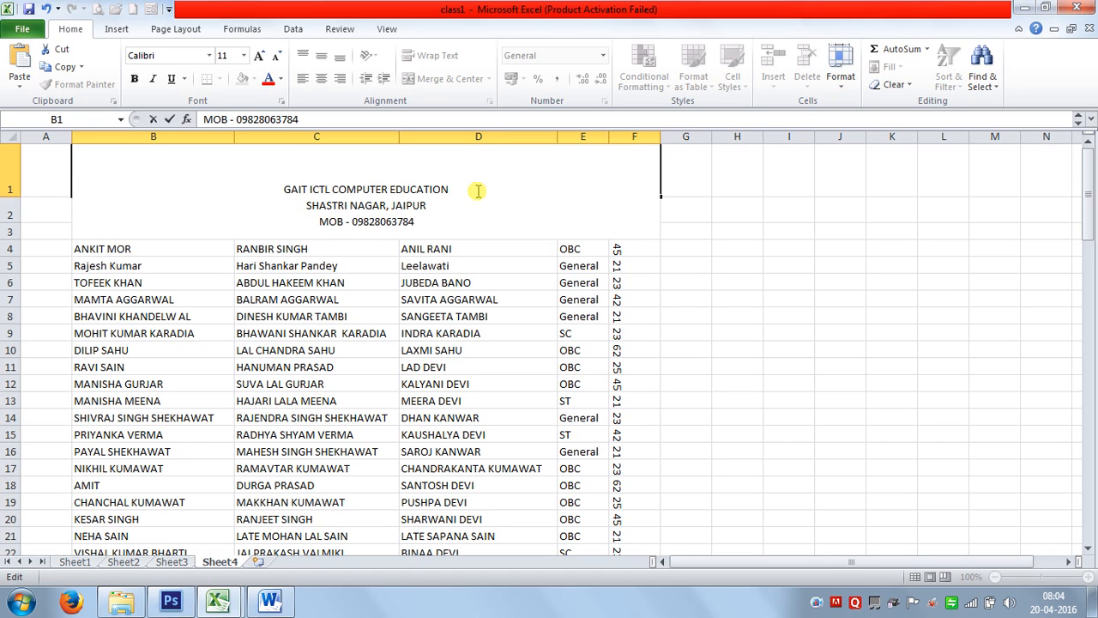
key("Return")
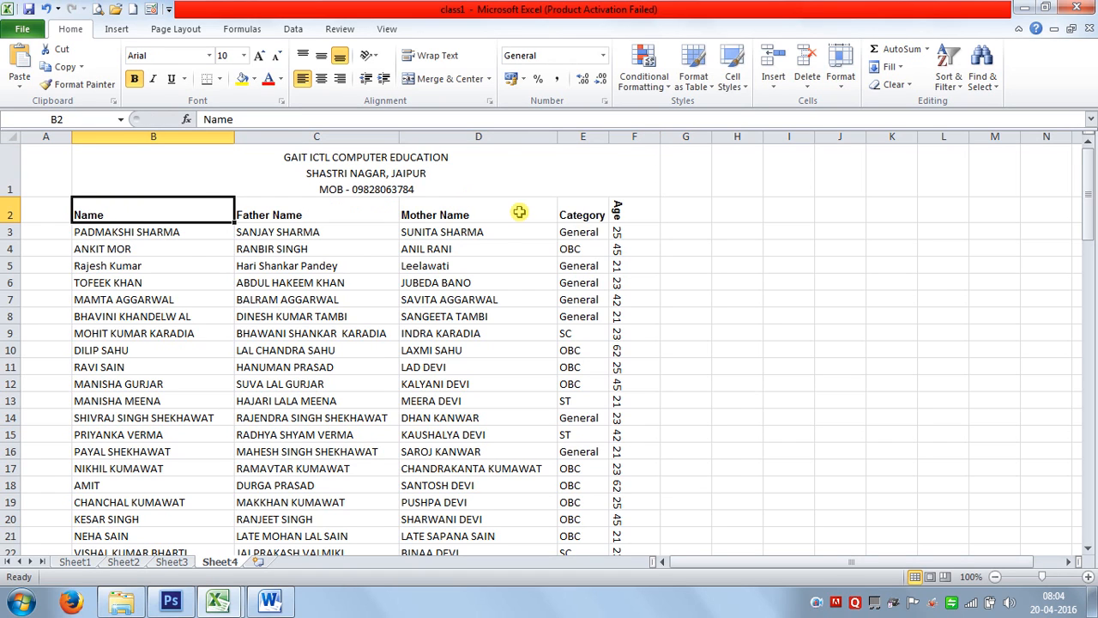
Toggle Wrap Text on merged B1, leaving it wrapped, and drag column B narrower.
left_click(476, 188)
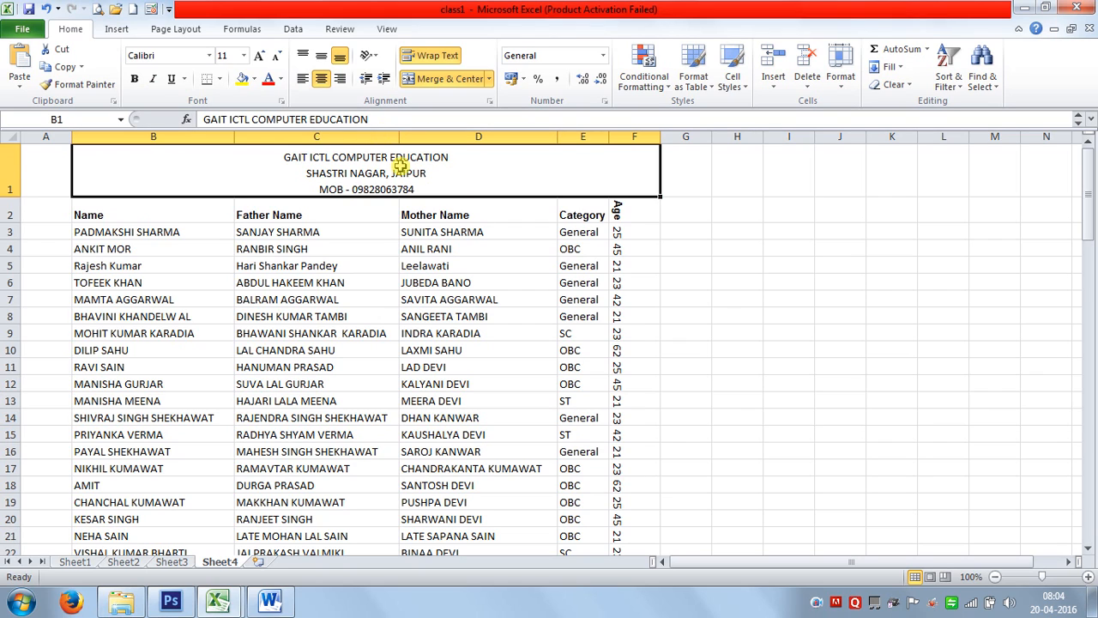
left_click(429, 58)
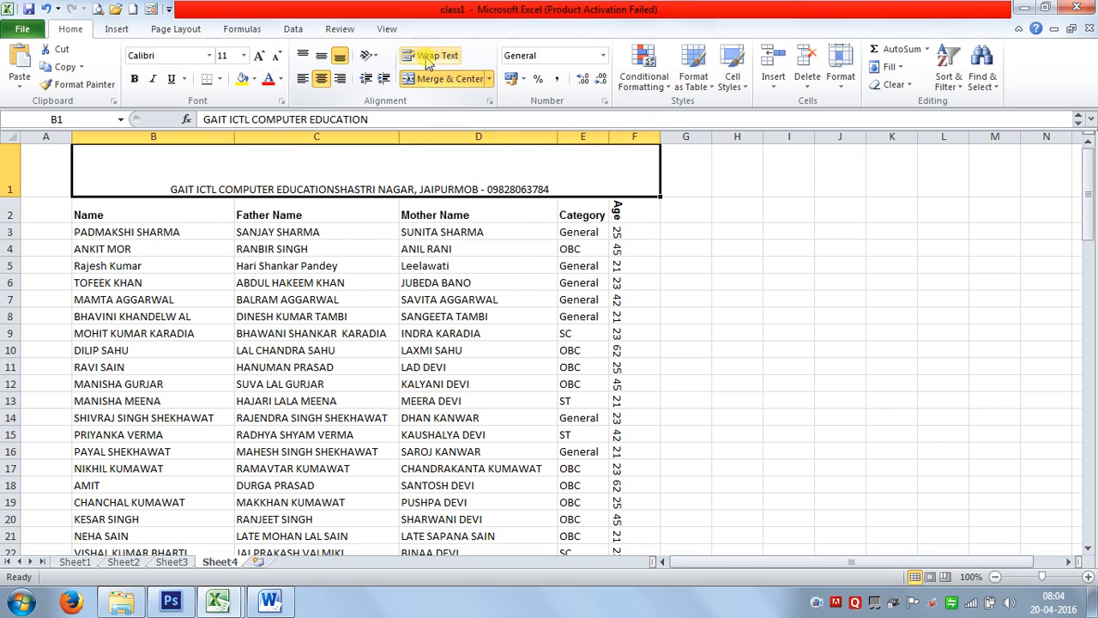
left_click(428, 60)
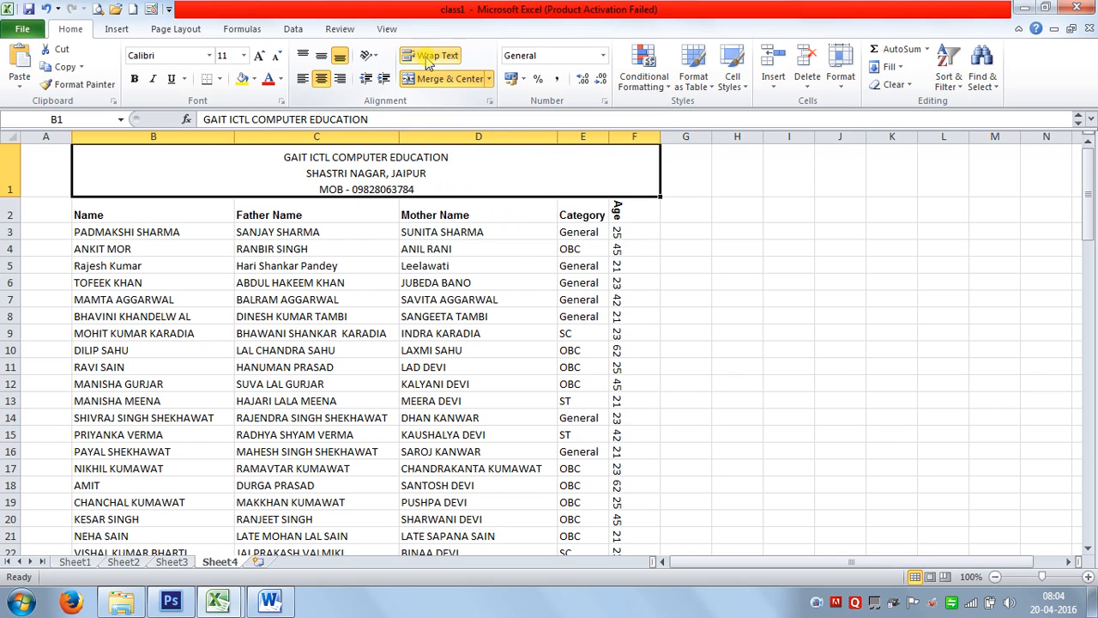
left_click(428, 59)
left_click(428, 59)
left_click(428, 58)
left_click(428, 60)
left_click_drag(234, 136, 162, 134)
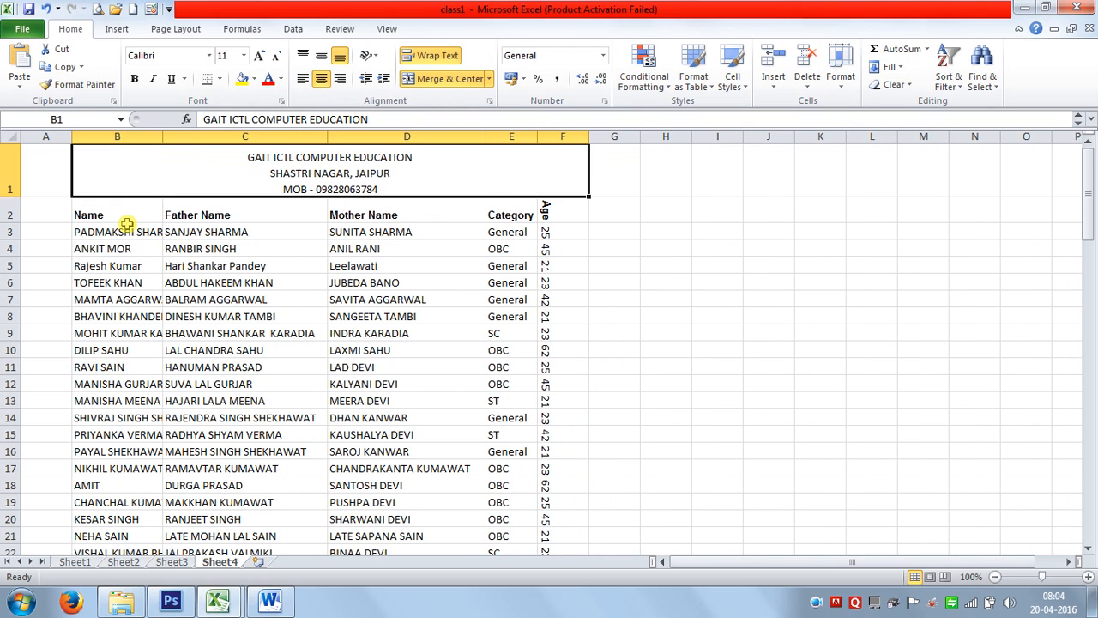
Select the names B2:B102 and wrap their text.
left_click(126, 220)
key("ctrl+shift+Down")
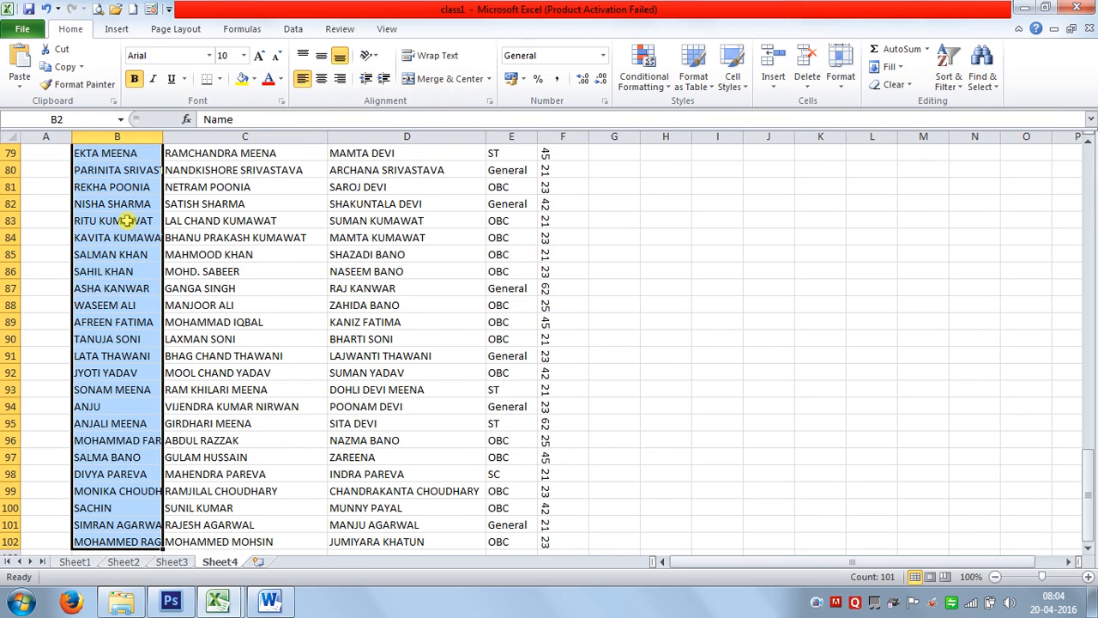
scroll(123, 279, "up", 20)
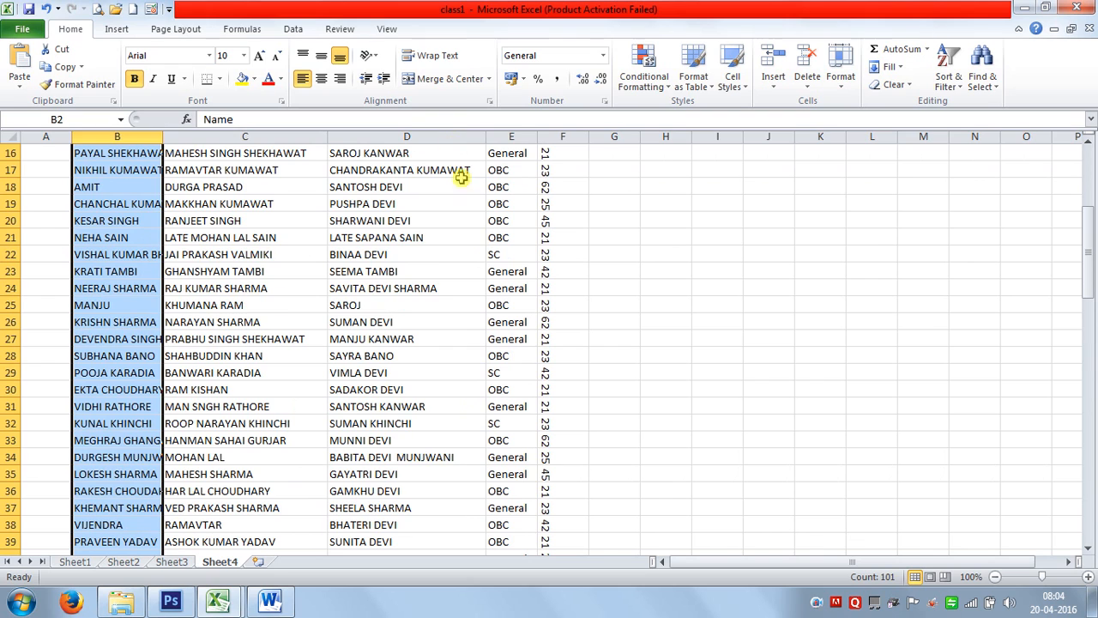
left_click(436, 55)
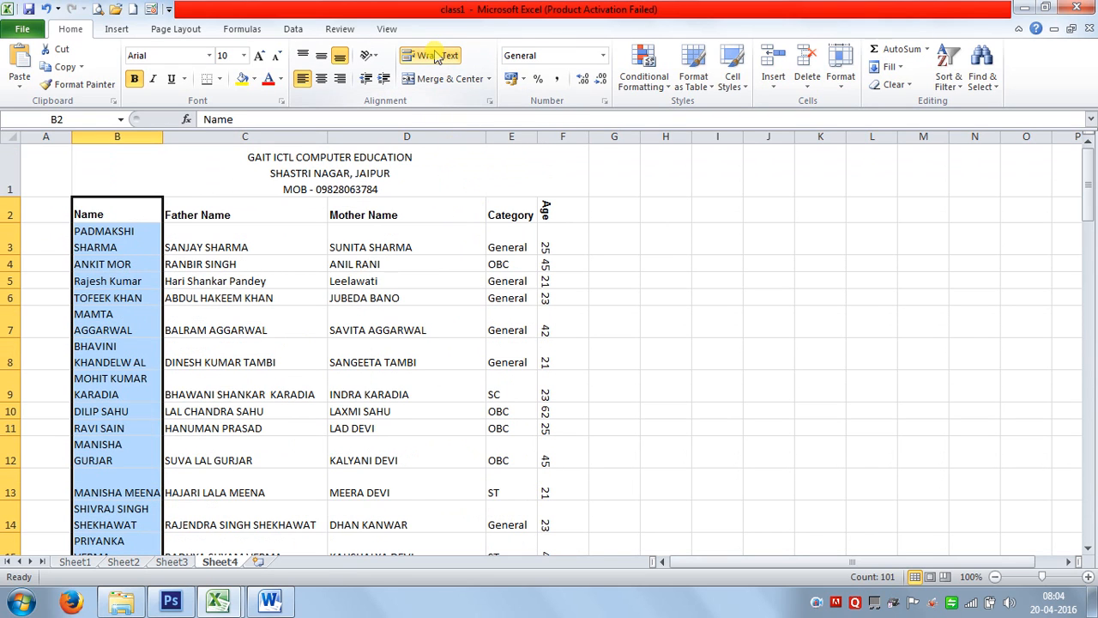
left_click(100, 247)
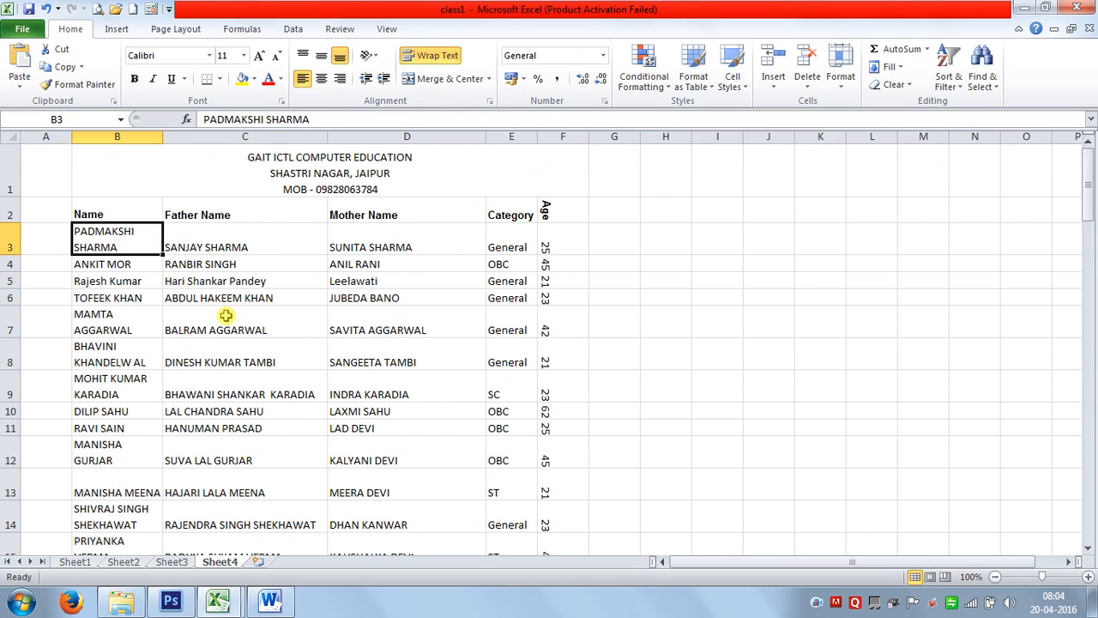
Remove wrapping from B2:B102 and autofit column B to the longest name.
left_click(133, 206)
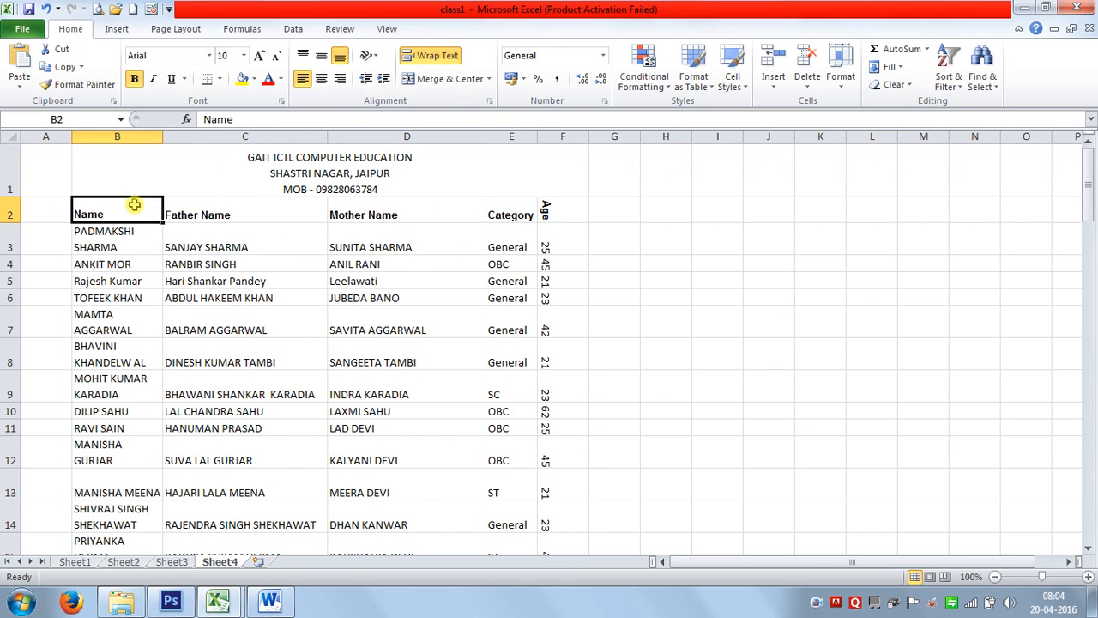
key("ctrl+shift+Down")
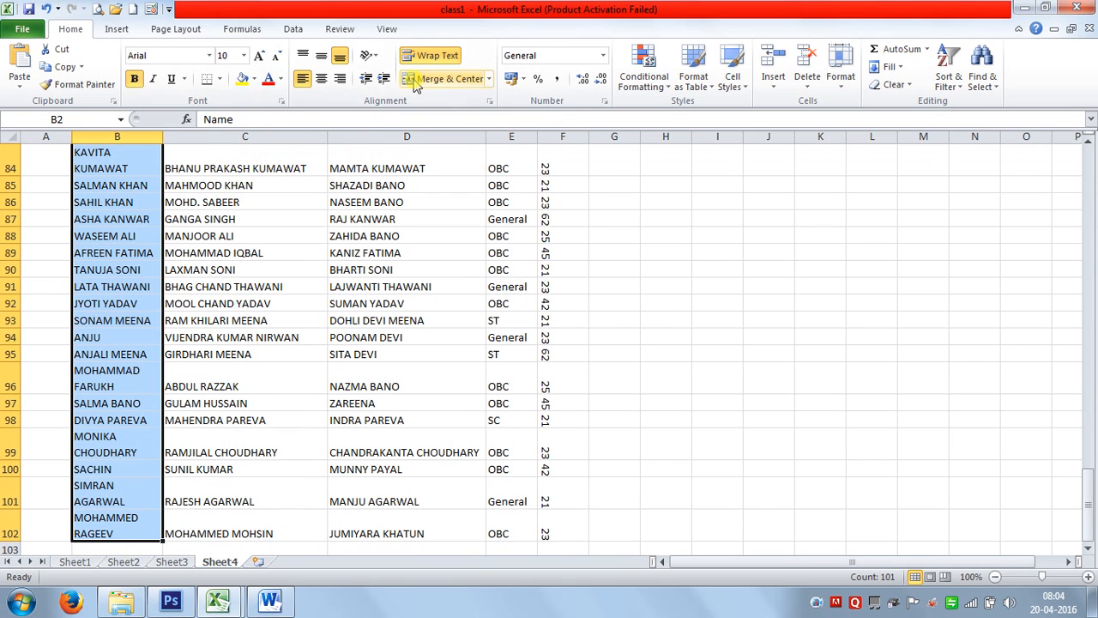
left_click(422, 55)
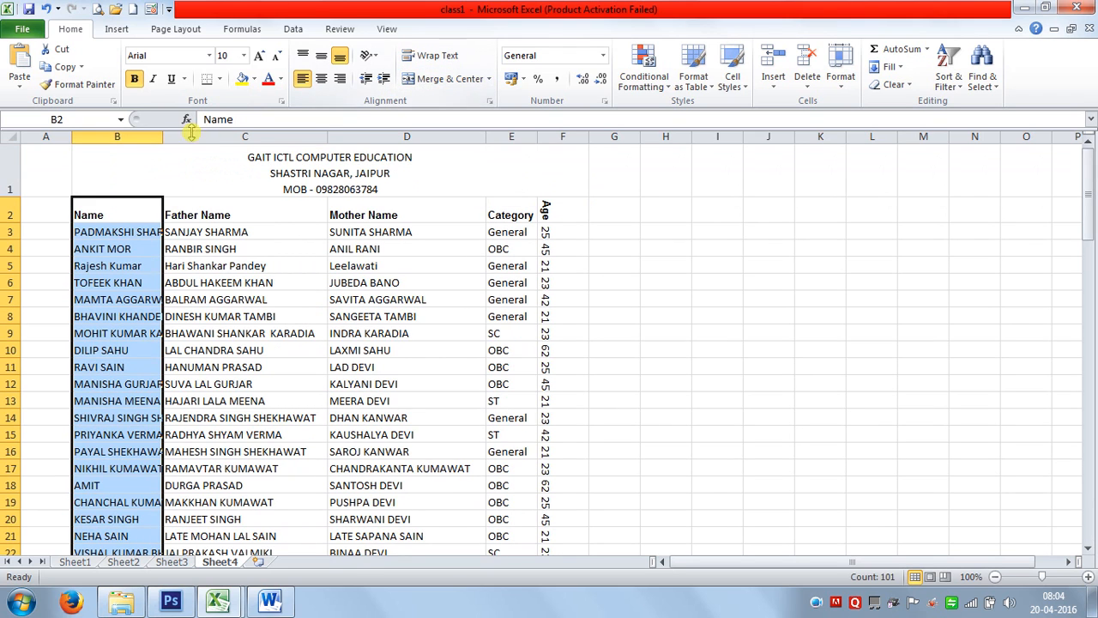
double_click(163, 139)
left_click(489, 310)
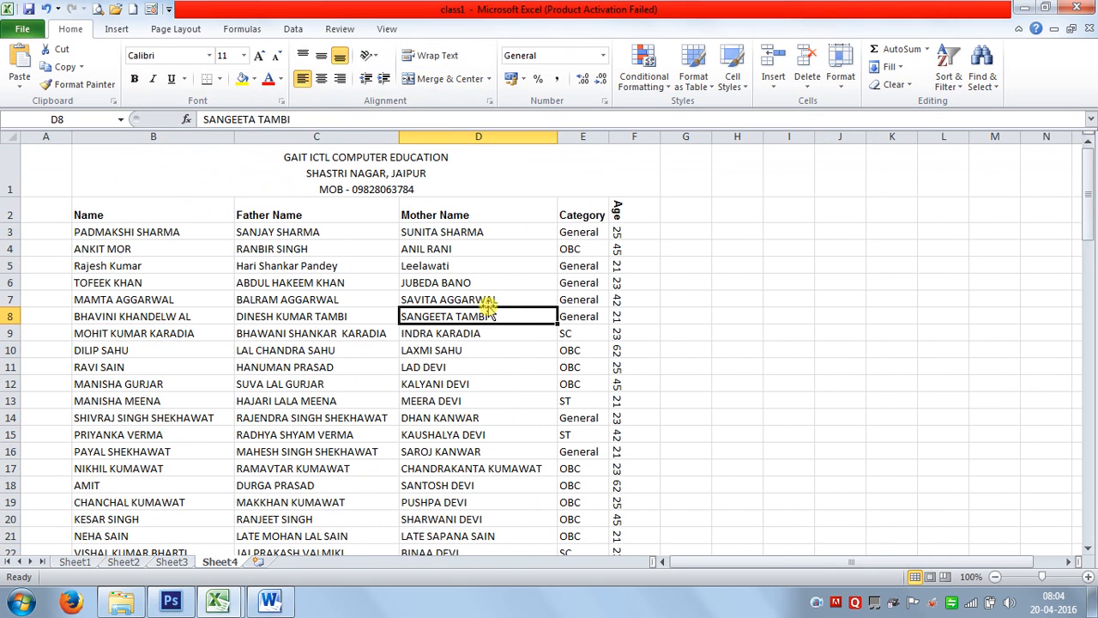
Unmerge the title cell, then undo to keep it merged and centred across B–F.
left_click(386, 172)
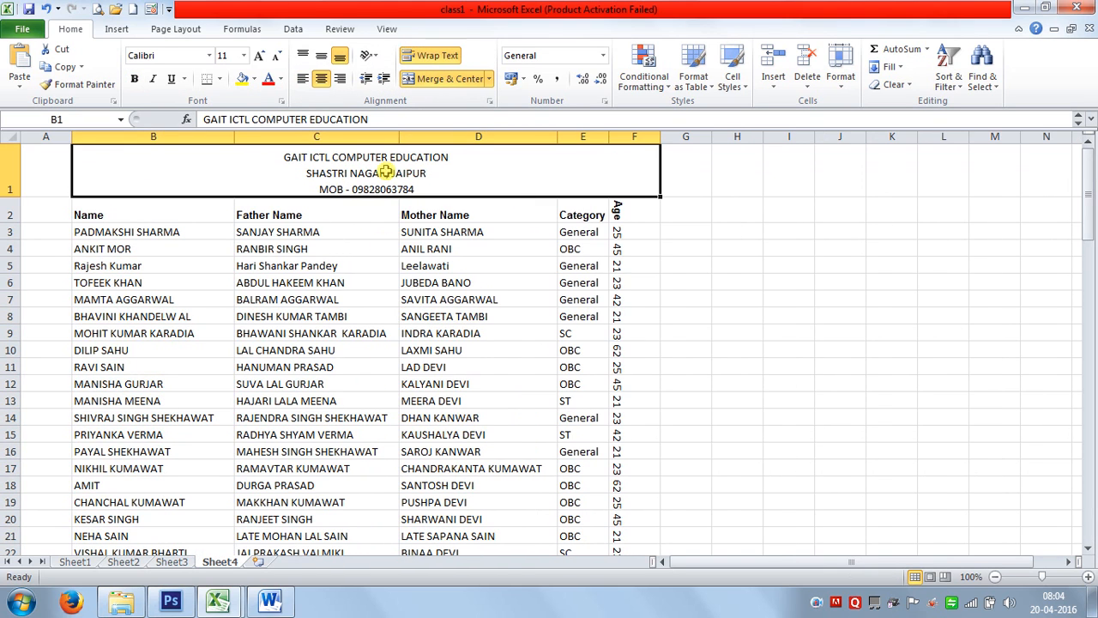
left_click(443, 78)
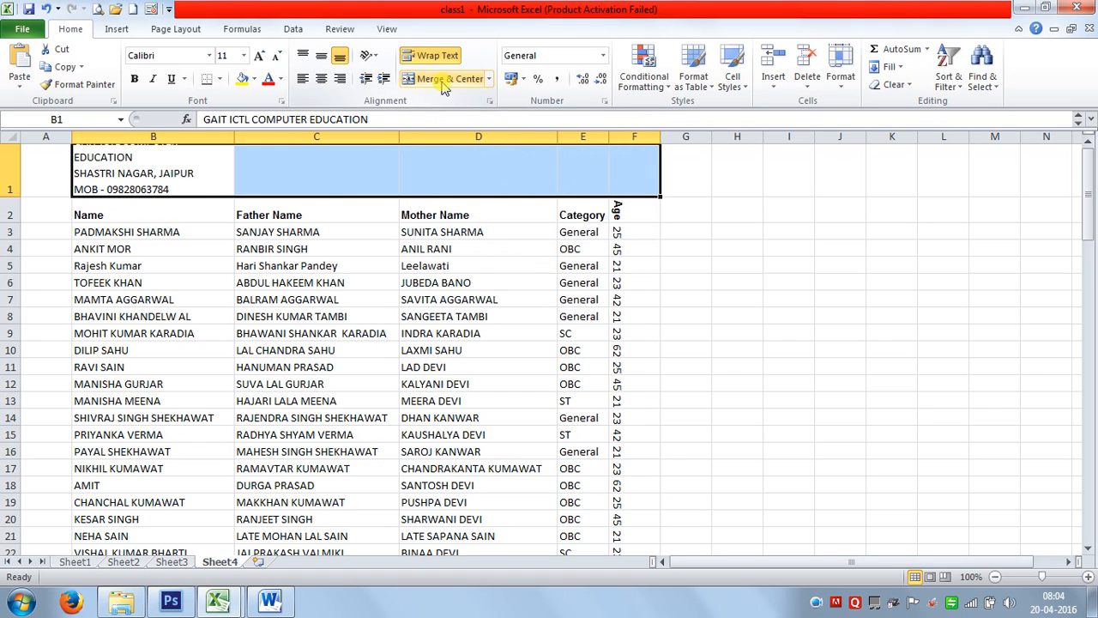
left_click(210, 180)
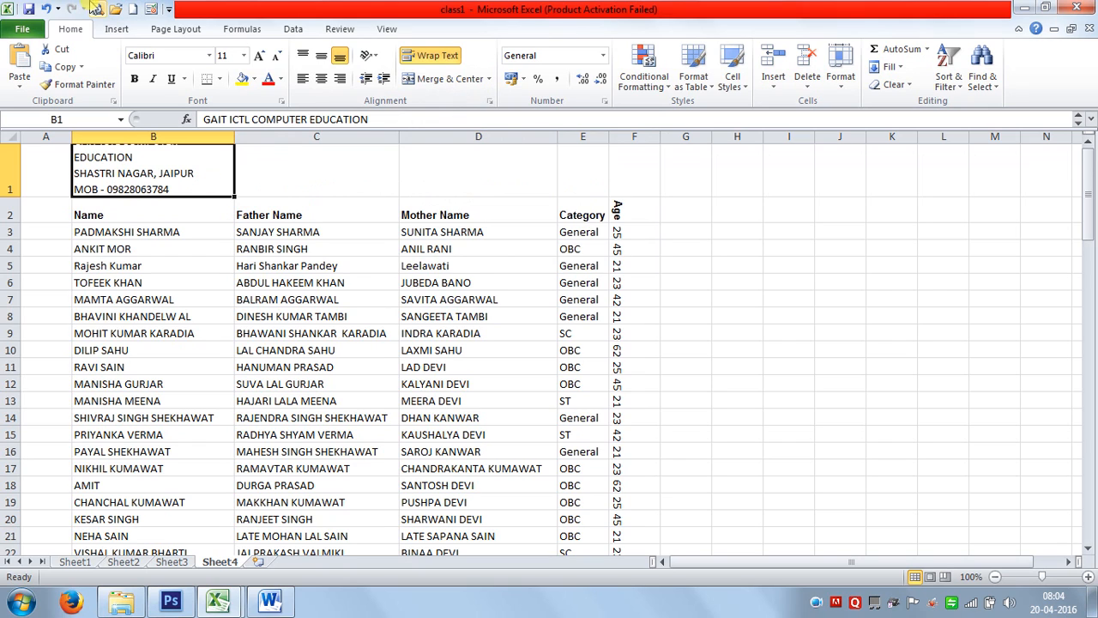
left_click(48, 9)
left_click(446, 367)
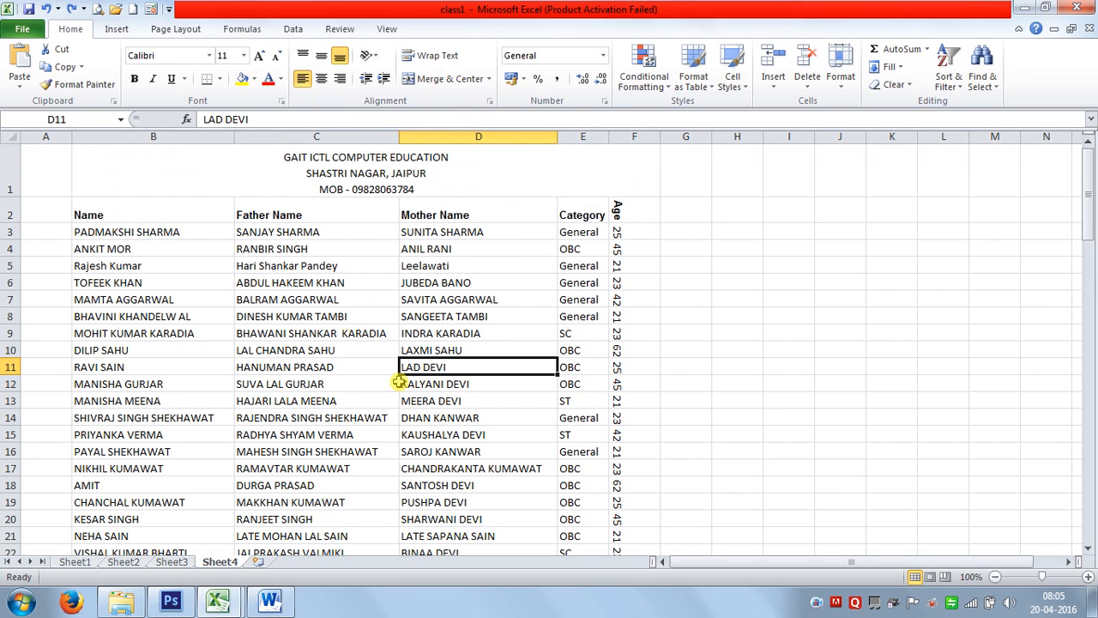
Narrow the Name column B so the longer student names are cut off.
left_click(295, 300)
key("ctrl+1")
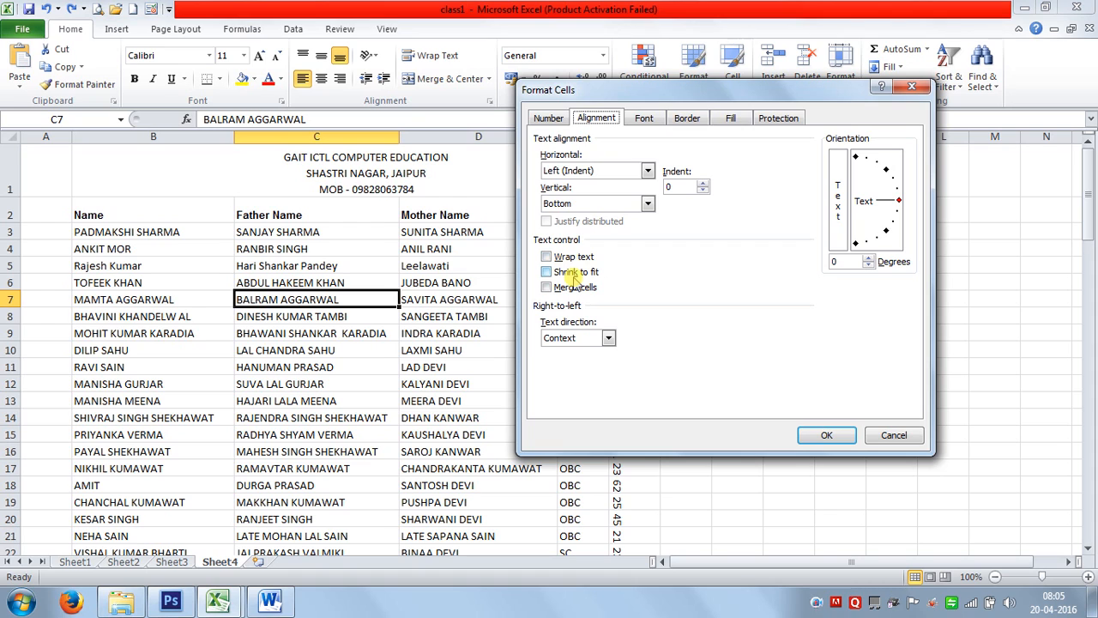
left_click(892, 435)
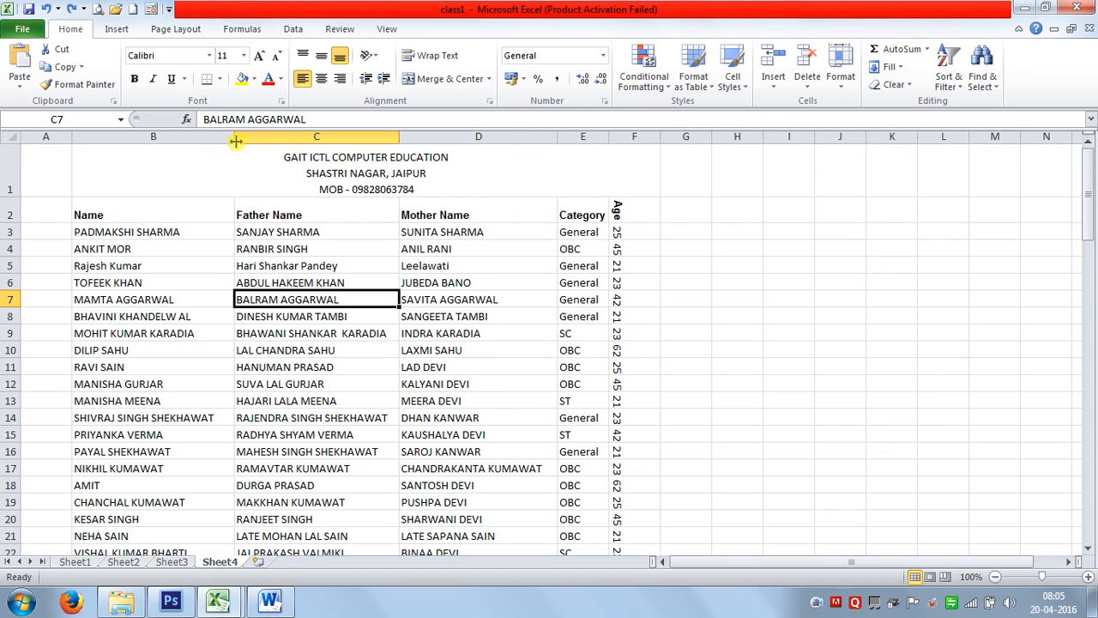
left_click_drag(235, 141, 191, 138)
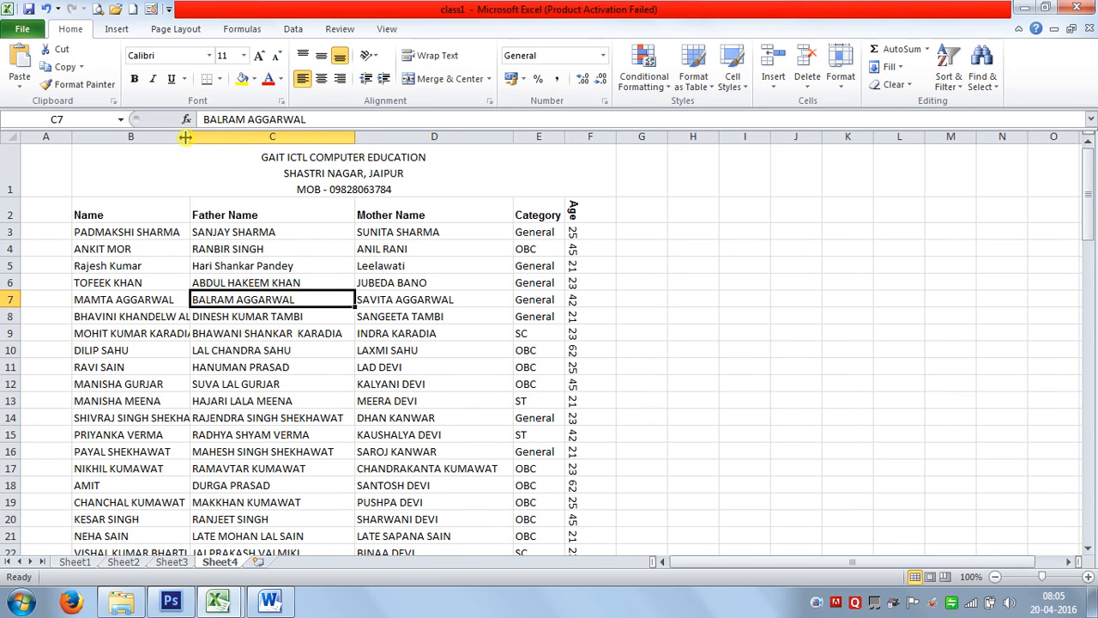
left_click(145, 333)
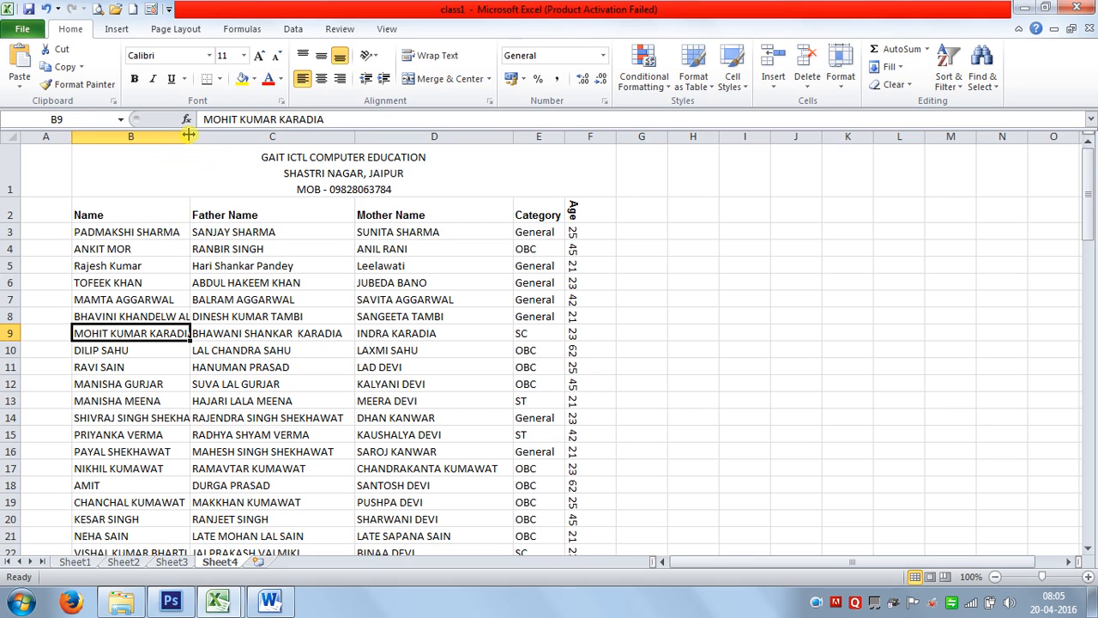
Narrow column B a little further.
left_click_drag(189, 135, 184, 135)
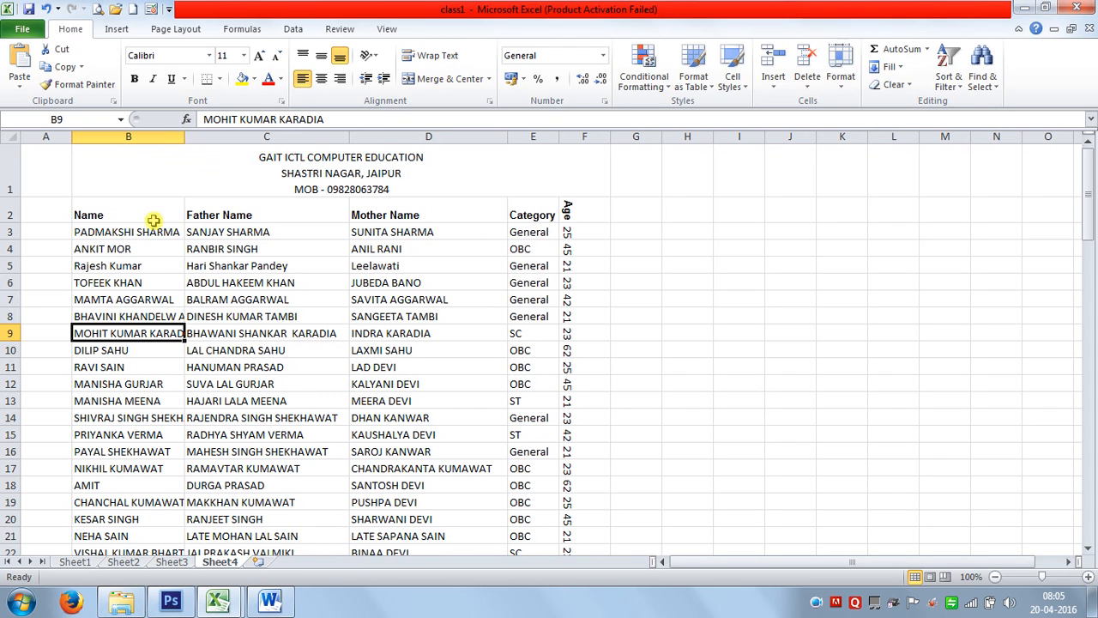
scroll(164, 289, "down", 4)
scroll(191, 321, "up", 4)
left_click_drag(184, 135, 173, 135)
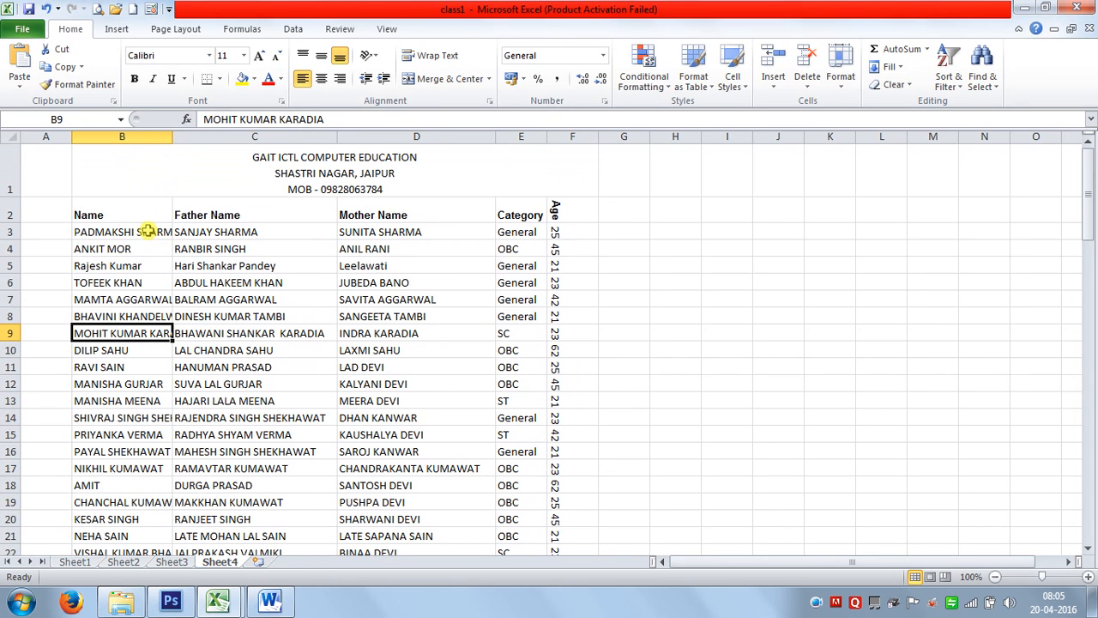
Turn on Shrink to fit for the names in B2:B102.
left_click(148, 232)
left_click(150, 218)
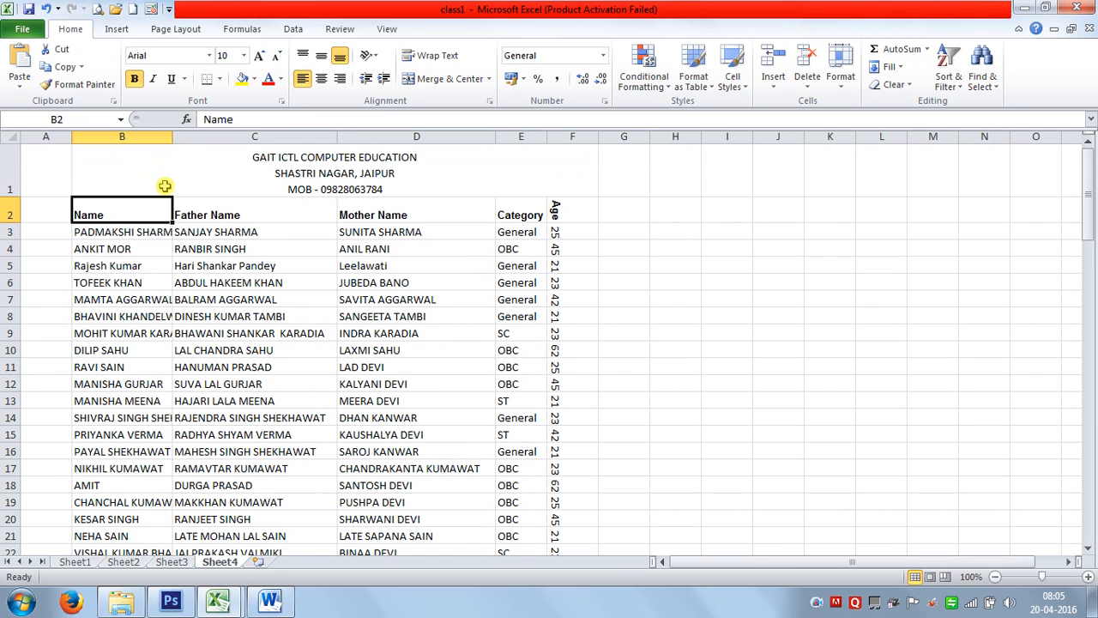
key("ctrl+shift+Down")
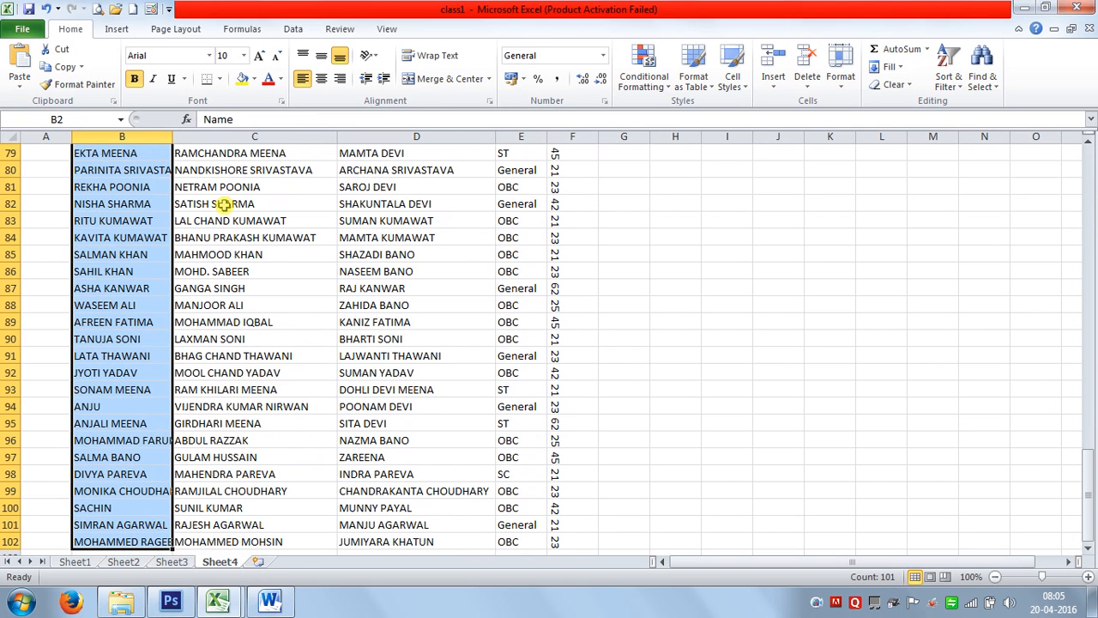
scroll(141, 277, "up", 7)
scroll(141, 277, "up", 19)
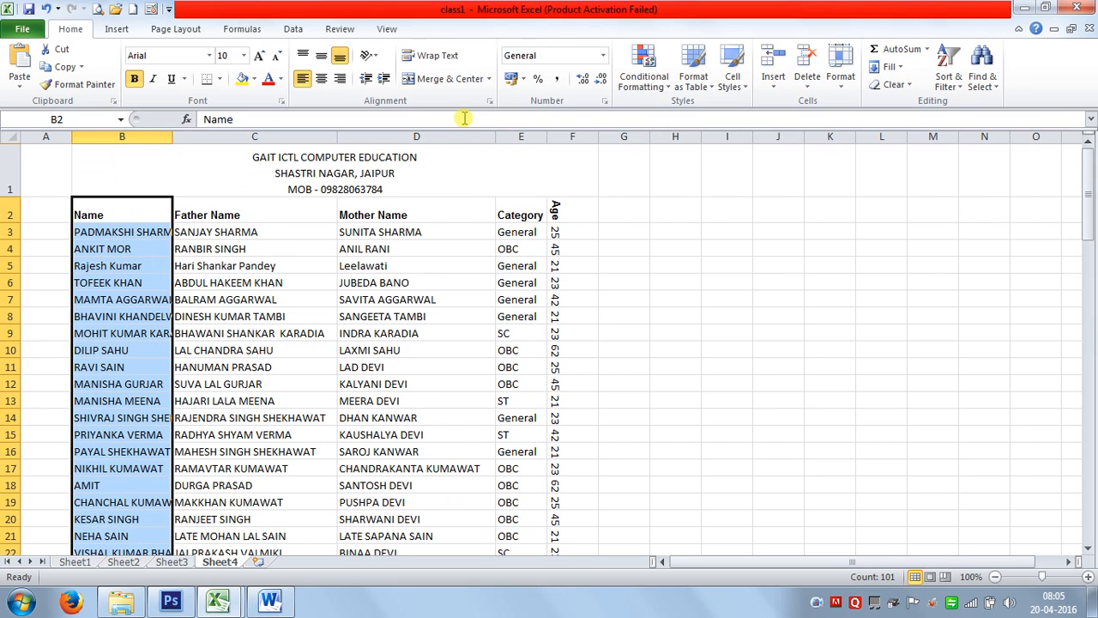
key("ctrl+1")
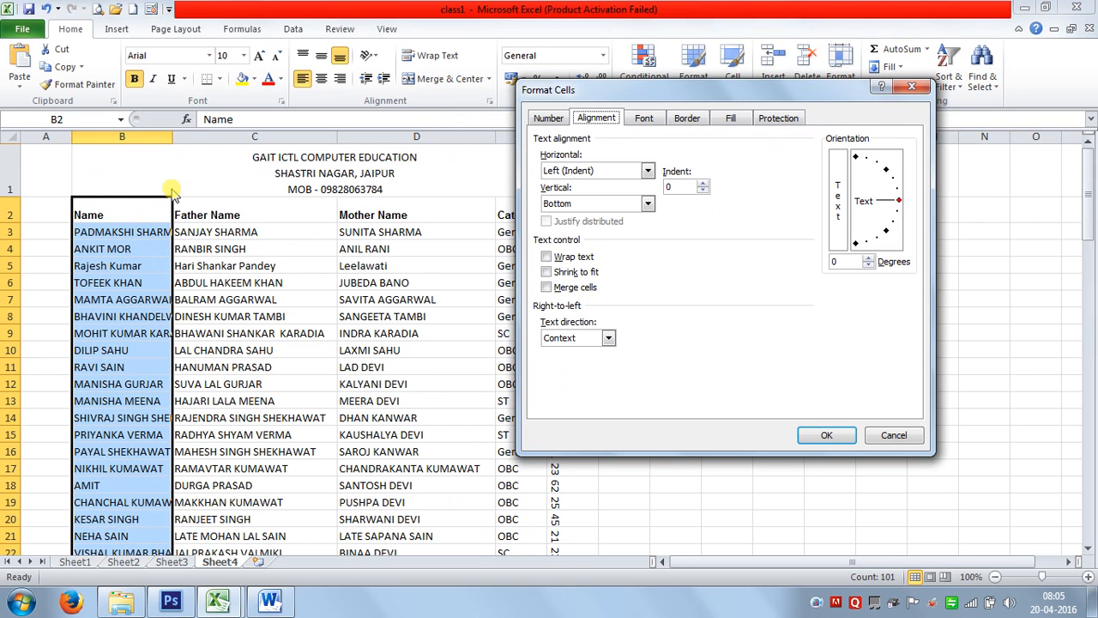
left_click(565, 273)
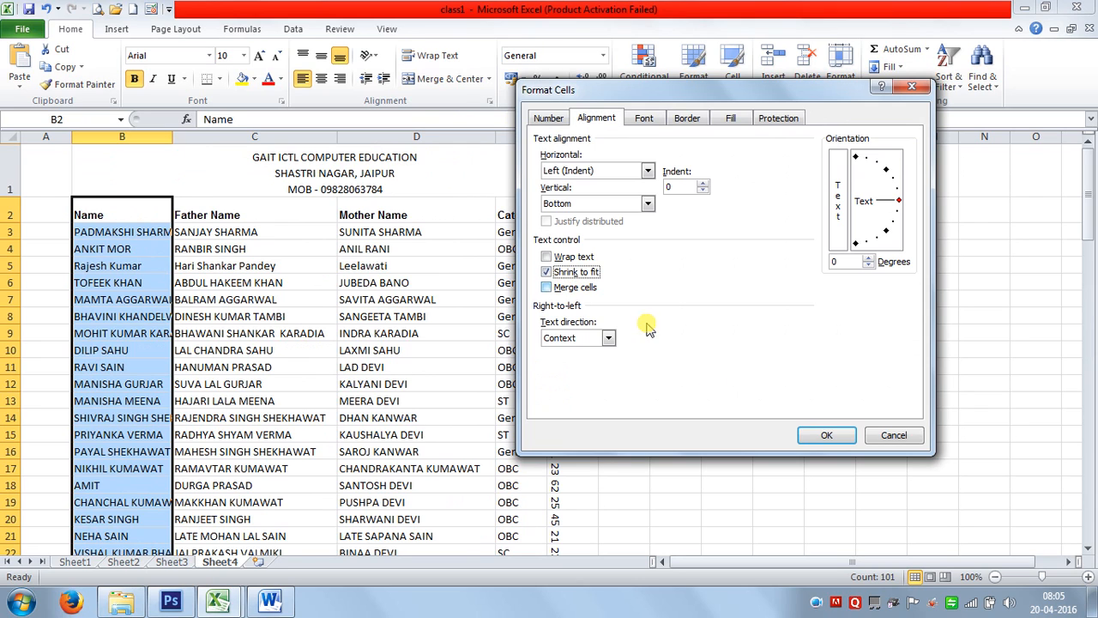
left_click(826, 435)
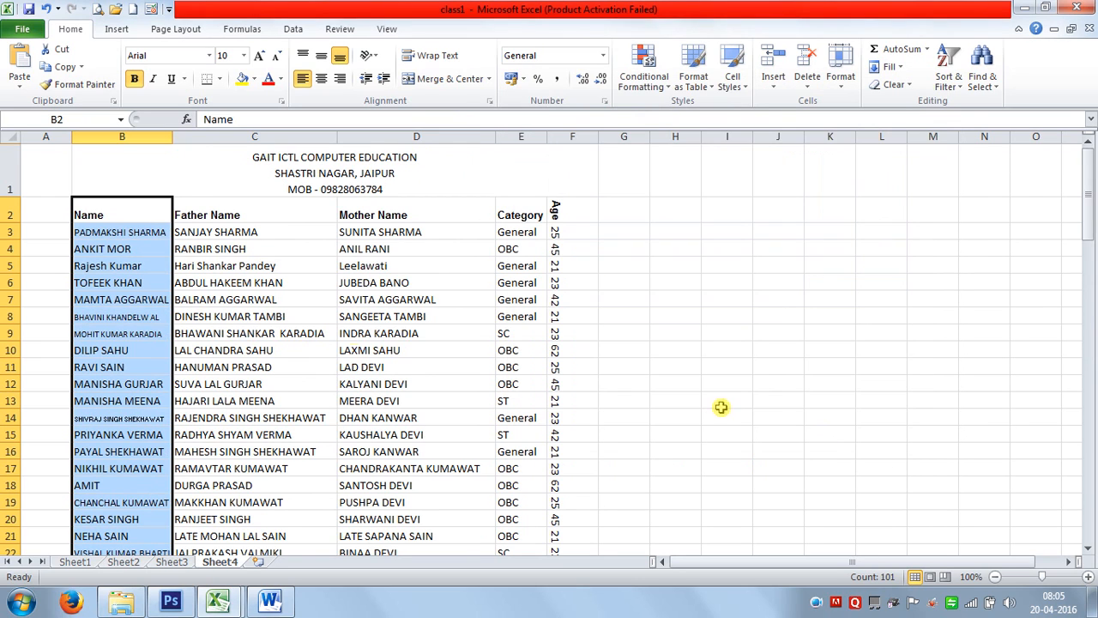
Check the shrunk names in B9 and B14, then open the sheet's print preview.
left_click(111, 331)
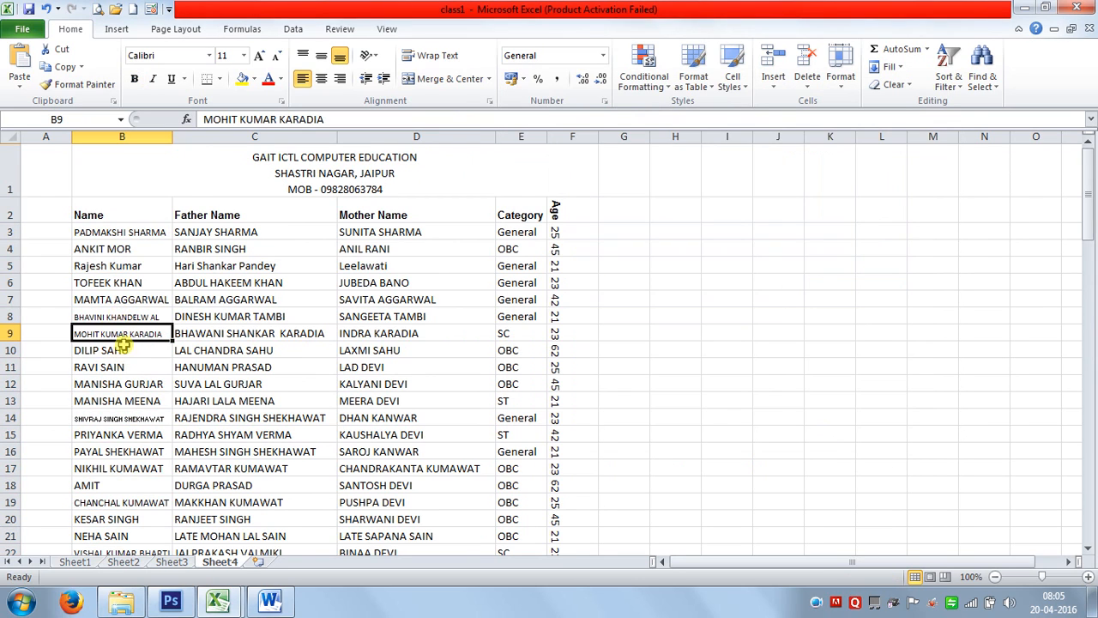
left_click(130, 416)
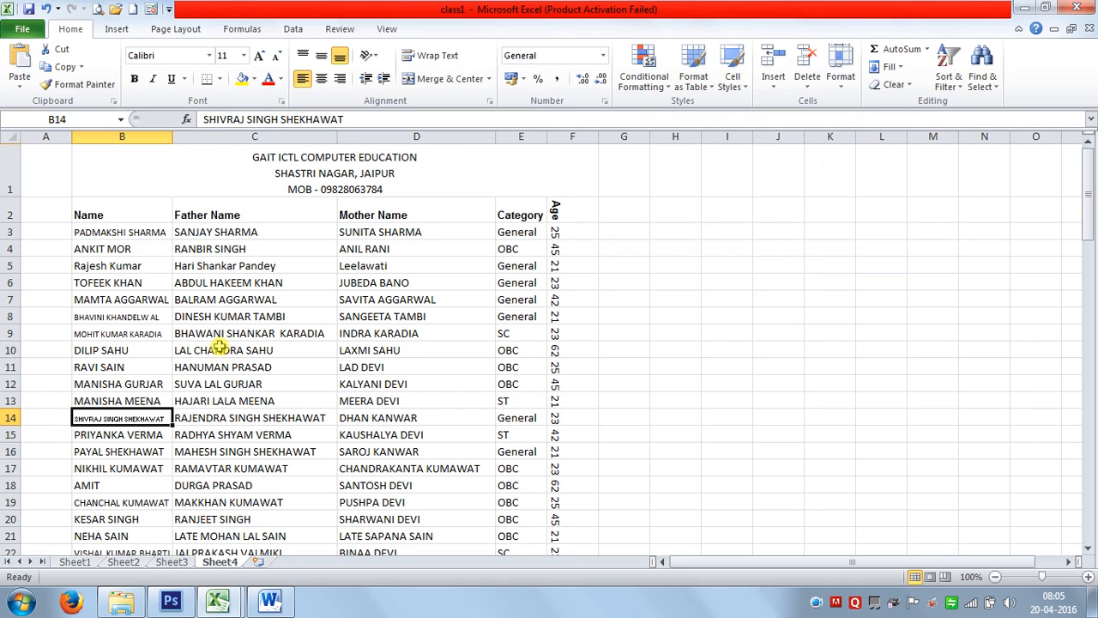
left_click(99, 10)
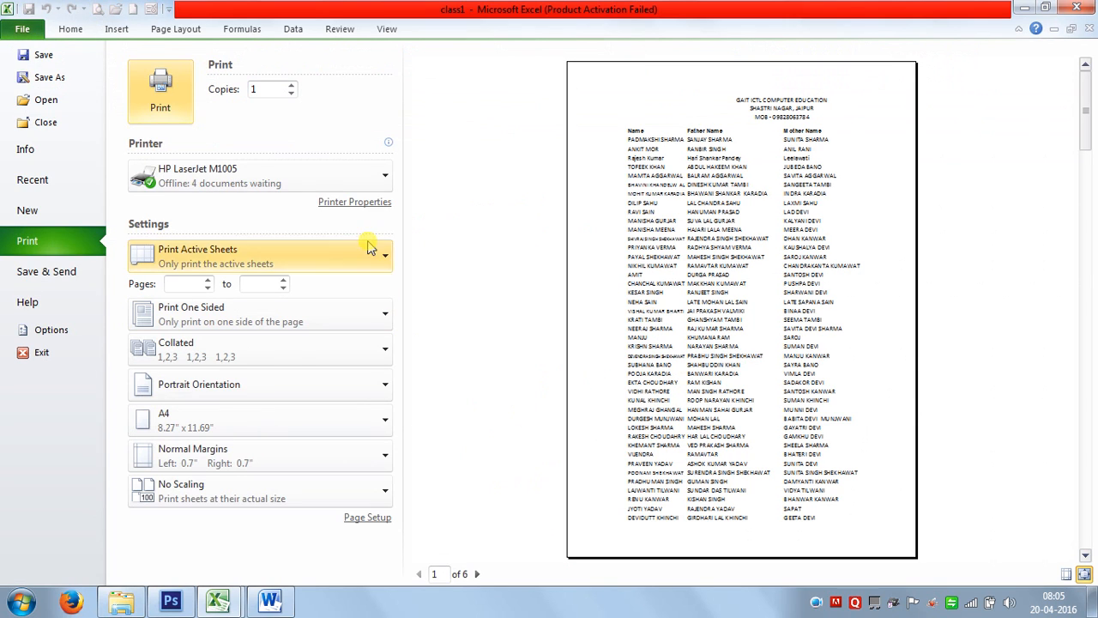
Zoom the print preview to actual size, then return to the worksheet.
left_click(660, 350)
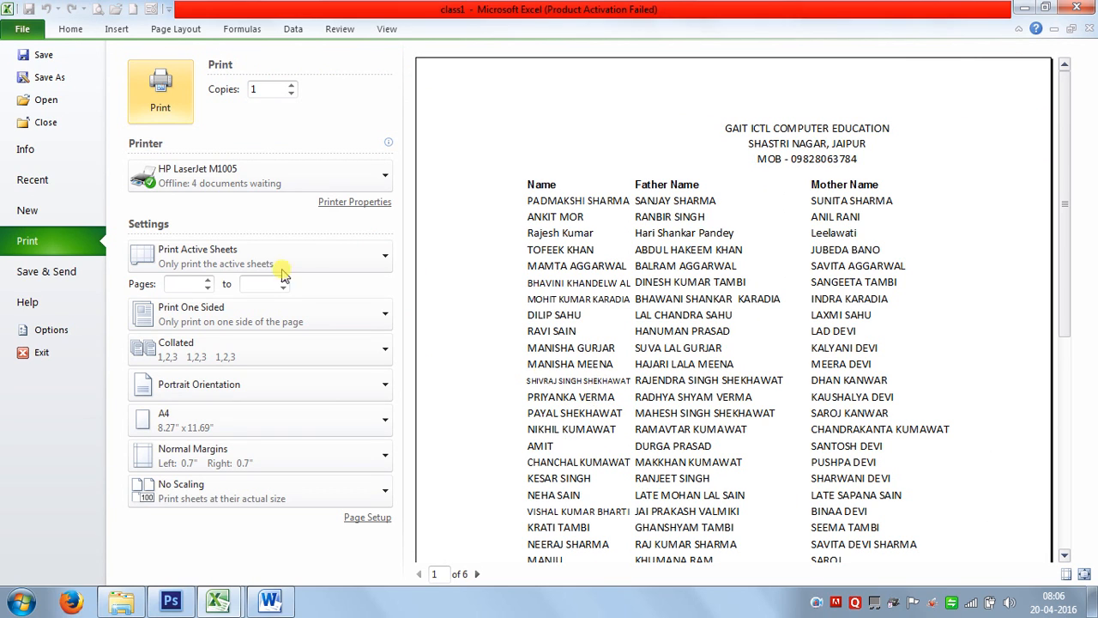
left_click(12, 33)
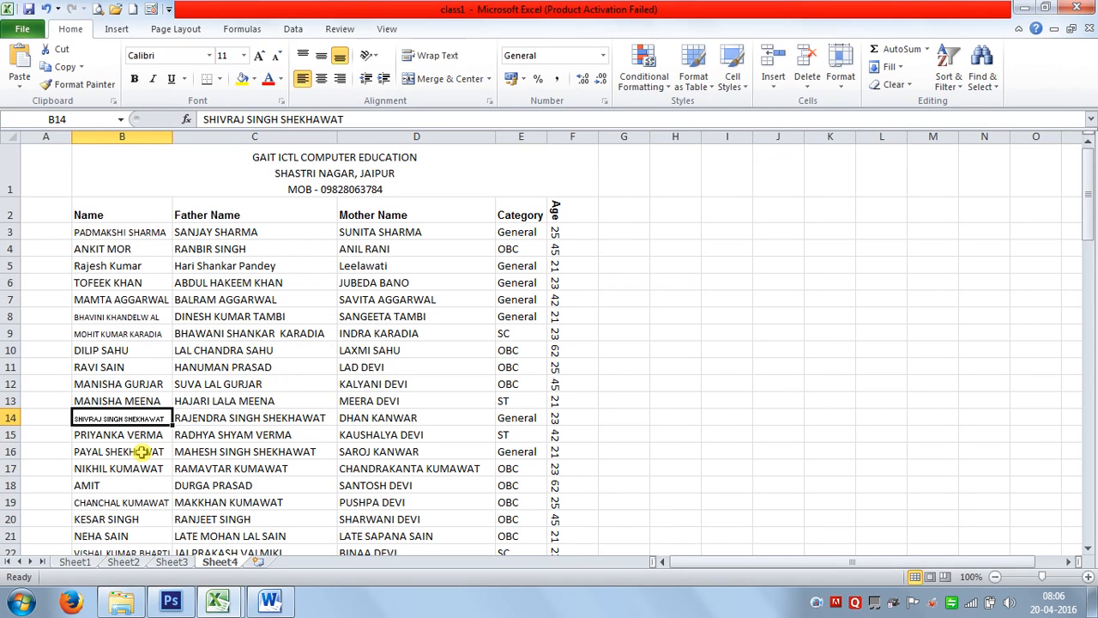
Uncheck Shrink to fit in the Alignment settings for names B2:B102.
left_click(128, 207)
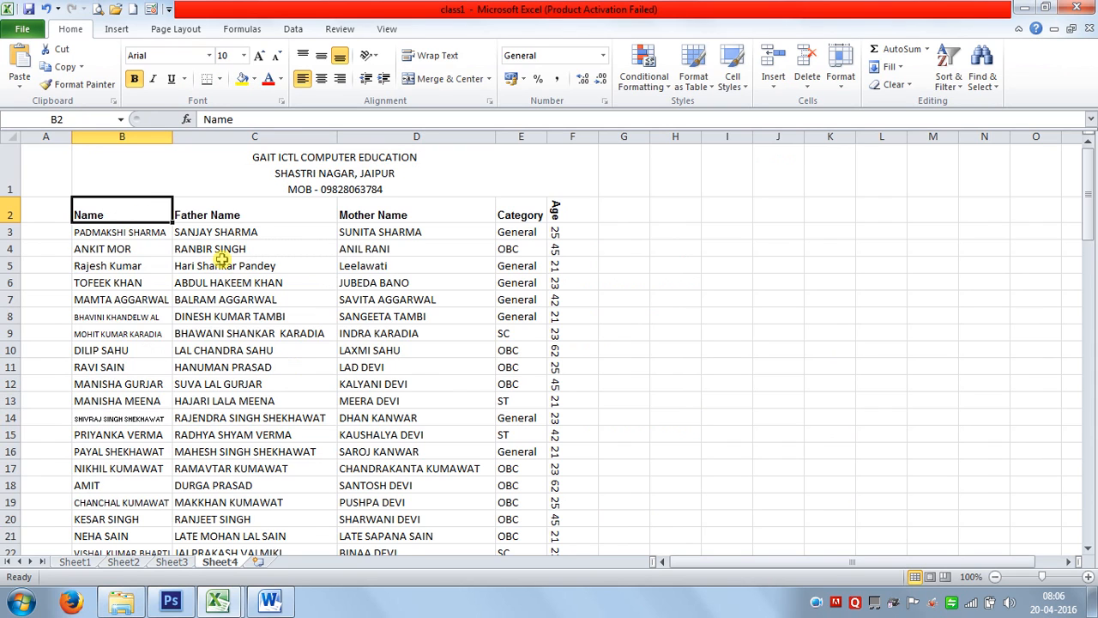
key("ctrl+shift+Down")
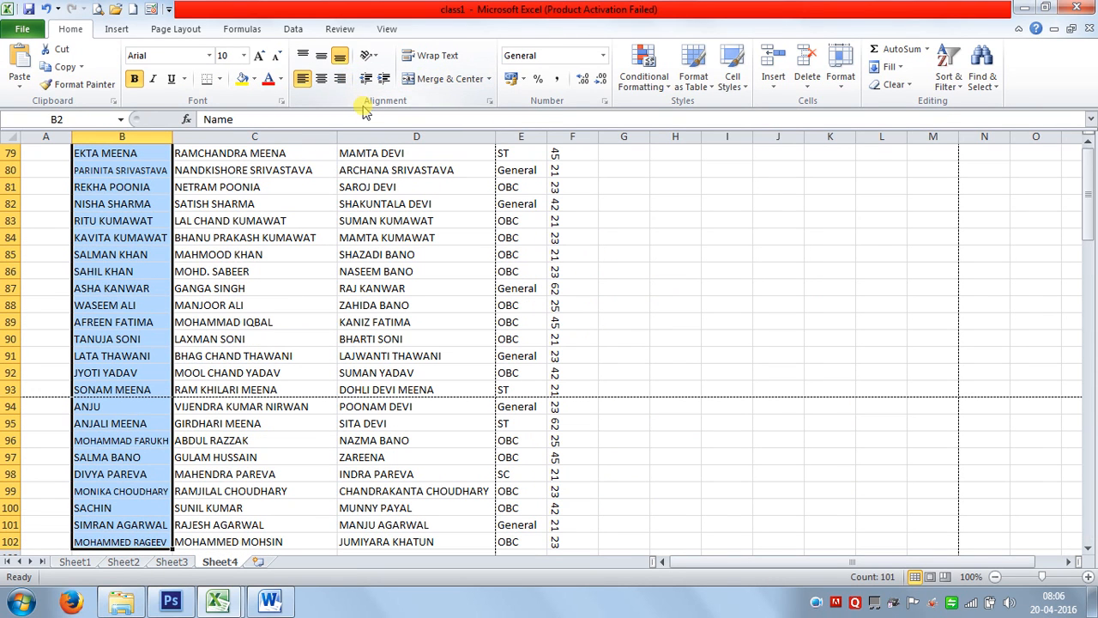
key("ctrl+1")
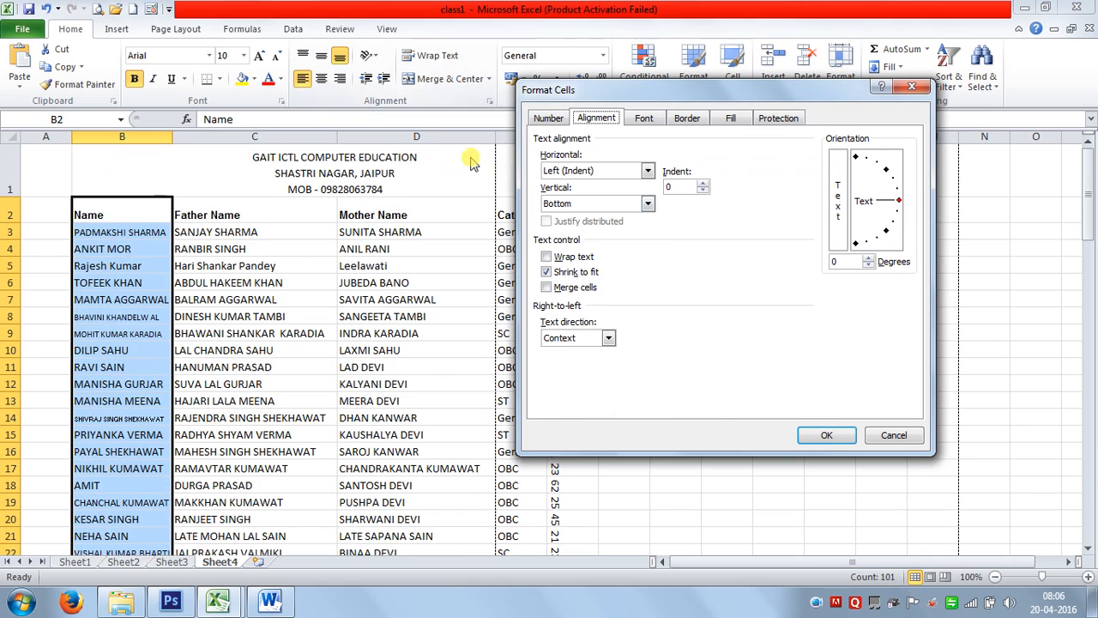
left_click(556, 272)
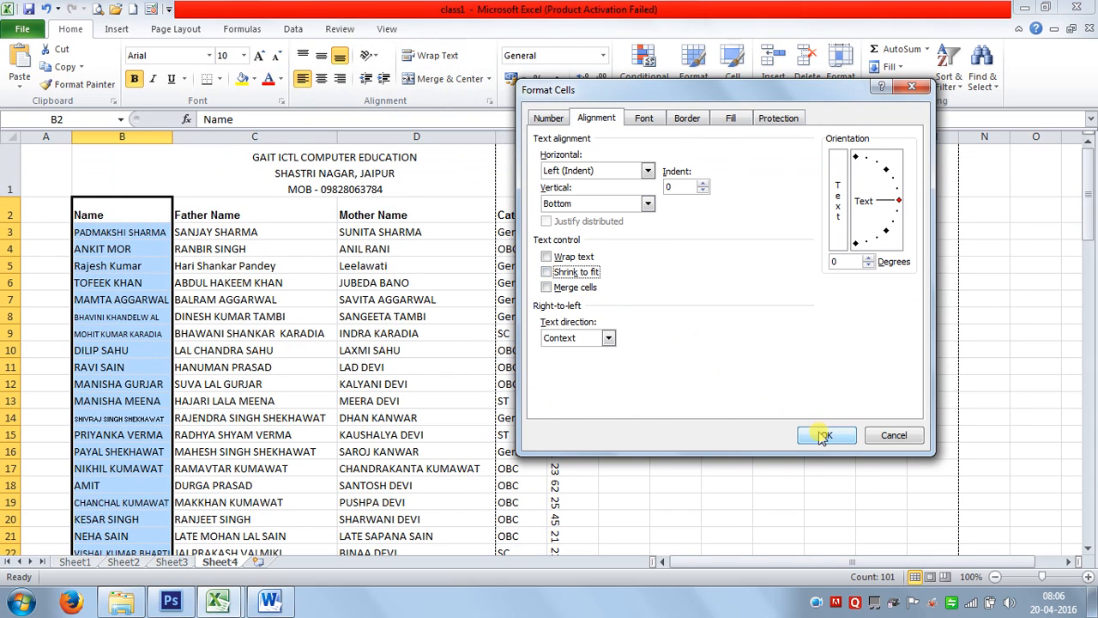
left_click(823, 436)
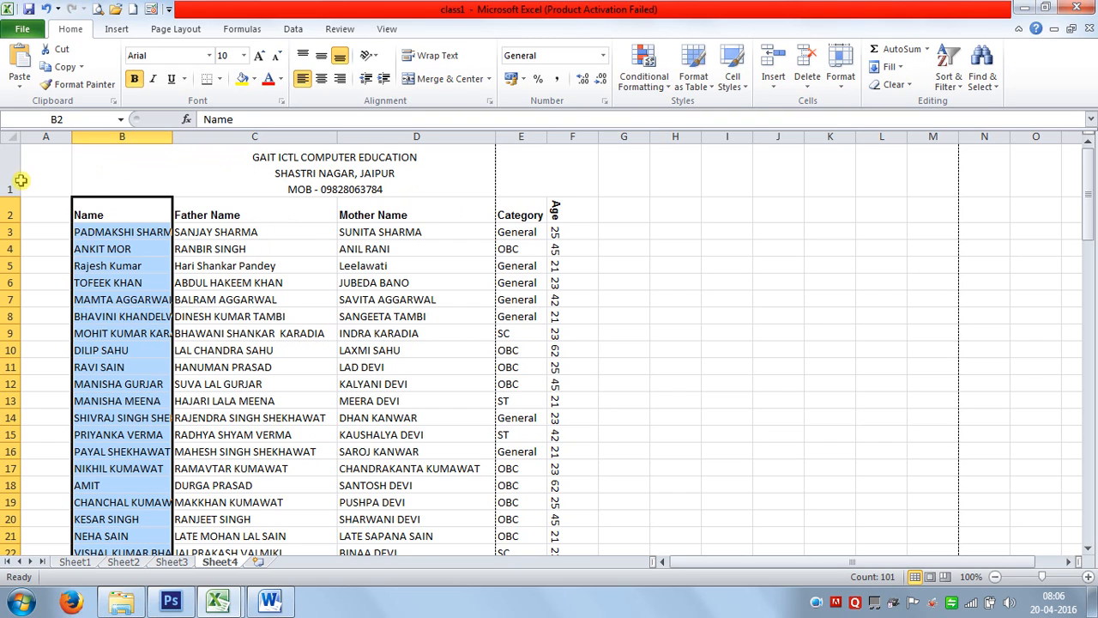
Widen columns B through F to one equal width, then select the table from B2.
left_click_drag(91, 137, 572, 137)
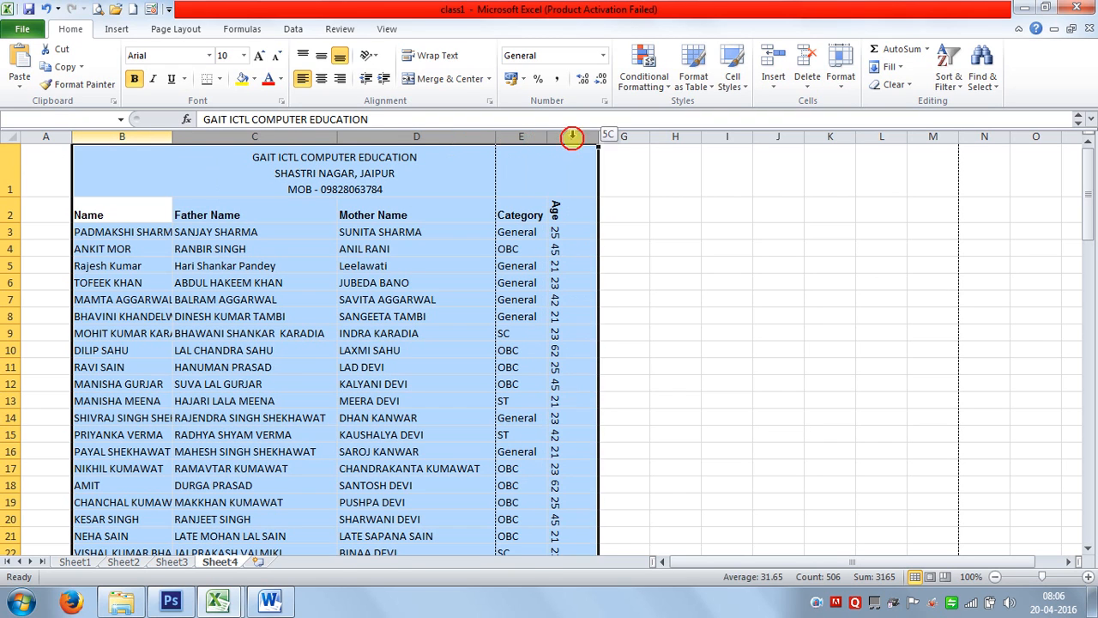
left_click_drag(337, 138, 393, 138)
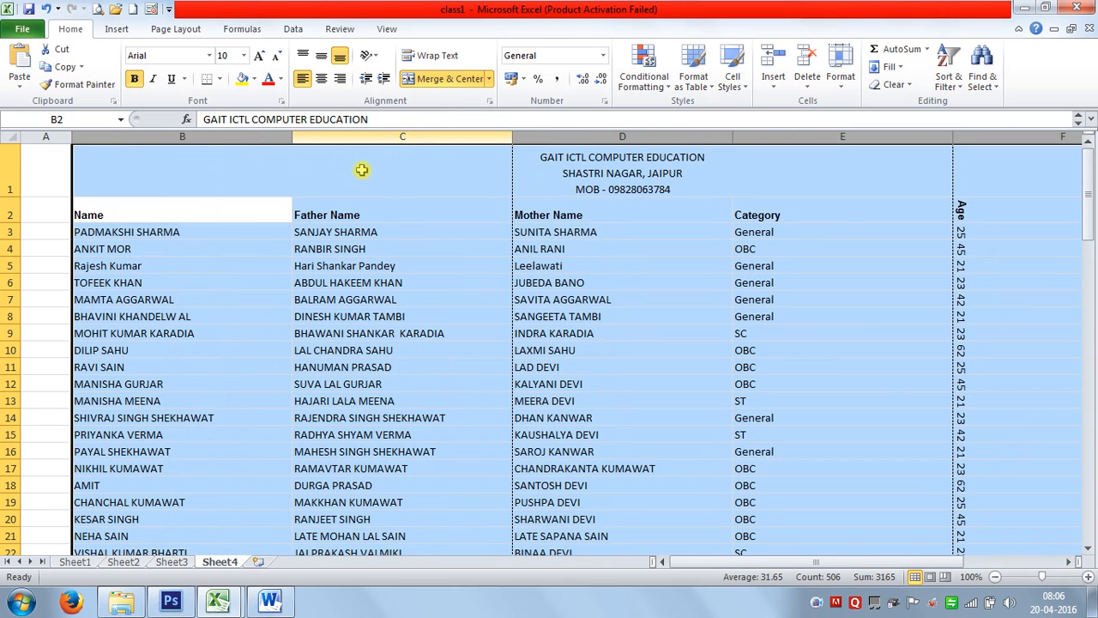
left_click(215, 247)
left_click_drag(172, 215, 852, 431)
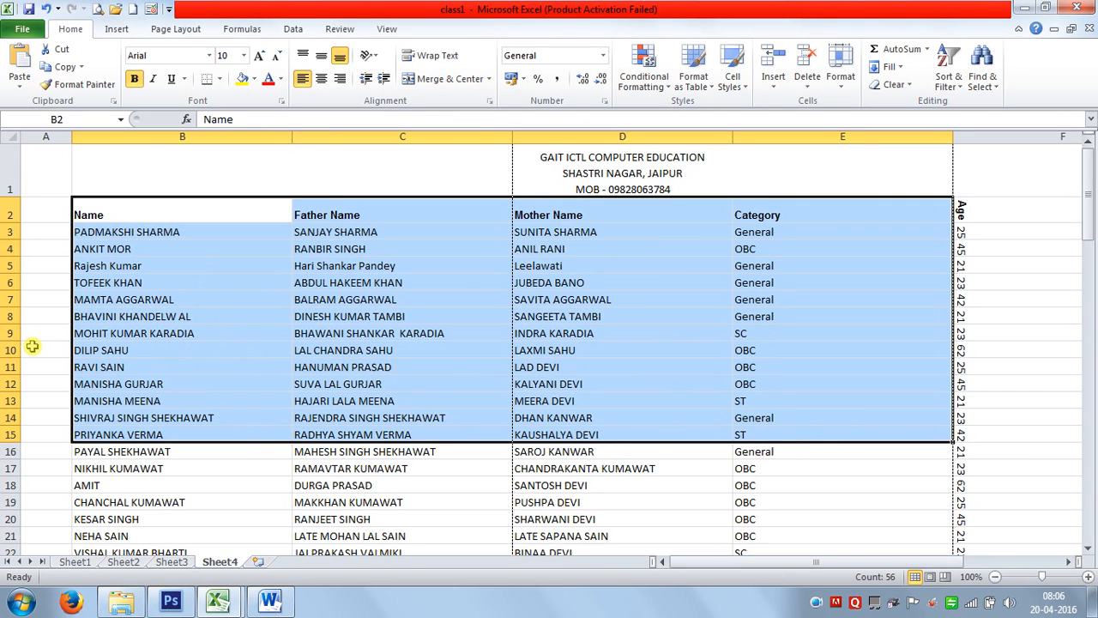
Indent the text in B2:E15 by three levels.
left_click(382, 80)
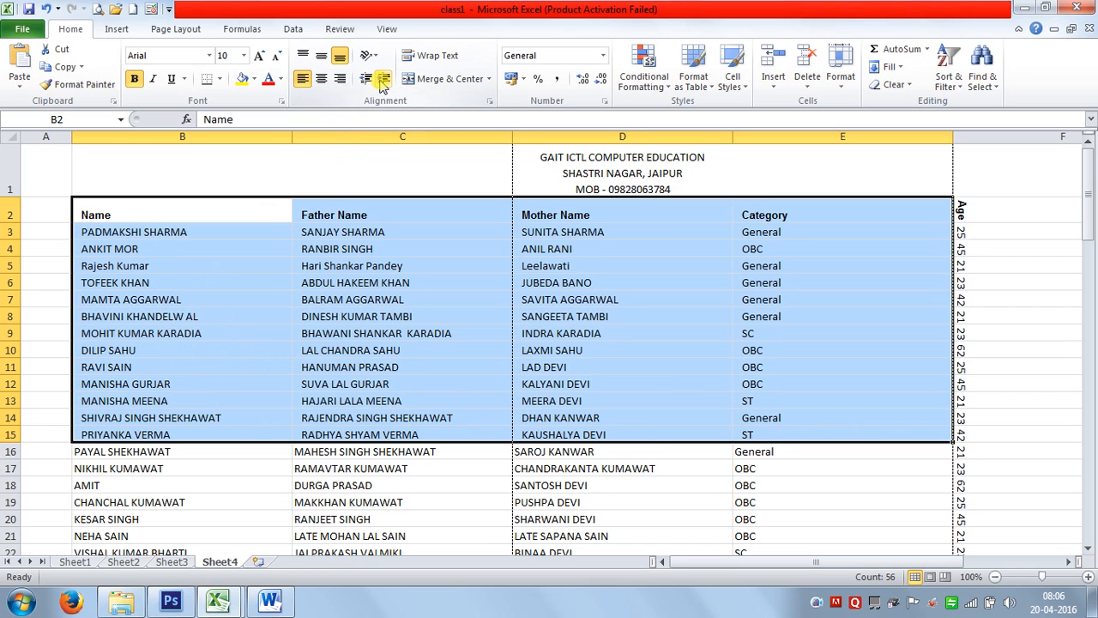
left_click(383, 80)
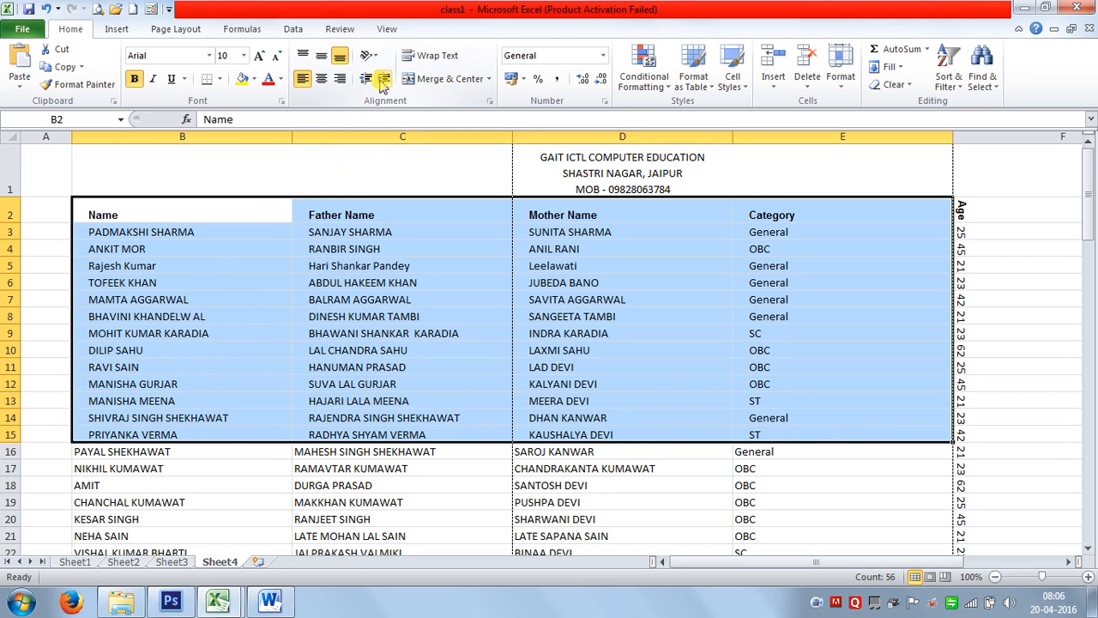
left_click(382, 79)
left_click(381, 315)
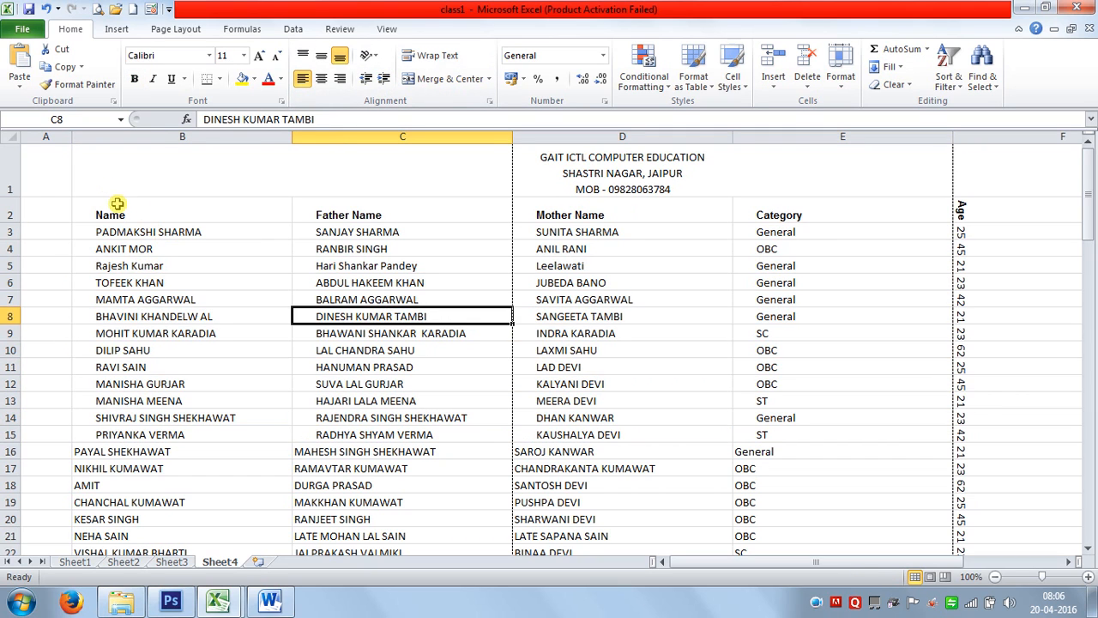
Increase and then decrease the indent of rows B2:E14 by one level.
left_click_drag(116, 204, 817, 419)
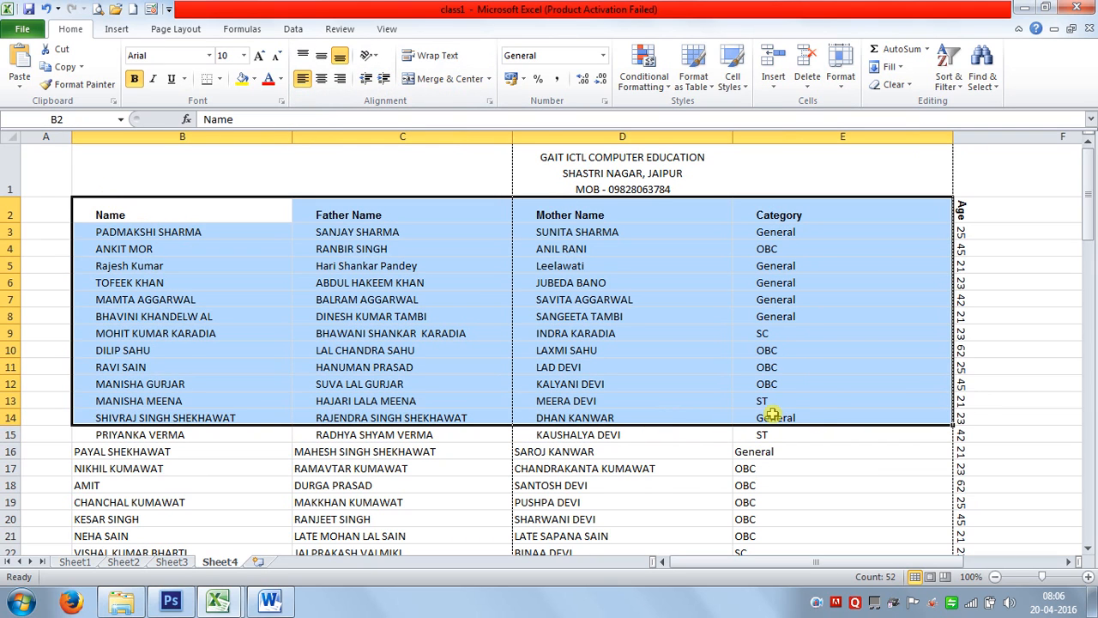
left_click(384, 79)
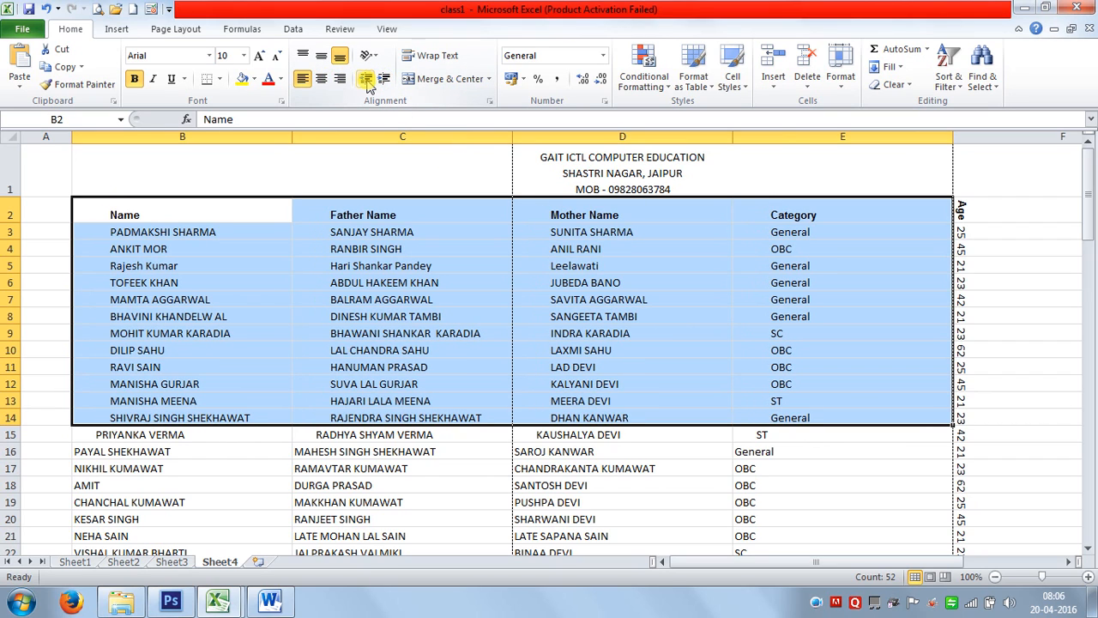
left_click(366, 82)
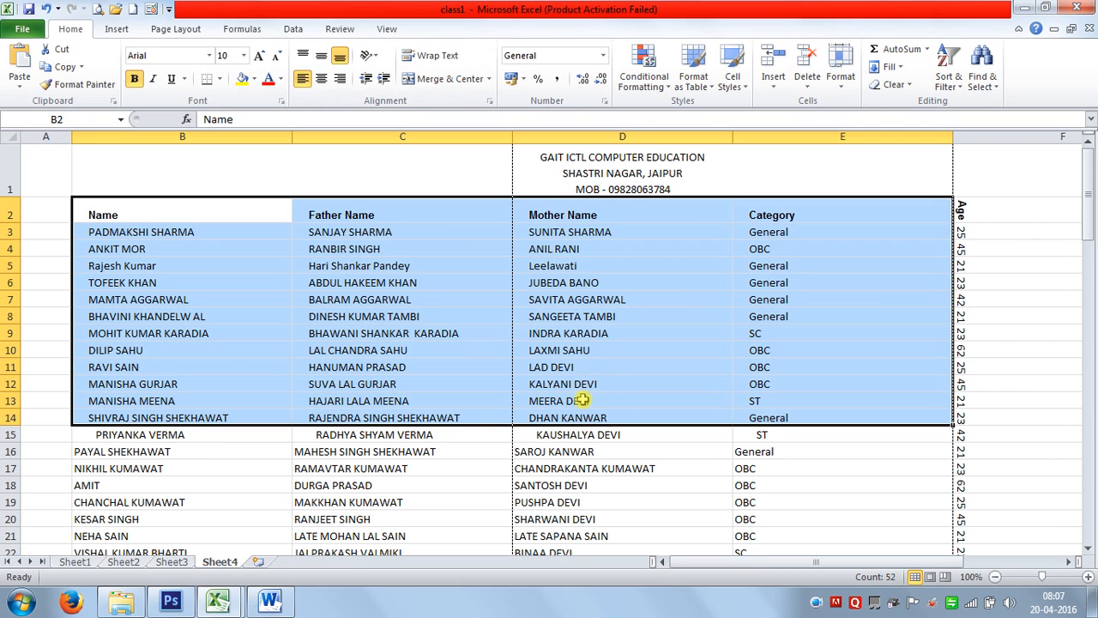
key("ctrl+alt+Tab")
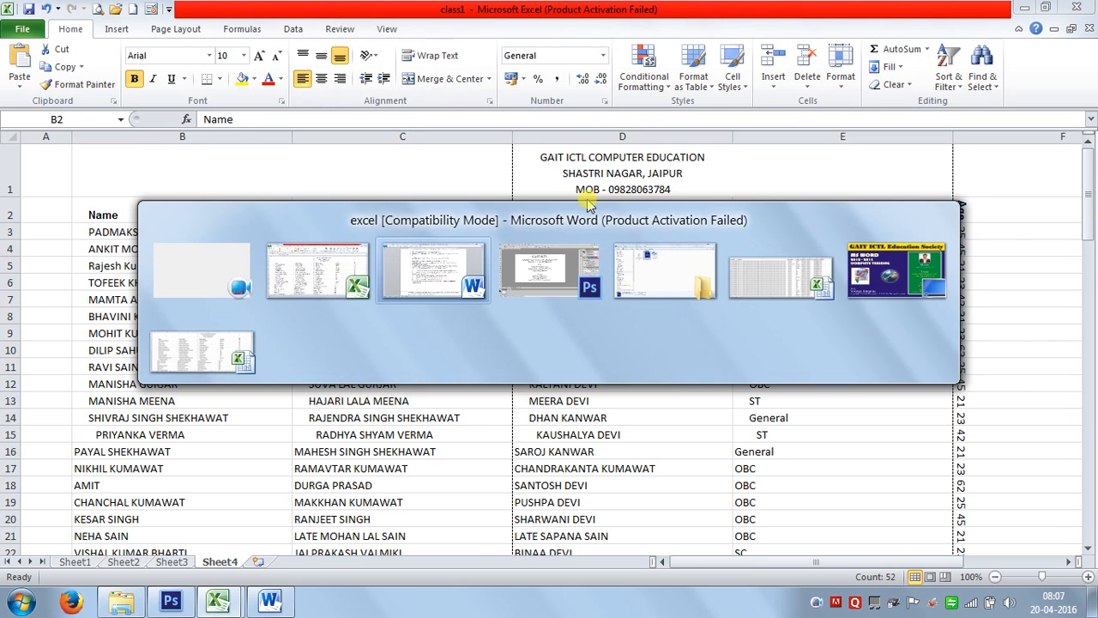
key("Escape")
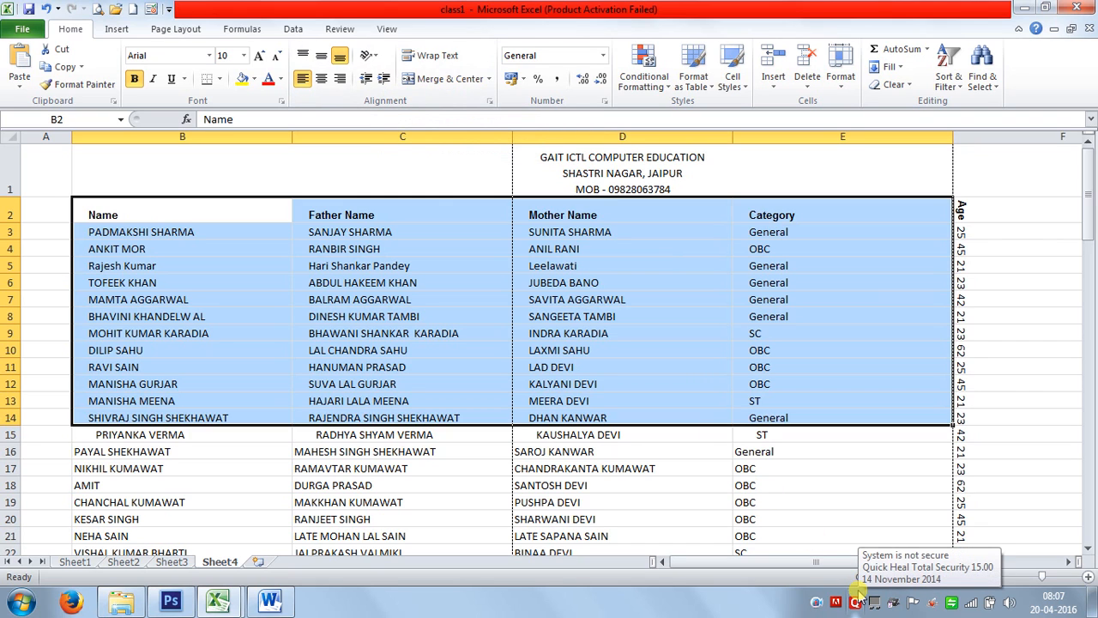
key("alt+Tab")
key("alt+Tab")
key("alt+Tab")
key("alt+Tab")
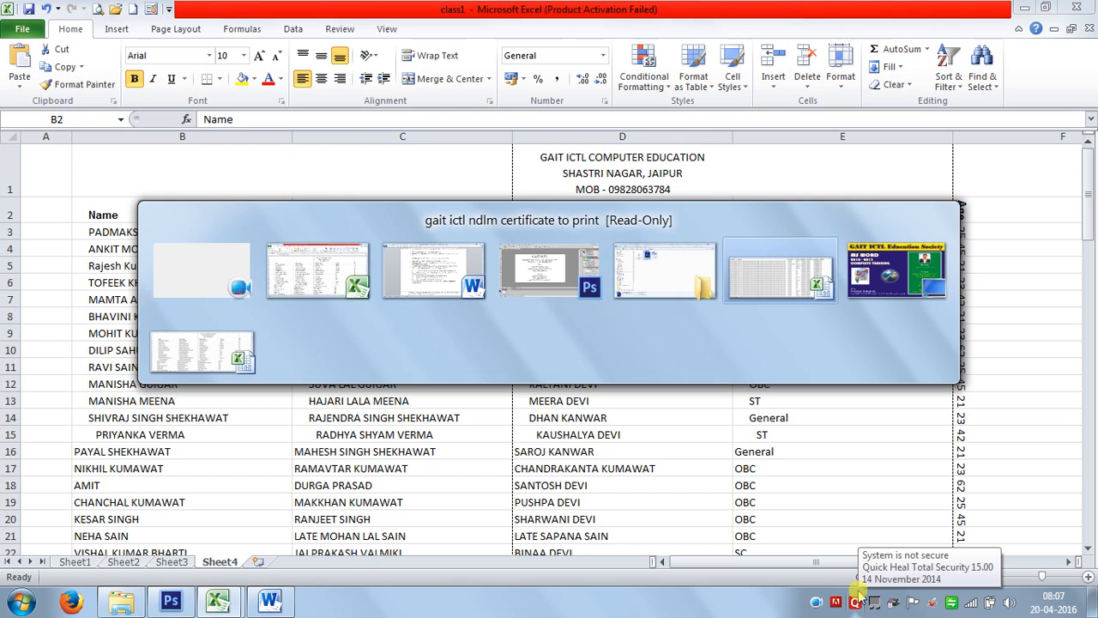
left_click(516, 421)
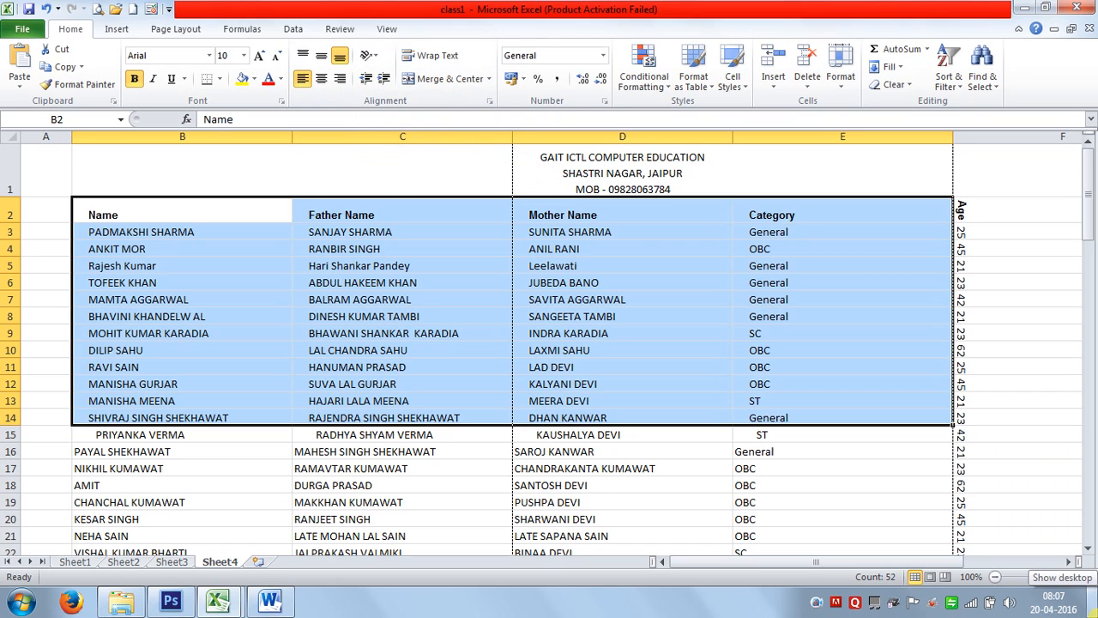
key("alt+Tab")
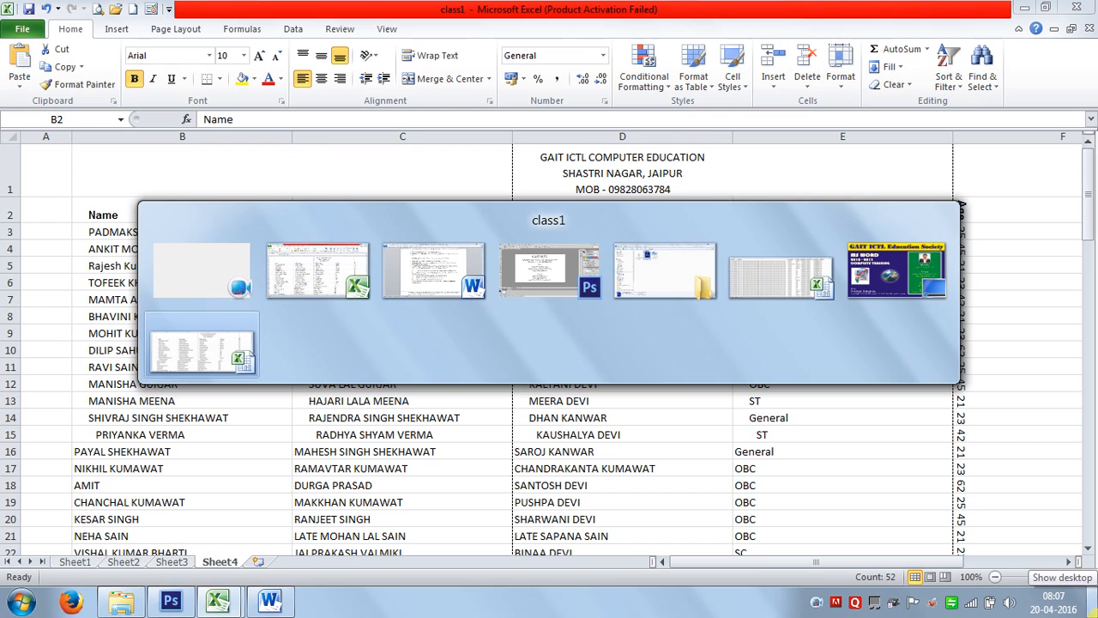
key("alt+shift+Tab")
key("alt+shift+Tab")
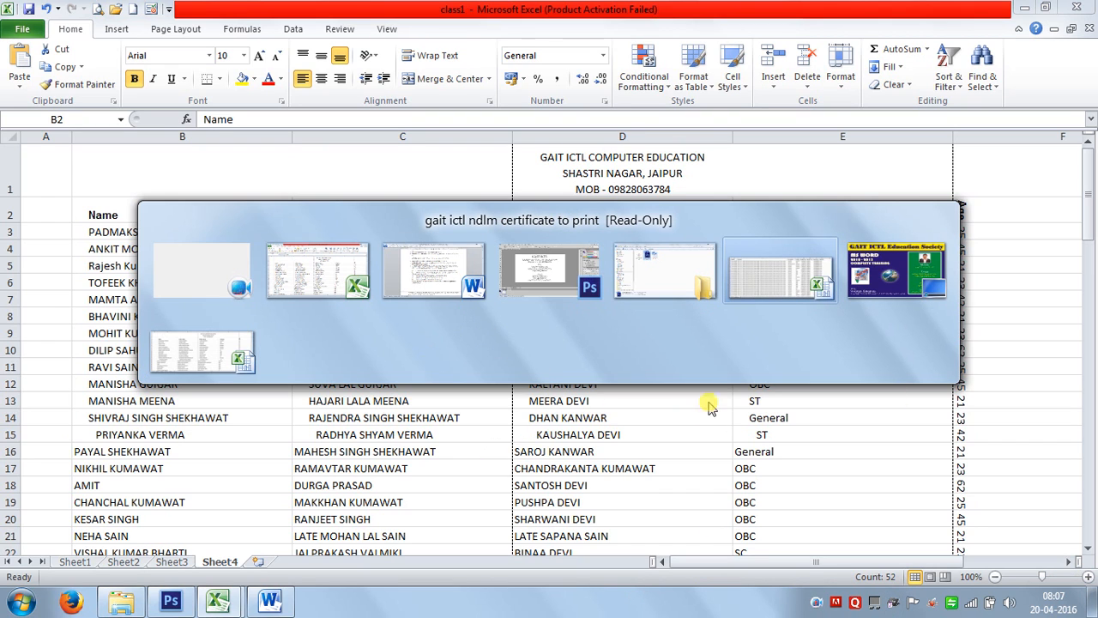
left_click(759, 438)
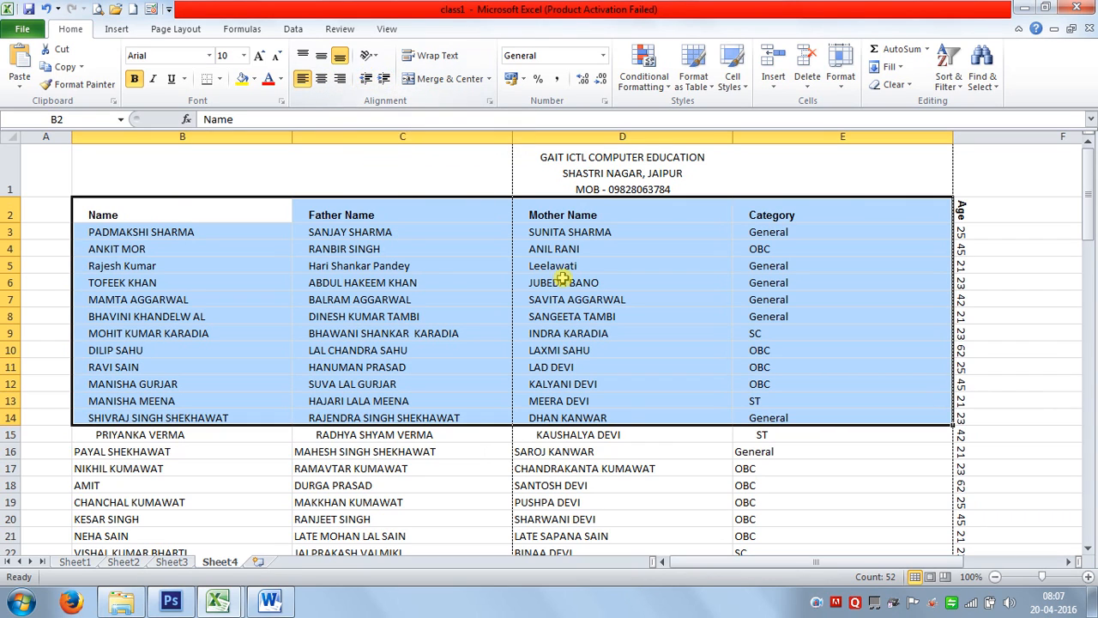
key("ctrl+1")
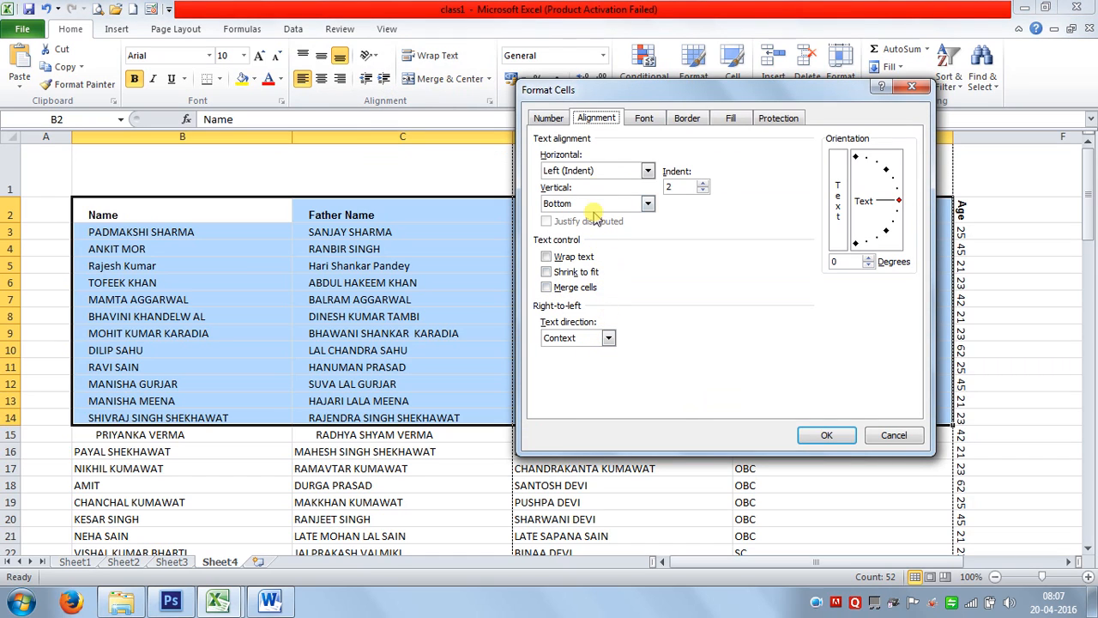
left_click(893, 436)
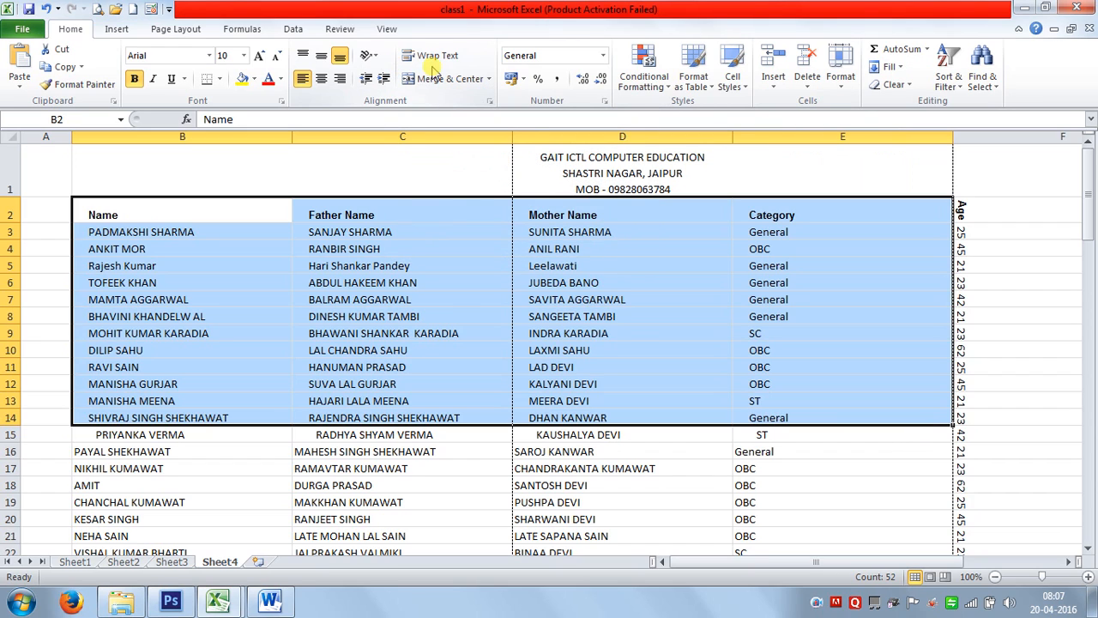
left_click(488, 78)
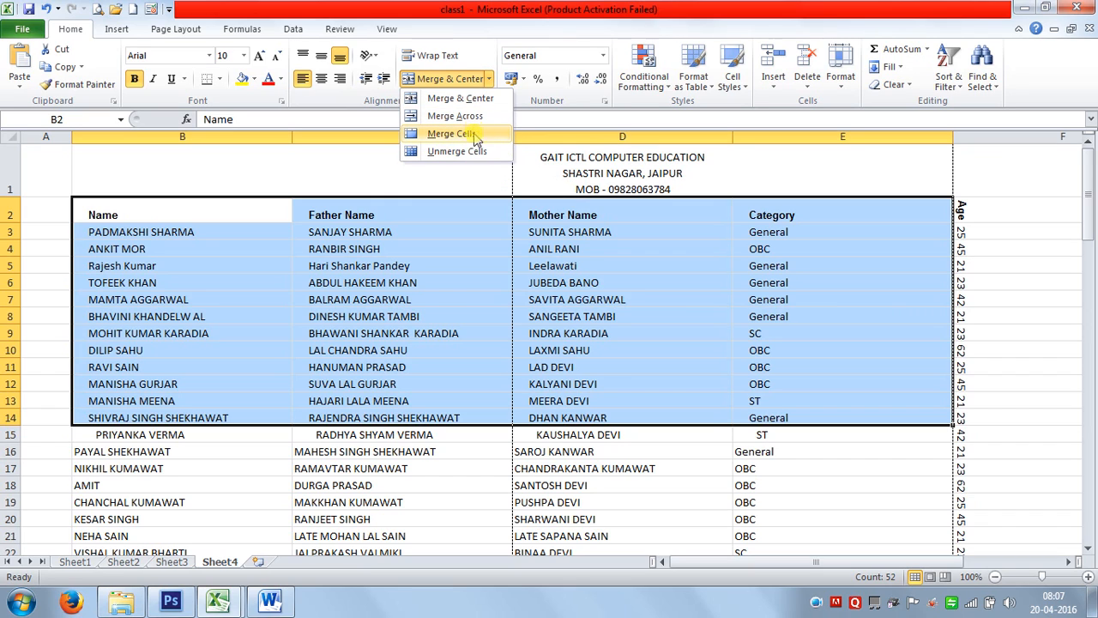
left_click(610, 346)
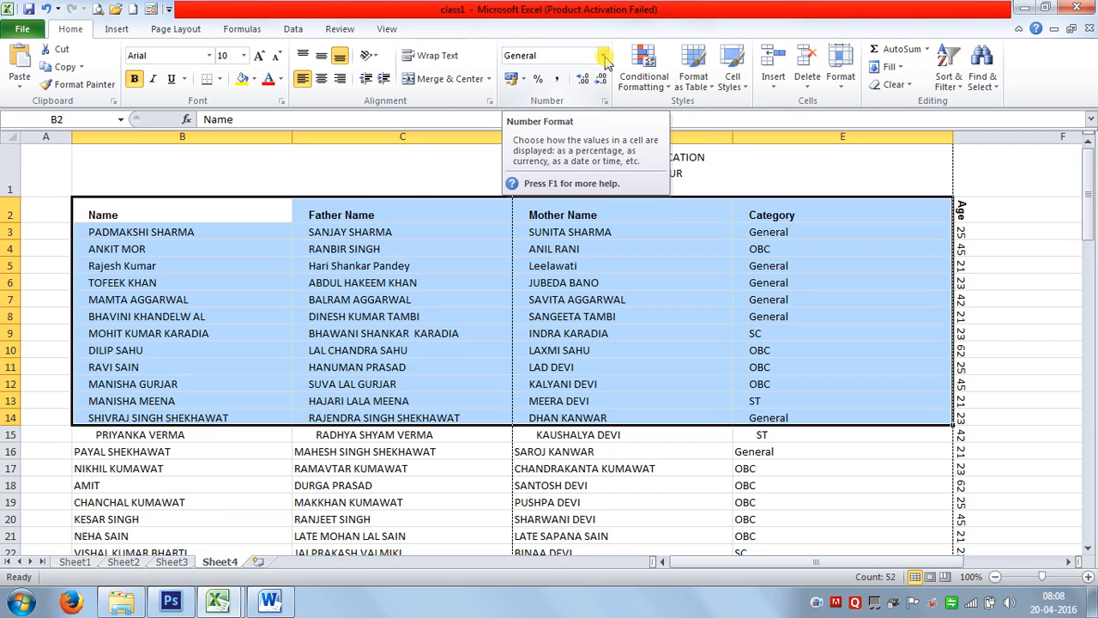
left_click(999, 137)
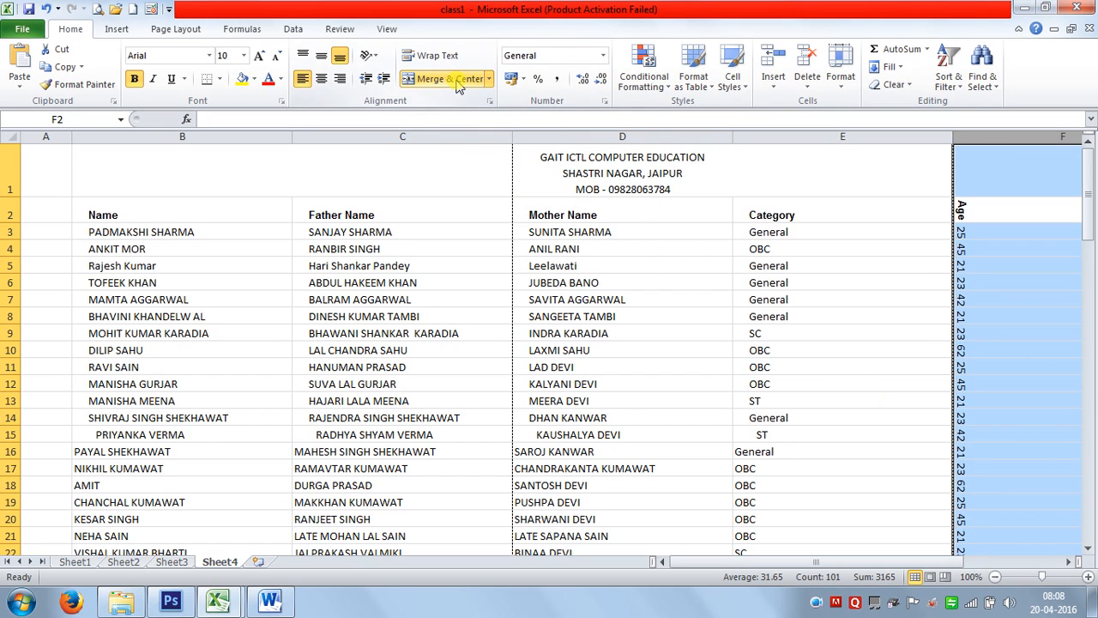
left_click(711, 369)
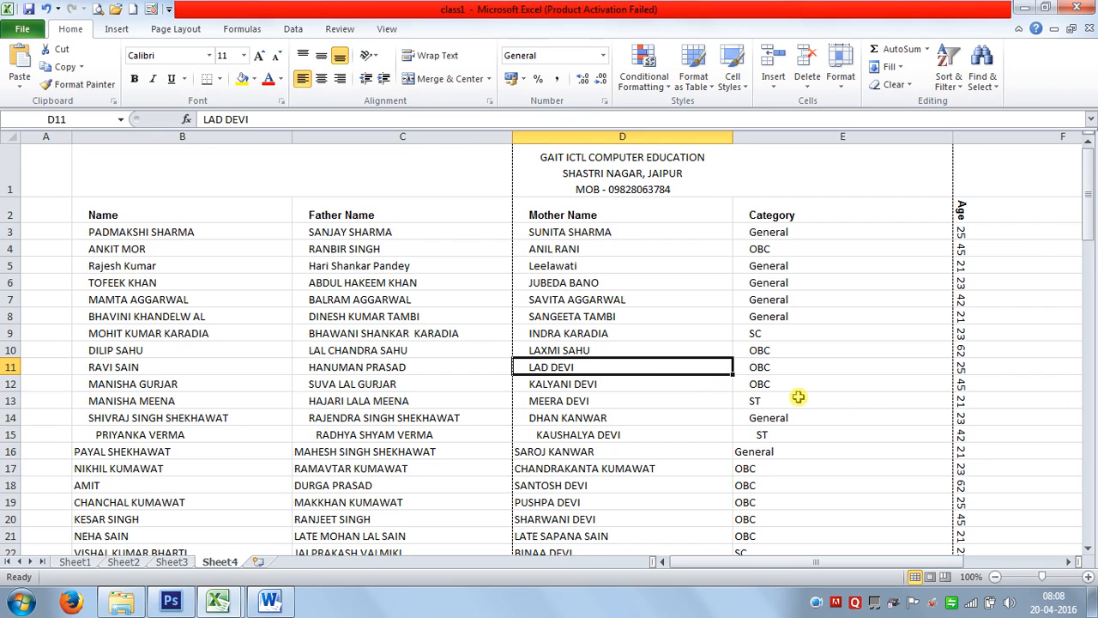
left_click_drag(600, 232, 675, 260)
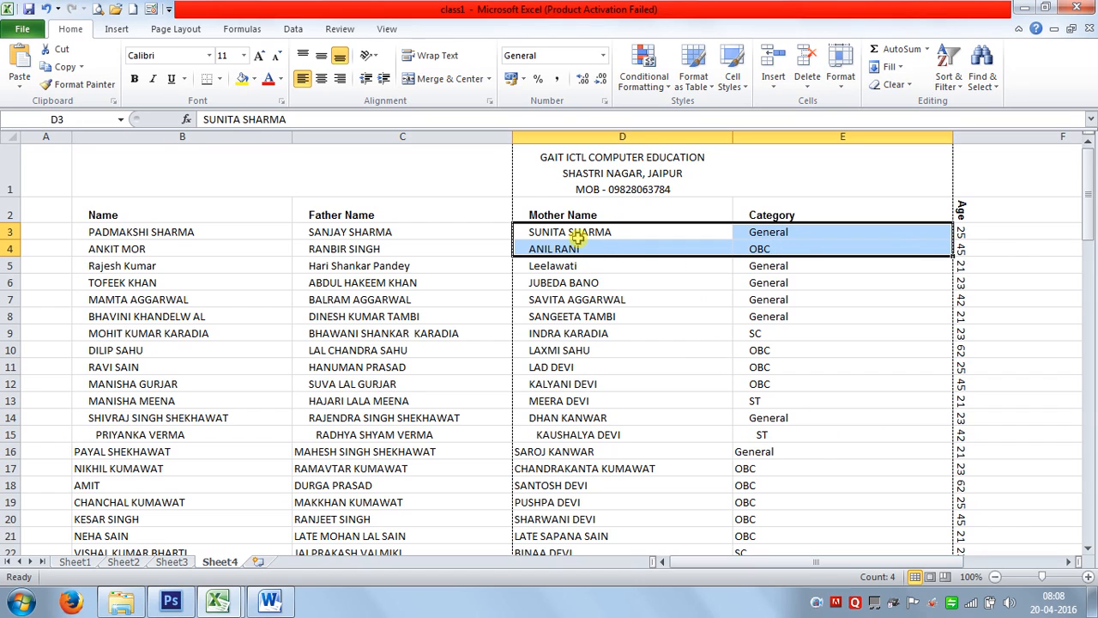
left_click(415, 79)
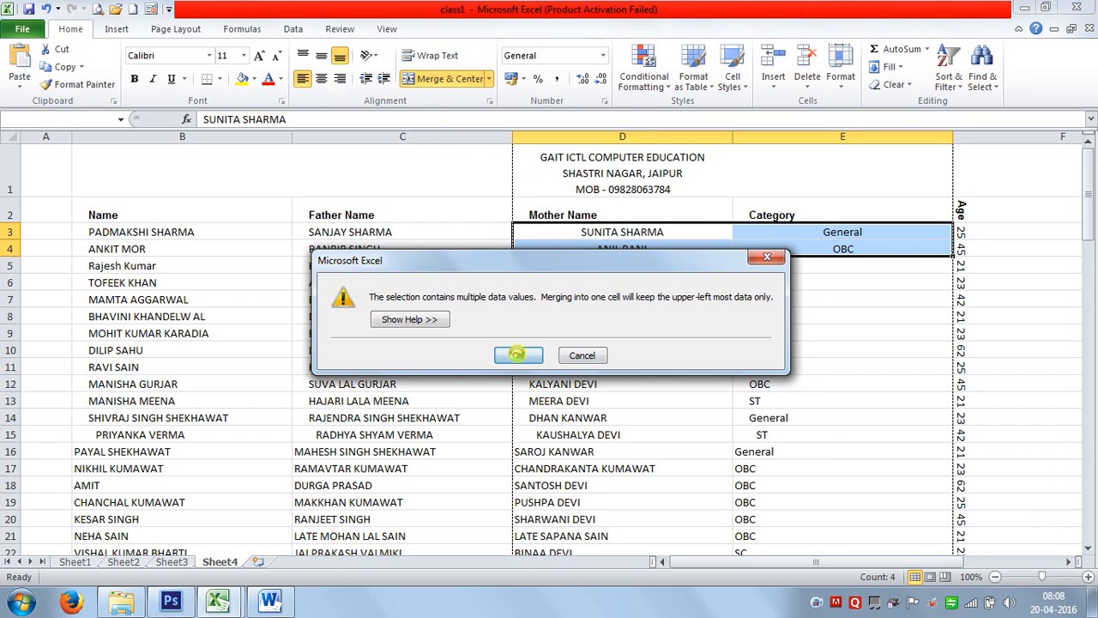
left_click(517, 354)
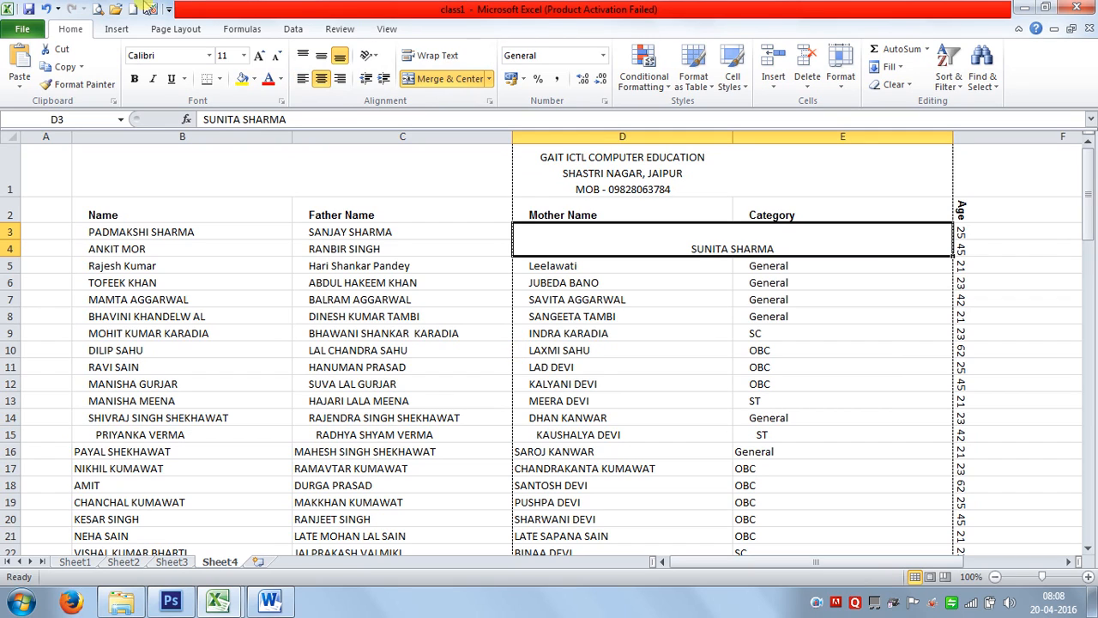
left_click(45, 9)
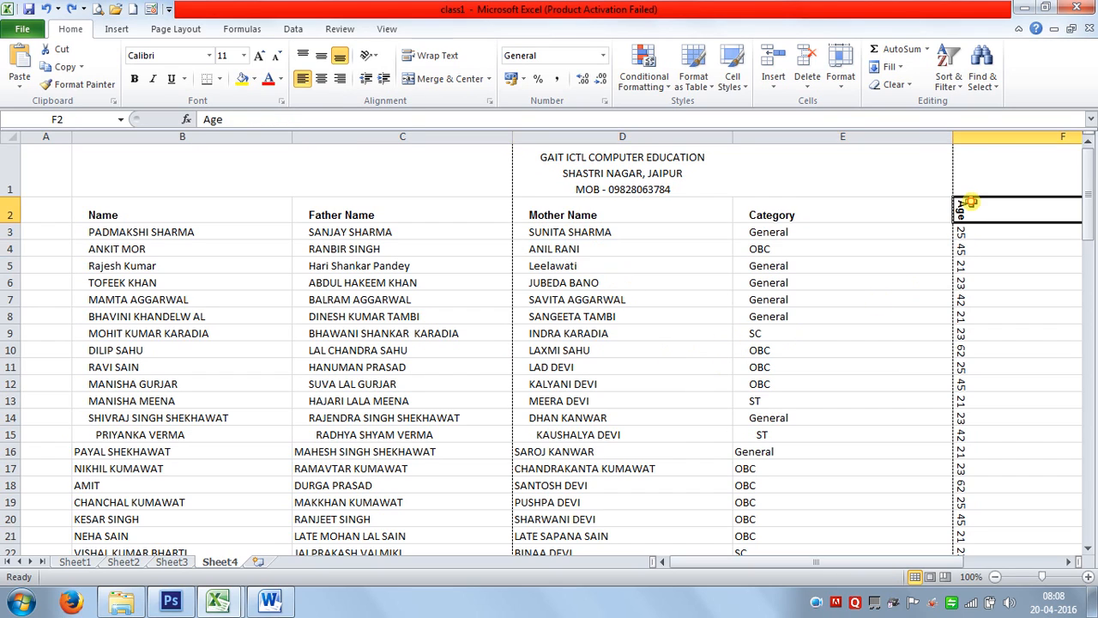
Set the orientation of the Age column from F2 downward to 0 degrees.
left_click(970, 203)
key("ctrl+shift+Down")
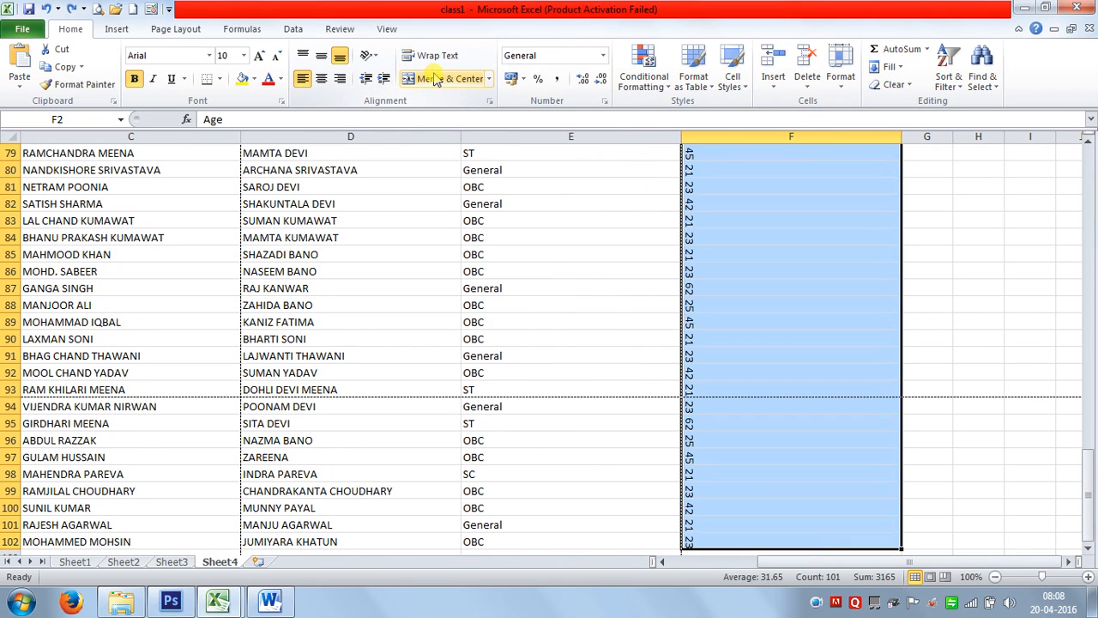
left_click(489, 100)
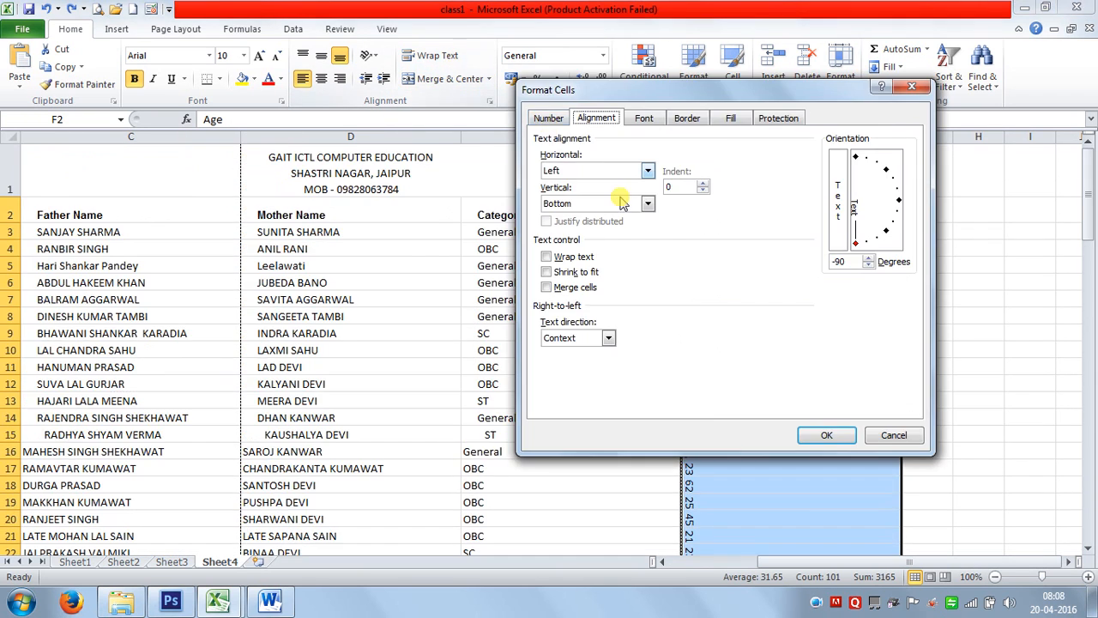
double_click(840, 260)
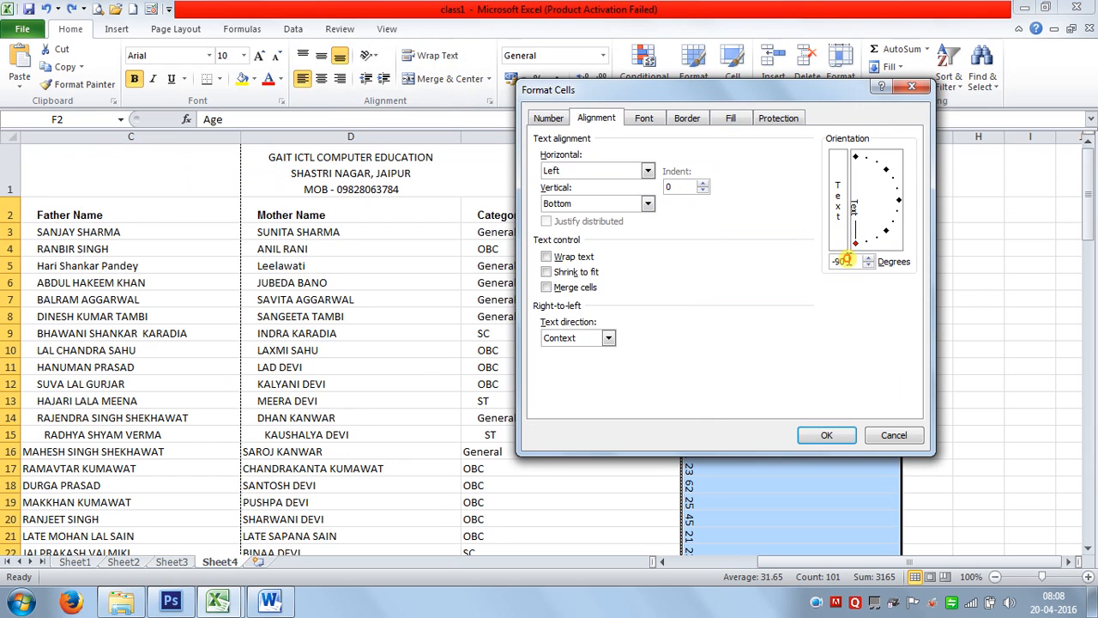
type("0")
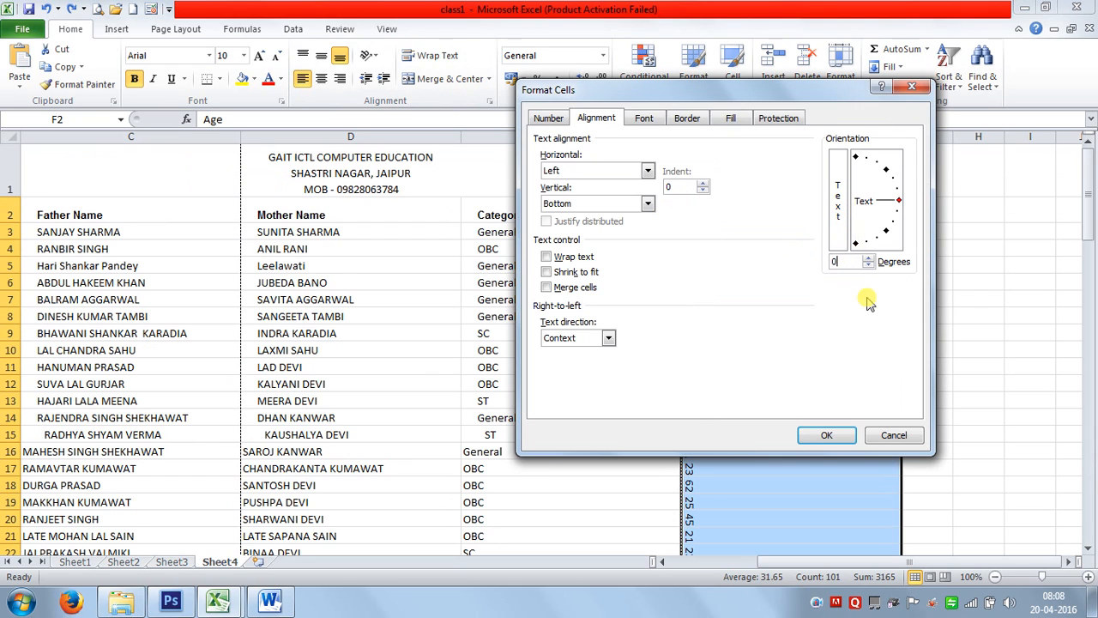
left_click(827, 434)
left_click(566, 350)
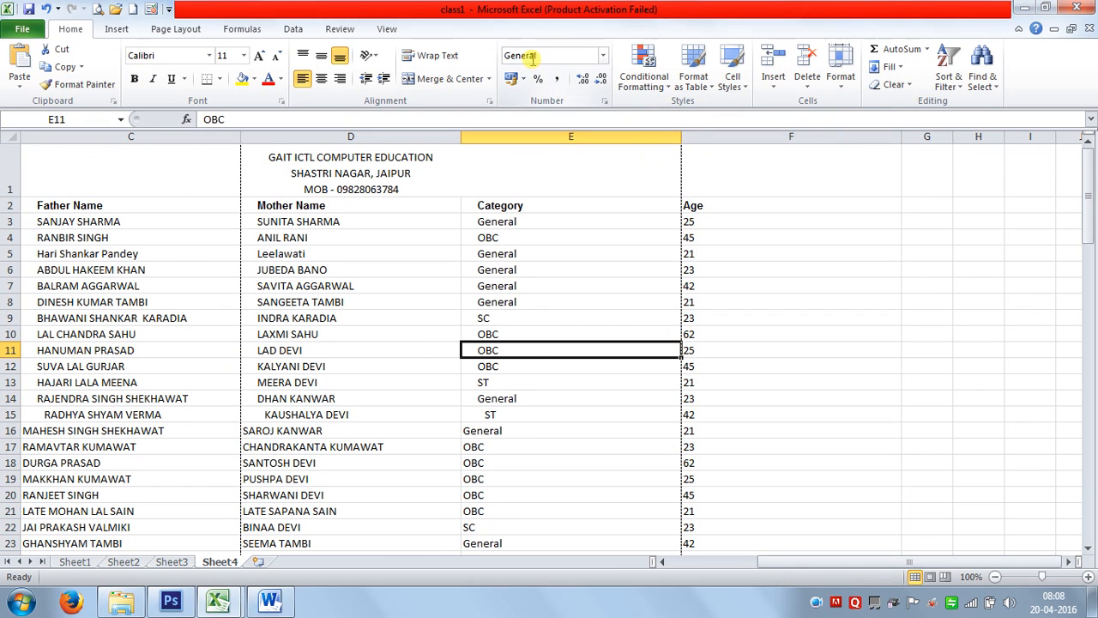
left_click(913, 206)
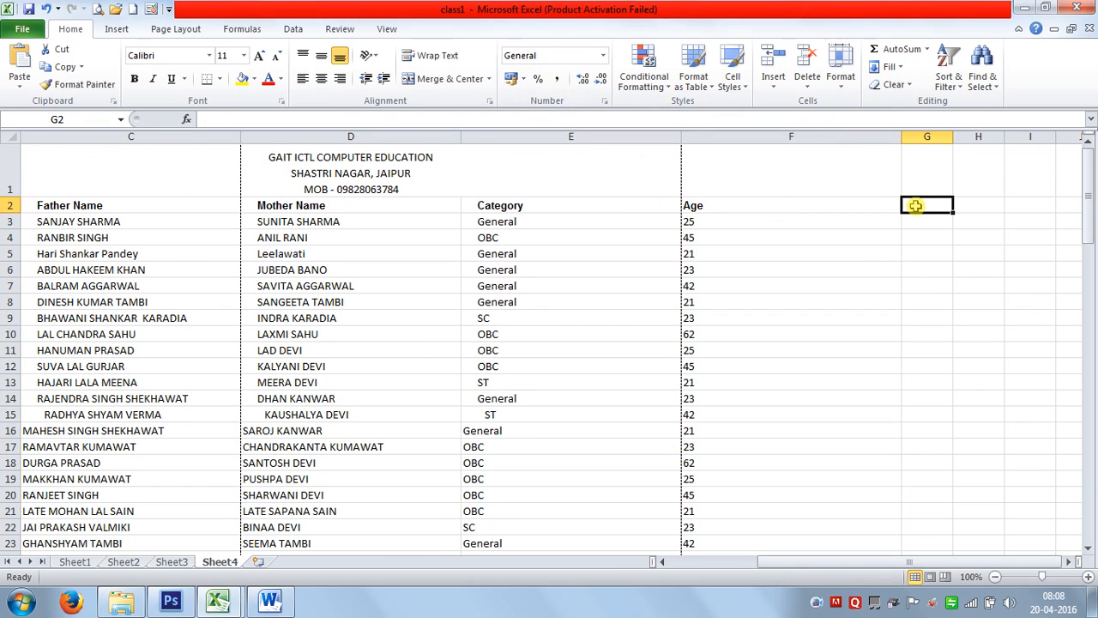
Enter the Income heading in G2 with 5000, 45000 and 60000 below it.
type("fEE")
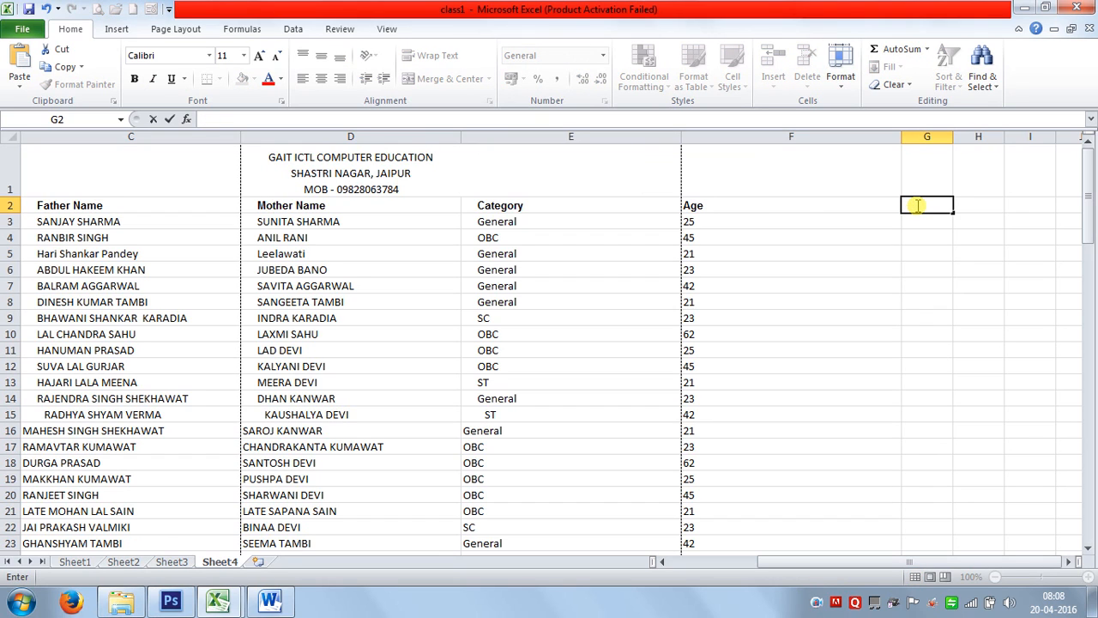
type("iNCOME")
key("Return")
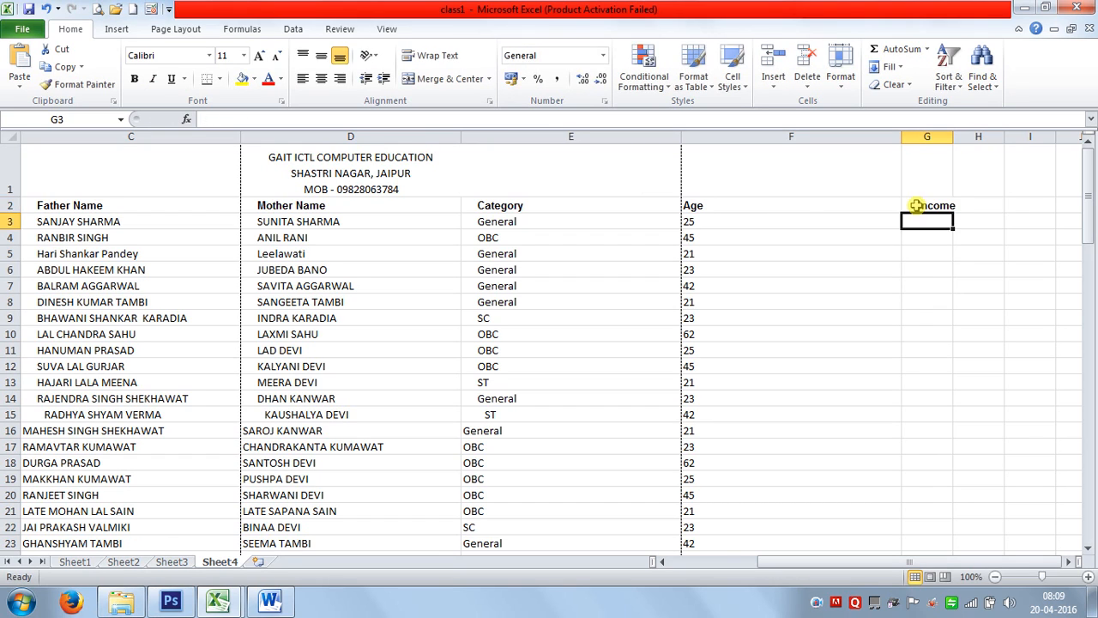
type("50")
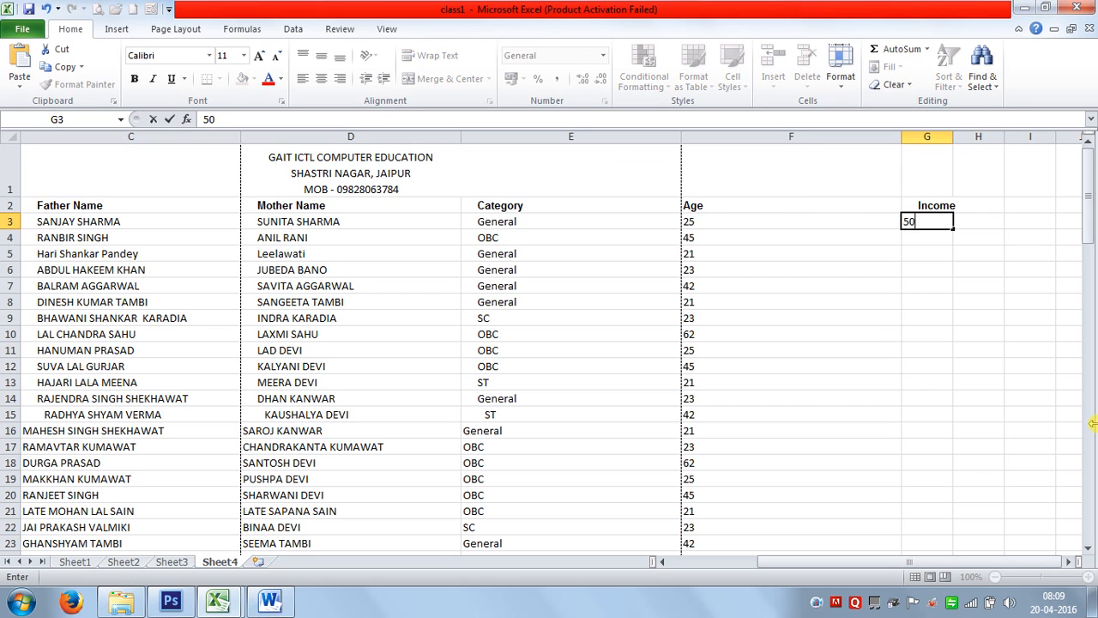
type("00")
key("Return")
type("45")
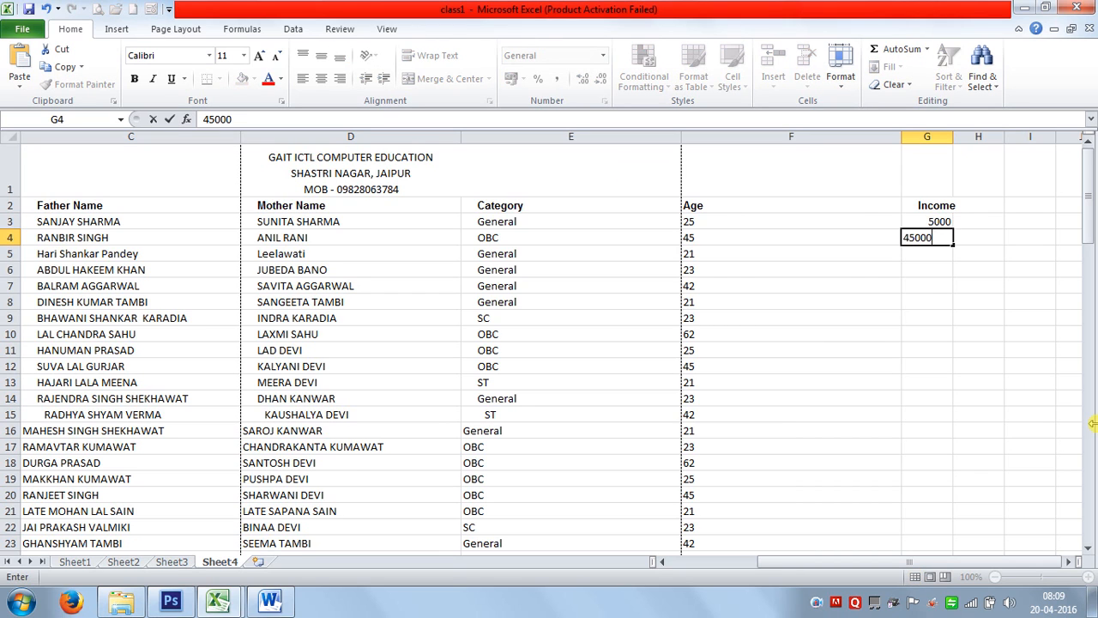
key("Return")
type("60000")
key("Return")
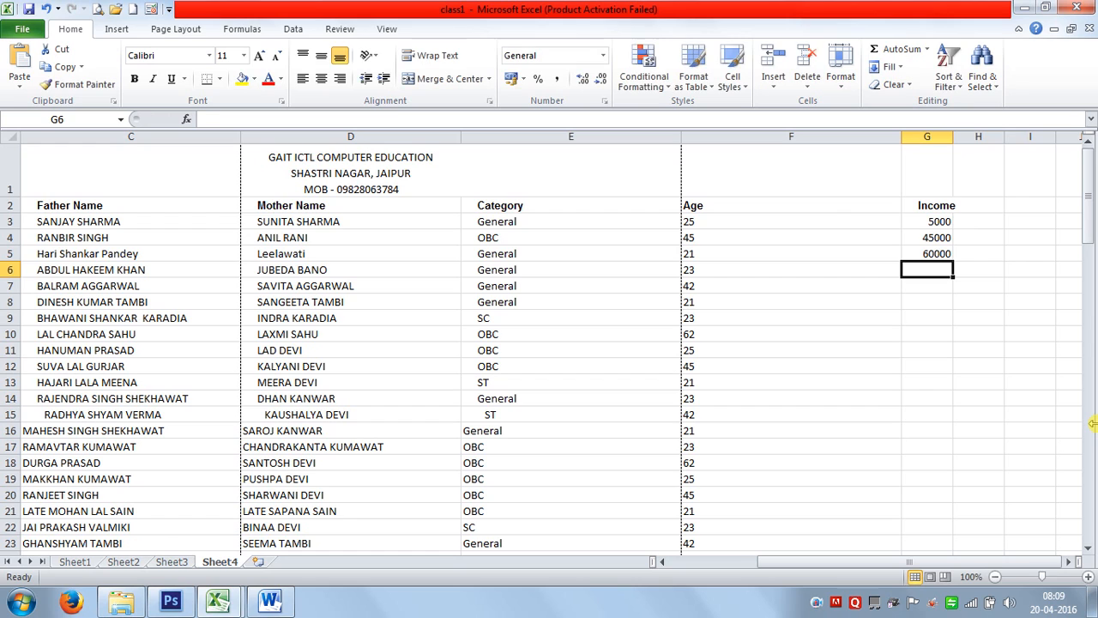
Enter 75000, 50000, 65000 and 78000 in G6:G9, then select G3:G9.
type("75000")
key("Return")
type("5")
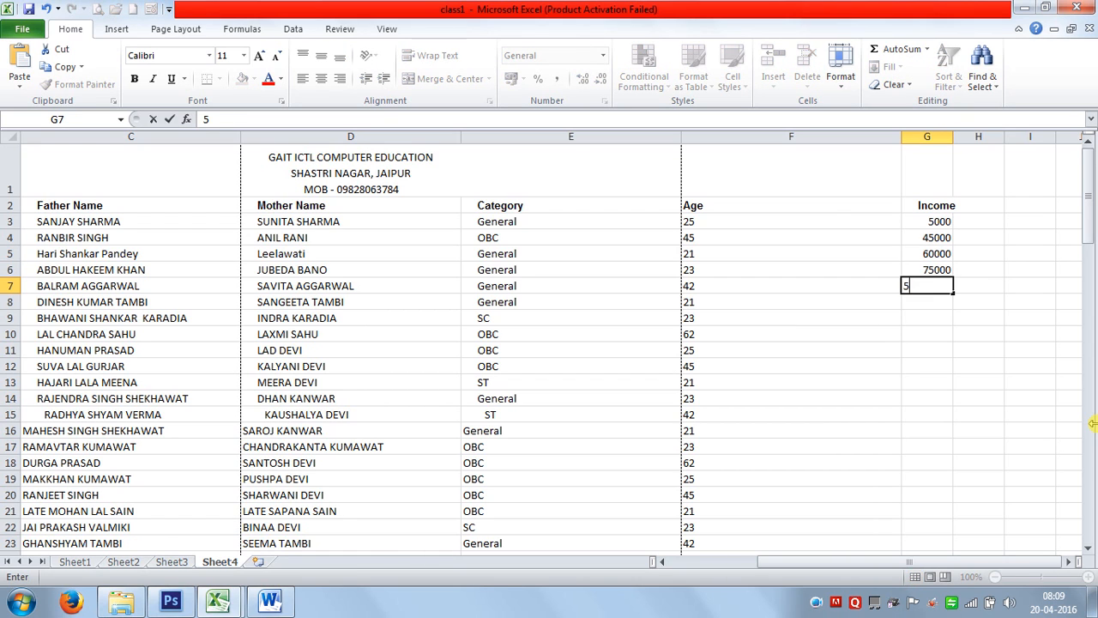
type("0000")
key("Return")
type("65000")
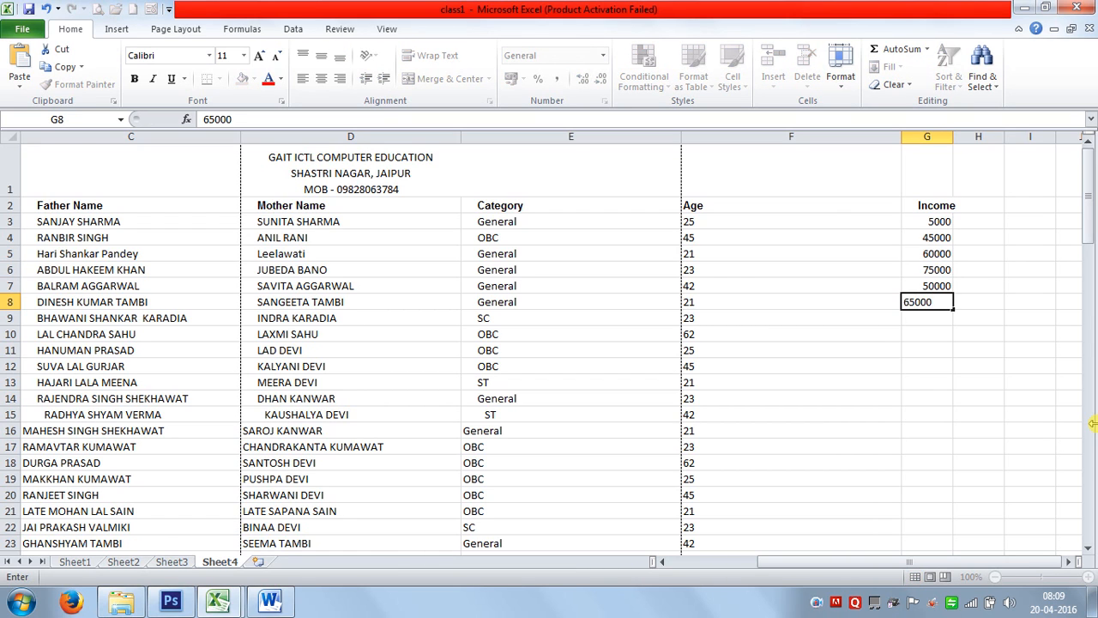
key("Return")
type("78000")
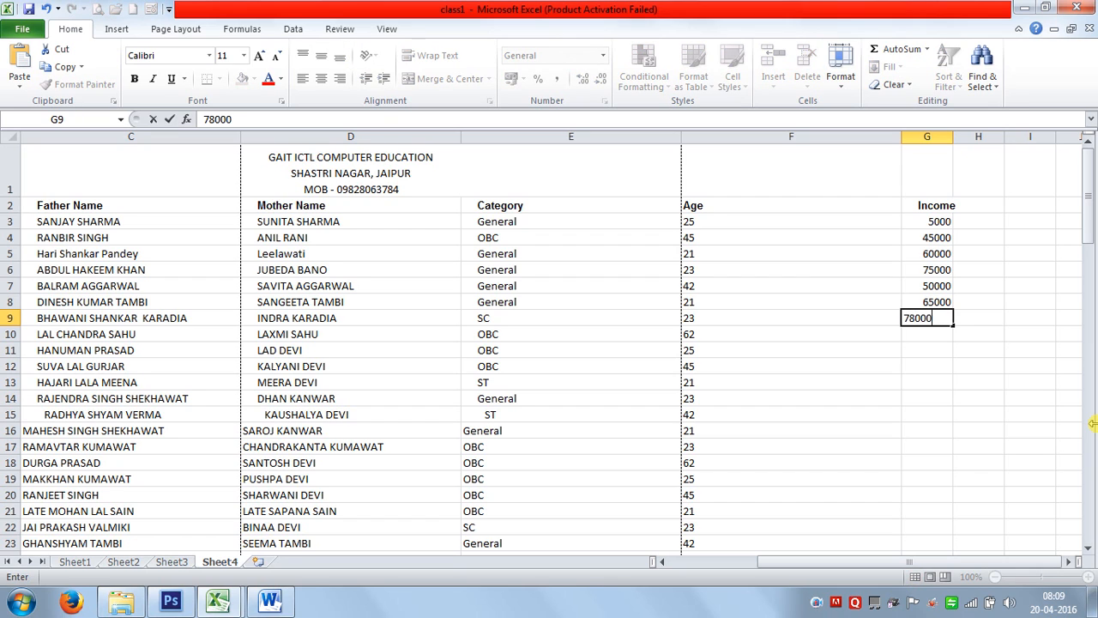
key("Return")
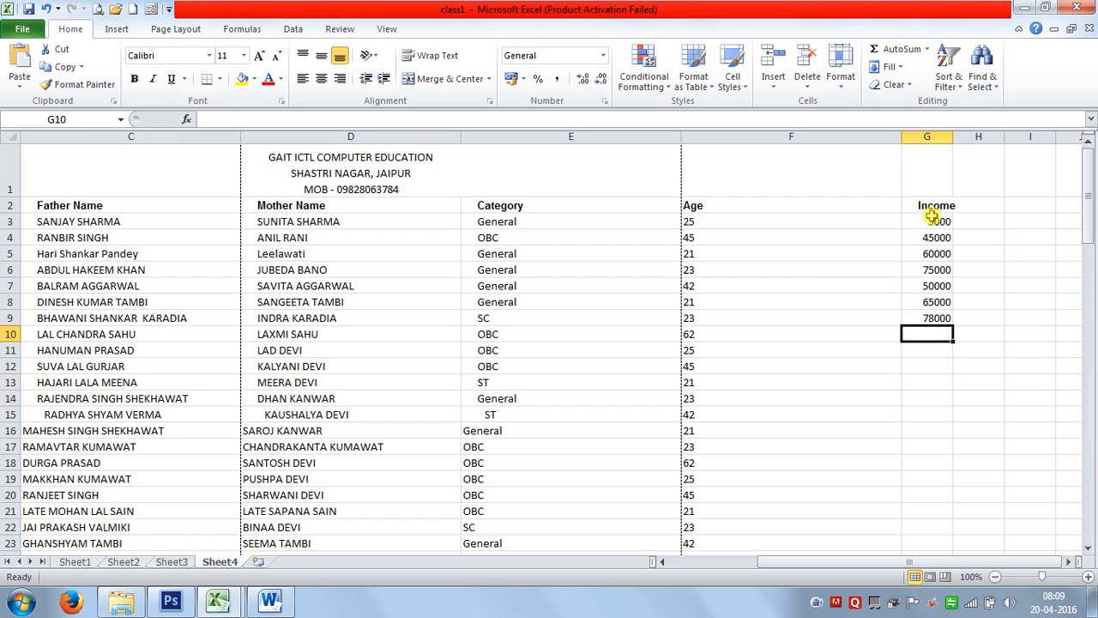
left_click_drag(931, 217, 937, 317)
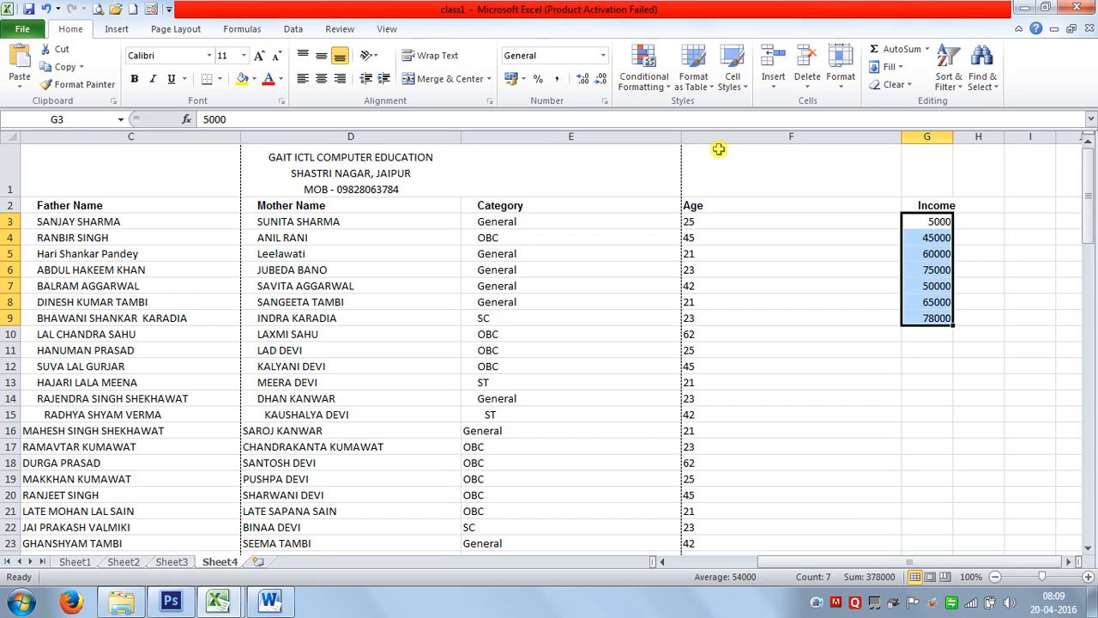
Format G3:G9 as accounting numbers, settling on the $ English (U.S.) currency symbol.
left_click(512, 81)
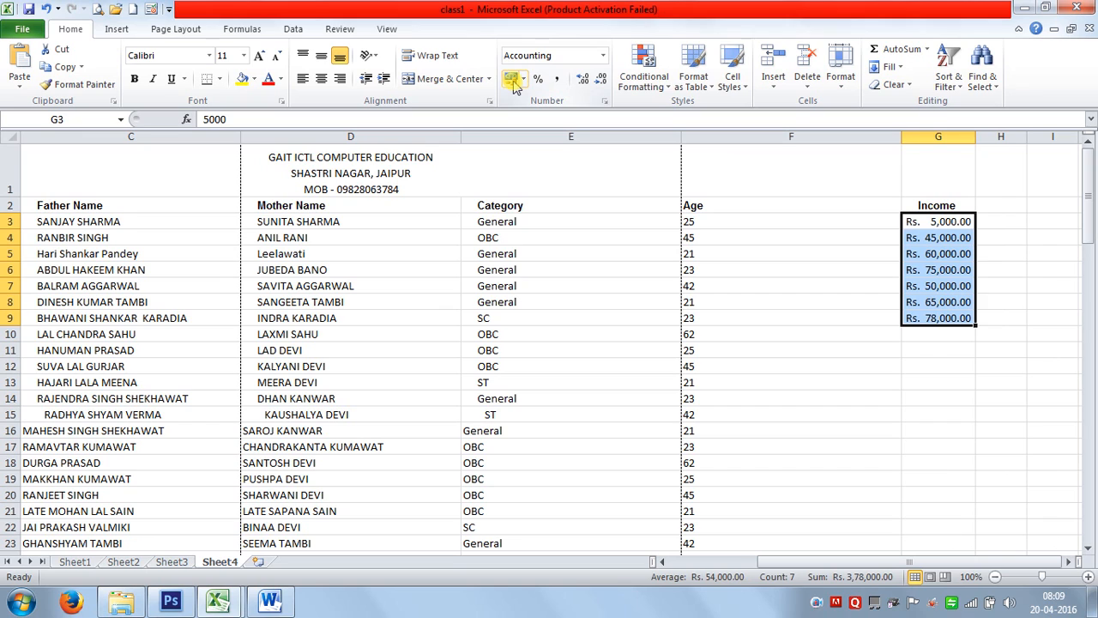
left_click(520, 80)
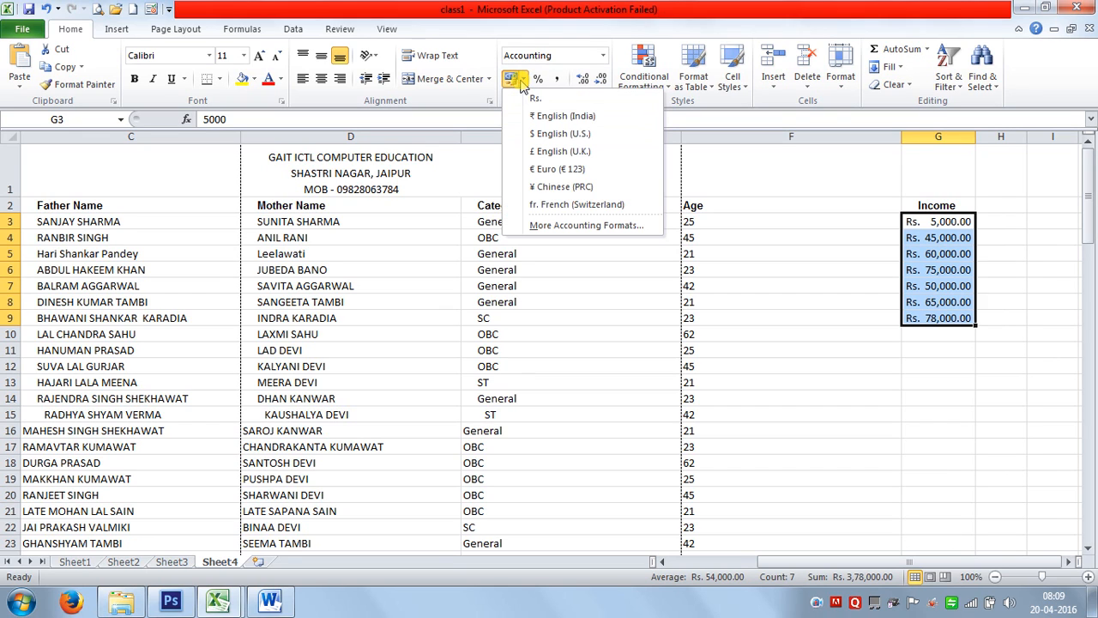
left_click(542, 119)
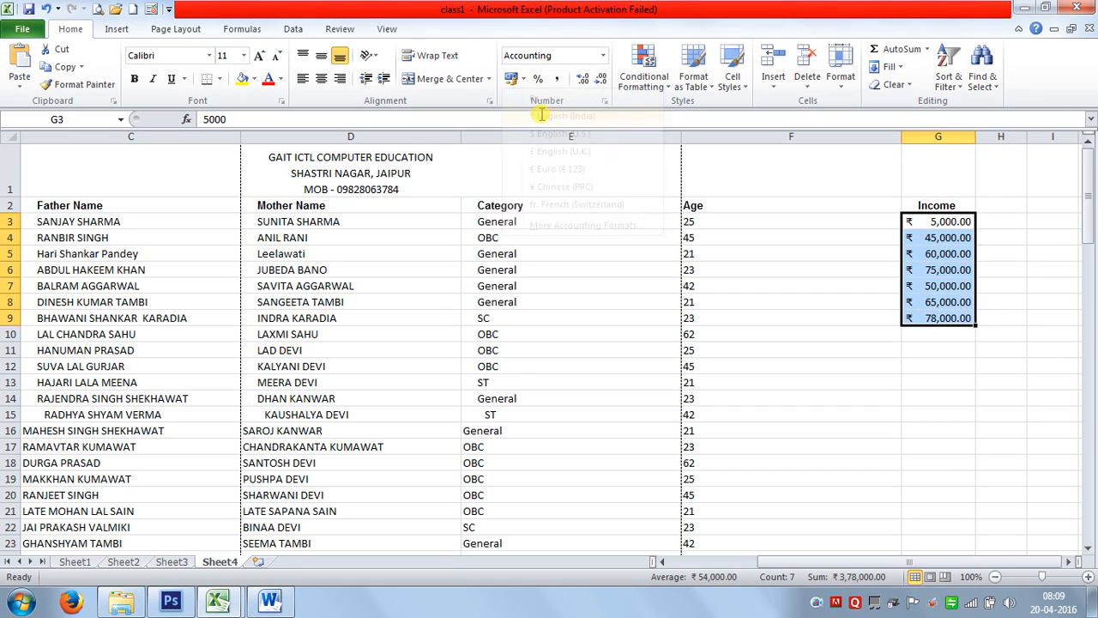
left_click(522, 80)
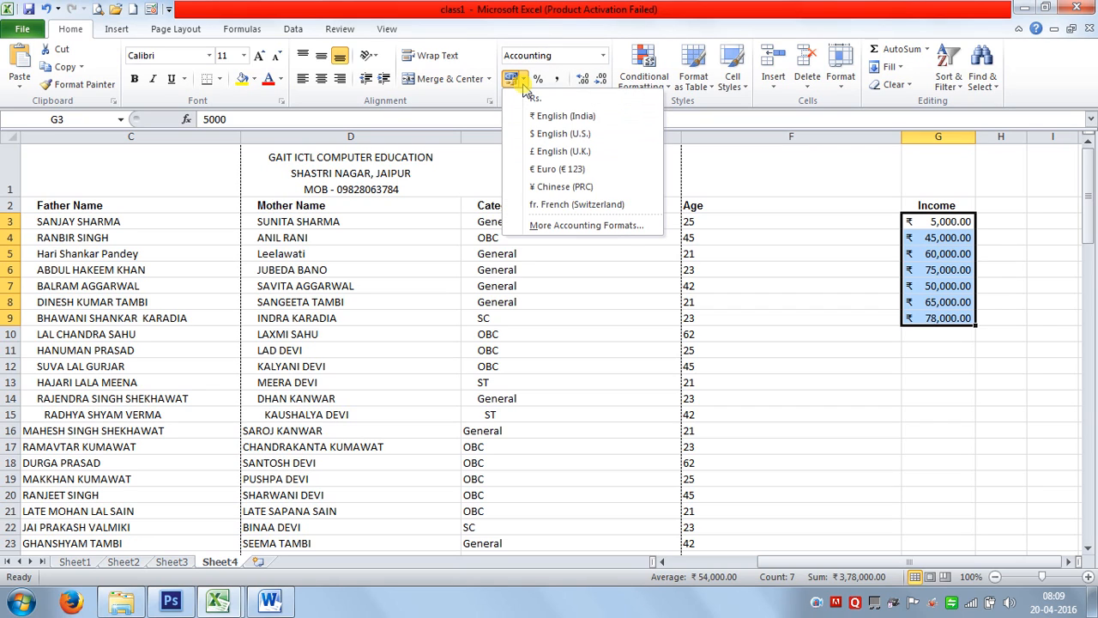
left_click(558, 136)
left_click(522, 82)
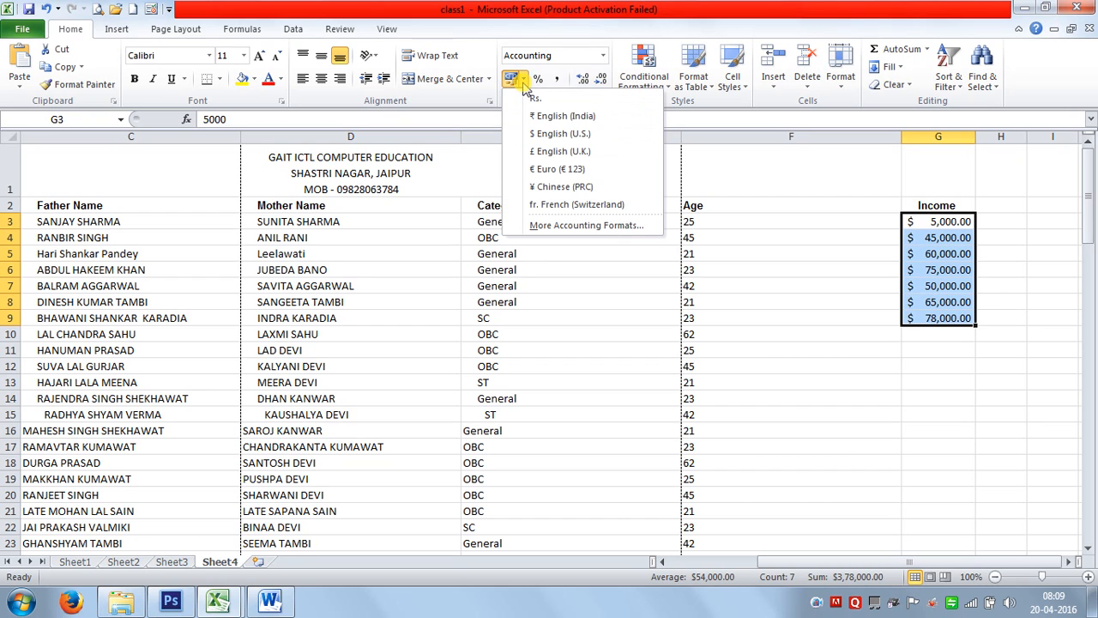
left_click(930, 333)
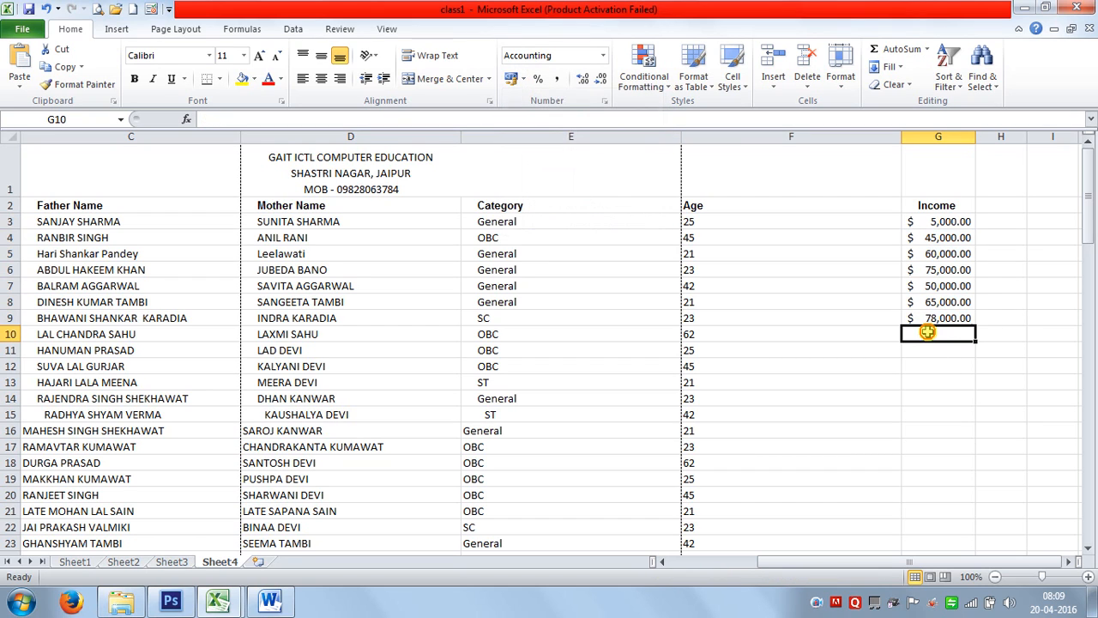
Total the Income values in G10 with AutoSum, giving $ 3,78,000.00.
left_click(877, 52)
key("Return")
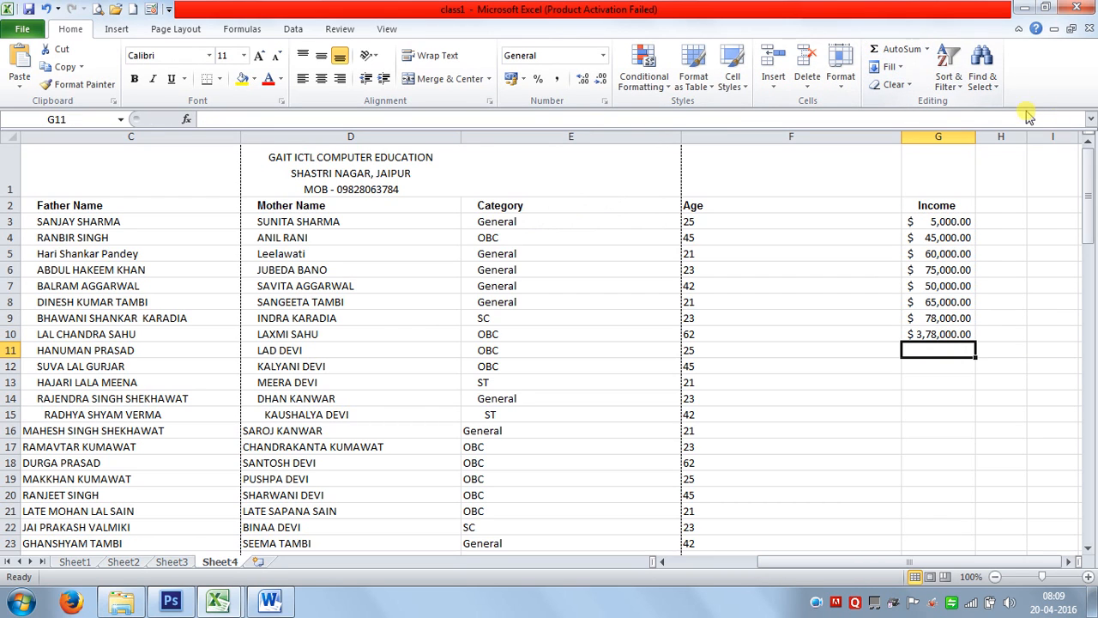
left_click(940, 394)
left_click(940, 387)
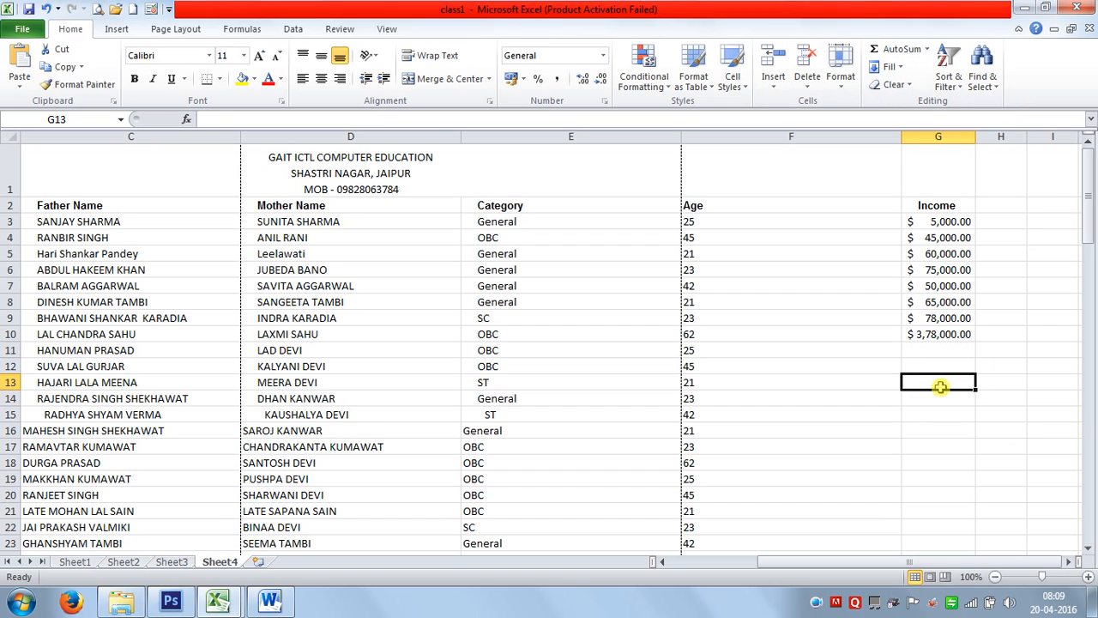
Enter Rs 50000 and Rs 60000 as text in G13:G14, cancelling an attempted sum.
type("Rs 50000")
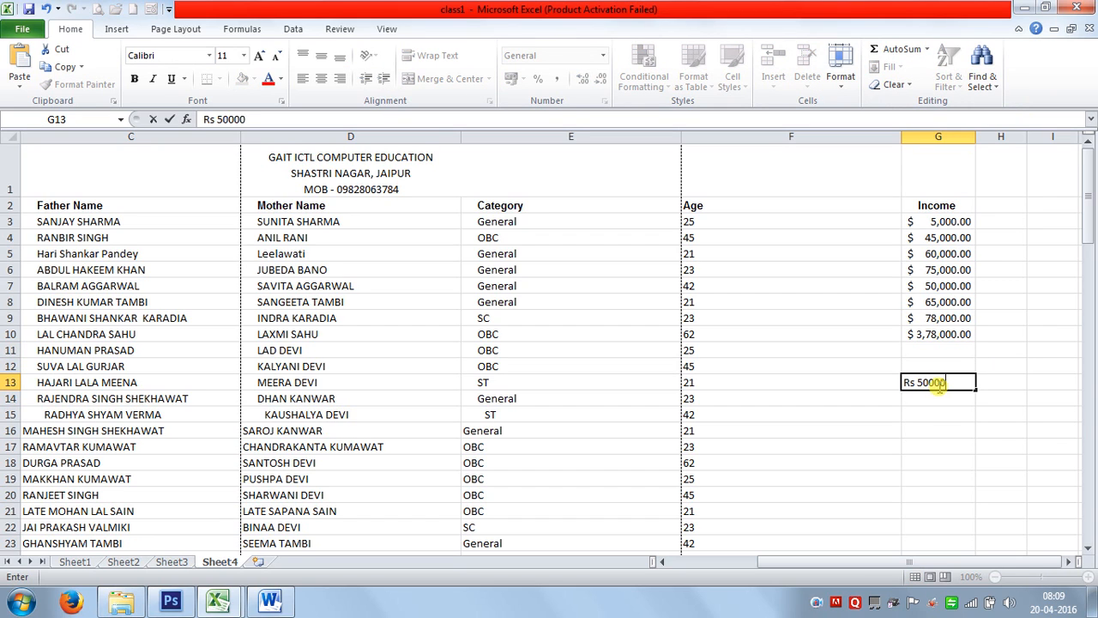
key("Return")
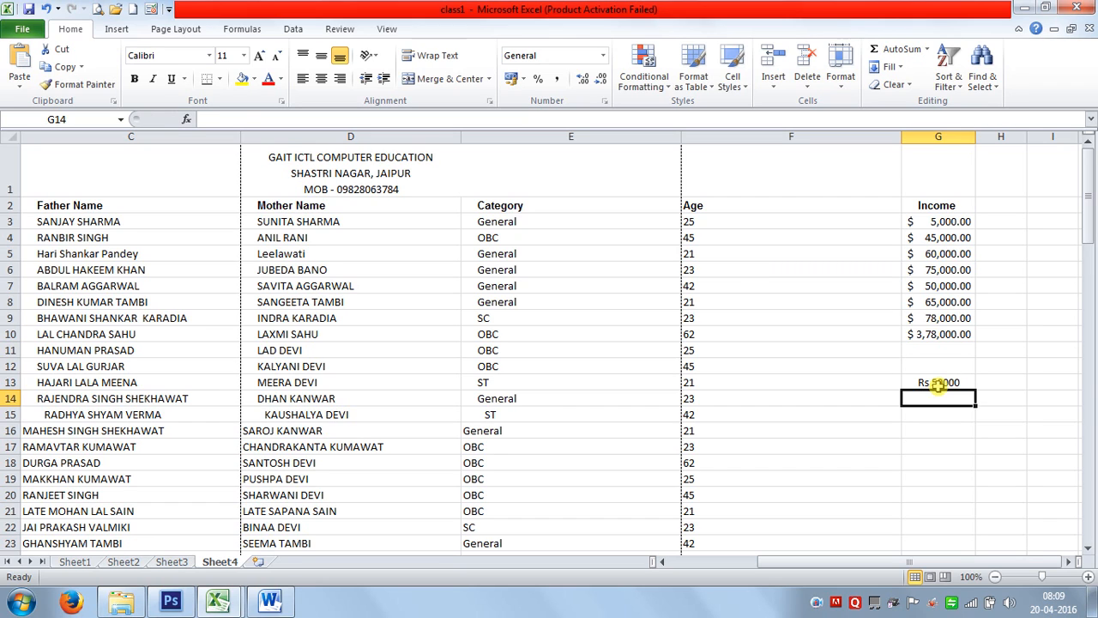
type("Rs 60000")
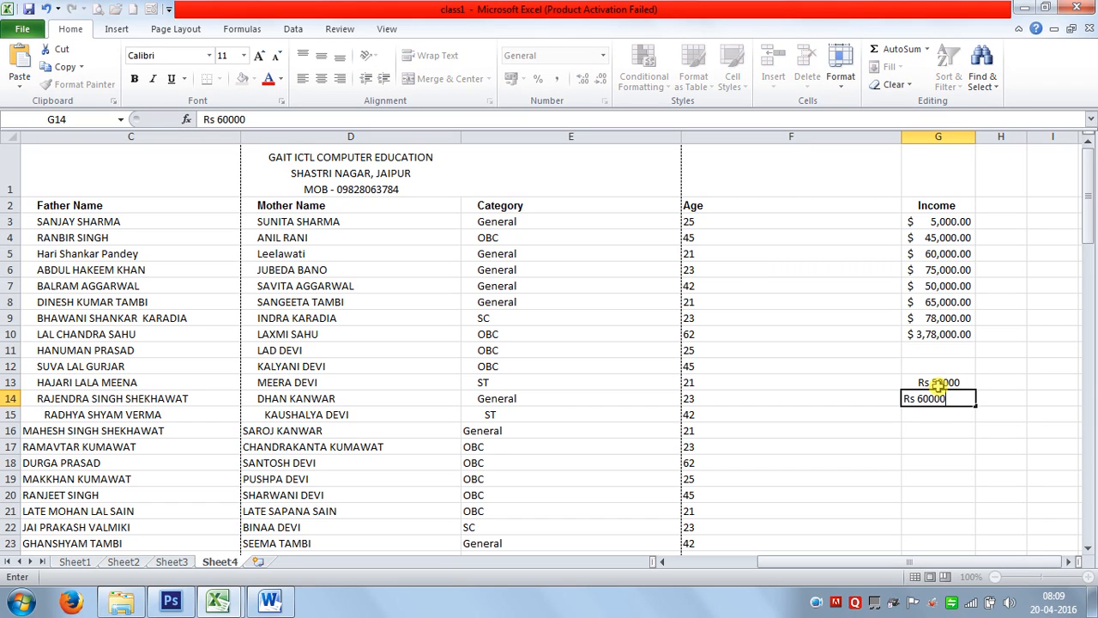
key("Return")
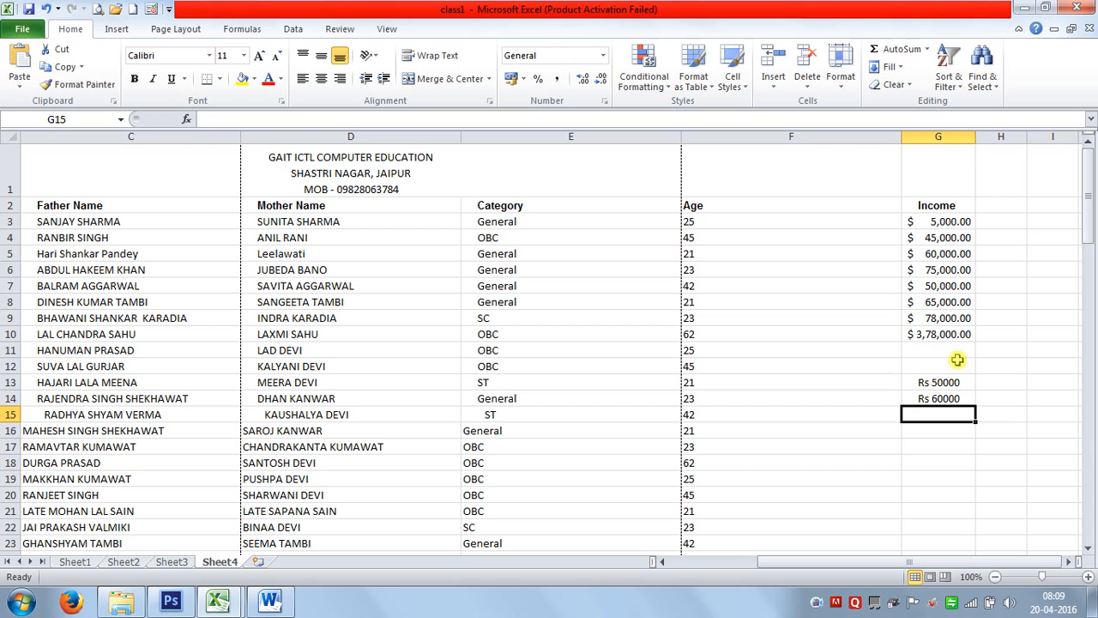
left_click(894, 50)
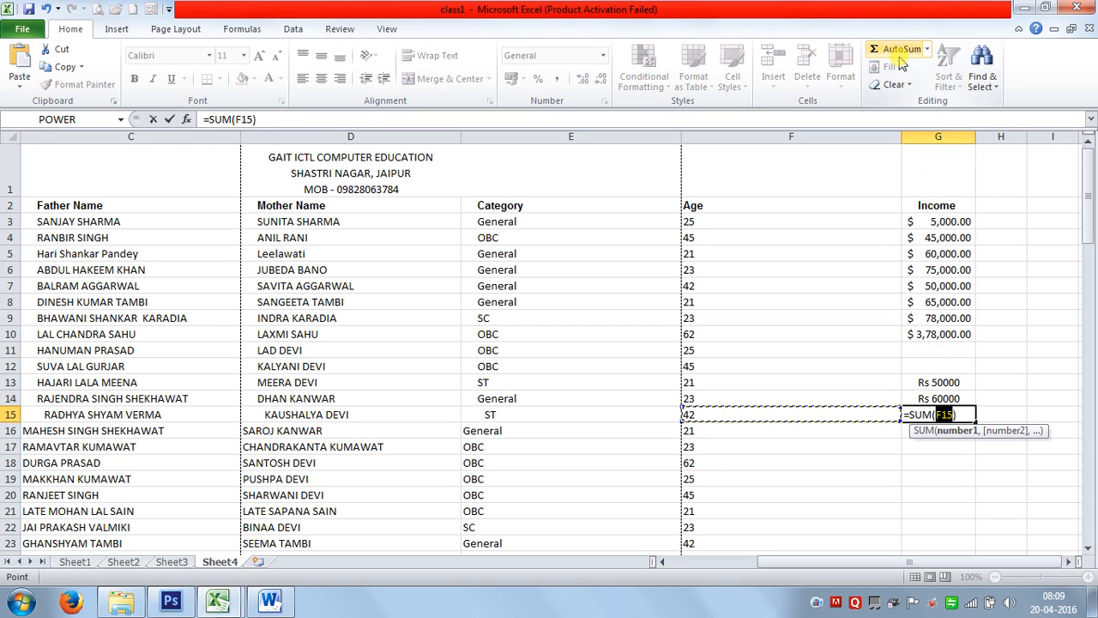
key("Escape")
left_click_drag(933, 383, 944, 403)
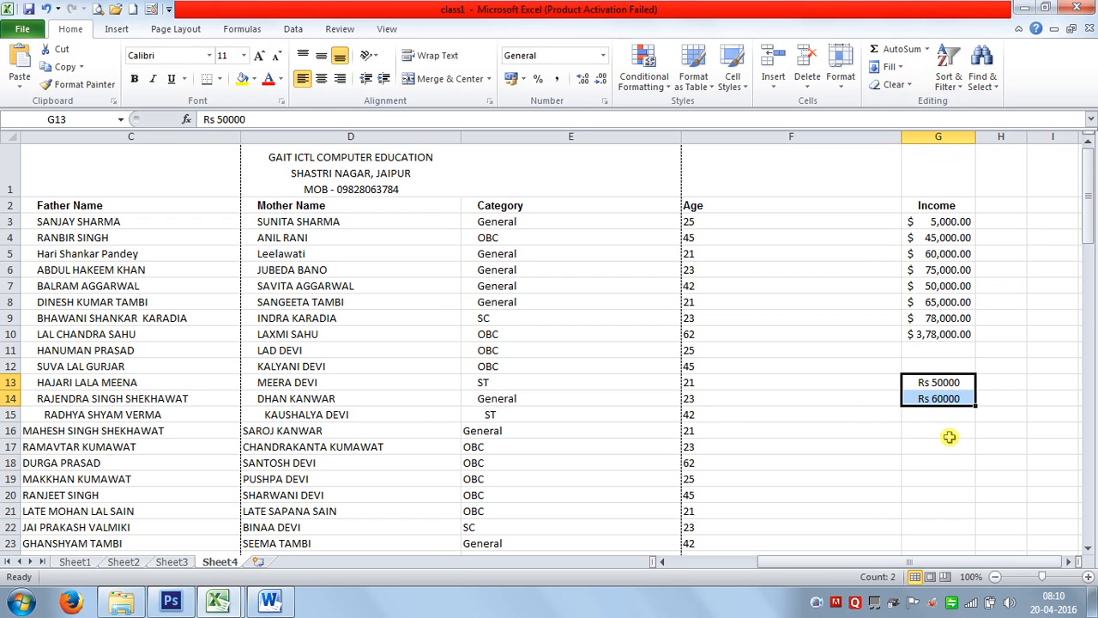
left_click(944, 432)
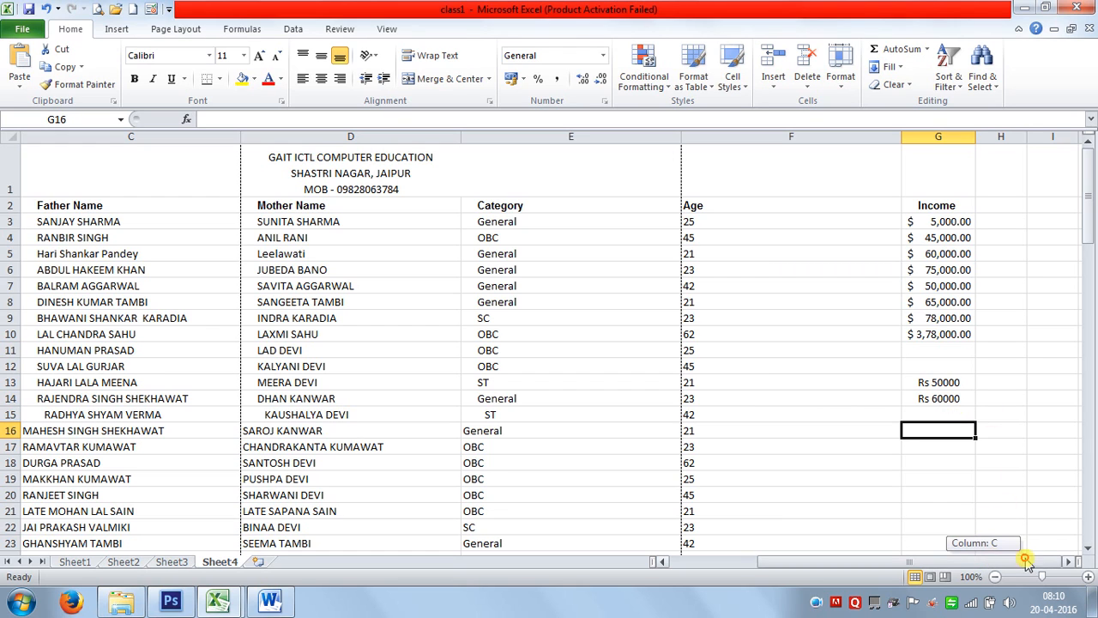
Scroll right and narrow column J by dragging its border.
left_click(1070, 562)
left_click(1071, 562)
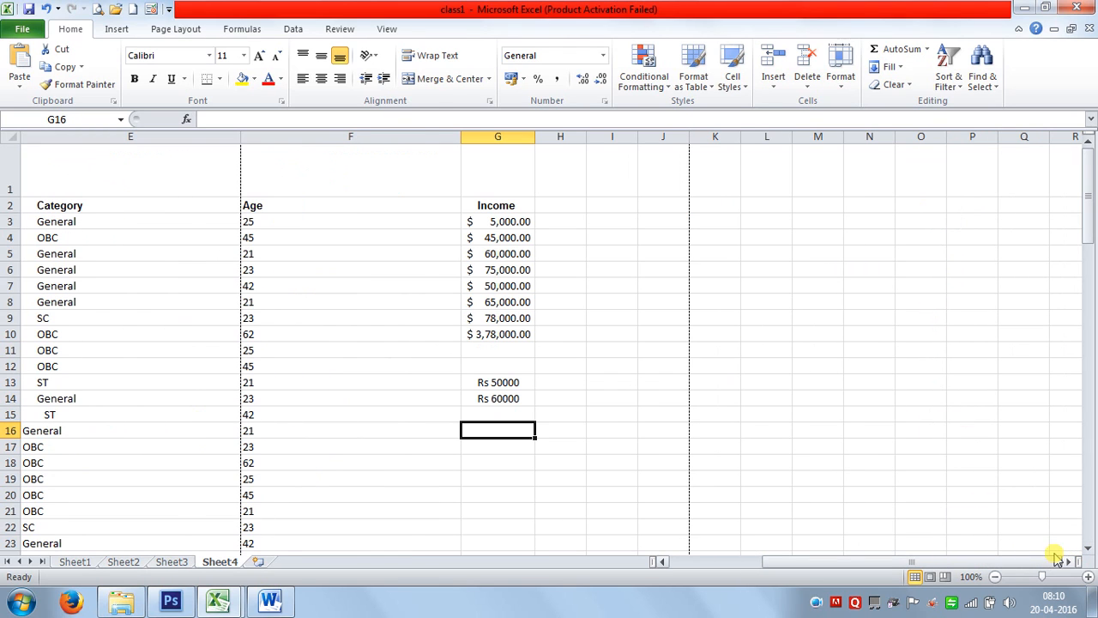
left_click_drag(687, 136, 661, 137)
Enter Rs in J2 and 50000 in K2, then select the Income cells G3:G10.
left_click(650, 206)
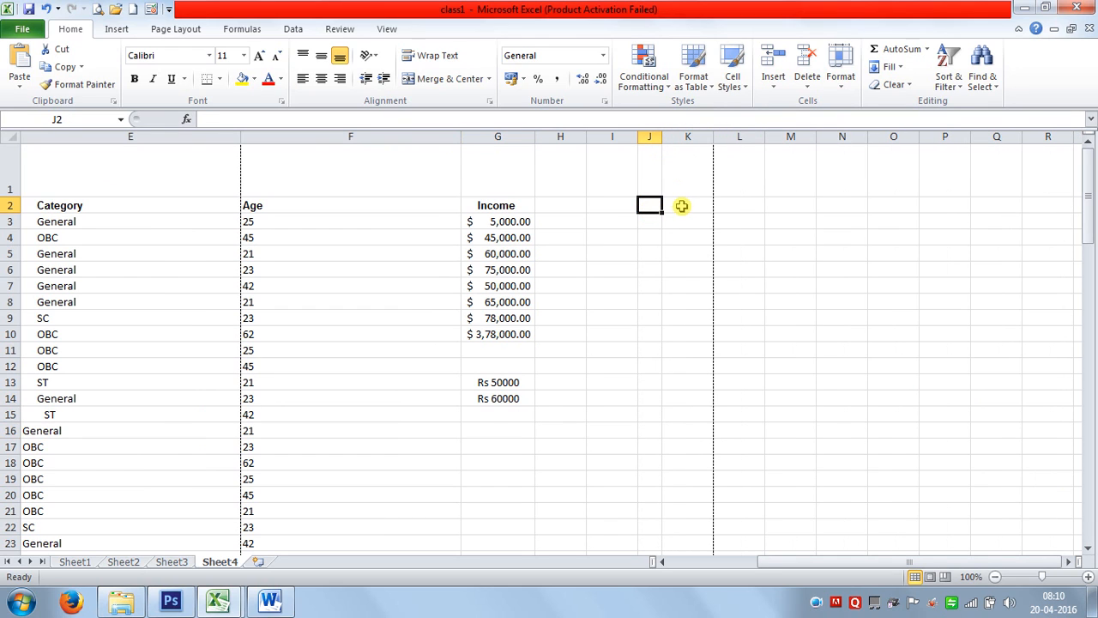
type("Rs")
left_click(695, 206)
type("5")
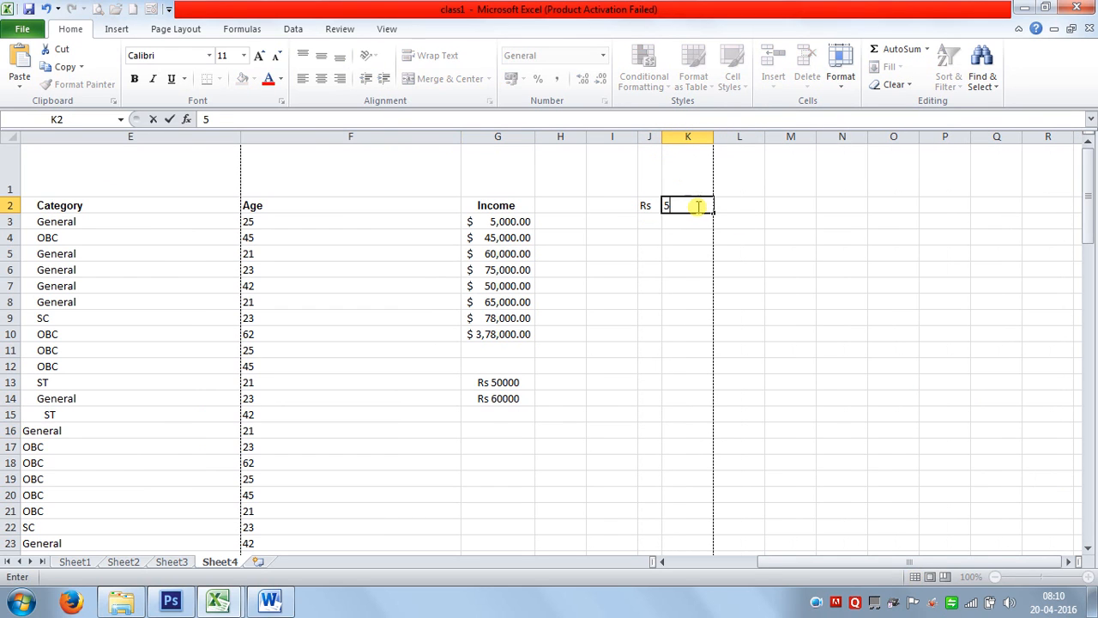
type("0000")
key("Return")
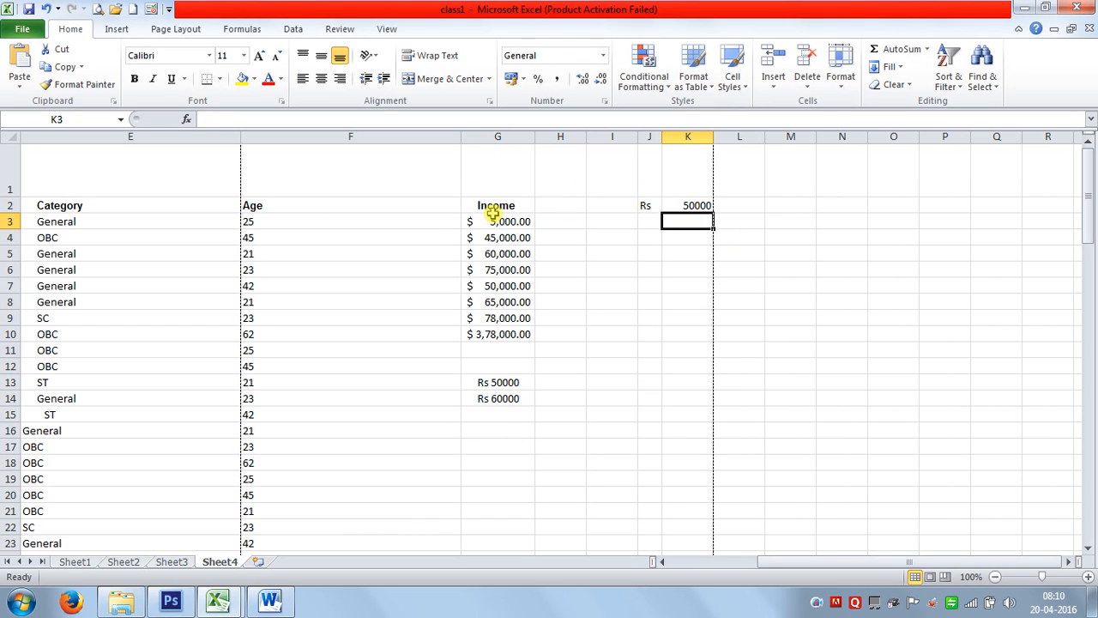
left_click_drag(501, 222, 512, 332)
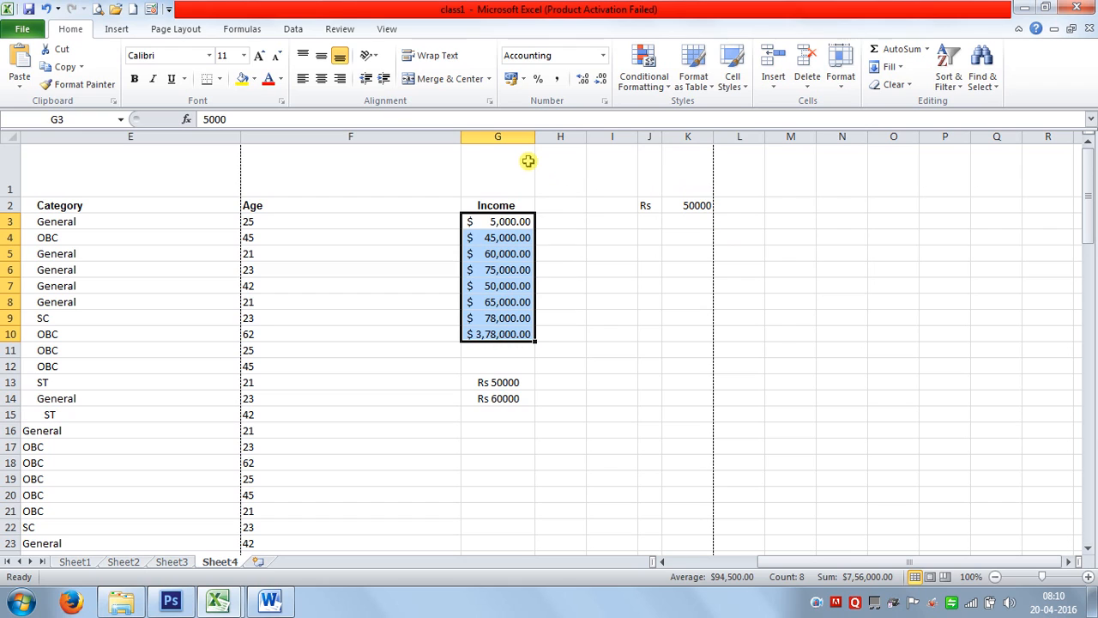
left_click(523, 79)
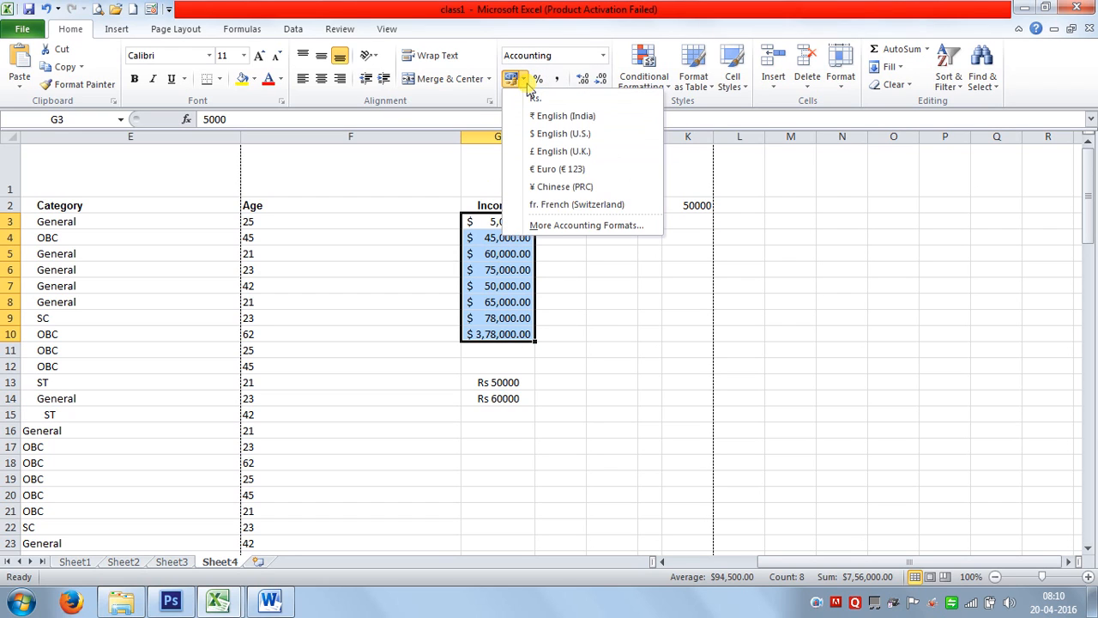
left_click(546, 229)
left_click(910, 208)
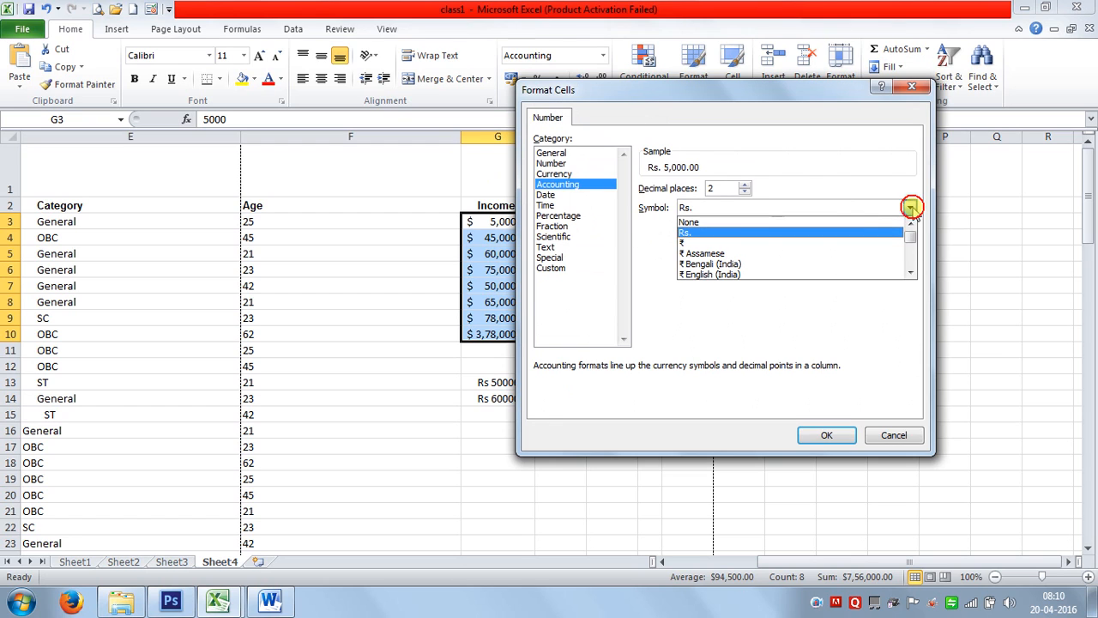
left_click_drag(910, 271, 910, 273)
left_click(890, 435)
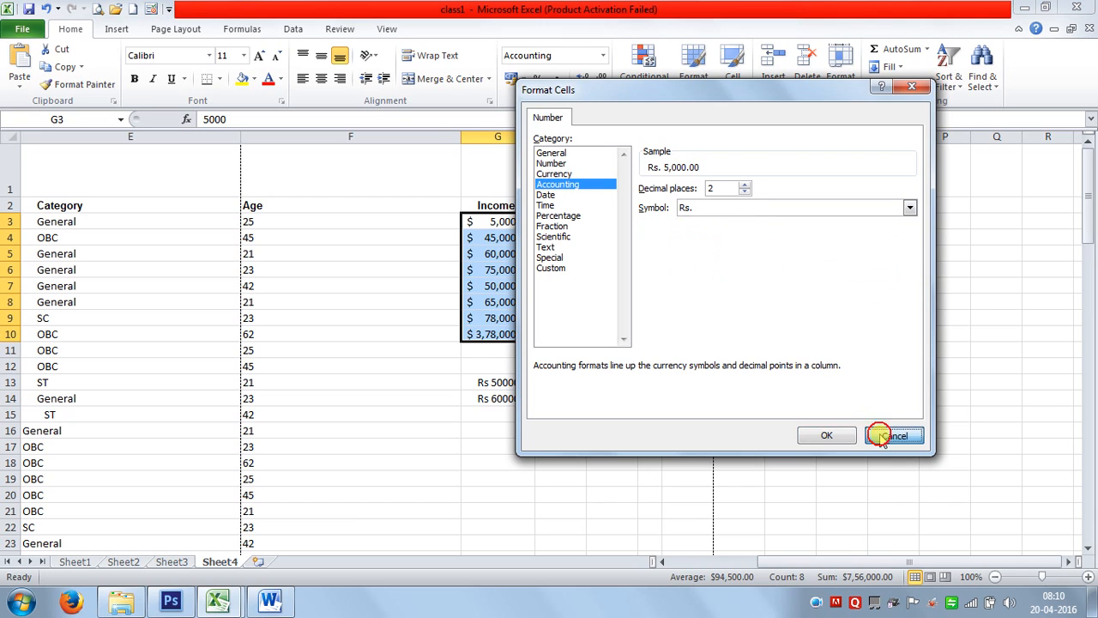
left_click(893, 435)
left_click(598, 281)
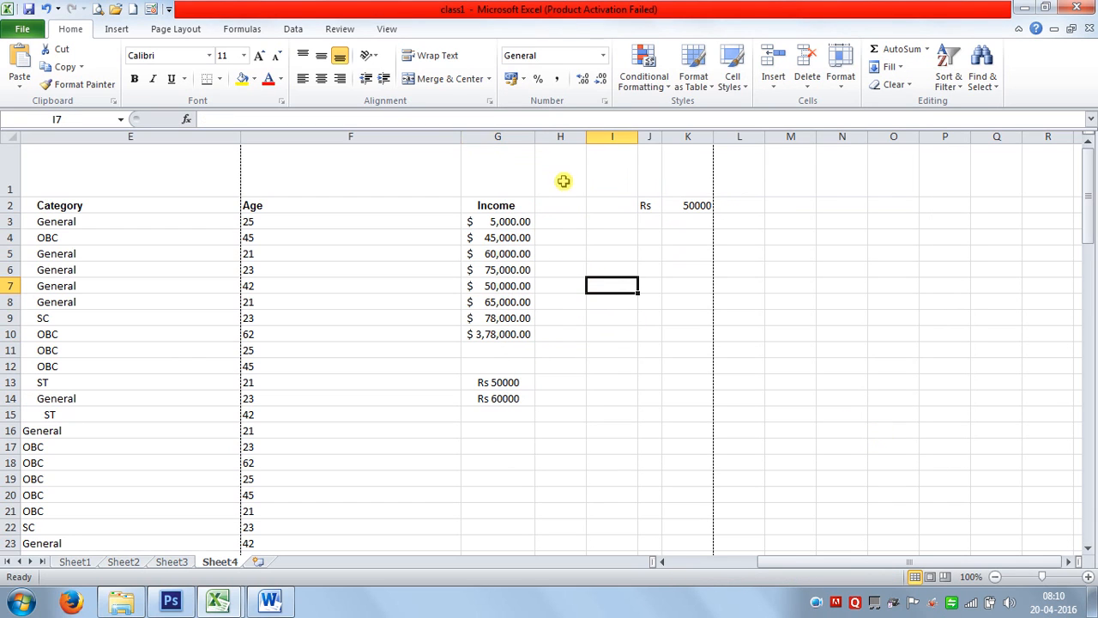
left_click_drag(498, 221, 504, 334)
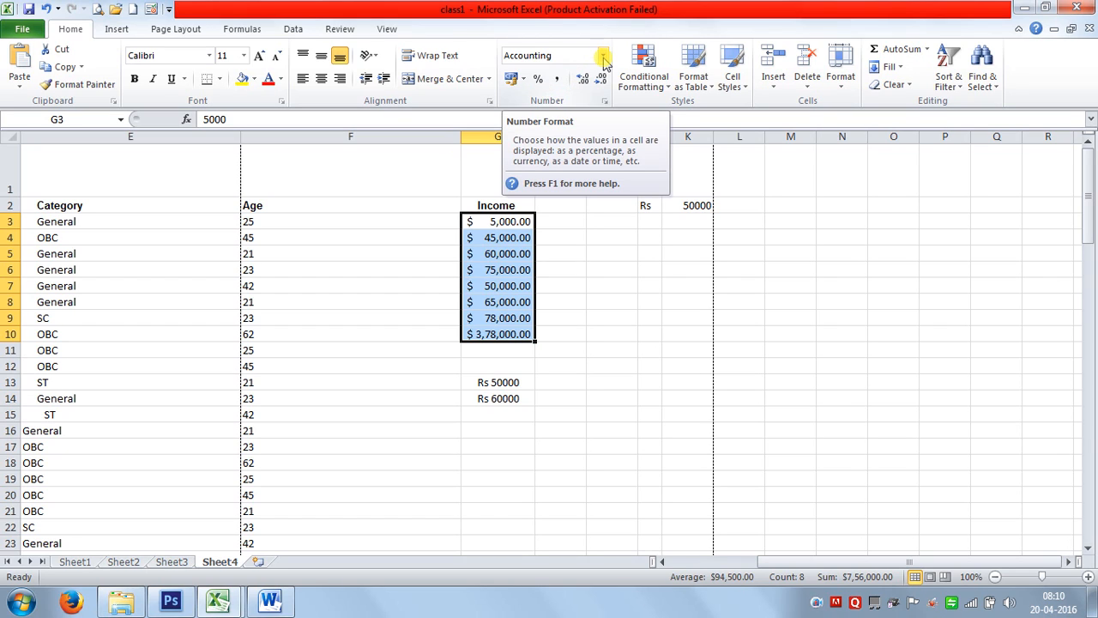
left_click(507, 348)
left_click(508, 348)
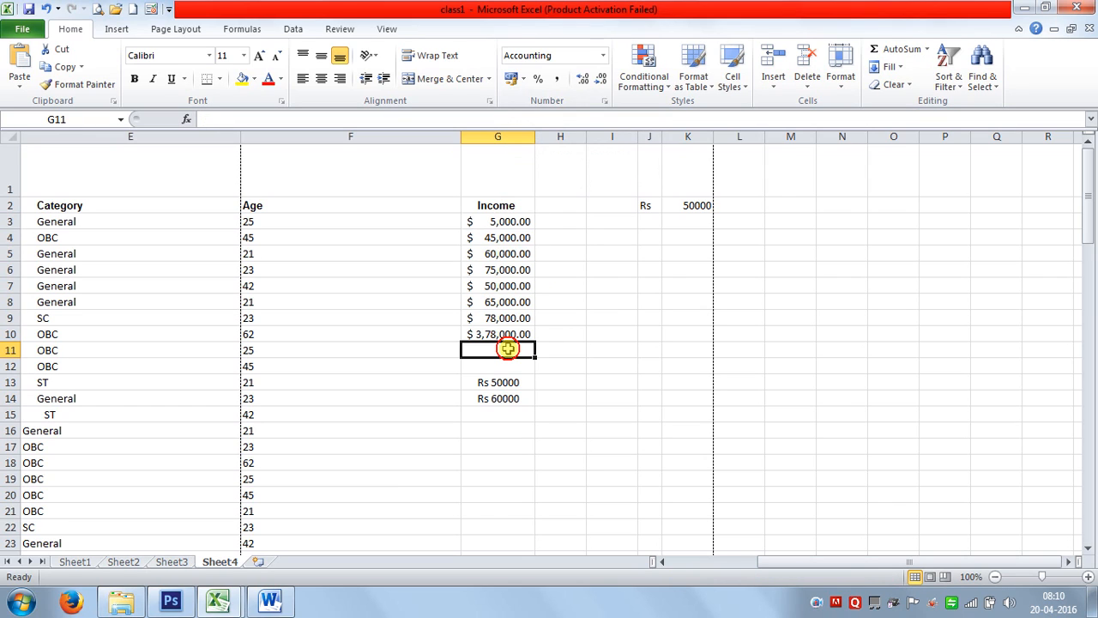
Reset empty cell G11 to General format and bring up the Data tools.
left_click(508, 349)
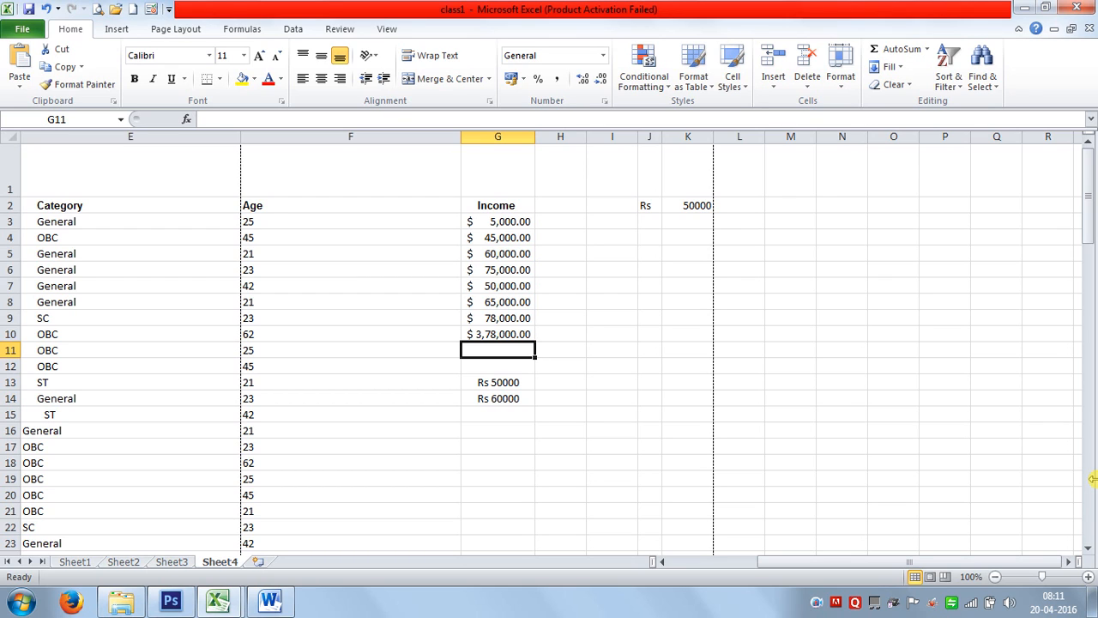
left_click(284, 31)
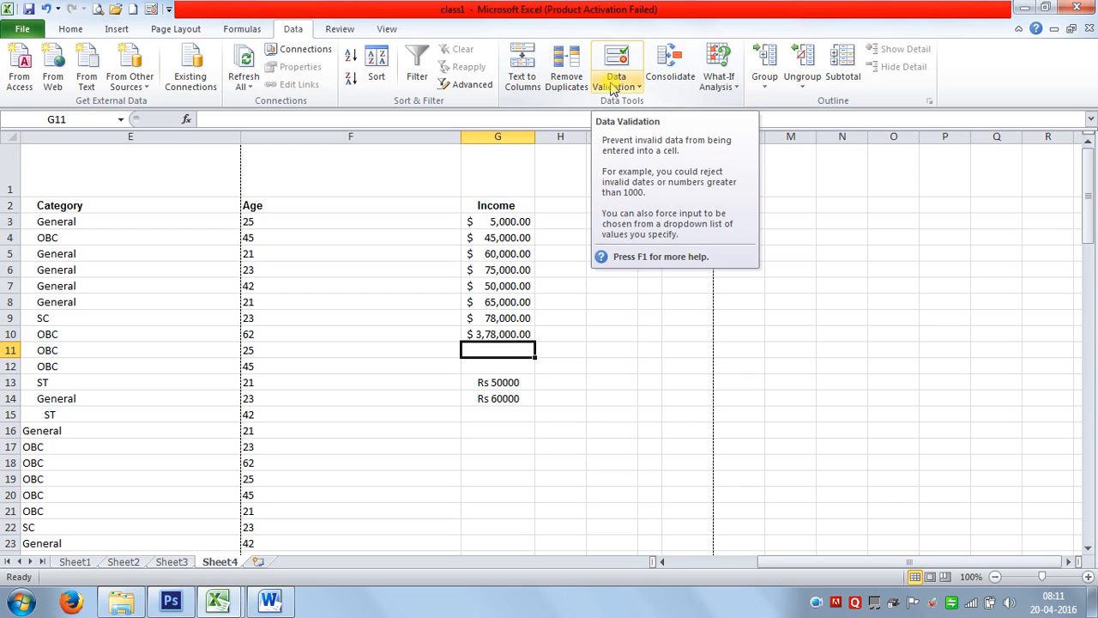
Apply the Number format to cells H2:H13.
left_click(70, 29)
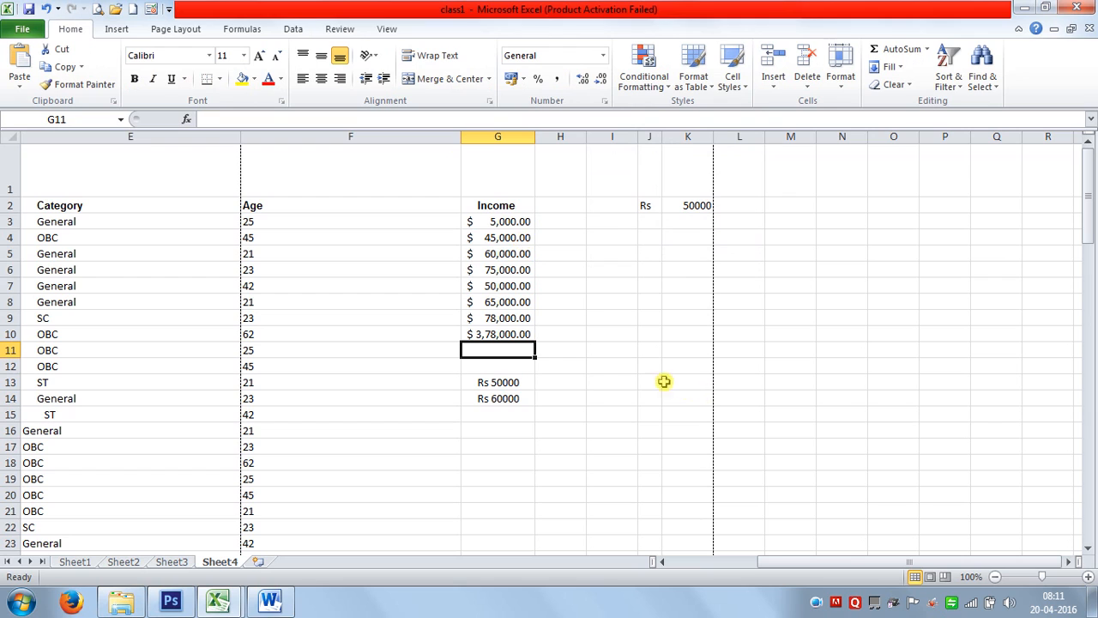
left_click_drag(565, 204, 578, 382)
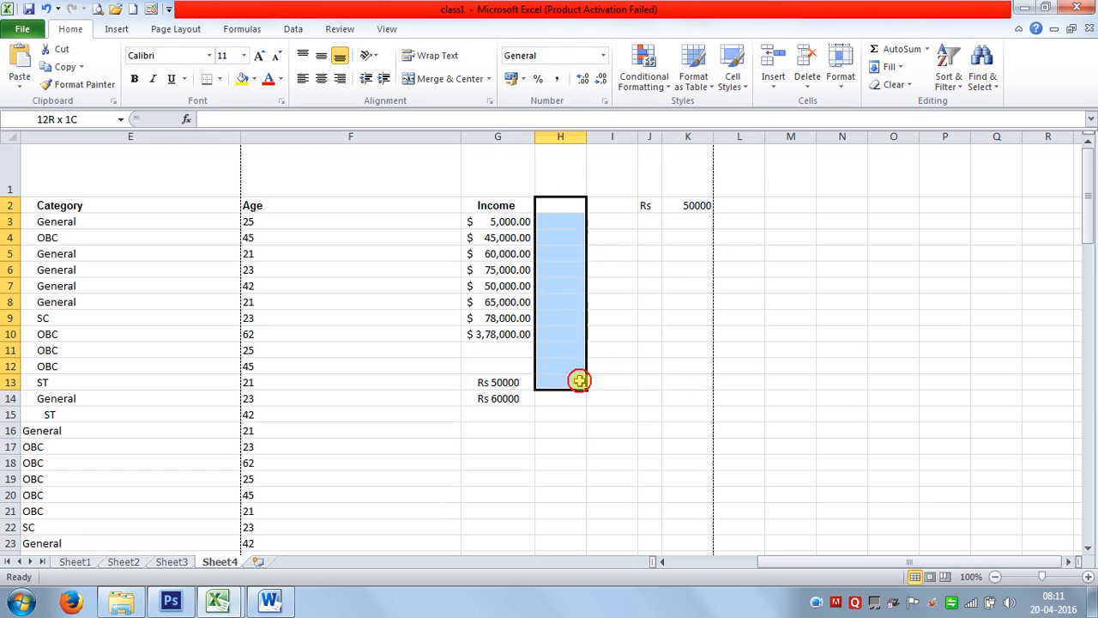
left_click(603, 55)
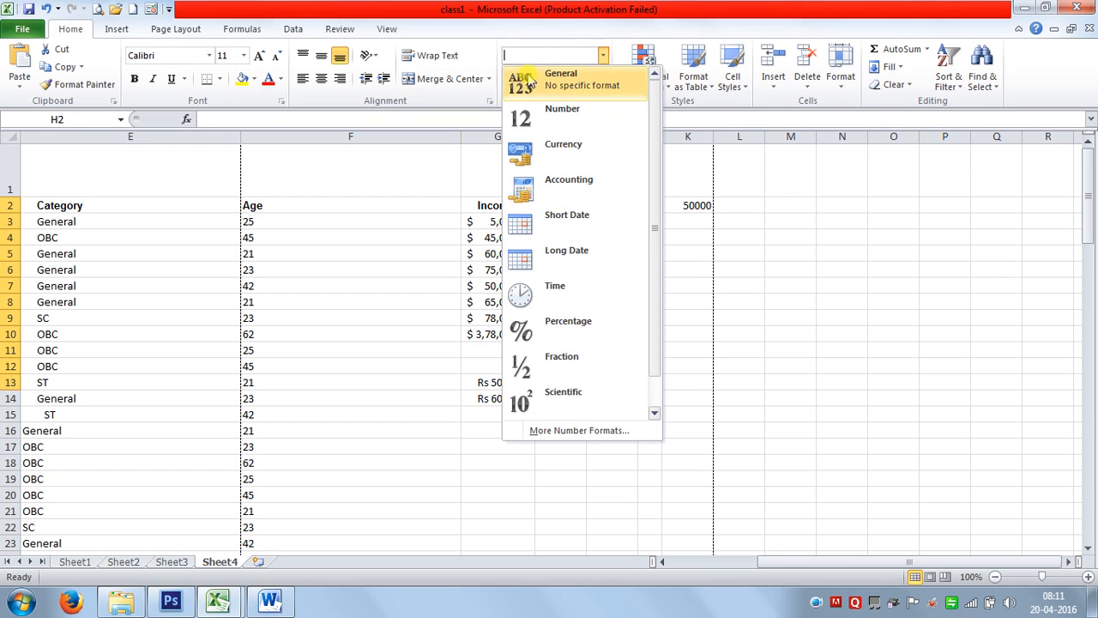
left_click(550, 120)
Enter test text 'sddfsd' in H3, then select I2:I10 and show the Data tools.
left_click(574, 219)
type("sddfsd")
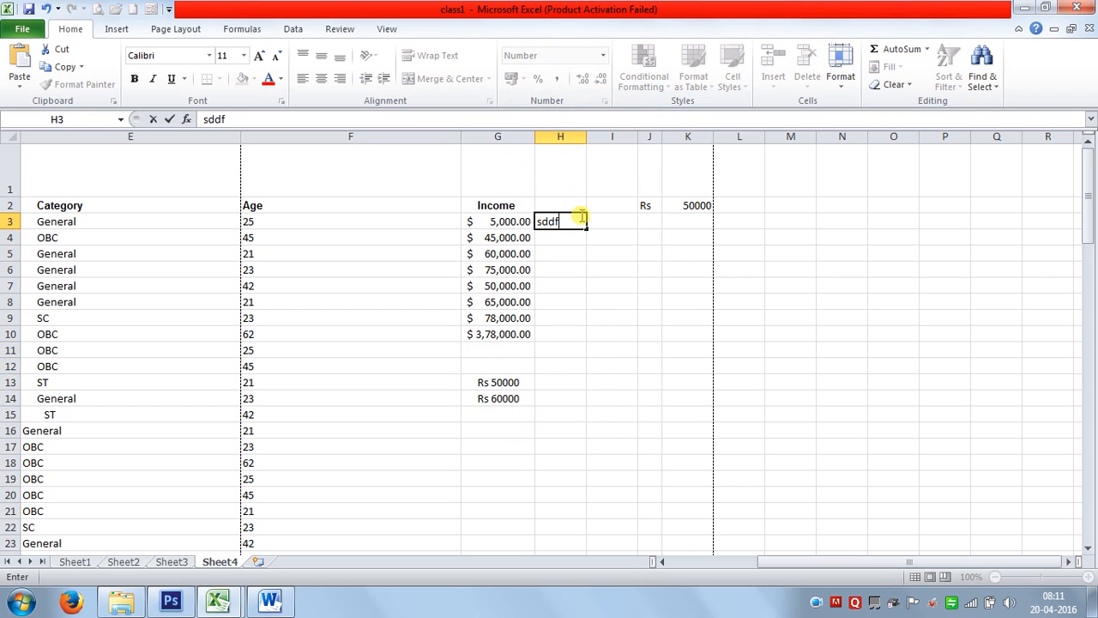
left_click(642, 283)
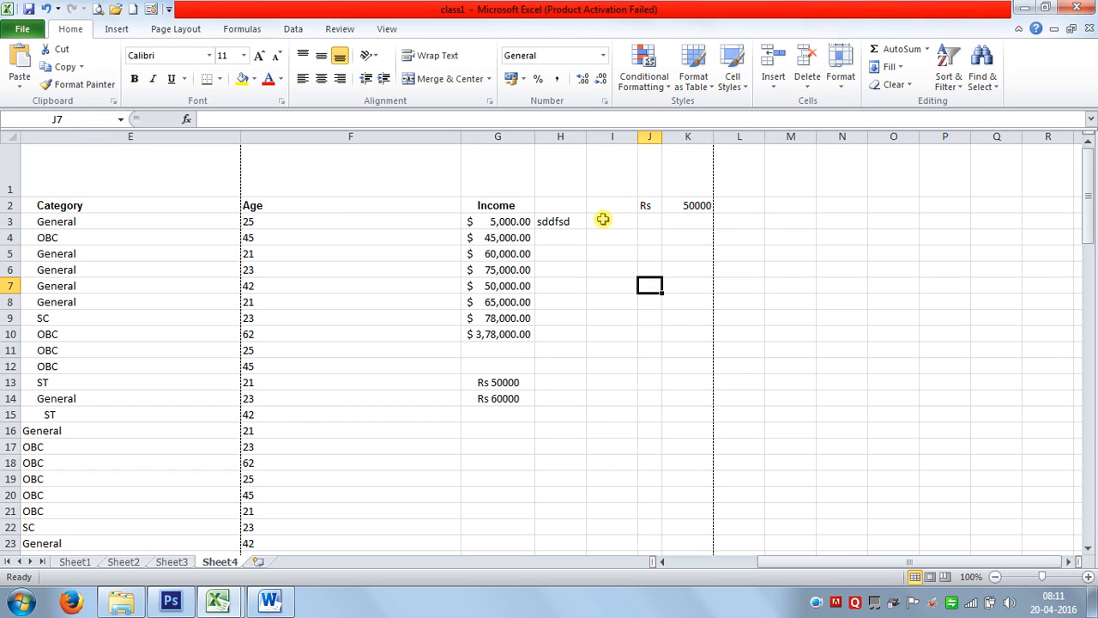
left_click_drag(605, 206, 604, 340)
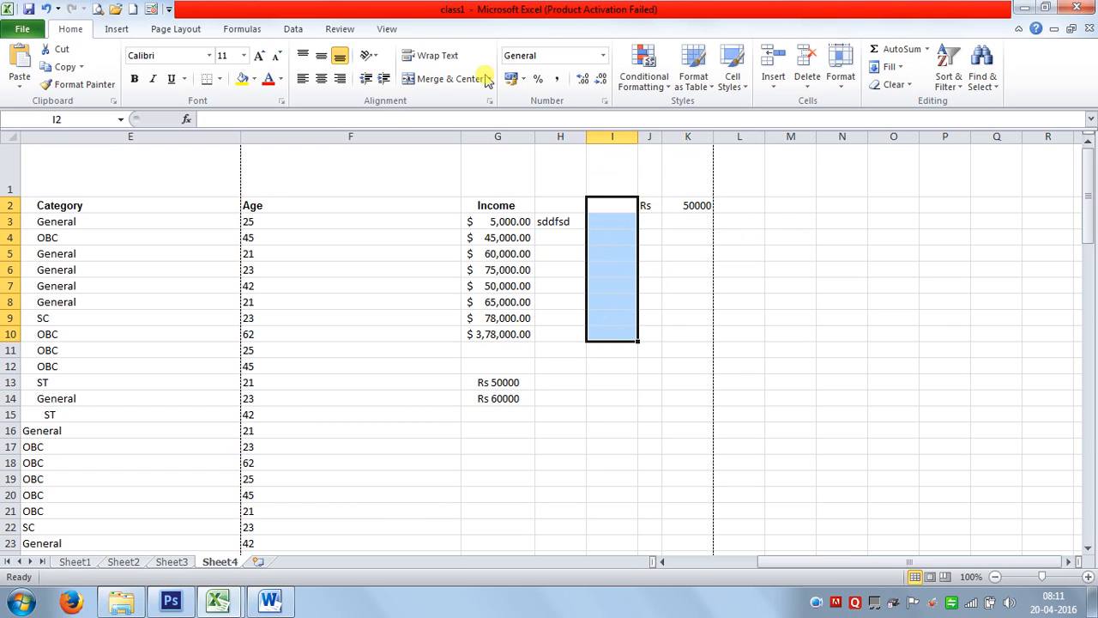
left_click(292, 29)
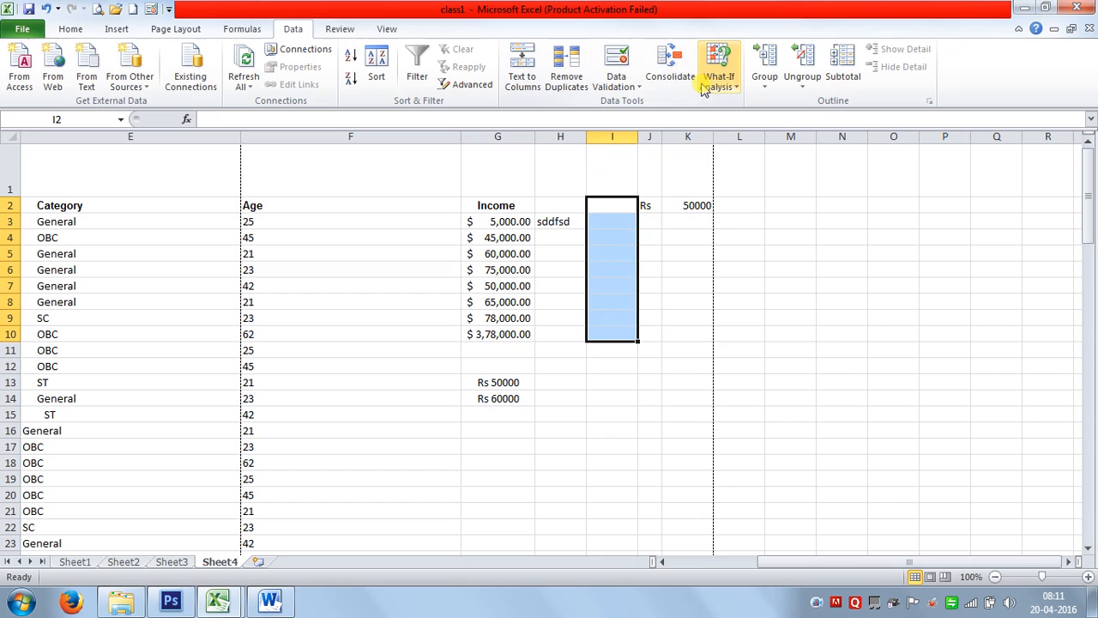
Add a validation rule allowing only whole numbers greater than 0 in I2:I10.
left_click(616, 62)
left_click(689, 230)
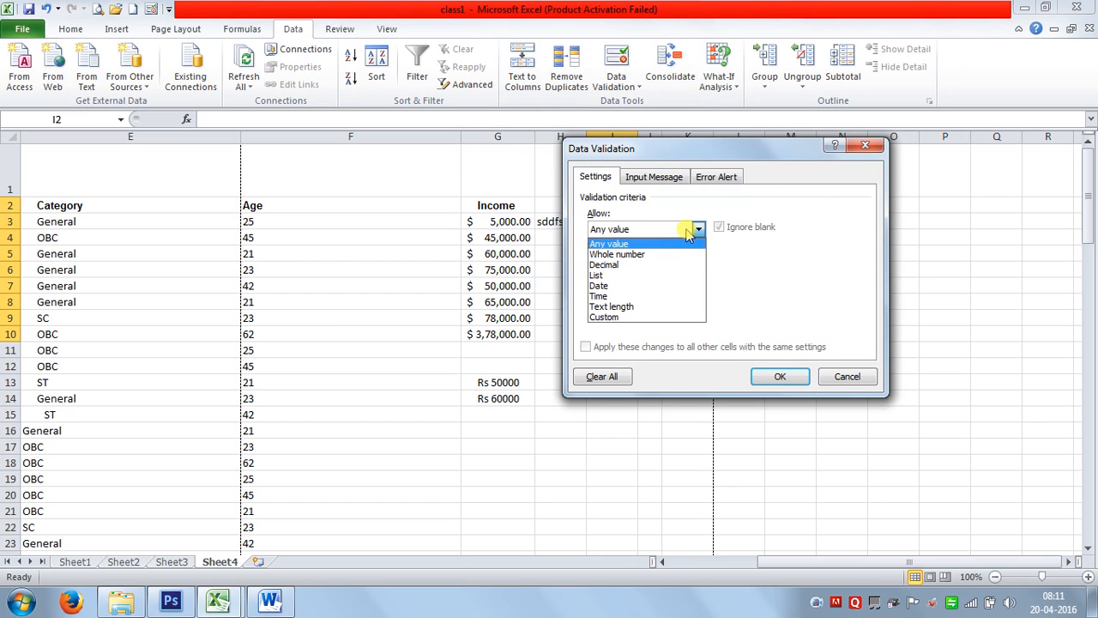
left_click(643, 258)
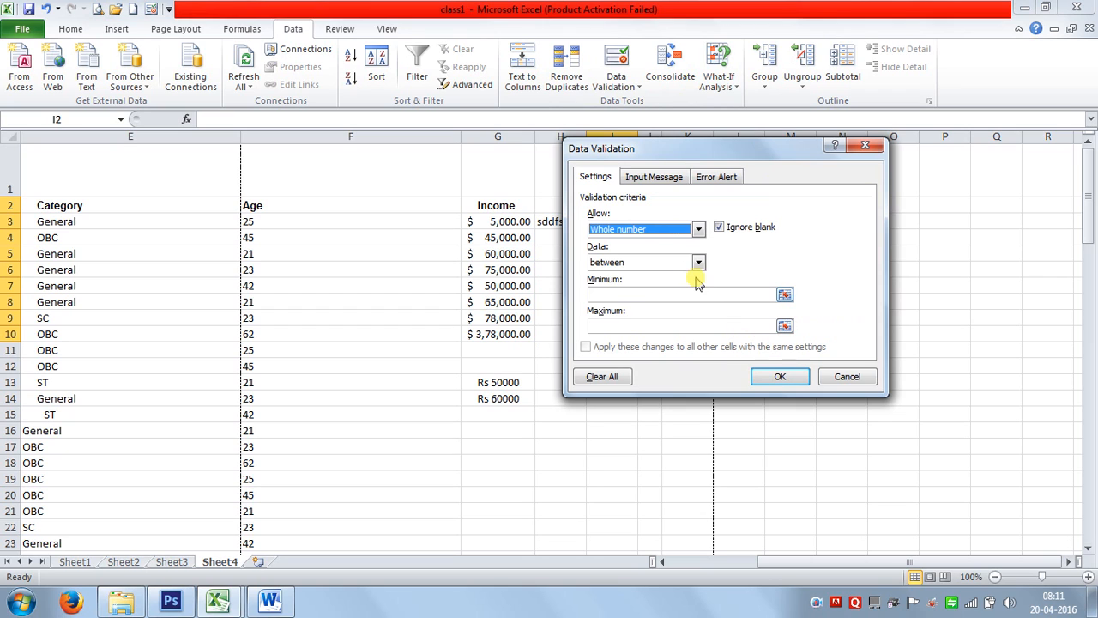
left_click(691, 263)
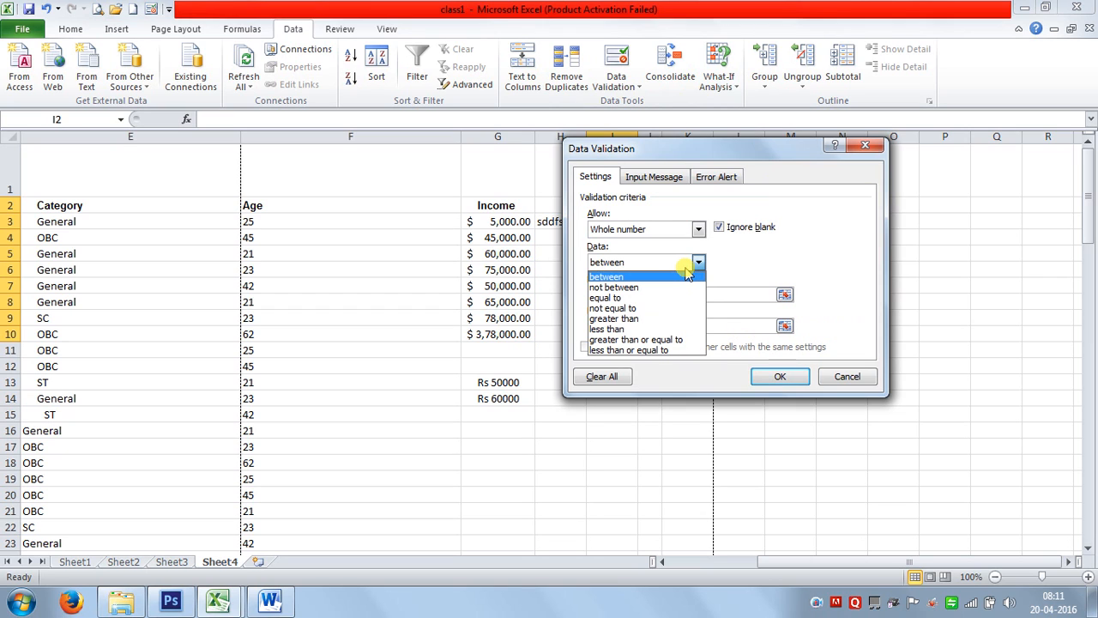
left_click(626, 321)
left_click(649, 295)
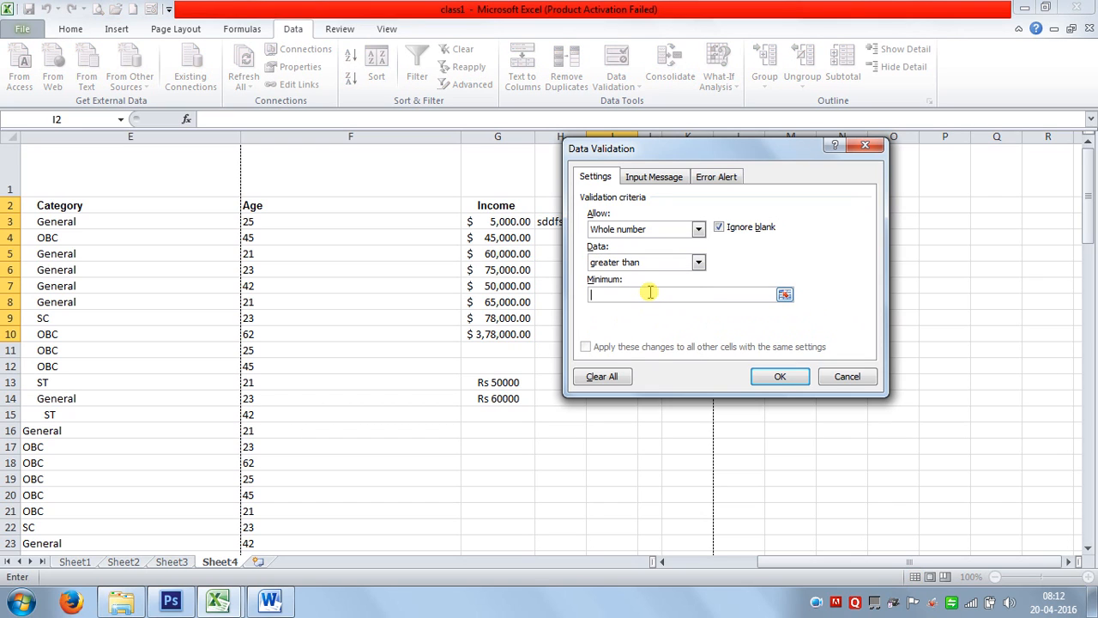
type("0")
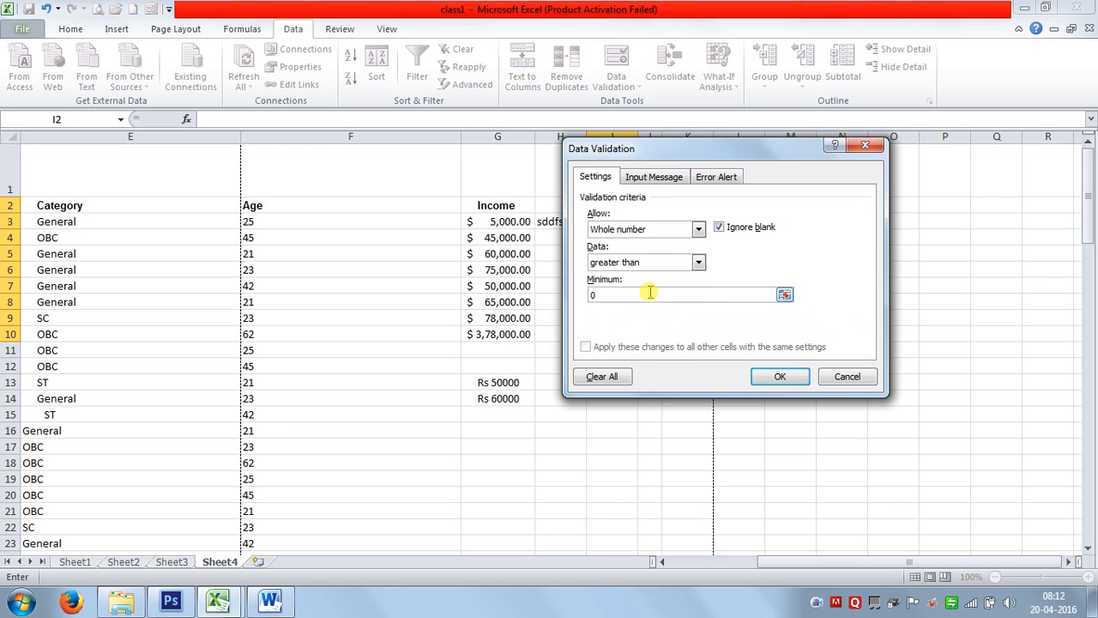
left_click(776, 378)
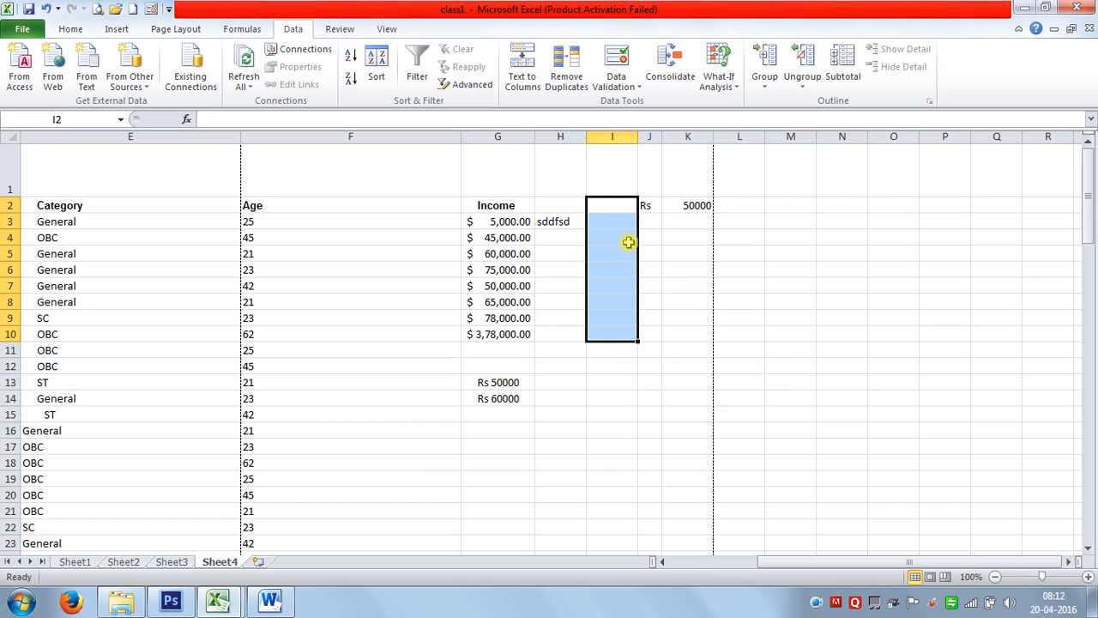
Test the rule by typing 'fvd' in I3, then discard the rejected entry.
left_click(614, 223)
type("fvd")
key("Return")
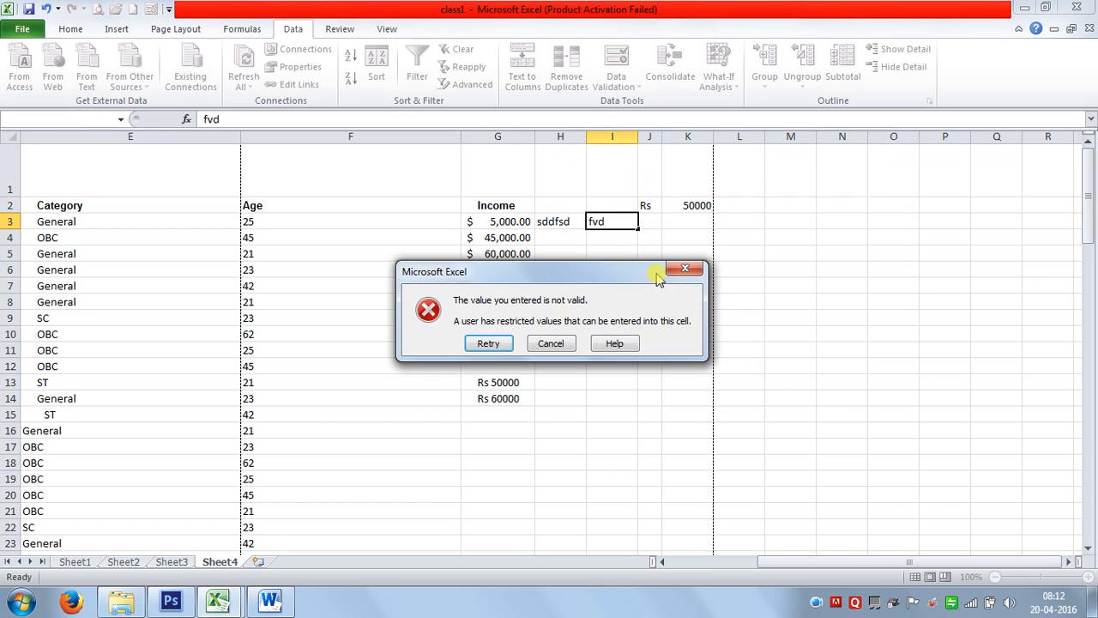
left_click(488, 347)
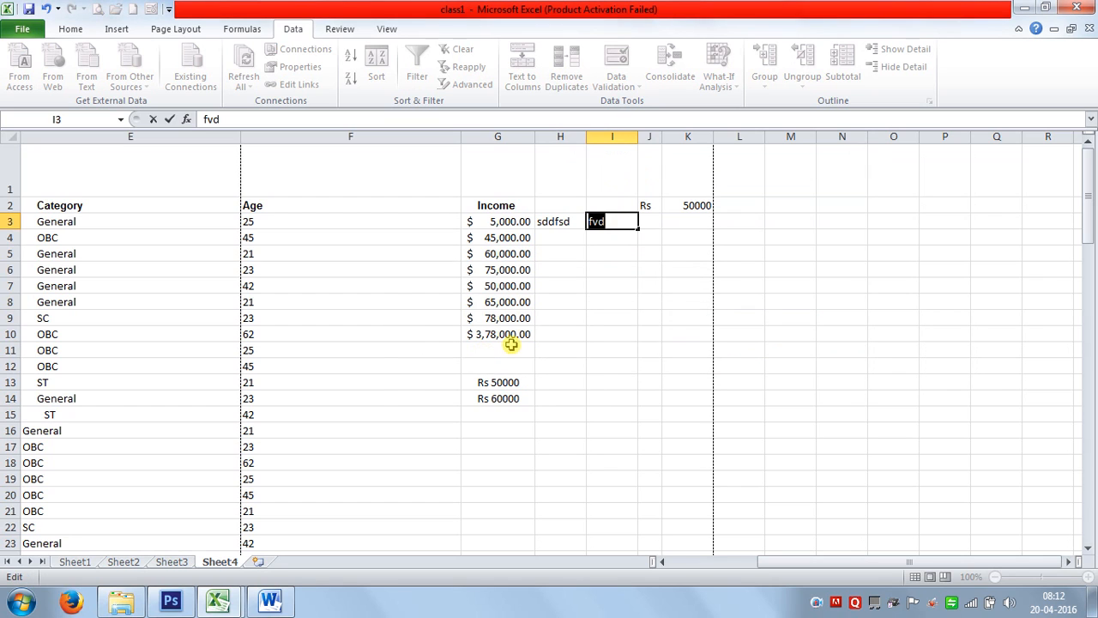
key("Escape")
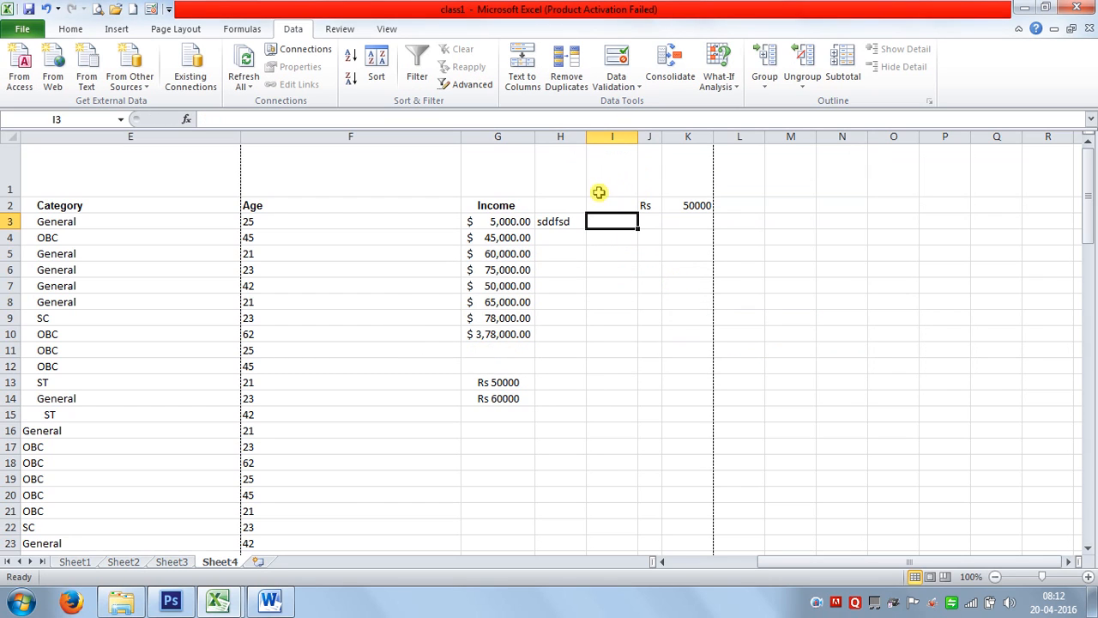
Extend validation settings to I2:I11 and clear the rule back to any value.
left_click_drag(608, 205, 615, 343)
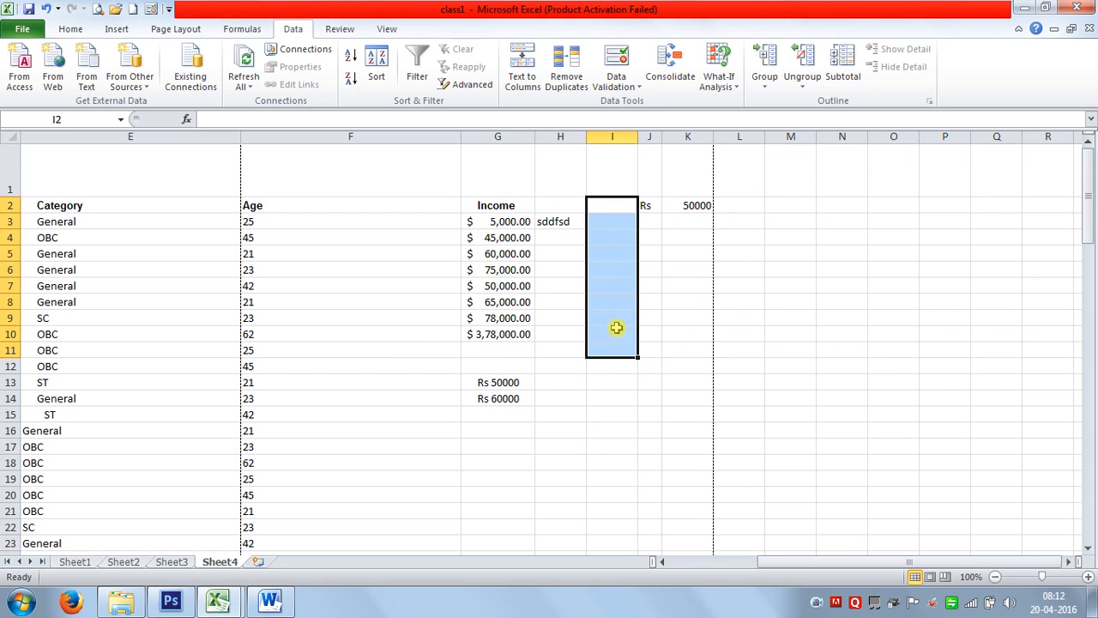
left_click(616, 58)
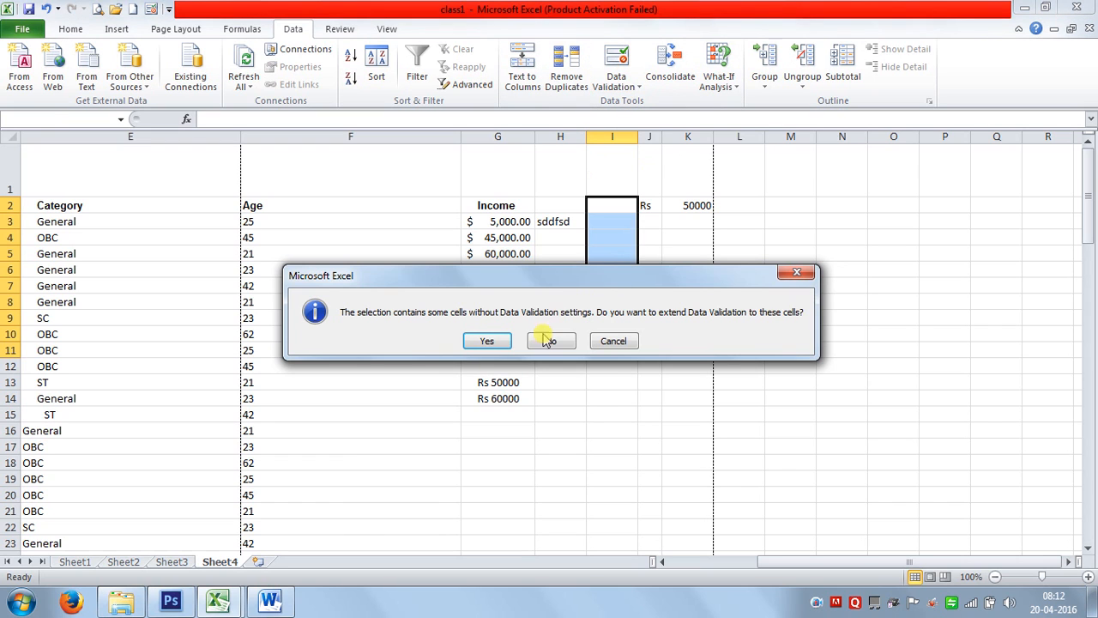
left_click(484, 342)
left_click(603, 375)
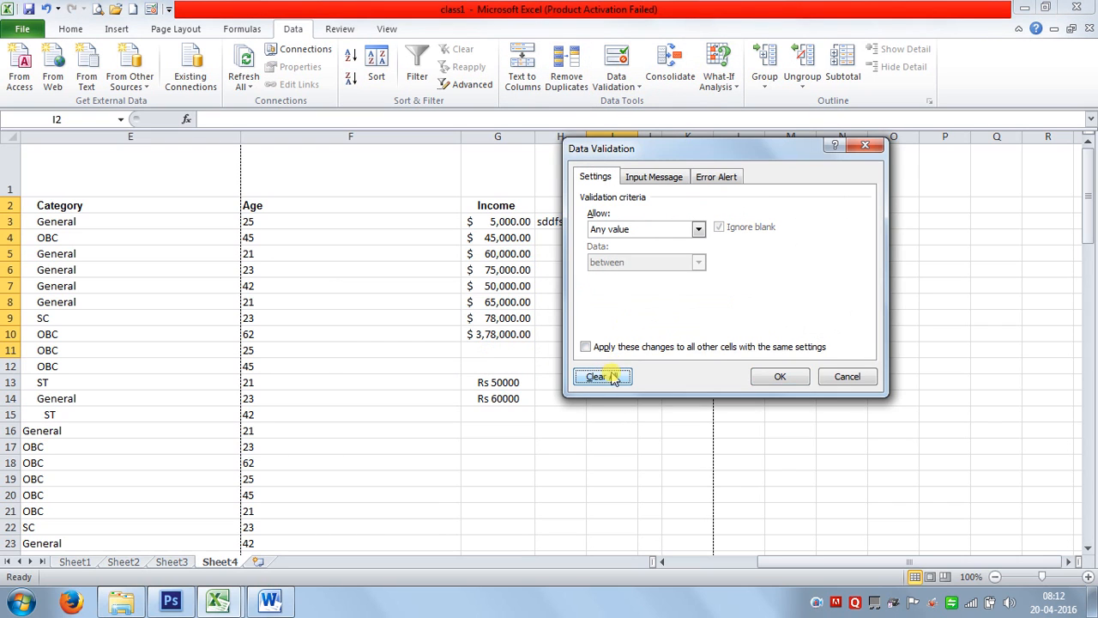
Confirm the cleared validation settings and return to the Home formatting tools.
left_click(765, 381)
left_click(717, 385)
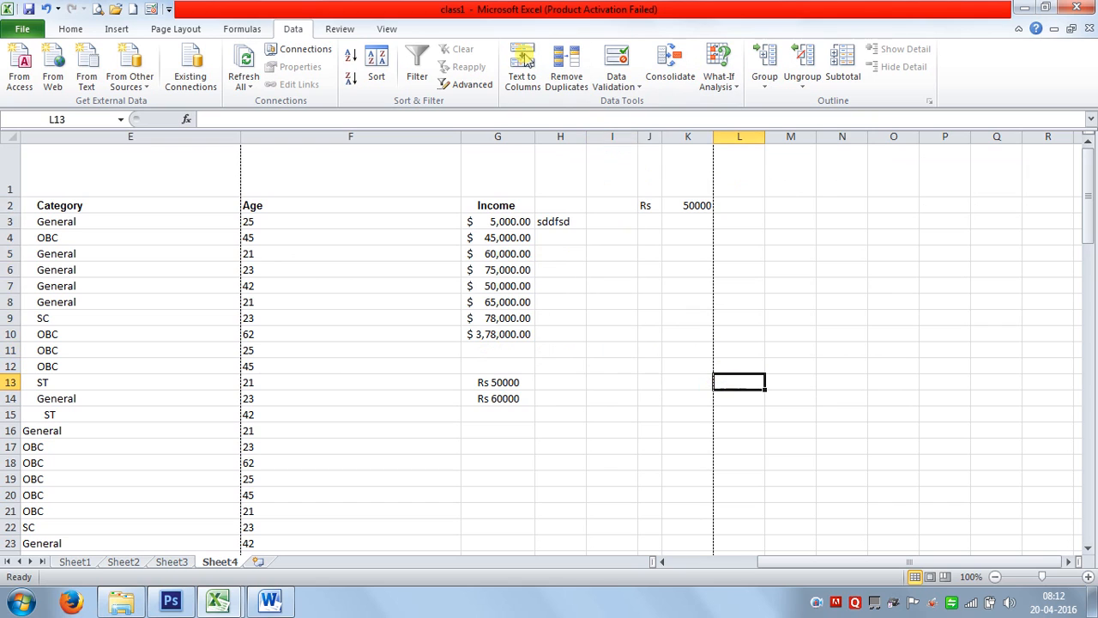
left_click(72, 29)
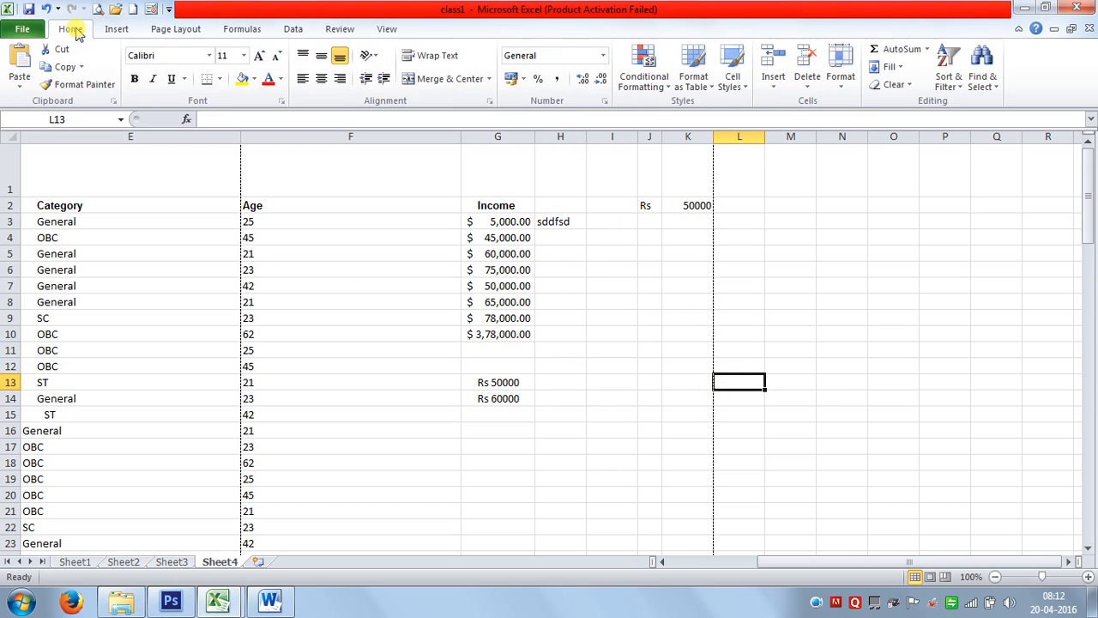
left_click(602, 56)
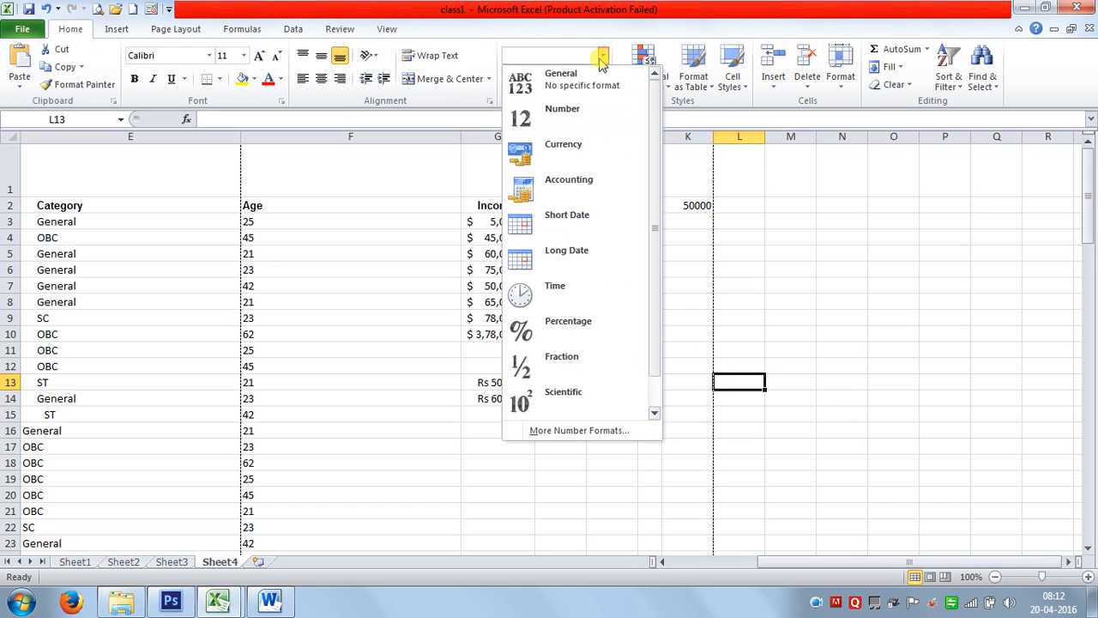
left_click(792, 315)
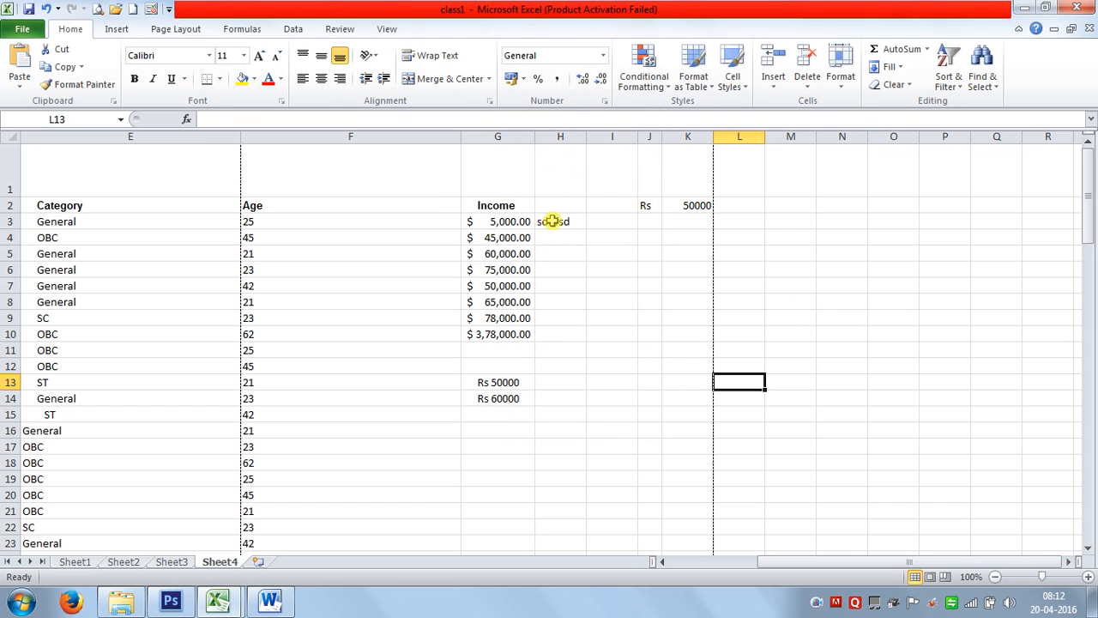
Try General, Comma Style, Number and Percent formats on Income cells G3:G10.
left_click_drag(494, 222, 507, 335)
left_click(602, 56)
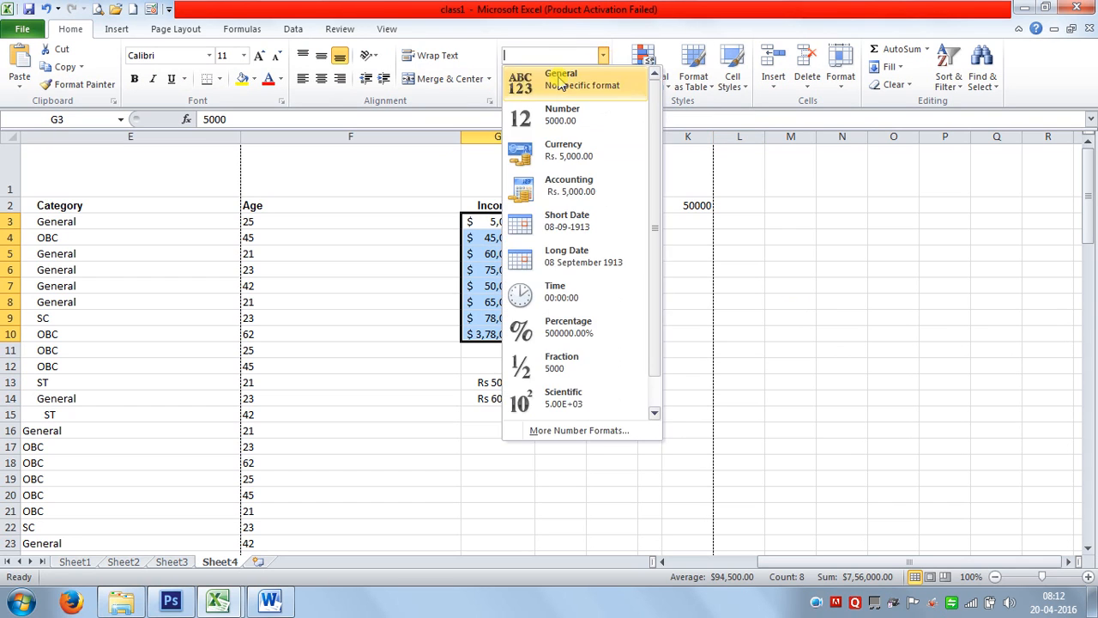
left_click(558, 81)
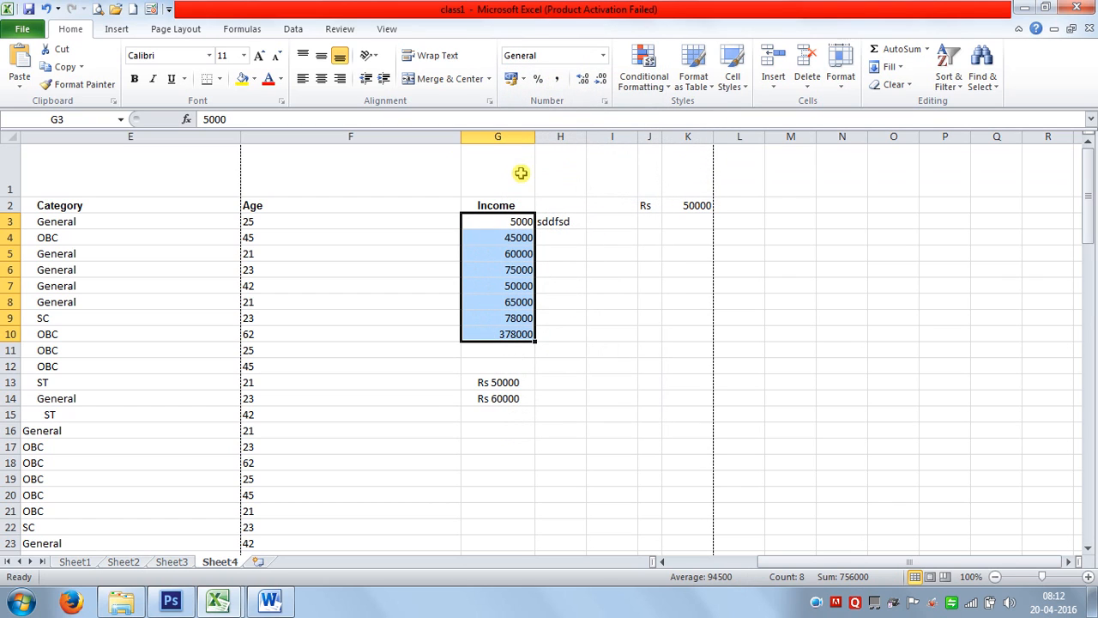
left_click(558, 81)
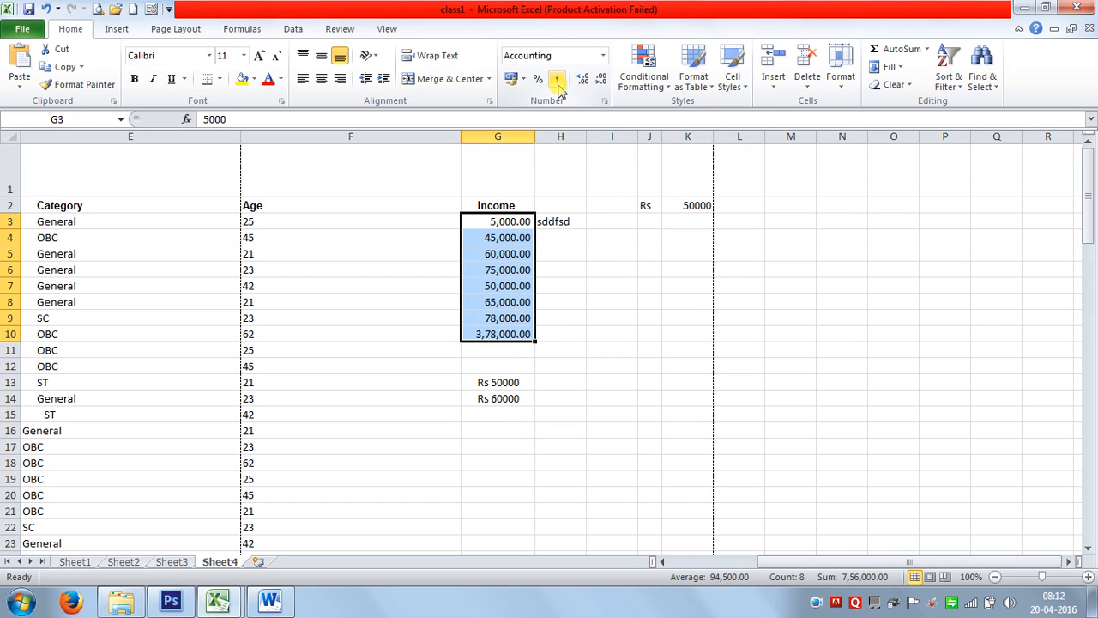
left_click(603, 56)
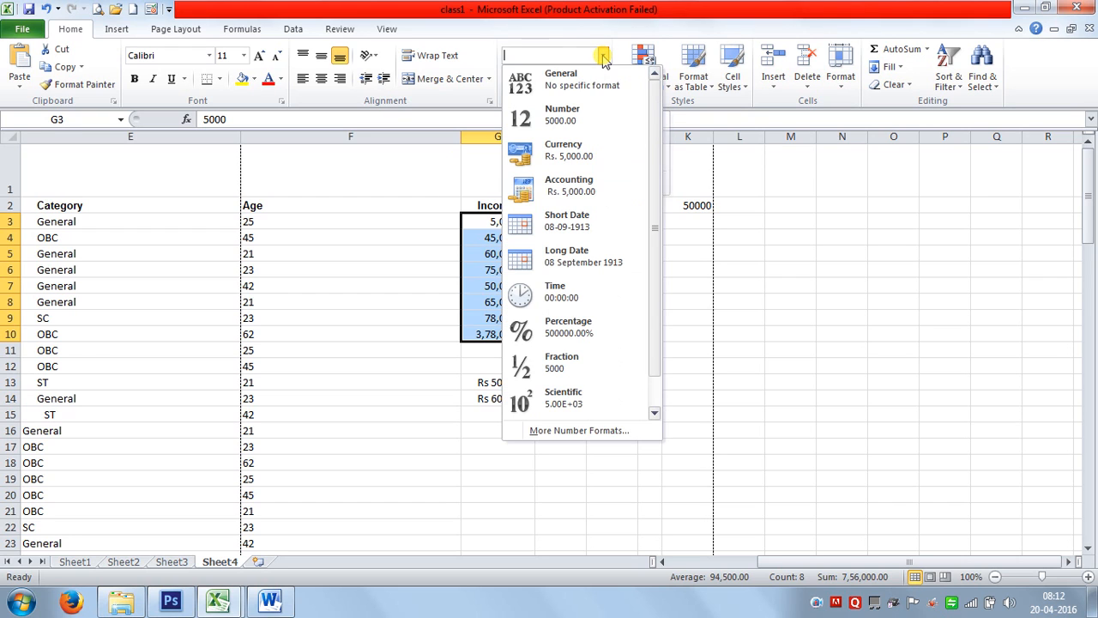
left_click(566, 115)
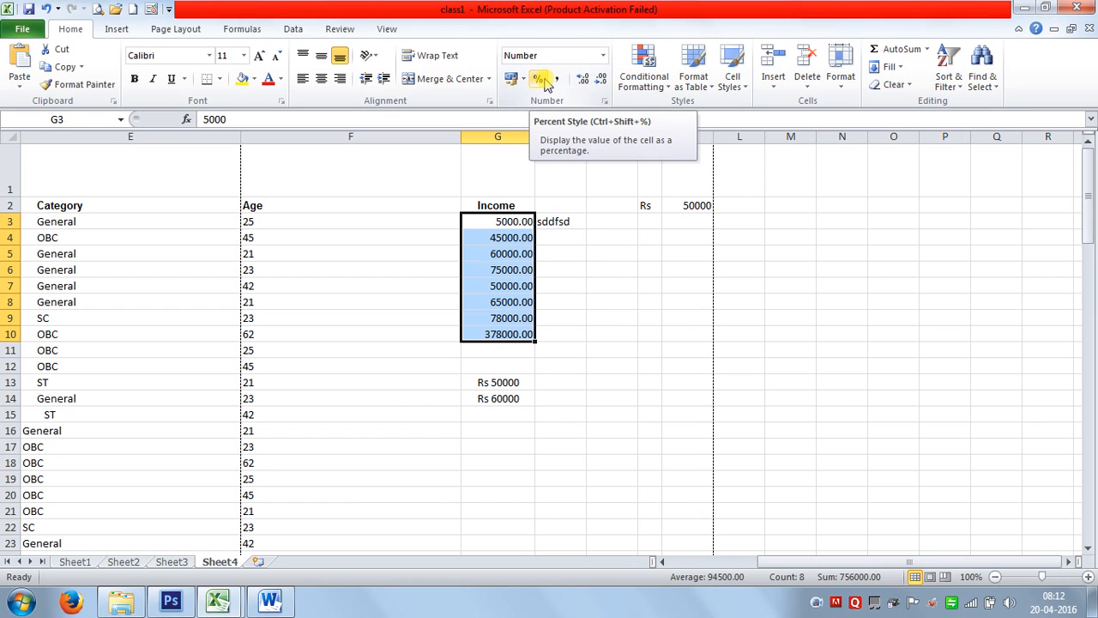
left_click(542, 80)
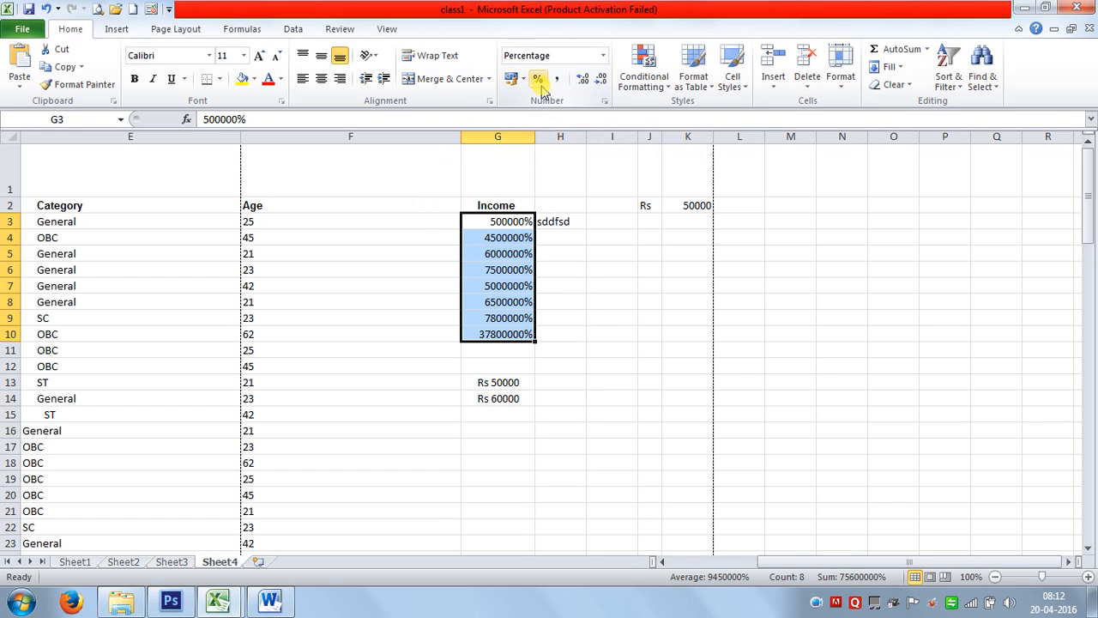
Set G3:G10 to General, retry Percent Style, then settle on General (5000 to 378000).
left_click(603, 55)
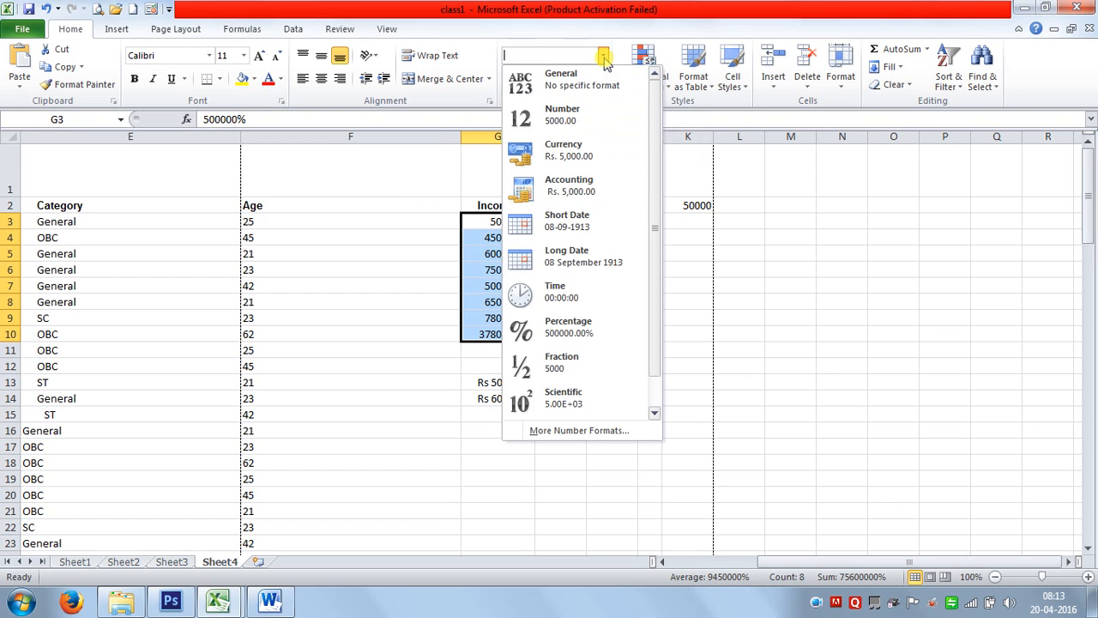
left_click(578, 79)
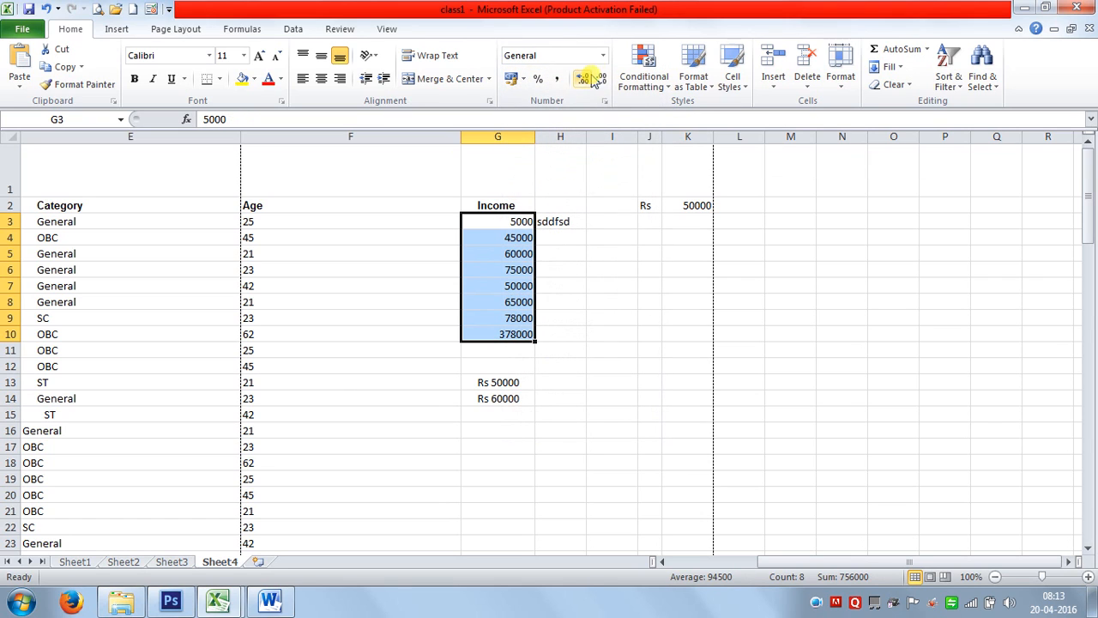
left_click(537, 80)
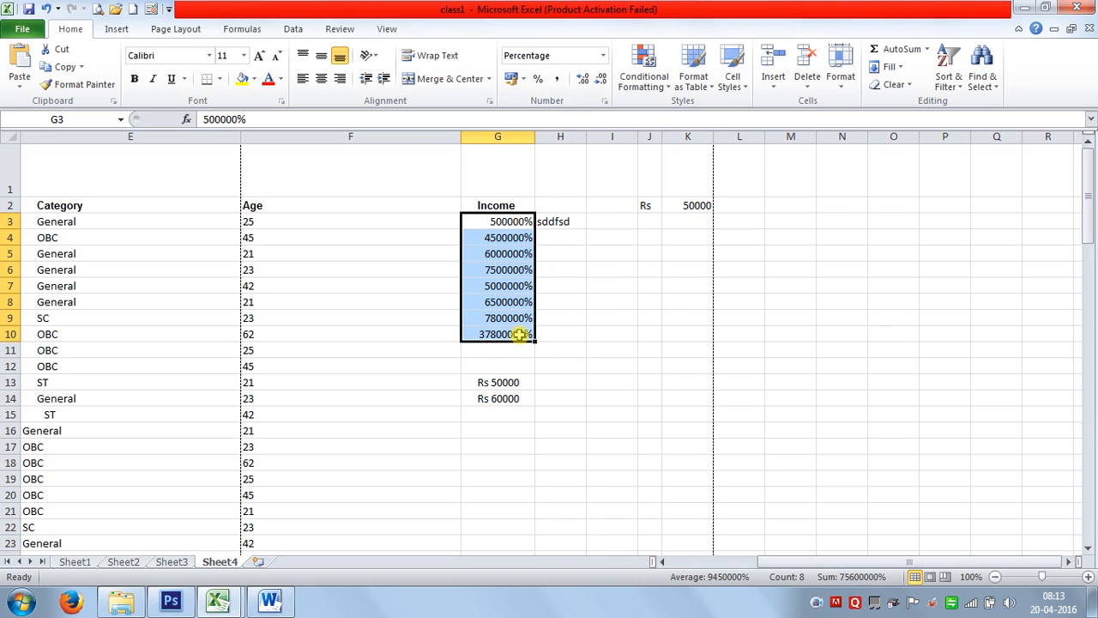
left_click(604, 59)
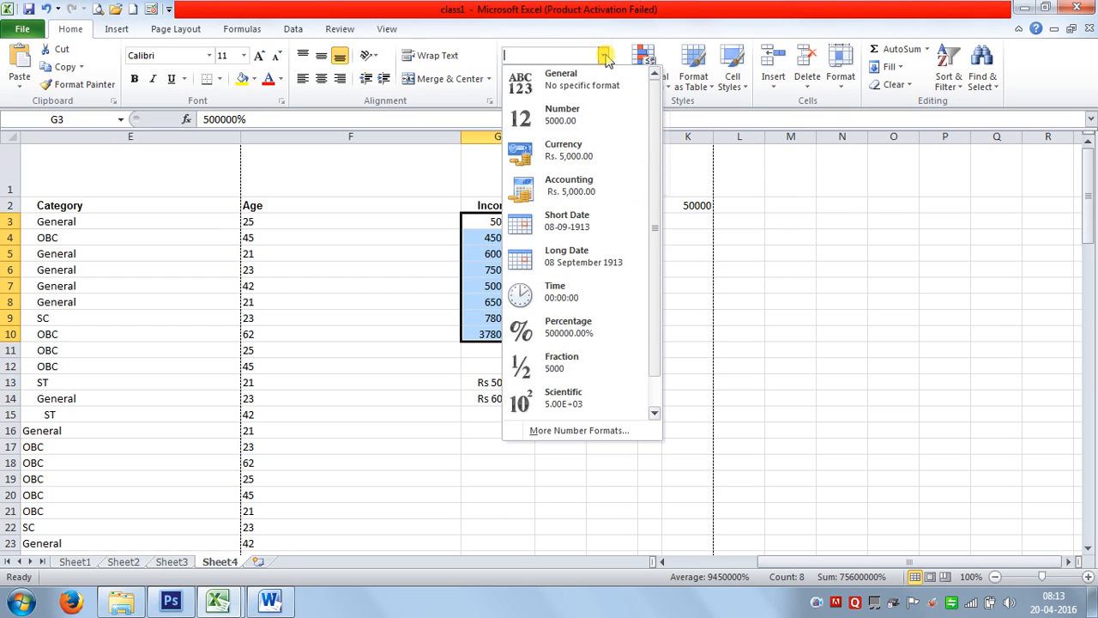
left_click(595, 93)
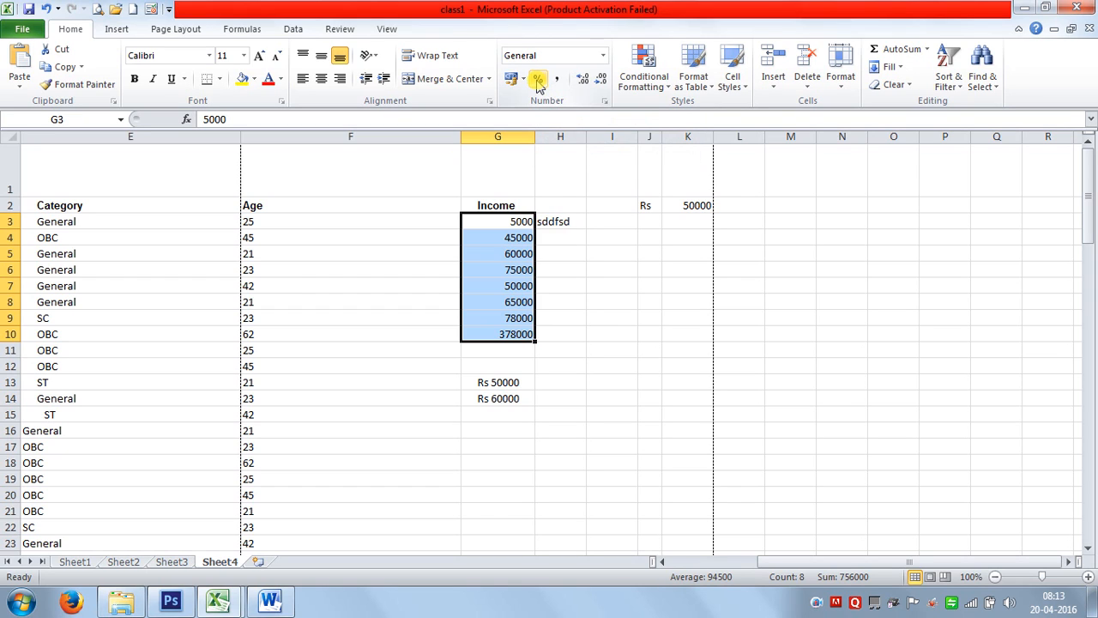
Enter 46546546 in I10, try Percent Style, then keep it in General format.
left_click(595, 332)
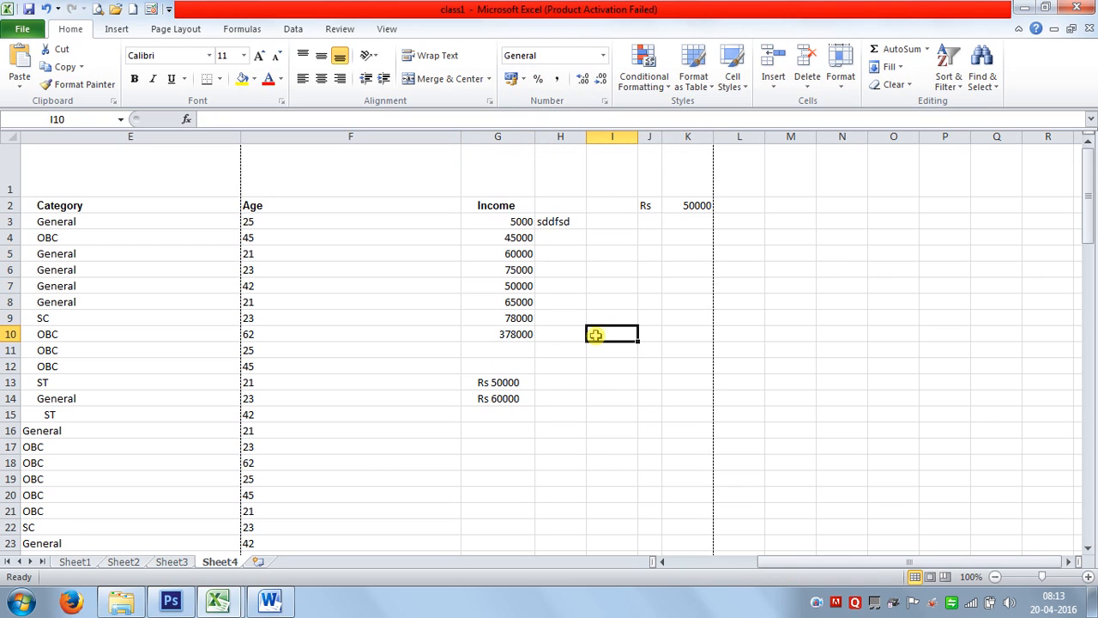
type("46546546")
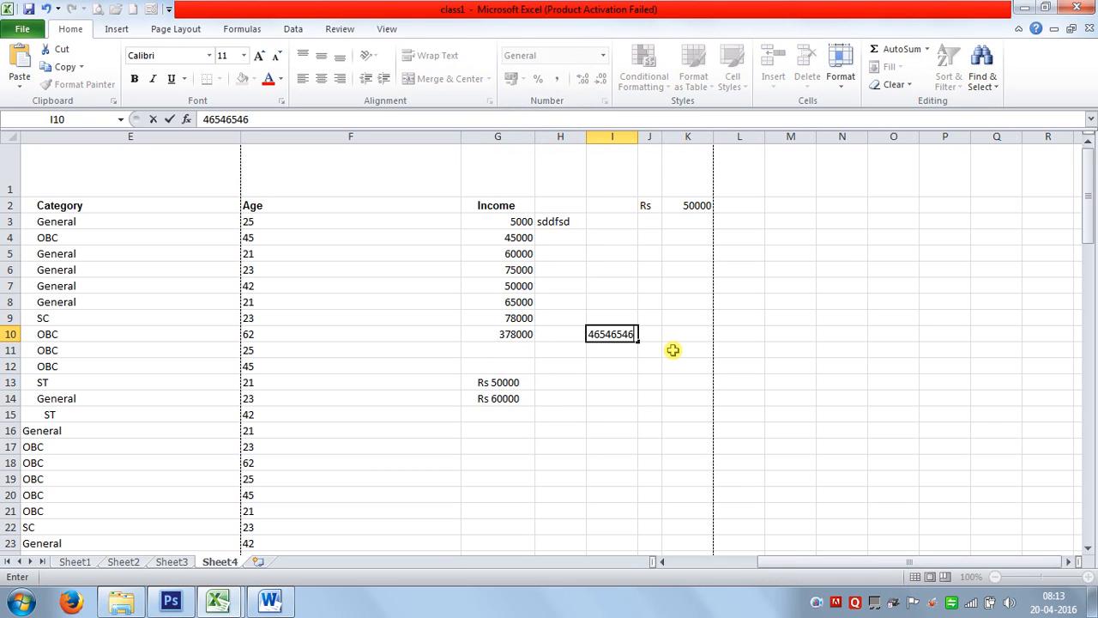
key("Return")
left_click(621, 334)
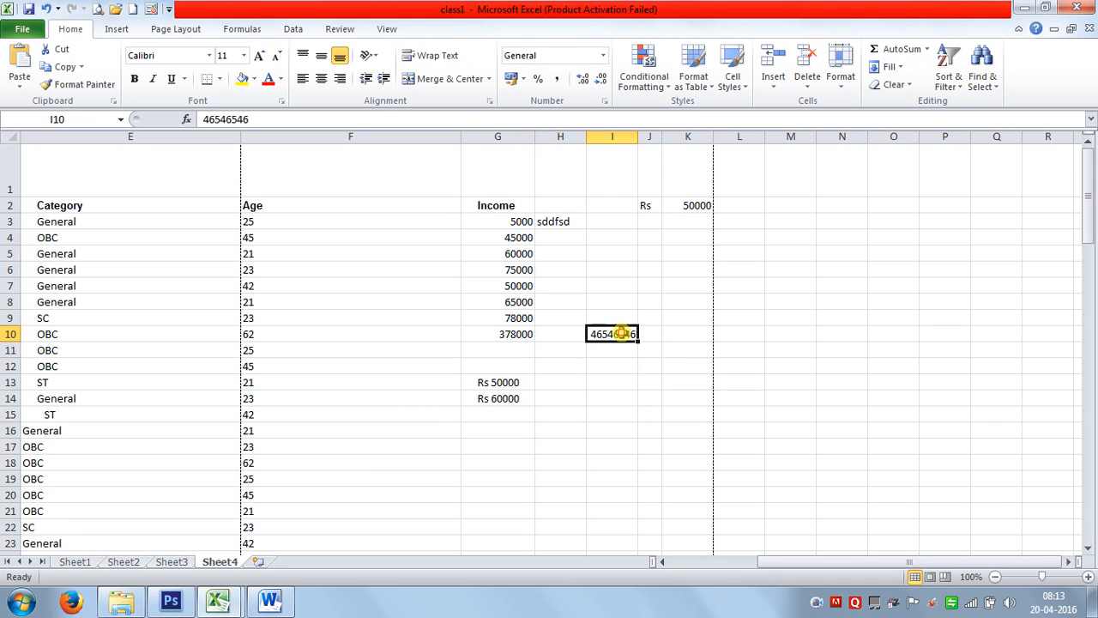
left_click(538, 80)
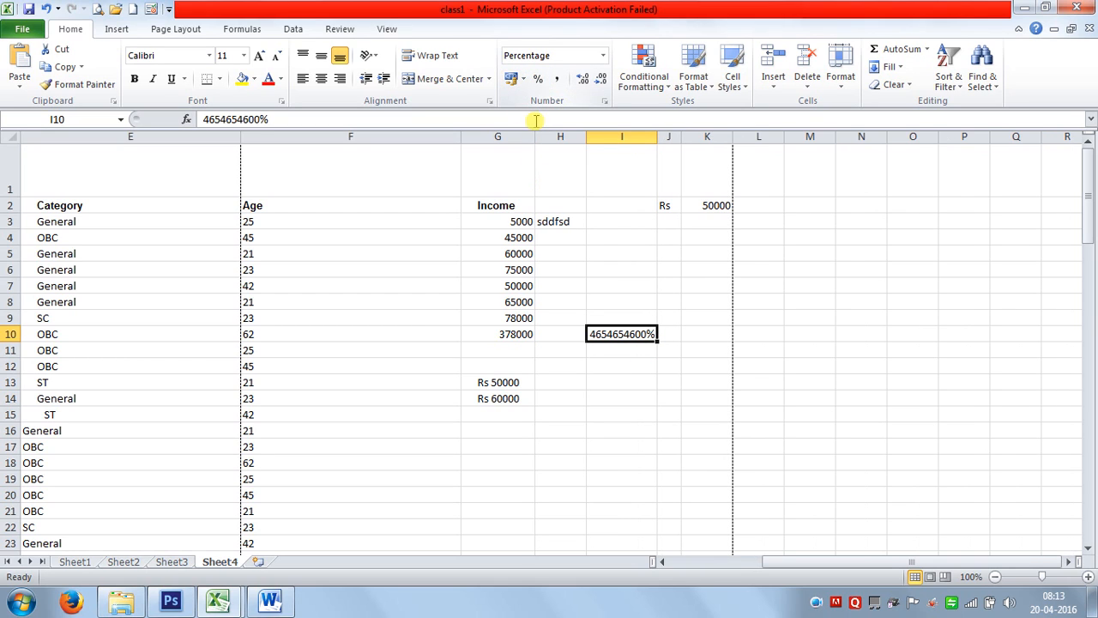
left_click(603, 55)
left_click(571, 83)
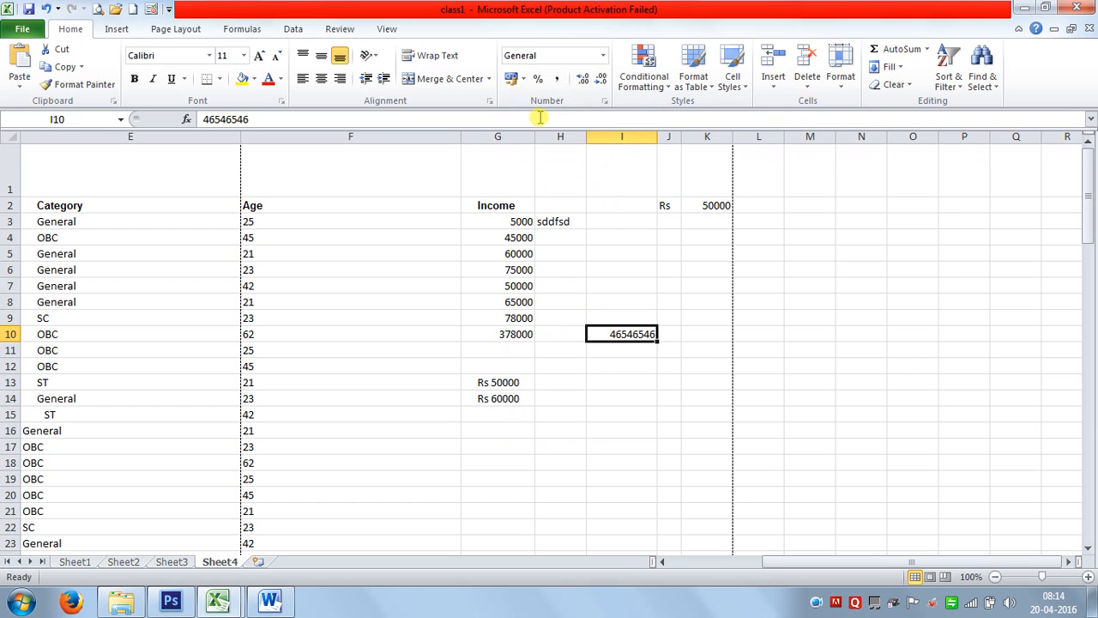
left_click(791, 255)
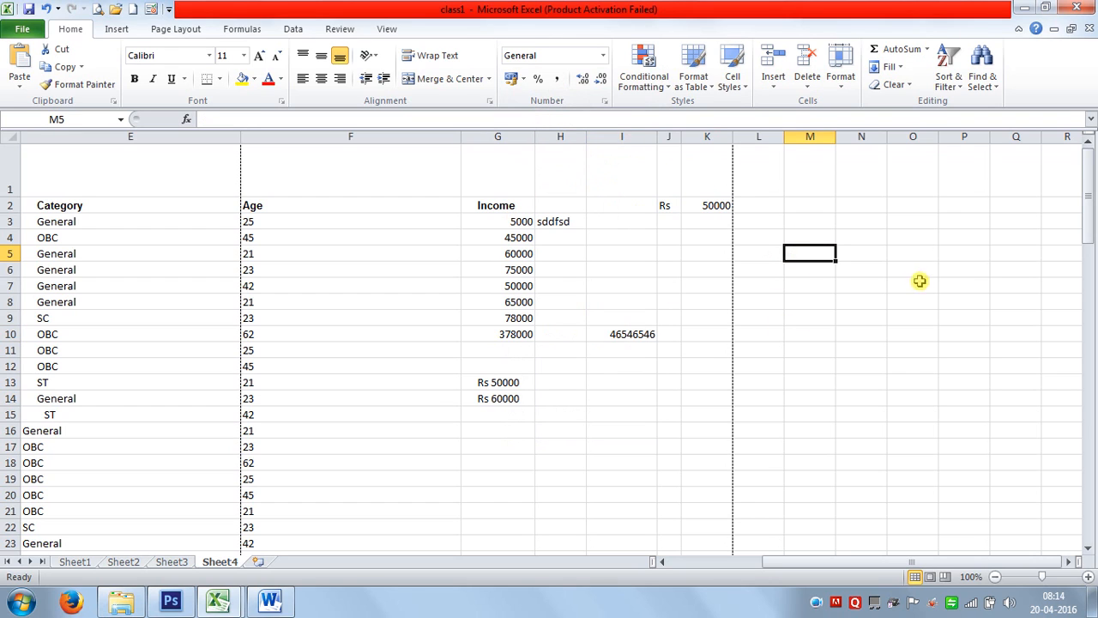
Enter the formula =today() in cell M5.
type("=t")
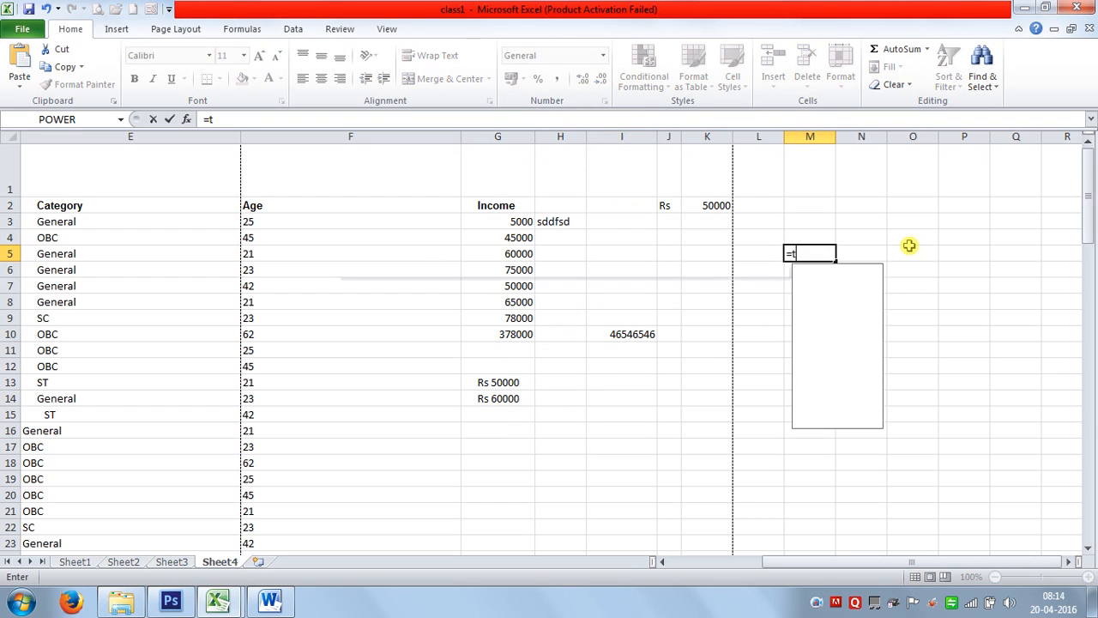
type("oday(")
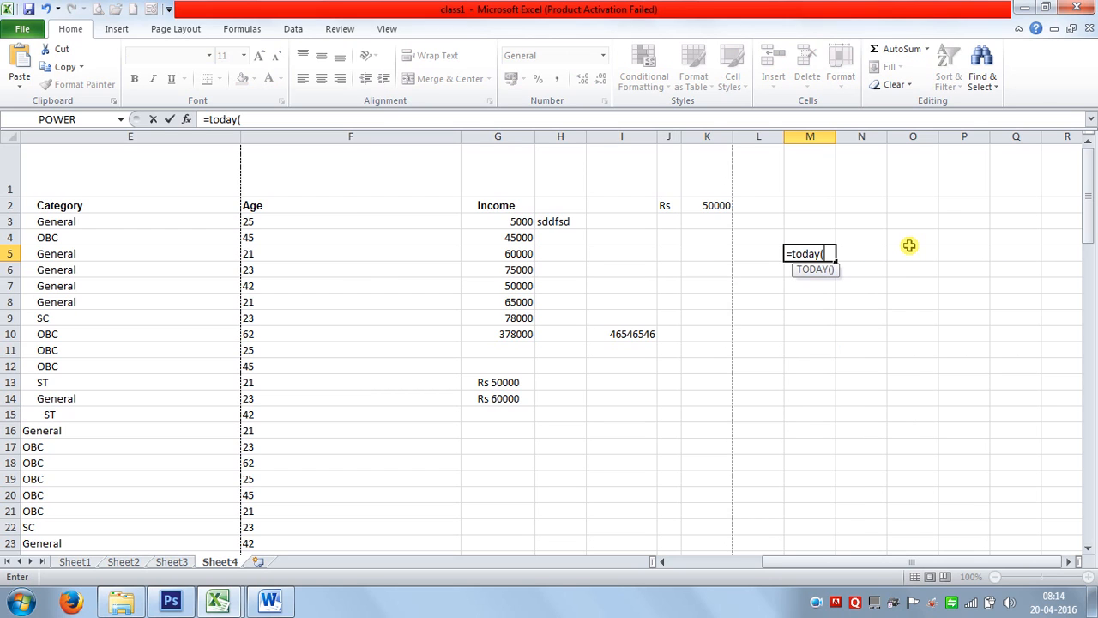
key("Return")
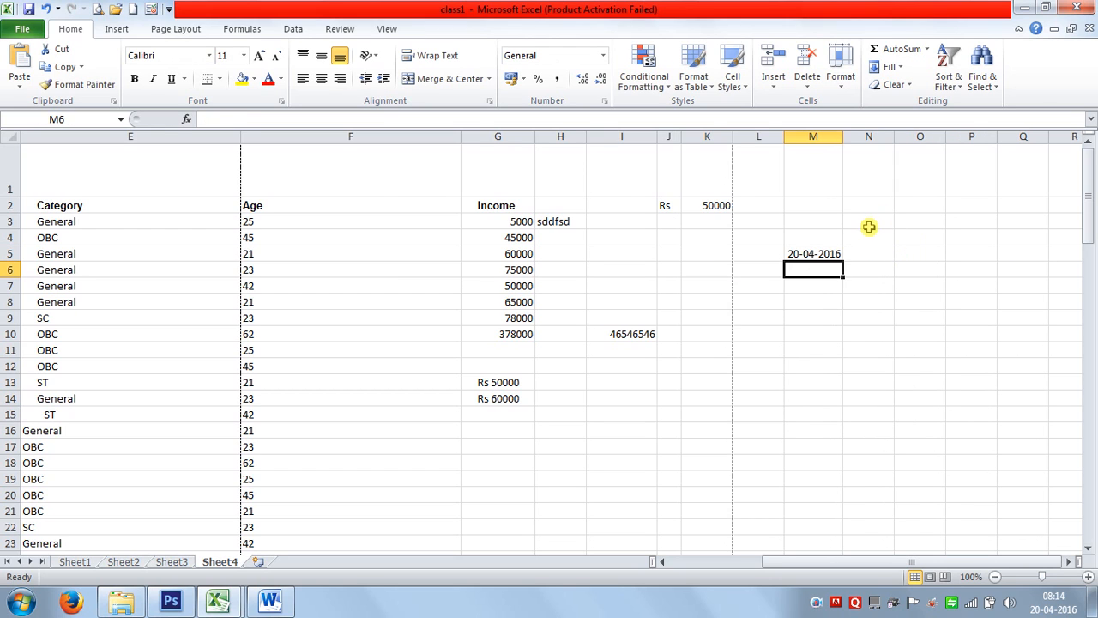
left_click(825, 255)
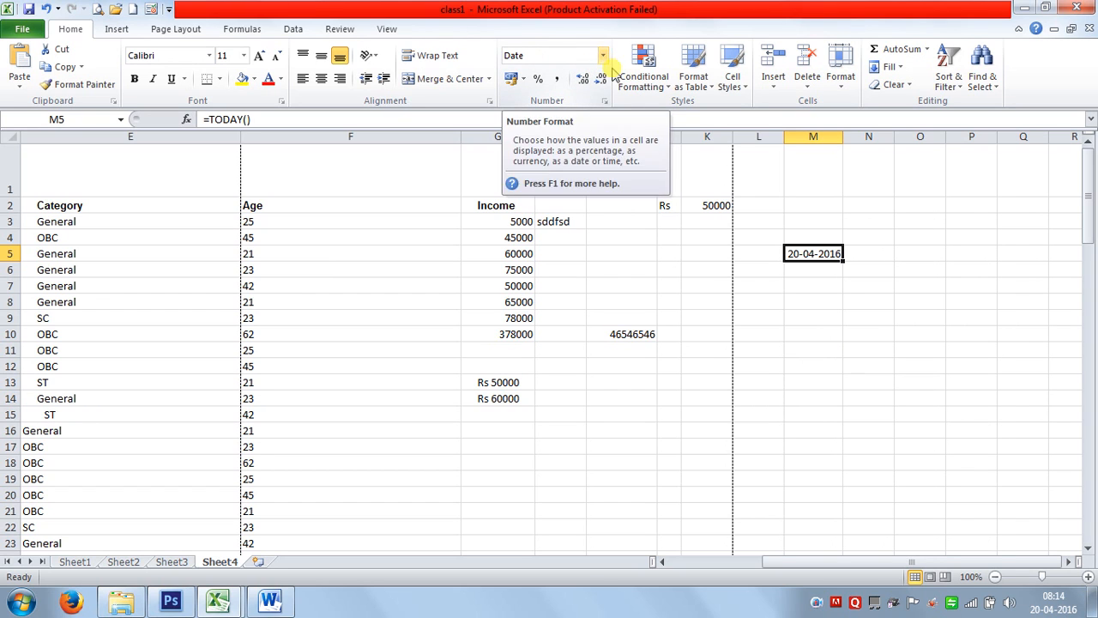
Format M5 with the '14 March 2001' long date style, showing 20 April 2016.
key("ctrl+1")
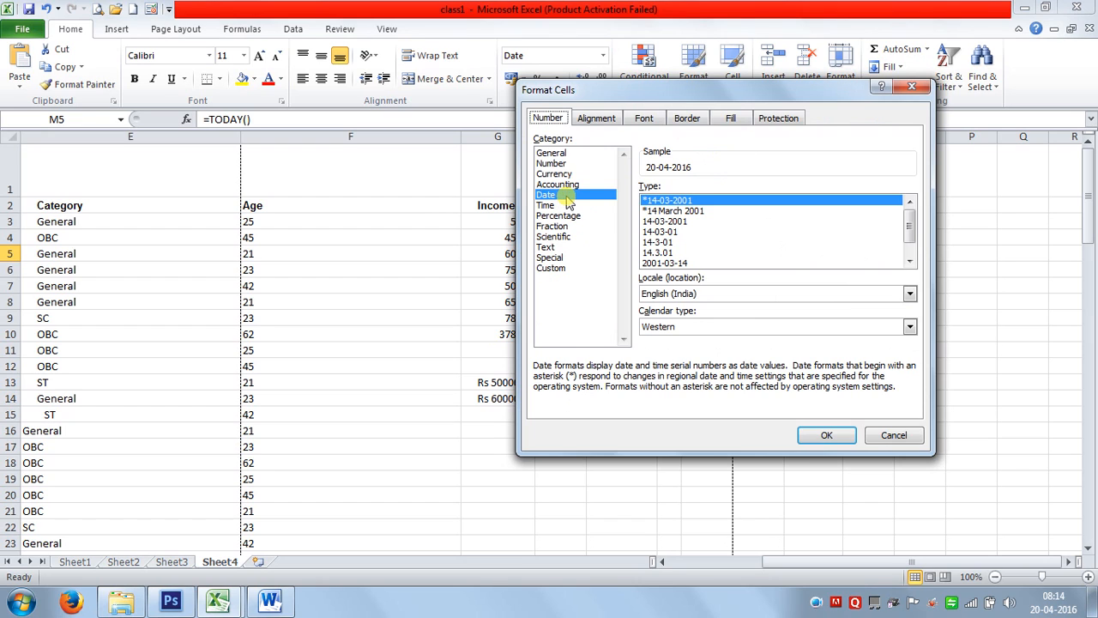
left_click(697, 212)
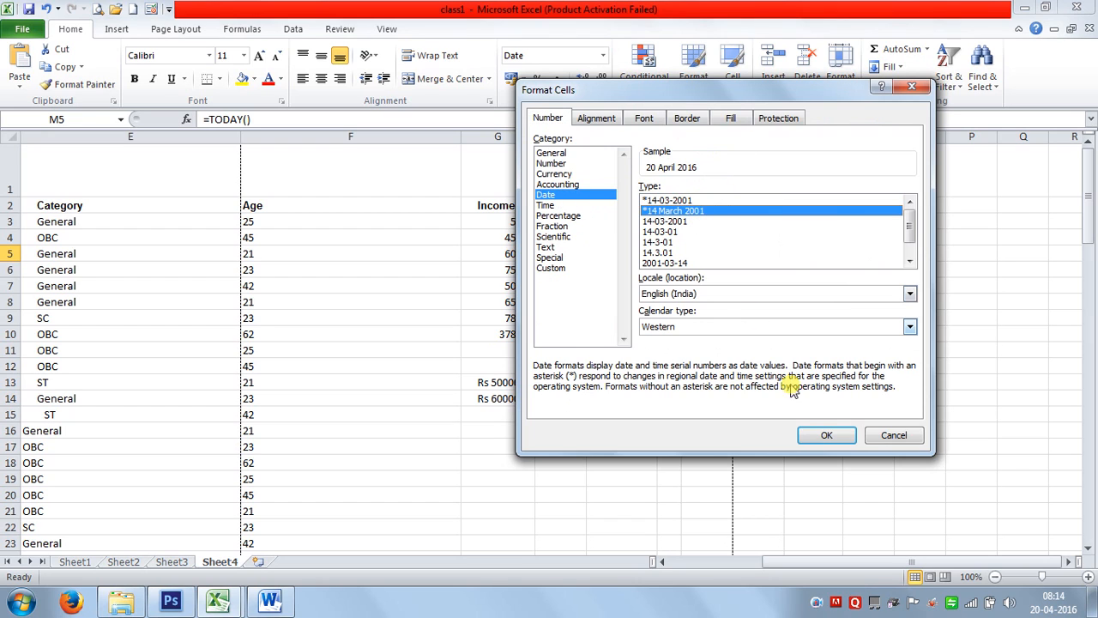
left_click(823, 434)
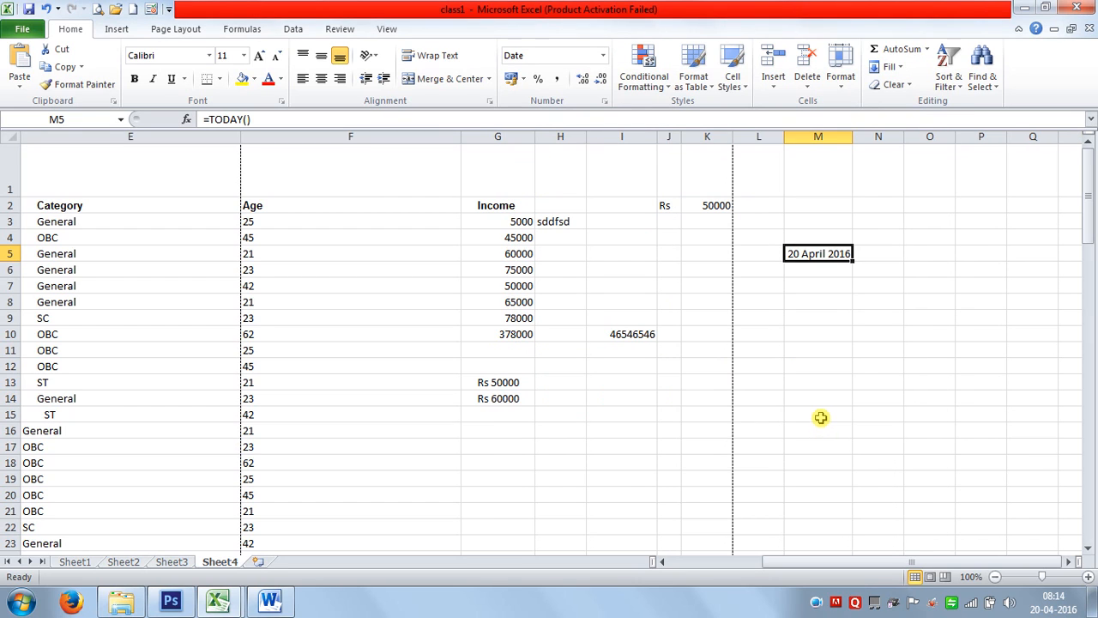
key("ctrl+1")
left_click(664, 263)
scroll(720, 310, "down", 1)
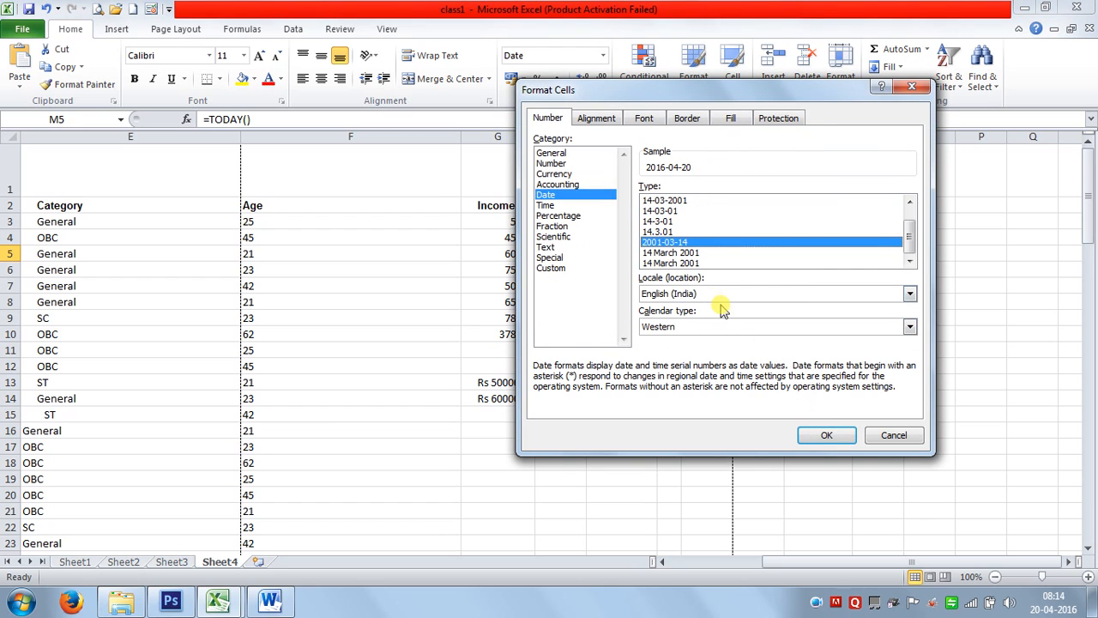
left_click(677, 252)
left_click(826, 434)
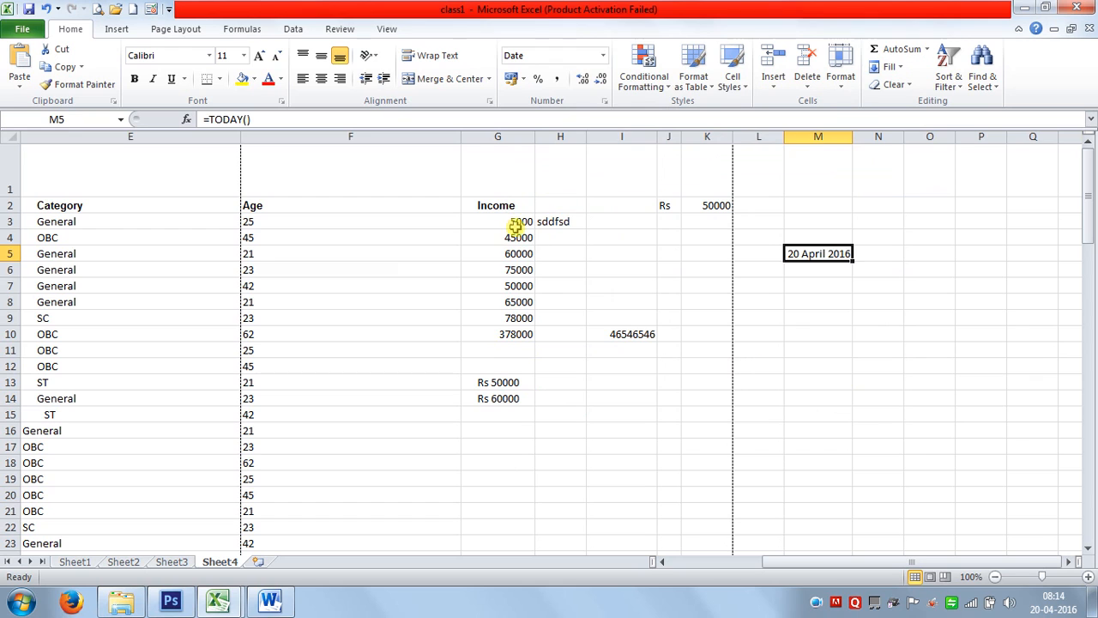
Give Income cells G3:G10 the Number format with two decimals.
left_click_drag(518, 225, 527, 331)
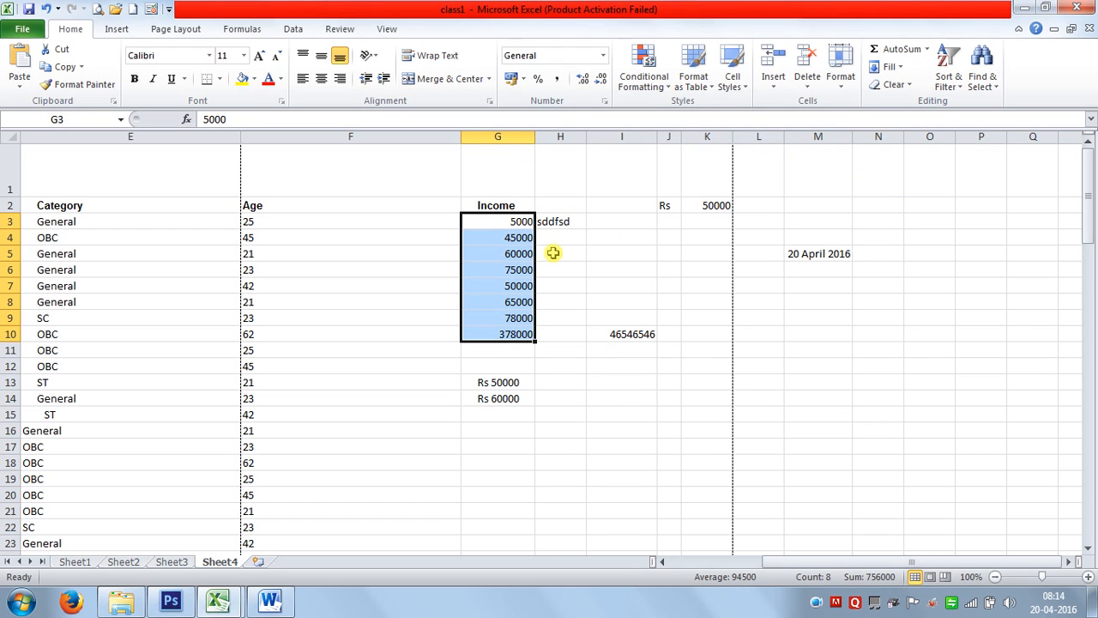
key("ctrl+1")
left_click(554, 163)
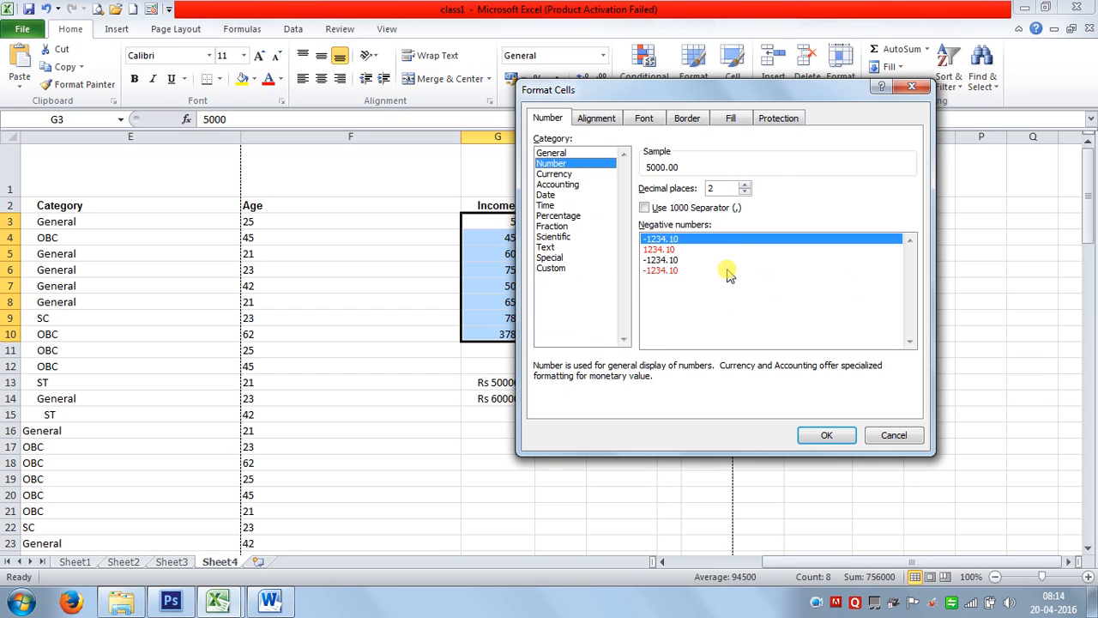
left_click(665, 248)
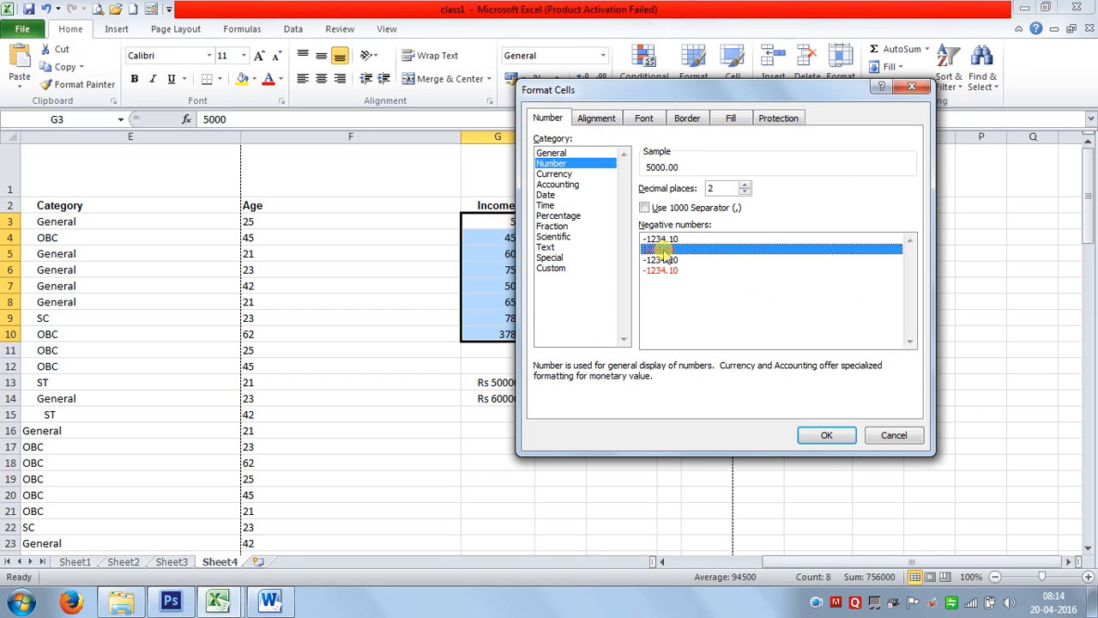
left_click(810, 434)
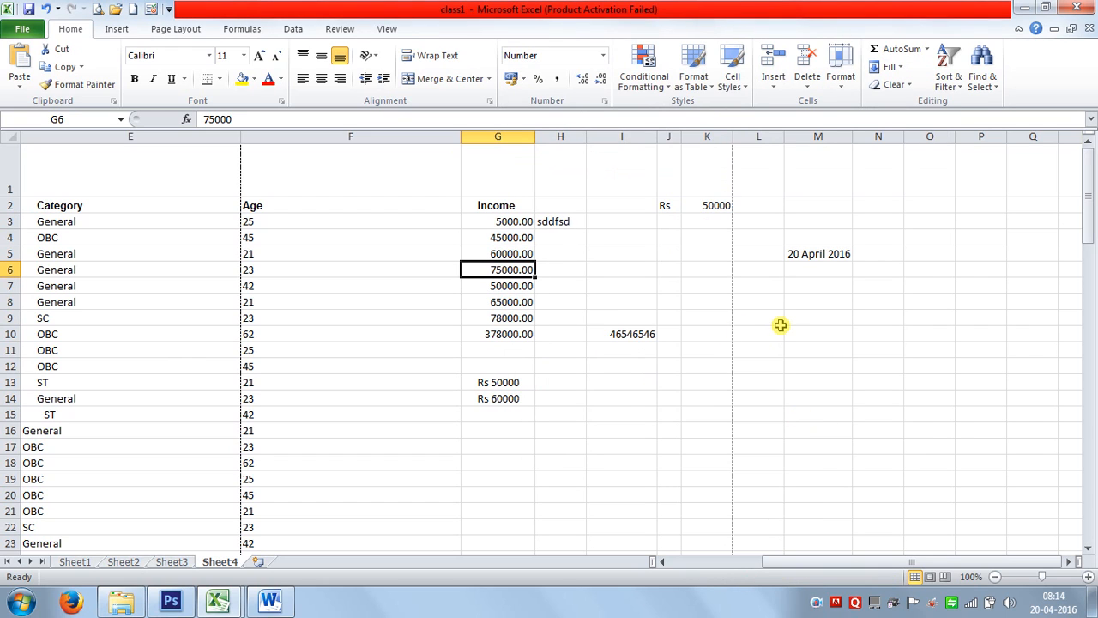
Change G6 to -5656 and show negatives in G3:G10 with a black minus sign.
type("-5656")
key("Return")
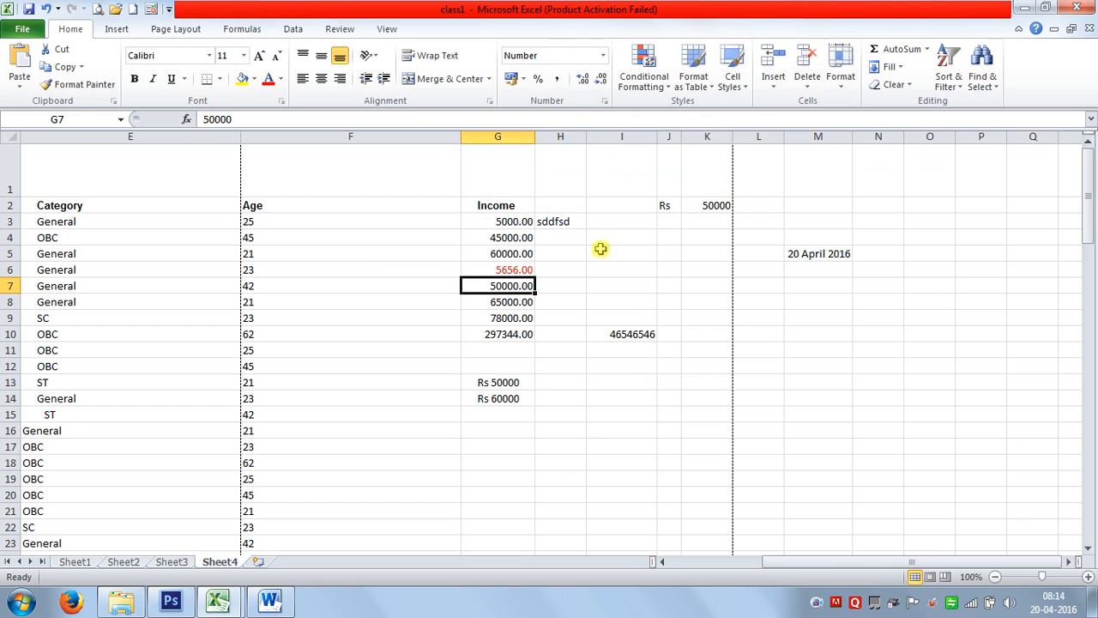
left_click_drag(501, 223, 511, 337)
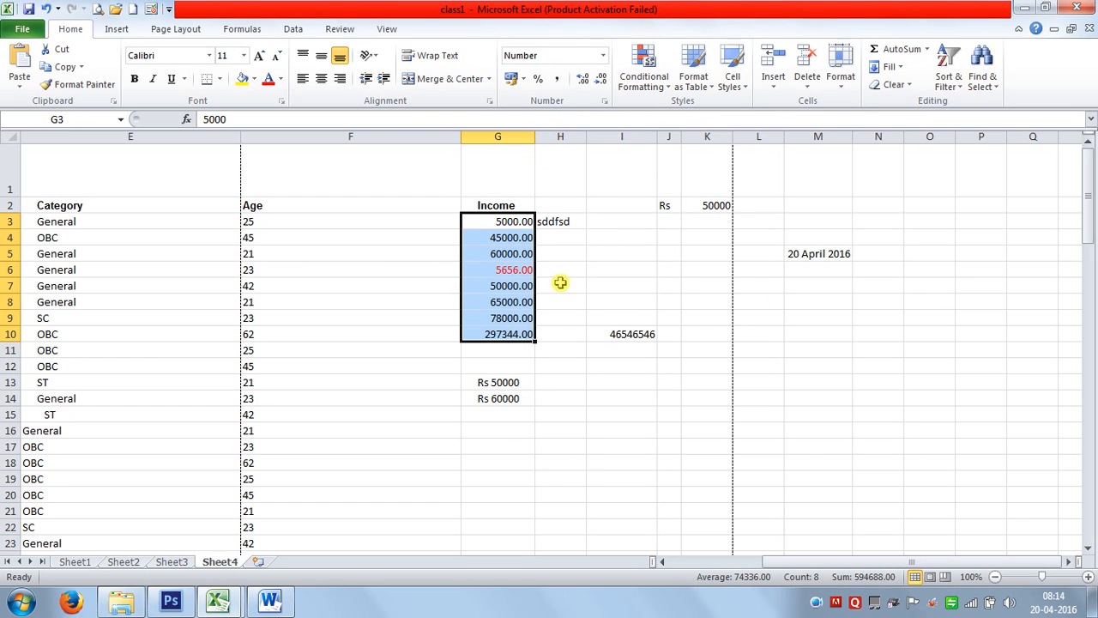
key("ctrl+1")
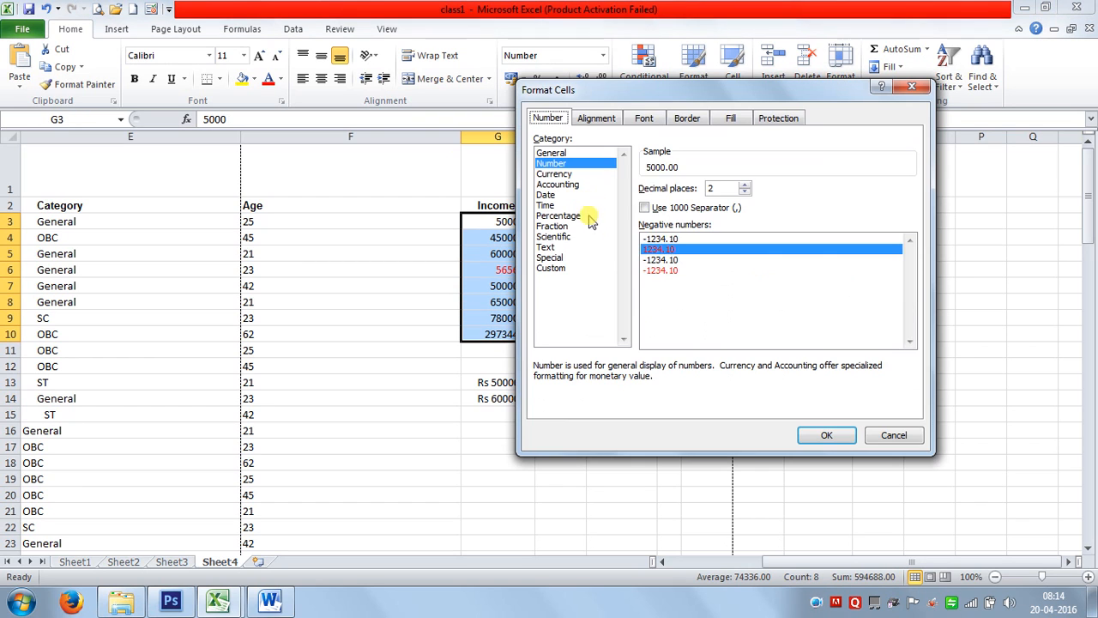
left_click(665, 240)
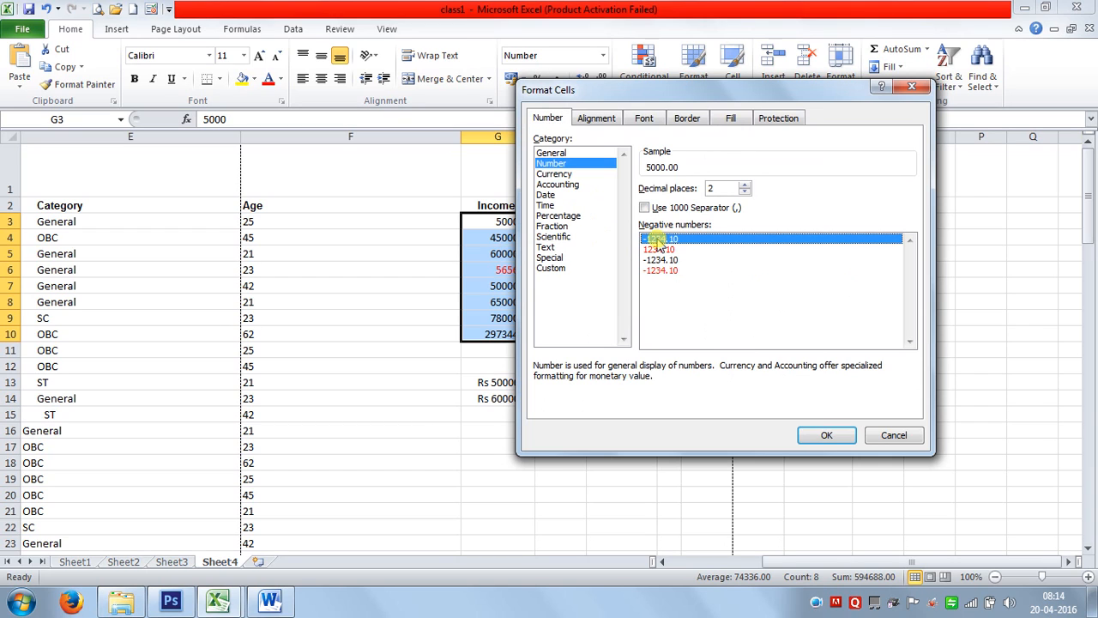
left_click(674, 271)
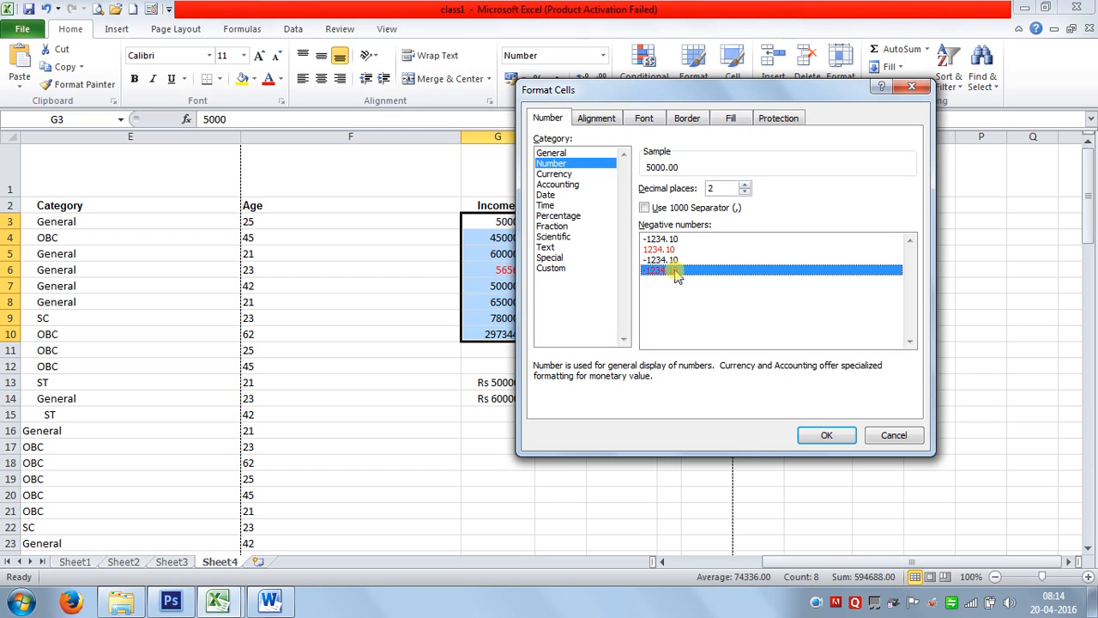
left_click(663, 241)
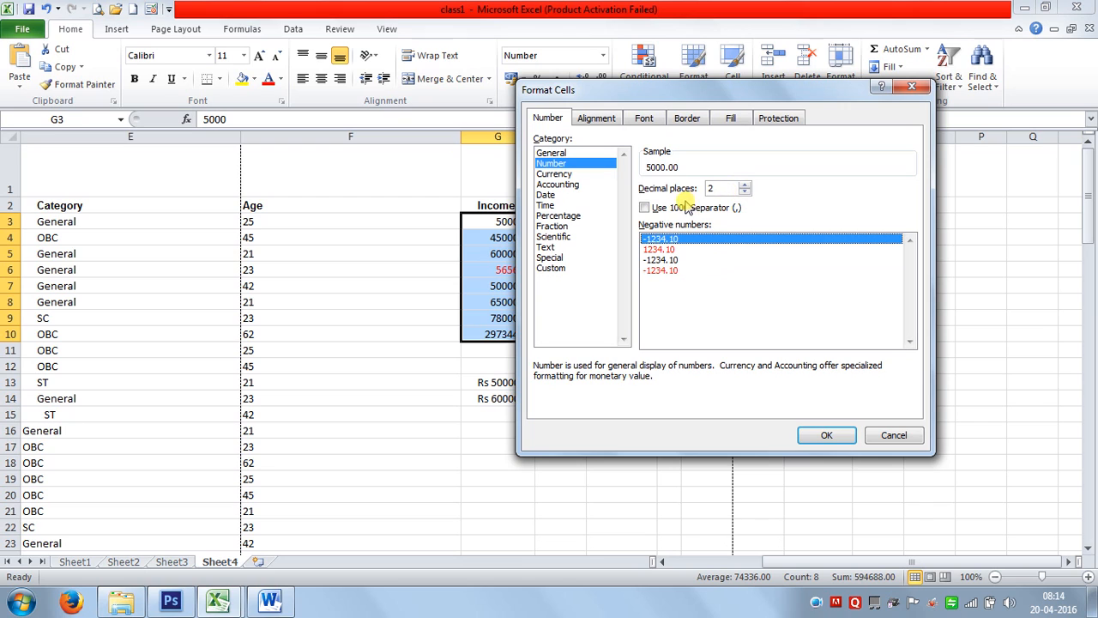
left_click(819, 438)
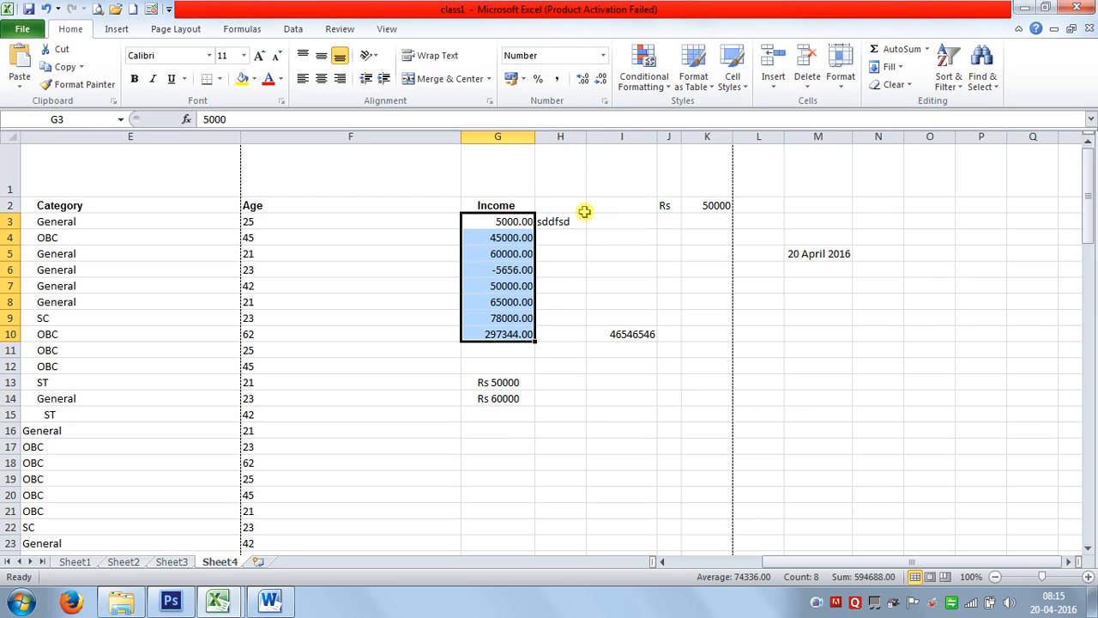
Switch the Income cells G3:G10 to General format, showing whole numbers.
key("ctrl+1")
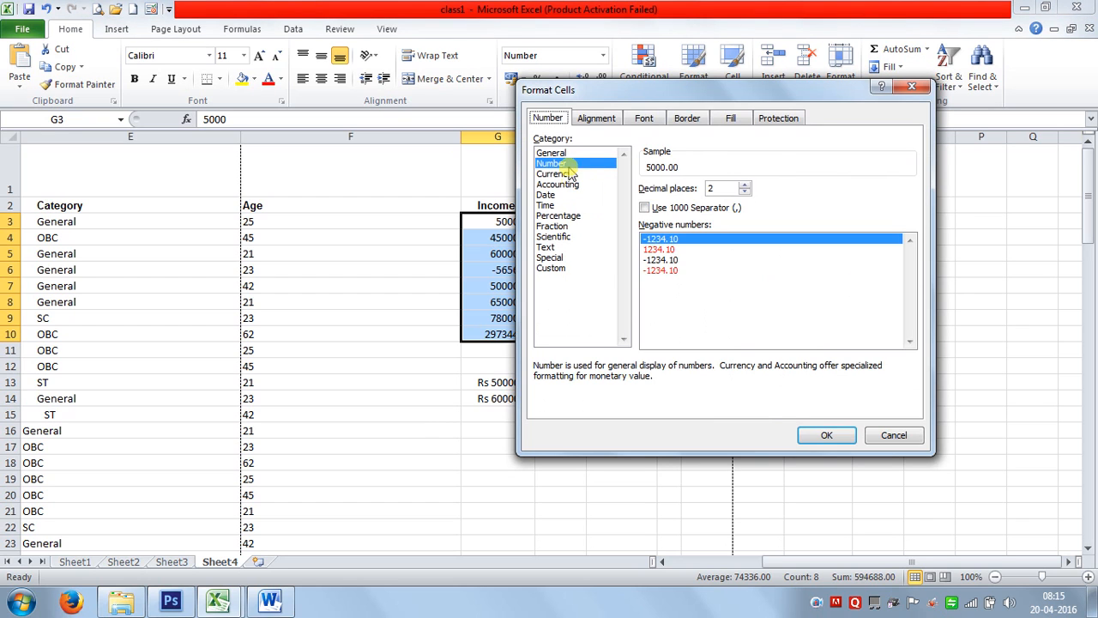
left_click(555, 154)
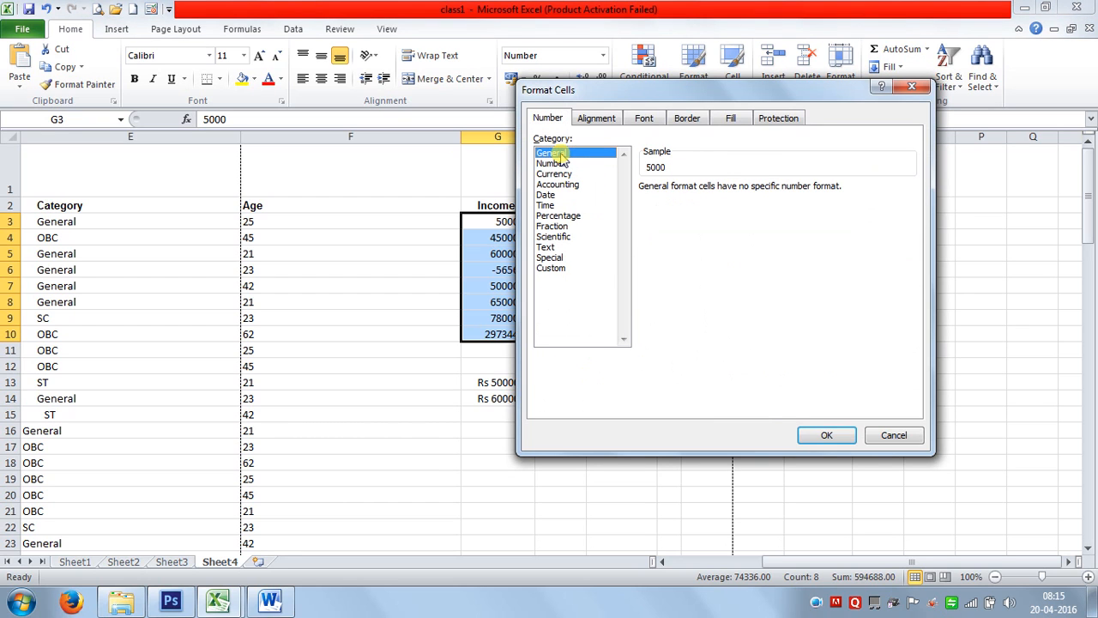
left_click(822, 433)
Browse the Currency, Accounting (Rs.), Date and Time formats, then cancel without changes.
key("ctrl+1")
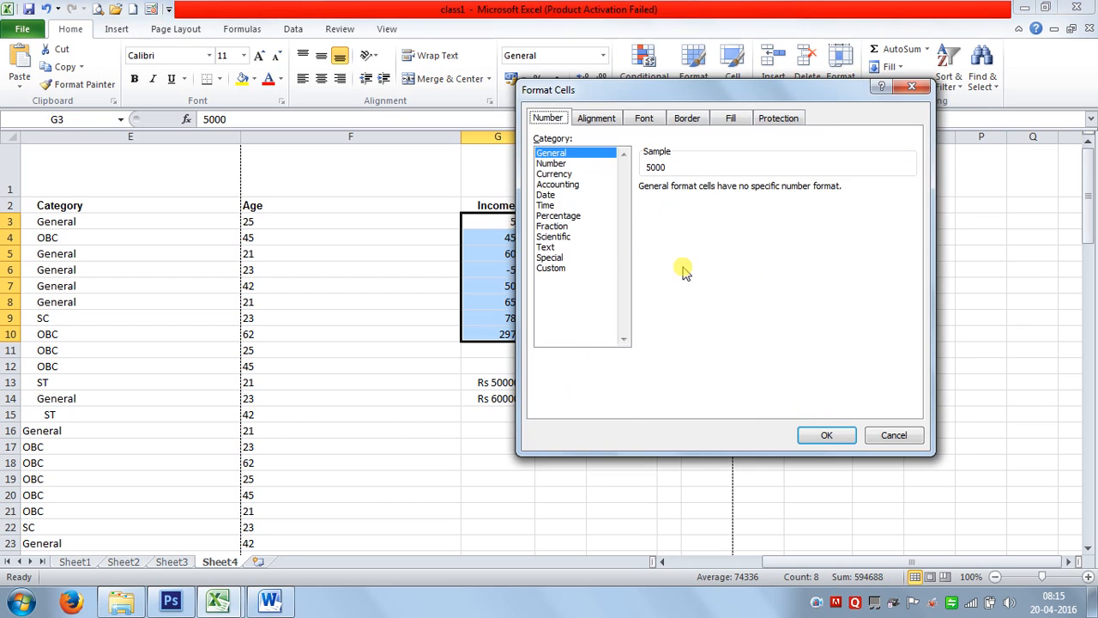
left_click(553, 173)
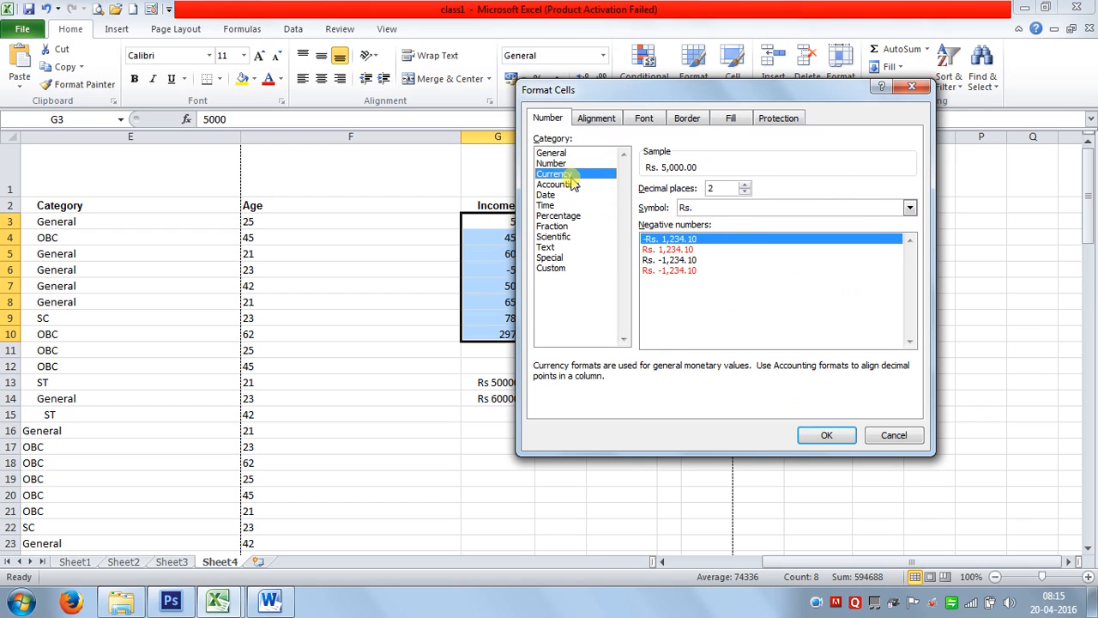
left_click(768, 210)
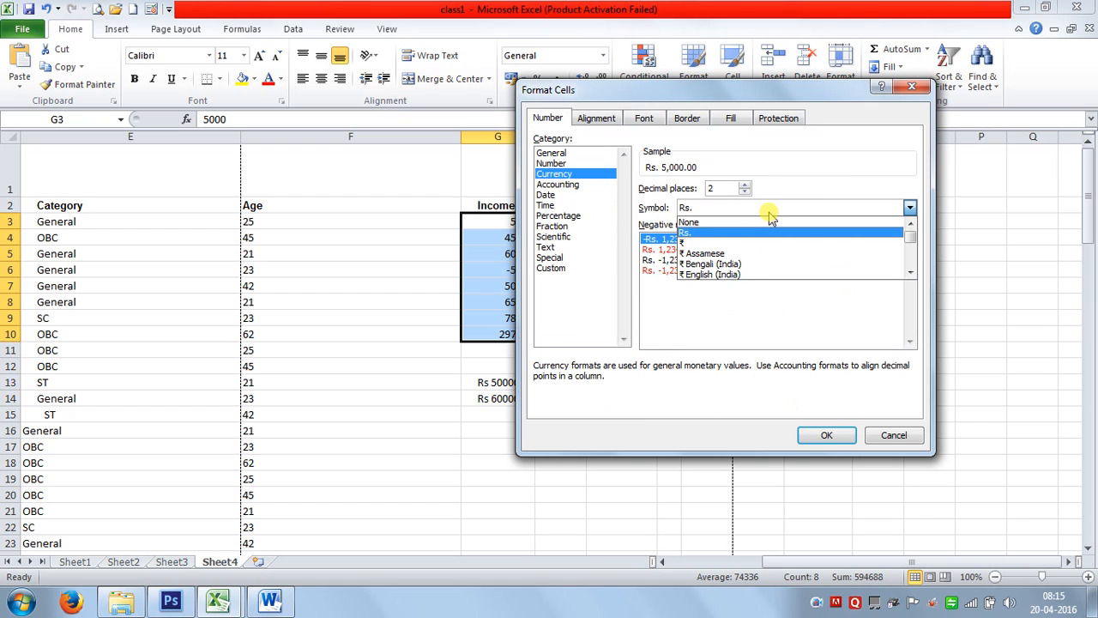
left_click(770, 215)
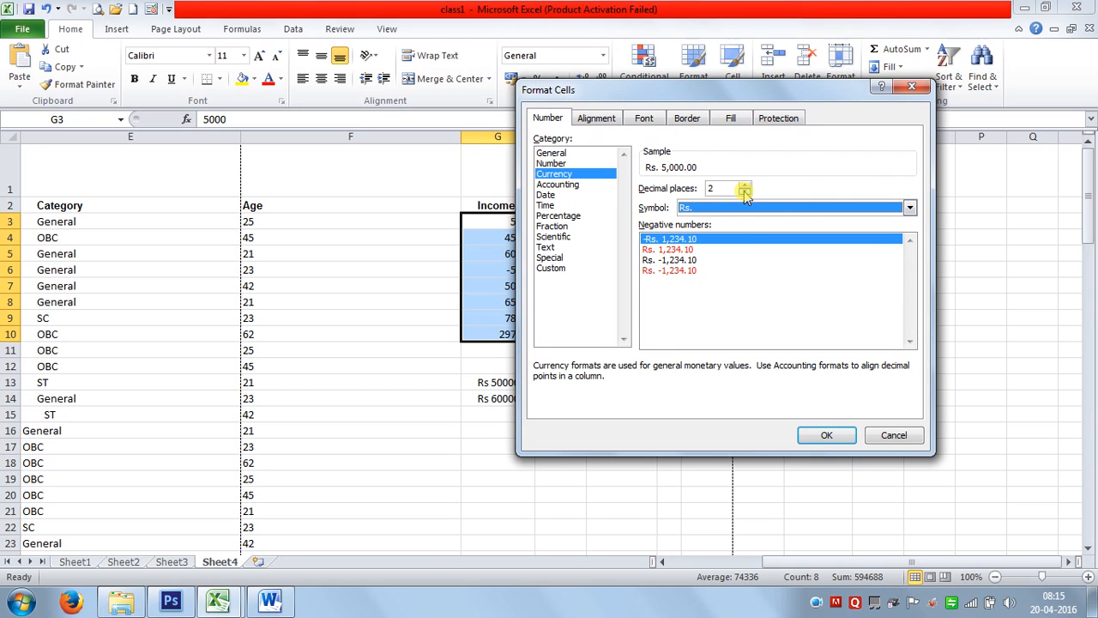
left_click(556, 185)
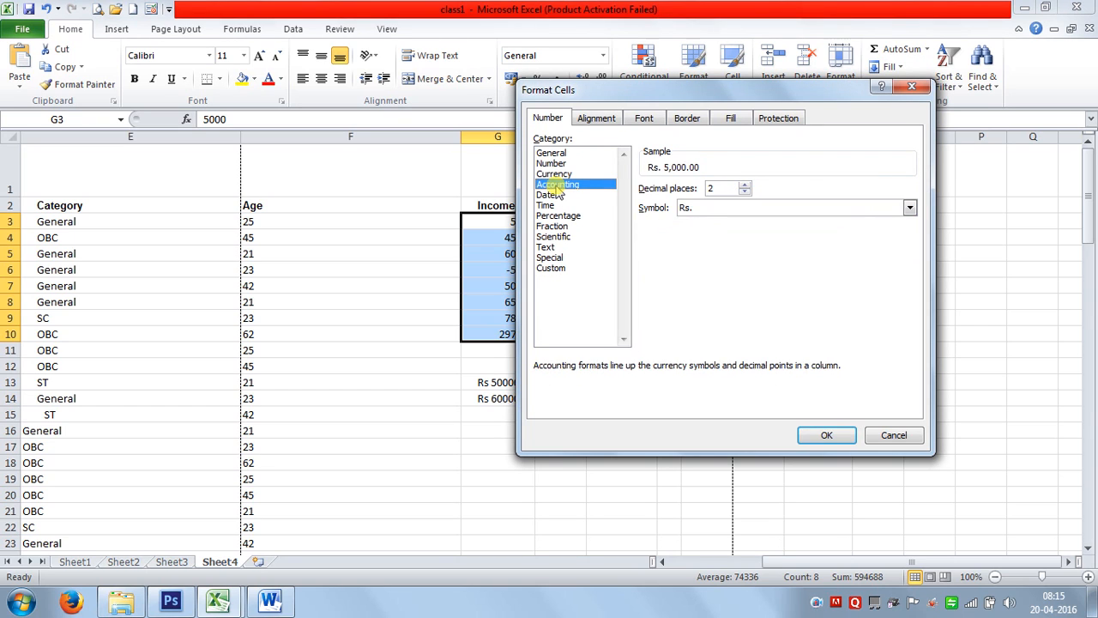
left_click(763, 207)
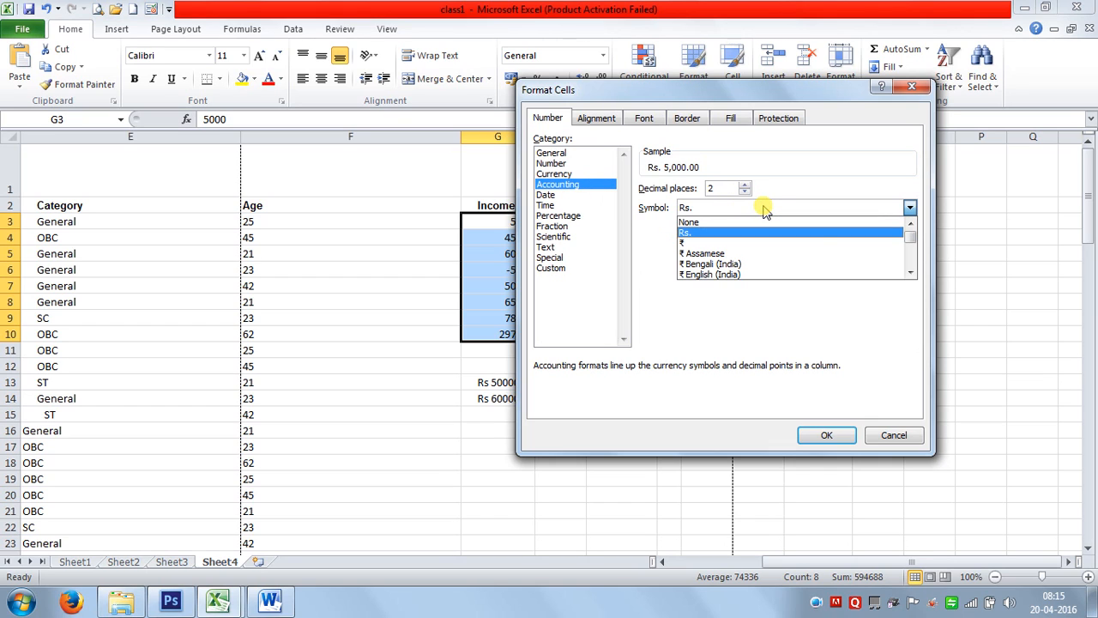
left_click(764, 209)
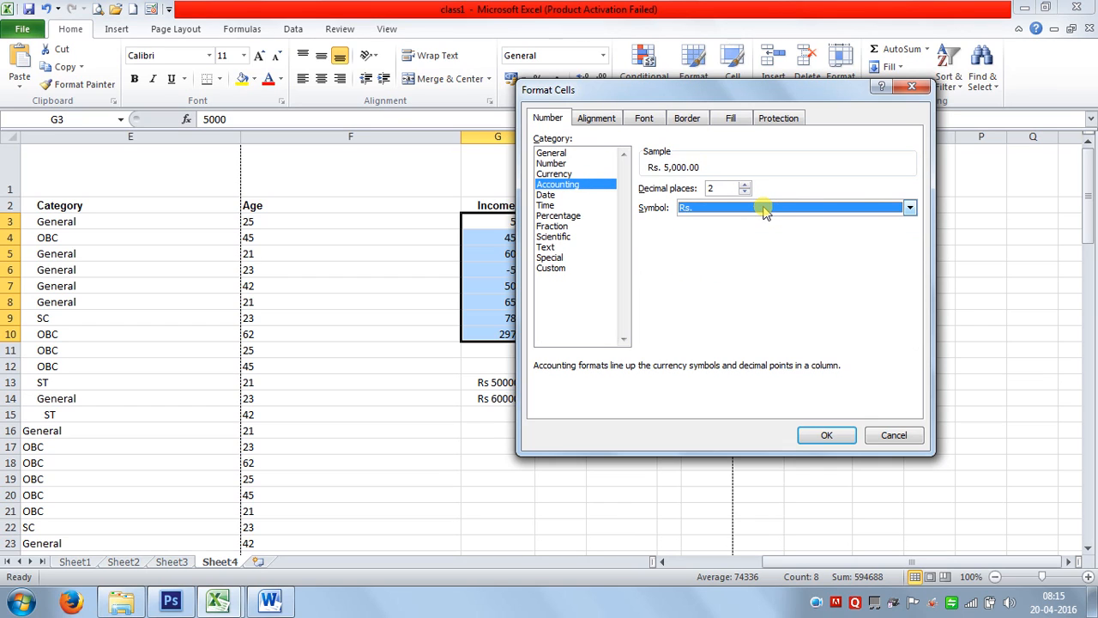
left_click(547, 196)
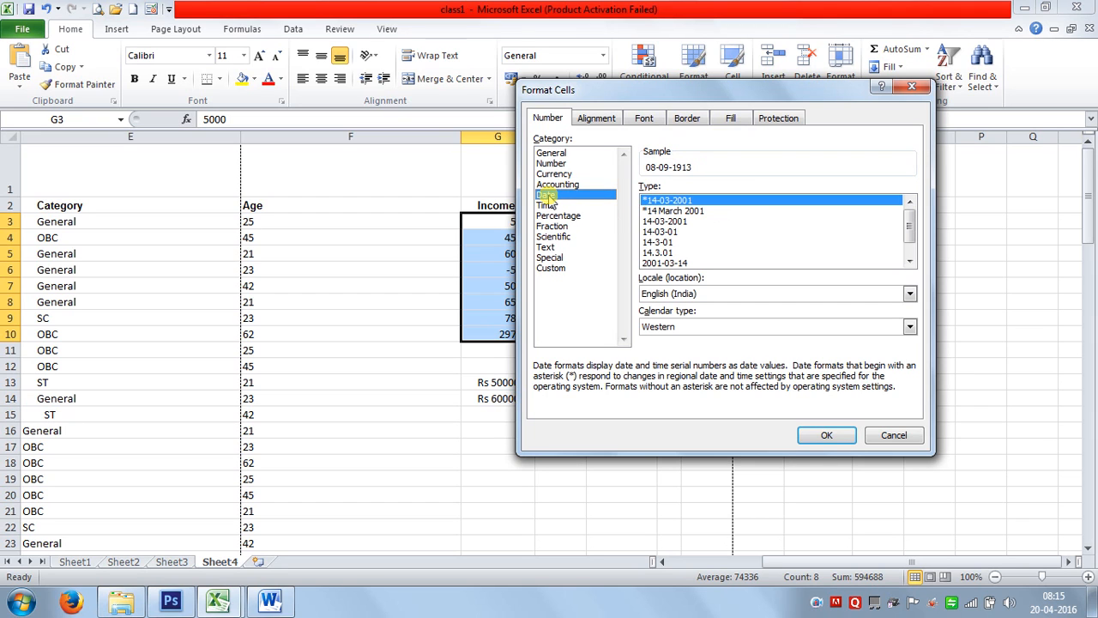
left_click(555, 205)
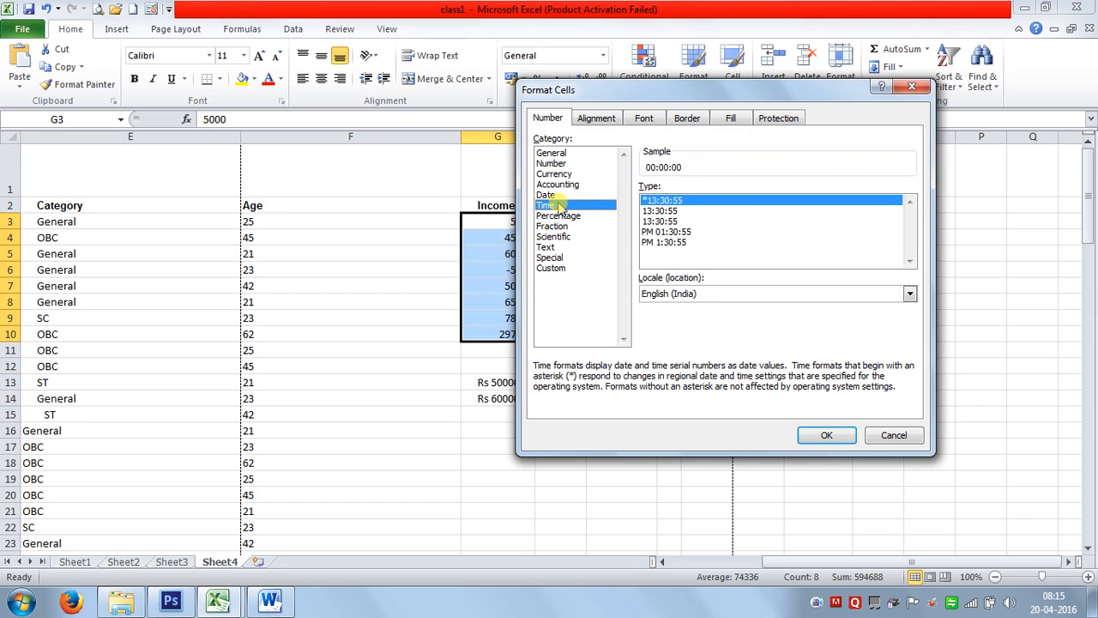
left_click(677, 211)
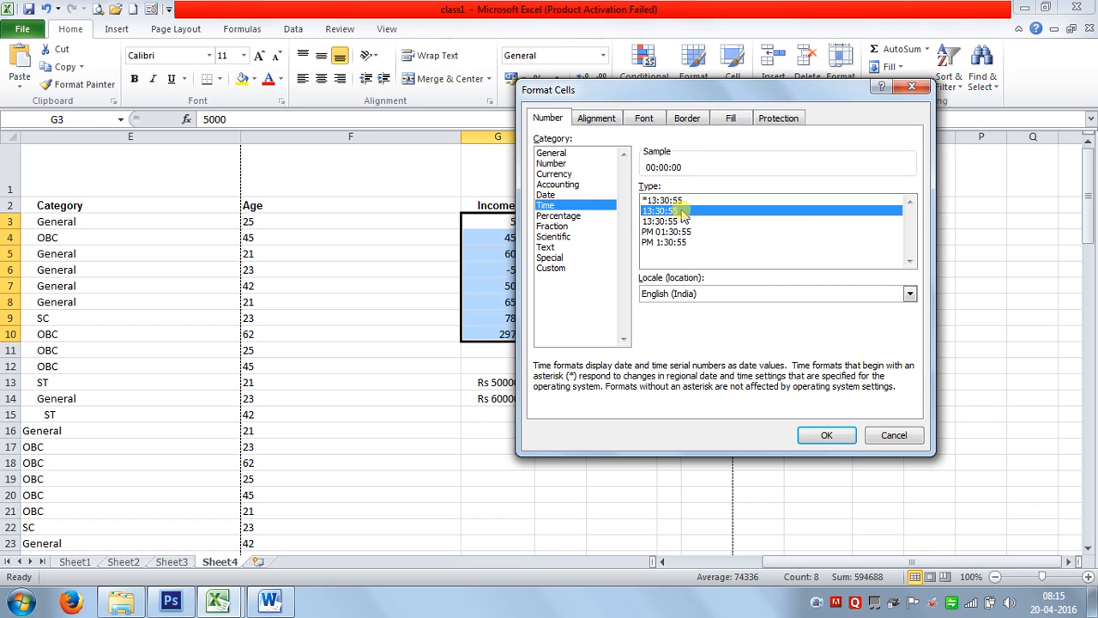
left_click(686, 233)
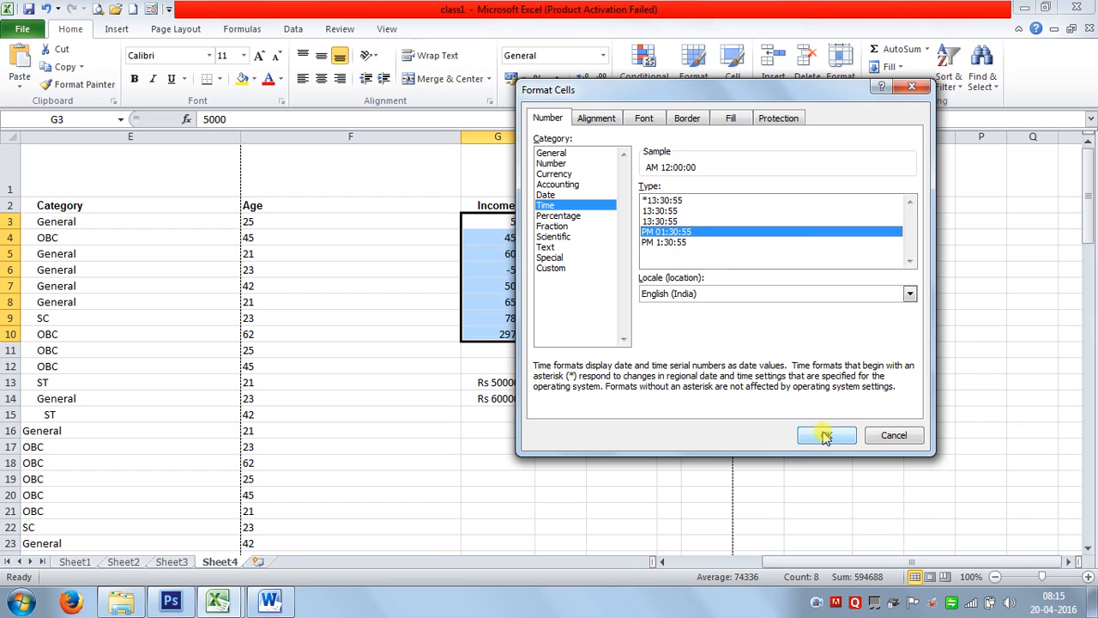
left_click(892, 435)
left_click(669, 462)
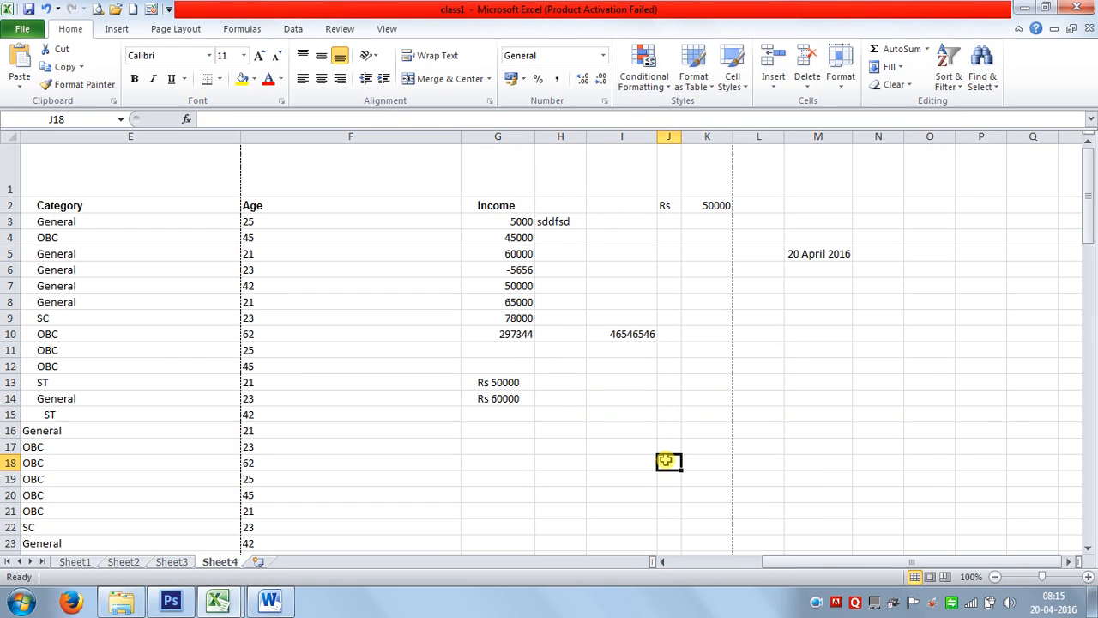
Enter =NOW() in M11 and format it with the h:mm AM/PM time format.
left_click(813, 348)
type("=now")
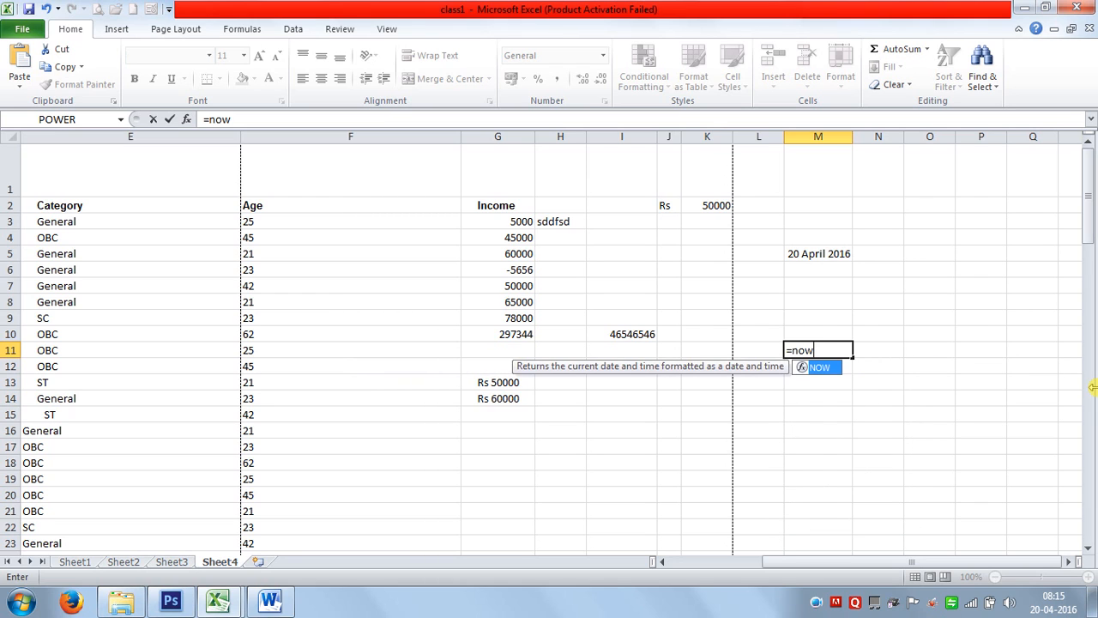
type("(")
key("Return")
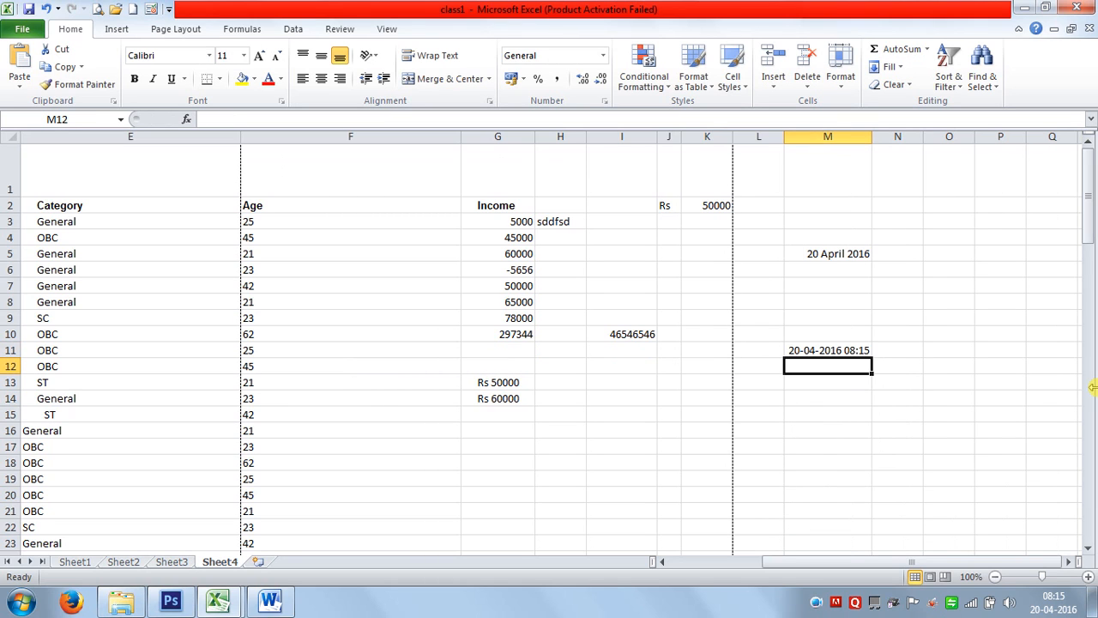
left_click(853, 351)
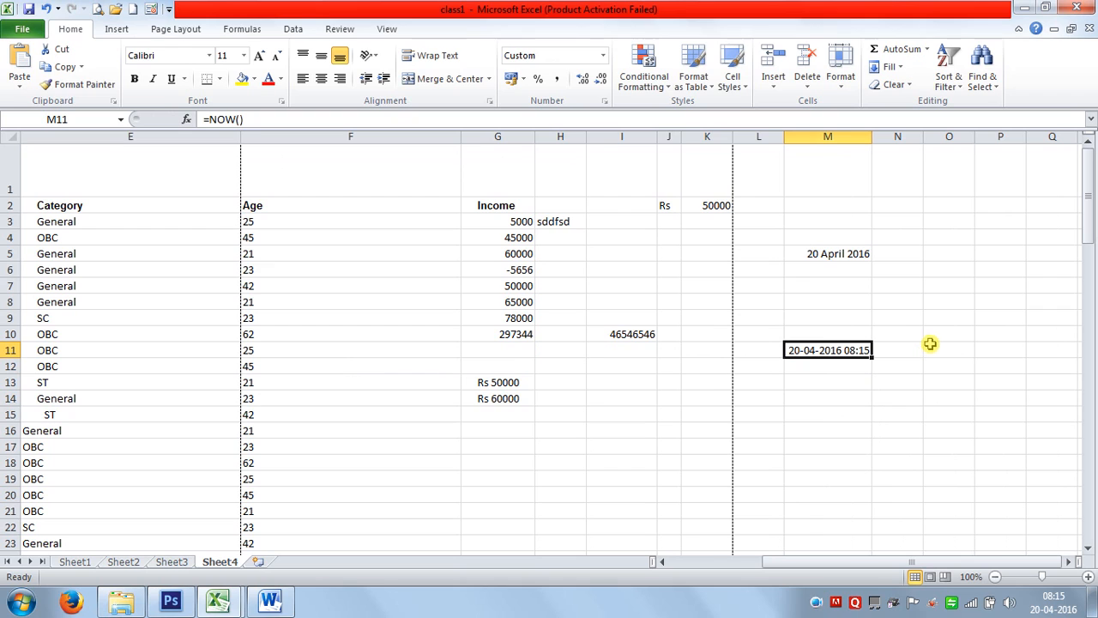
key("ctrl+1")
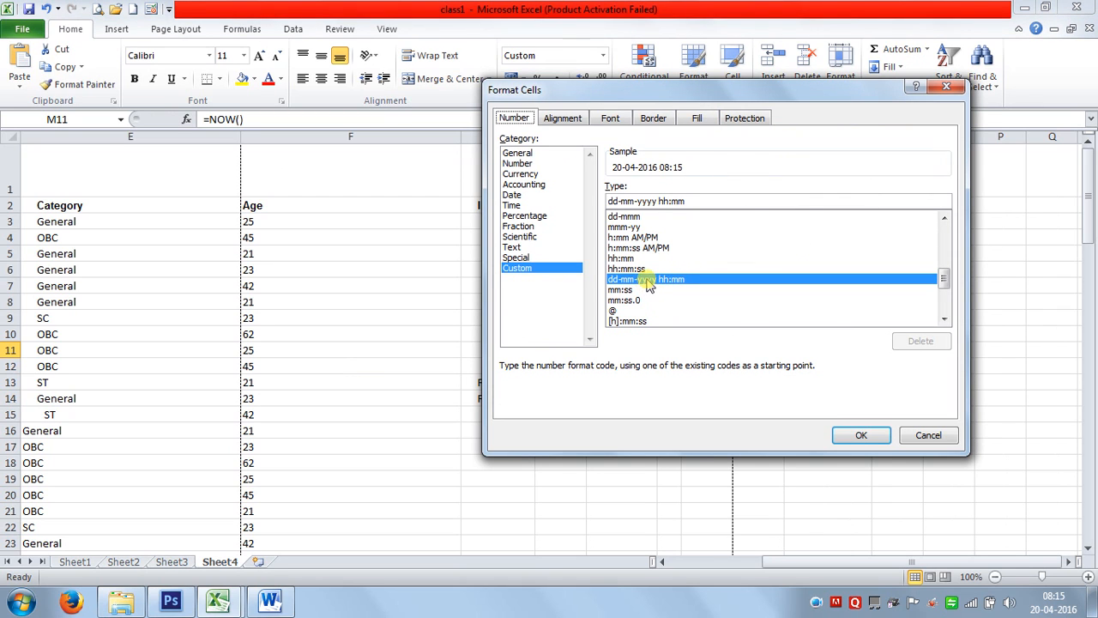
left_click_drag(651, 95, 269, 11)
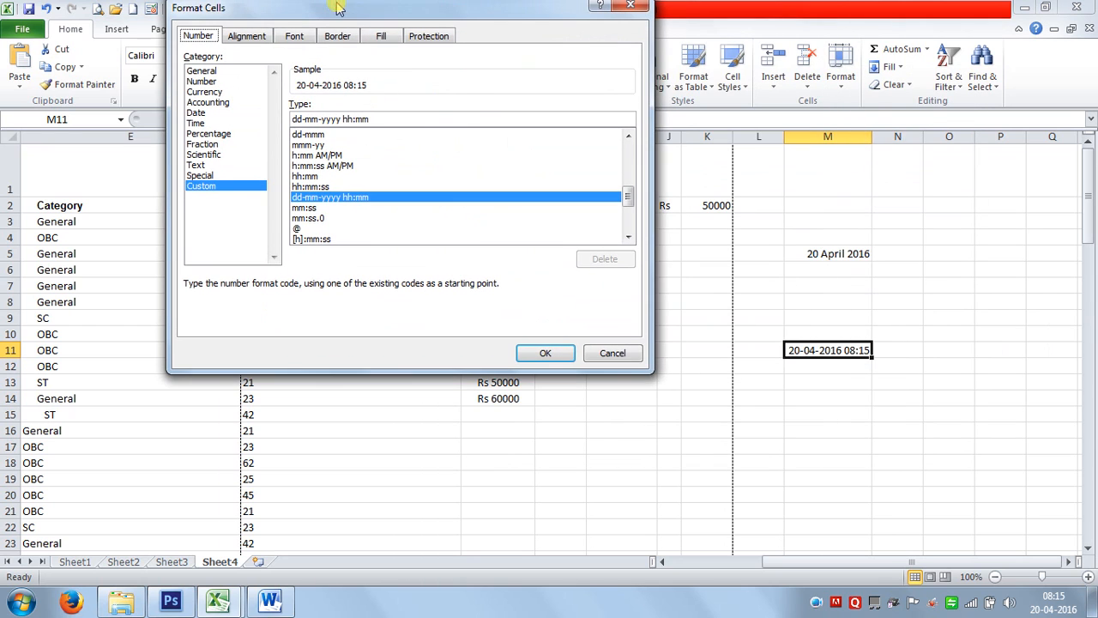
left_click(329, 156)
left_click(545, 351)
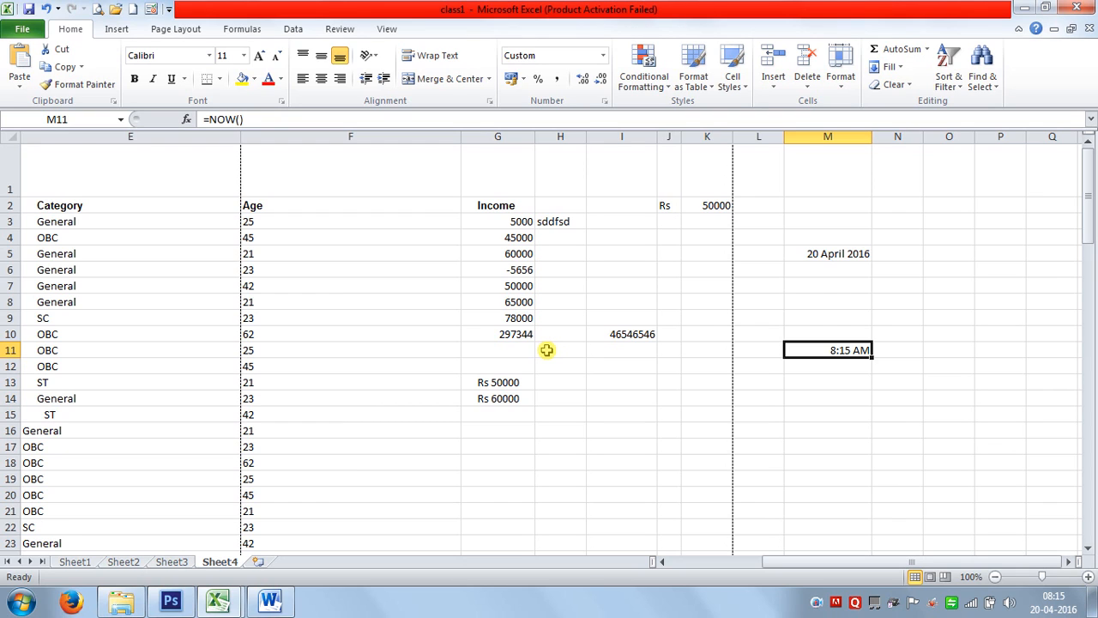
Reformat M11 as hh:mm:ss so the time shows seconds, e.g. 08:15:44.
key("ctrl+1")
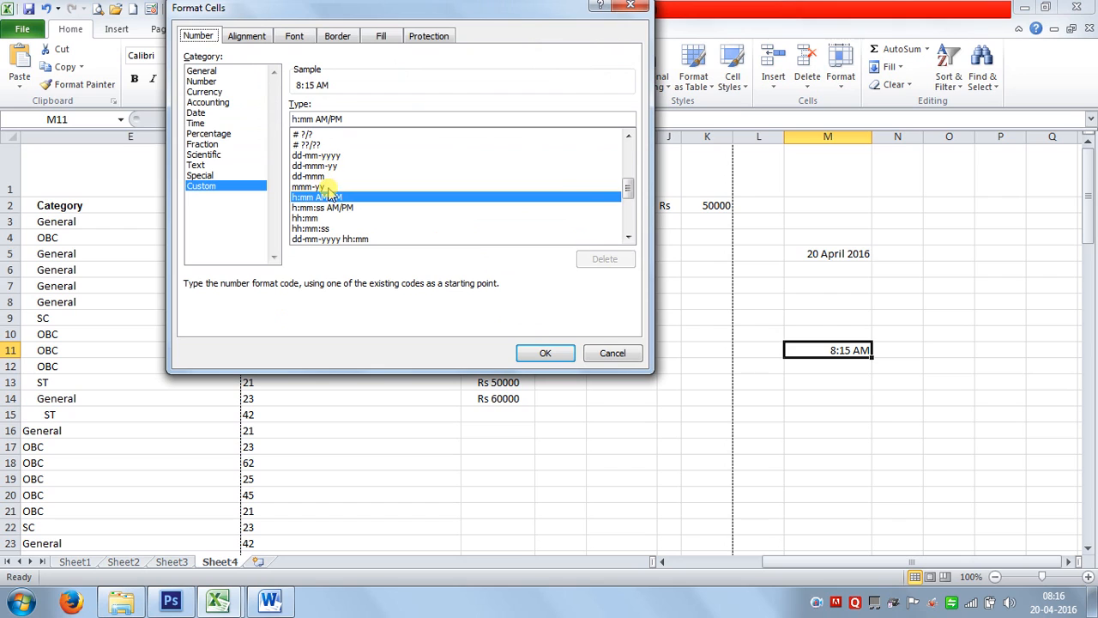
left_click(355, 240)
scroll(360, 238, "down", 3)
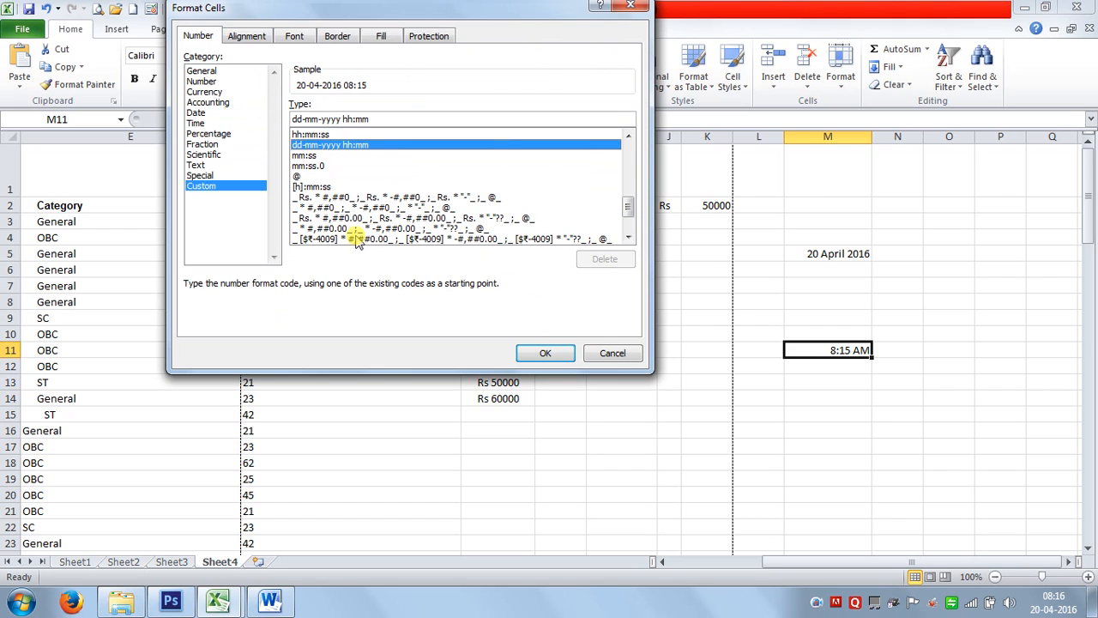
left_click(311, 135)
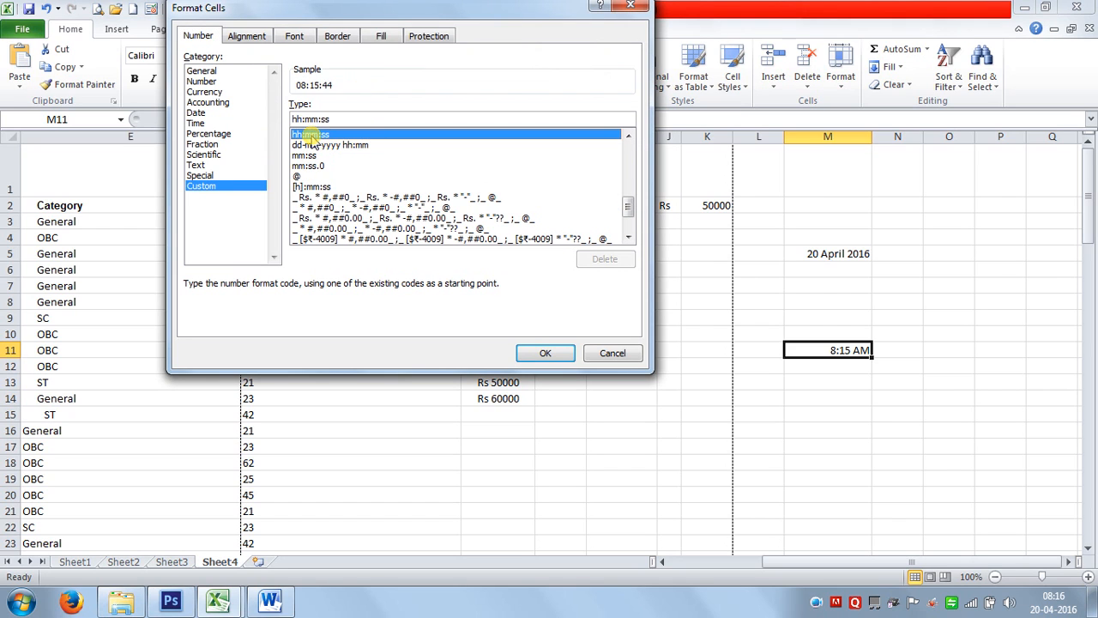
left_click(543, 353)
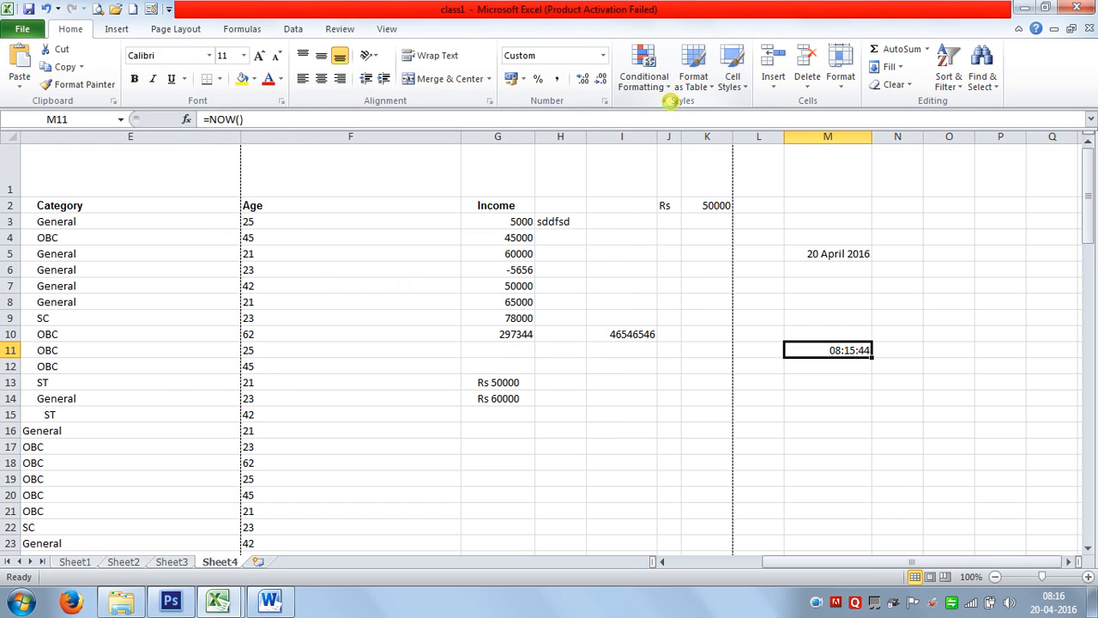
Apply the Time format with an AM/PM prefix to M11, showing AM 08:15:44.
key("ctrl+1")
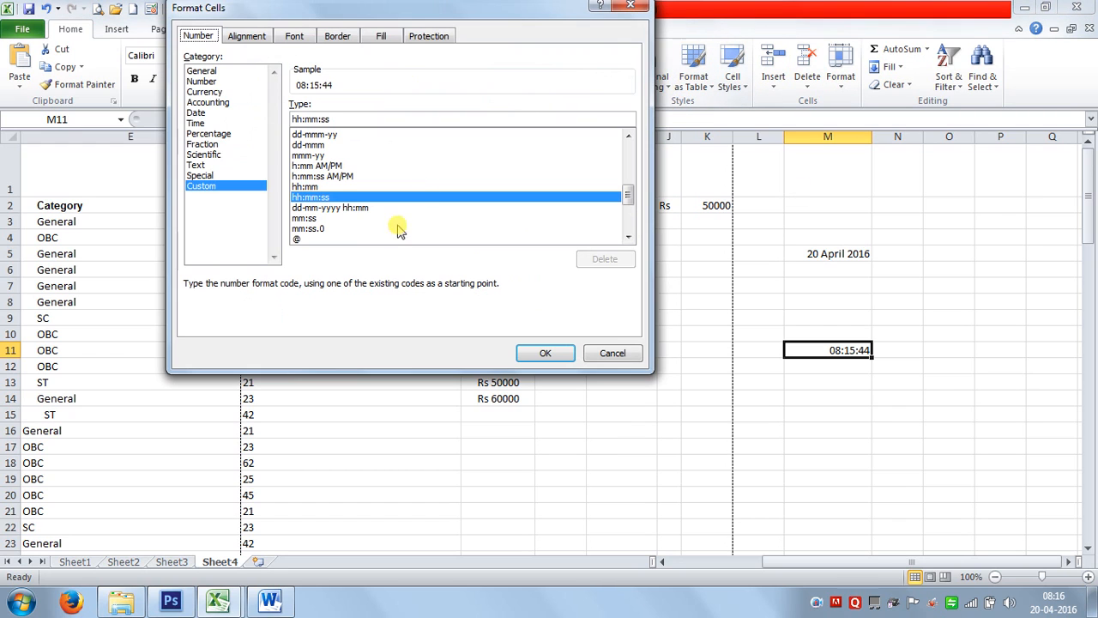
left_click(196, 123)
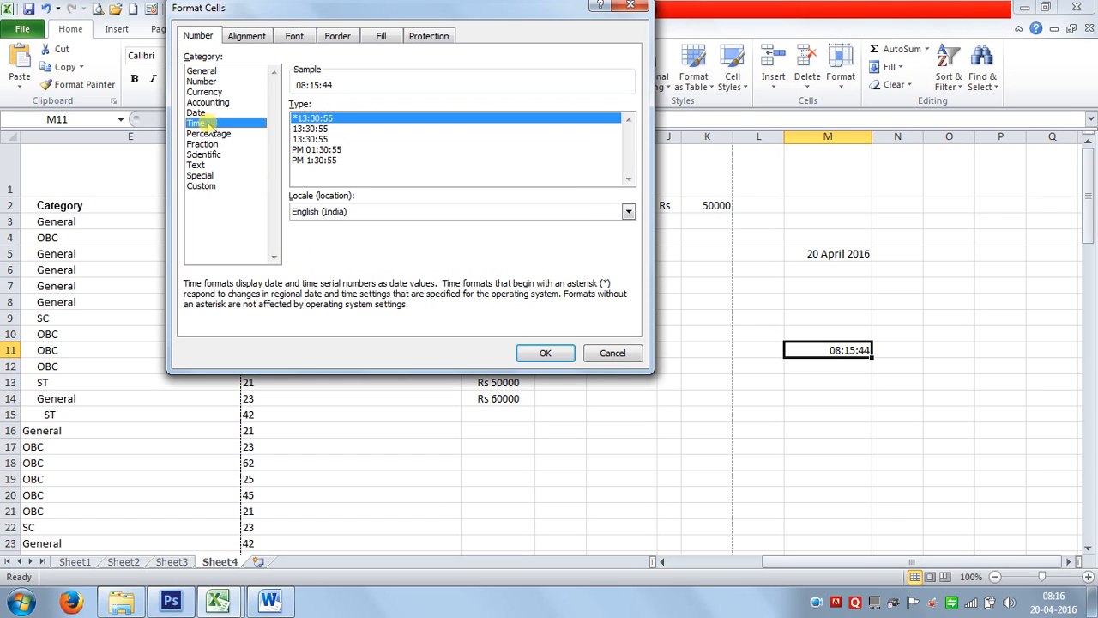
left_click(317, 150)
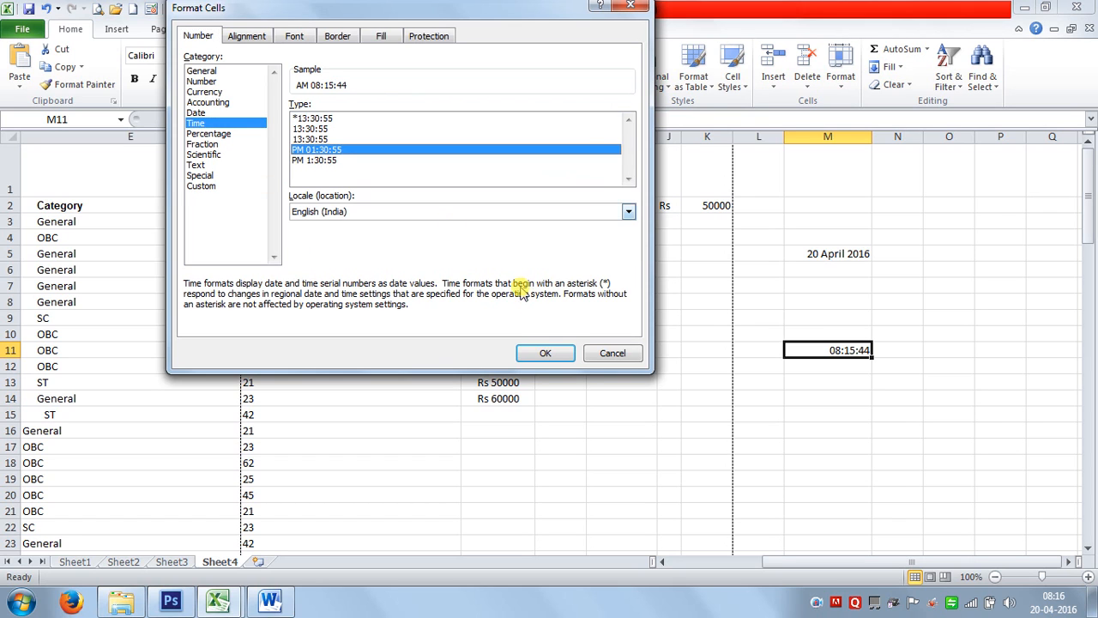
left_click(544, 352)
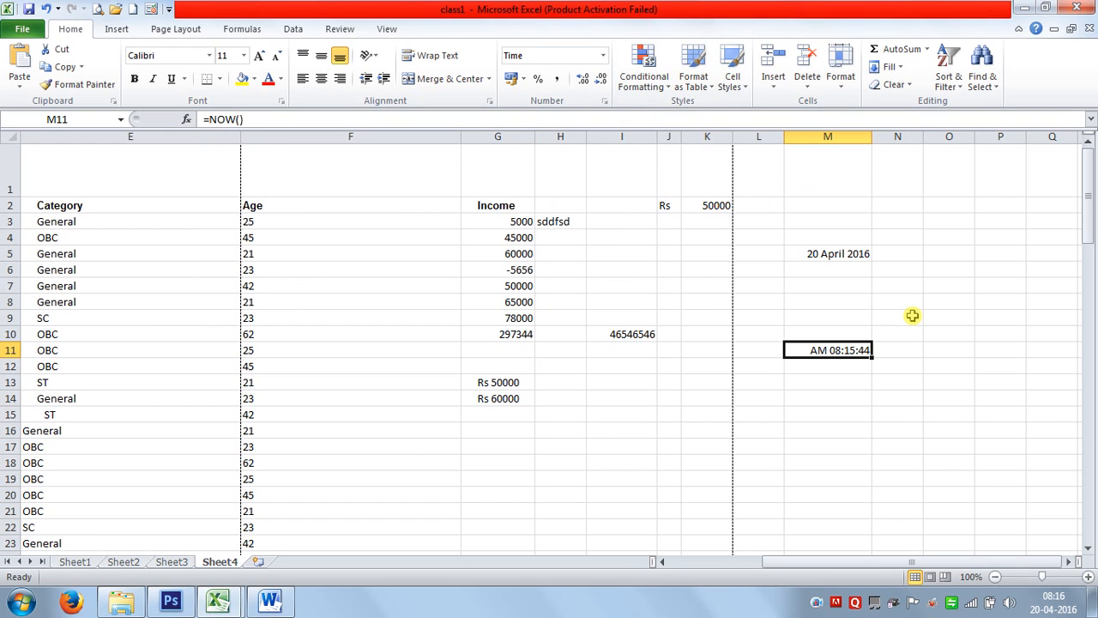
Preview the Text format for M11 without applying it, then select the Income values from G3.
key("ctrl+1")
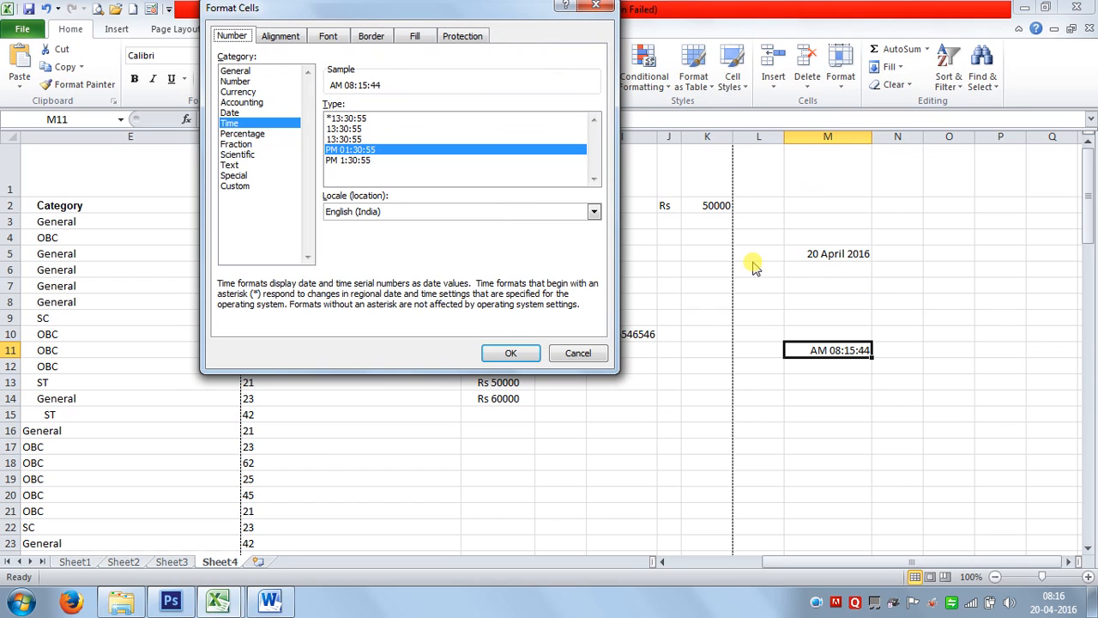
left_click(229, 165)
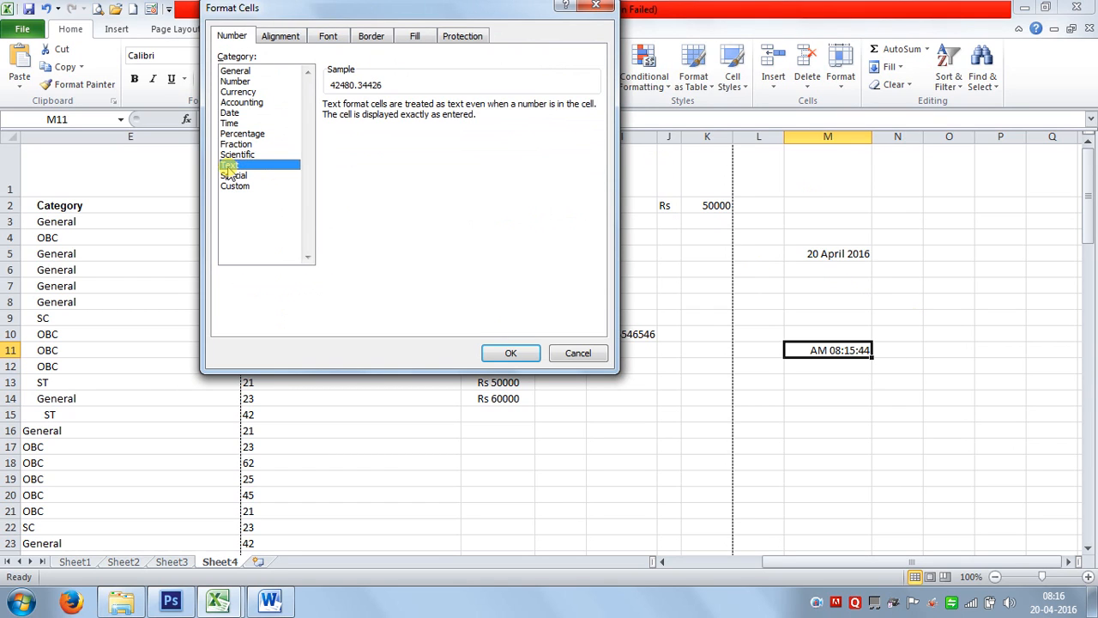
left_click(576, 353)
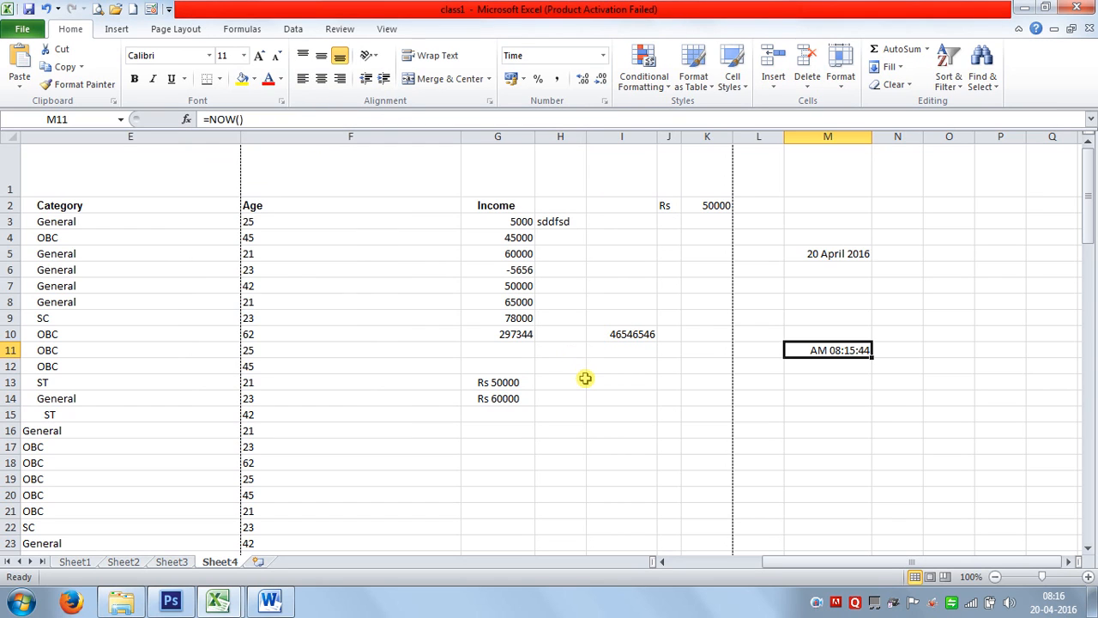
left_click_drag(515, 222, 517, 316)
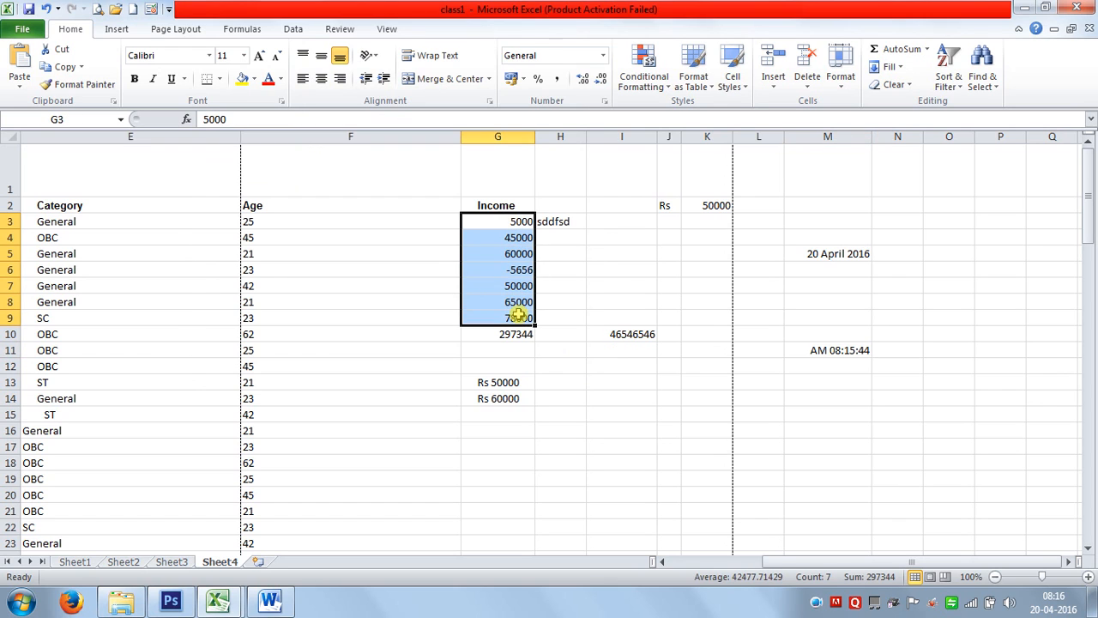
Enter 56, 85 and 65 into cells M16, M17 and M18.
left_click(839, 434)
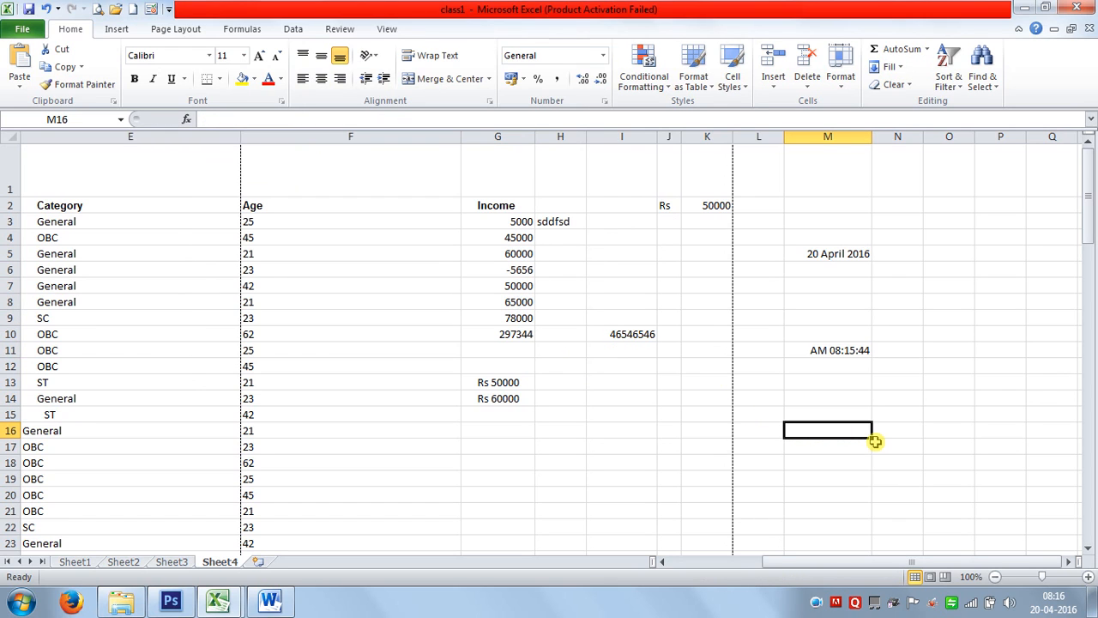
type("56")
key("Return")
type("85")
key("Return")
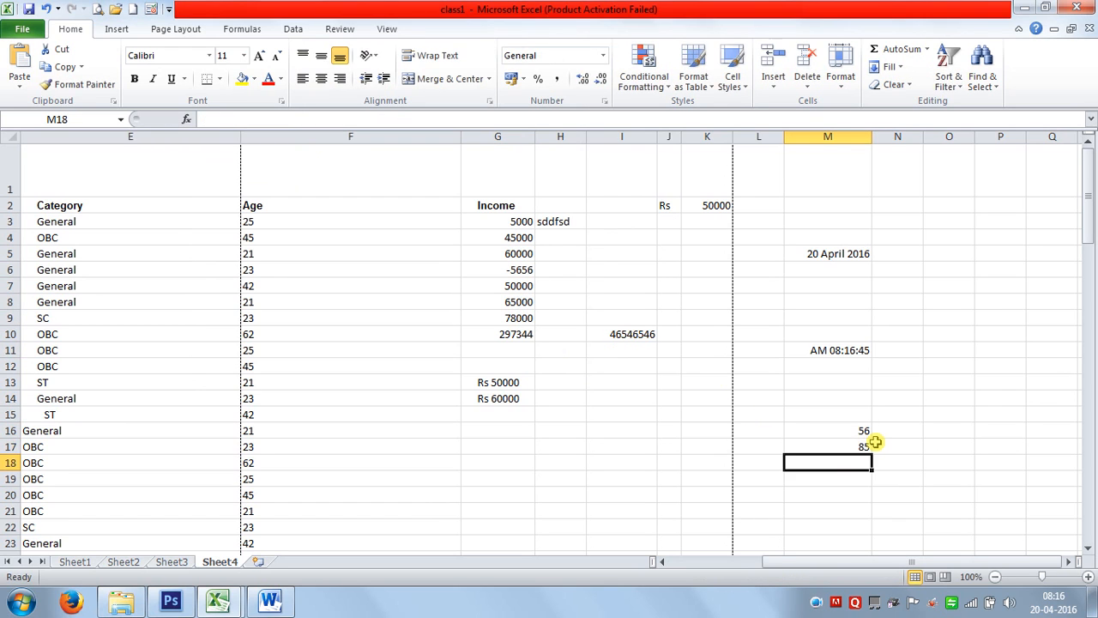
type("65")
key("Return")
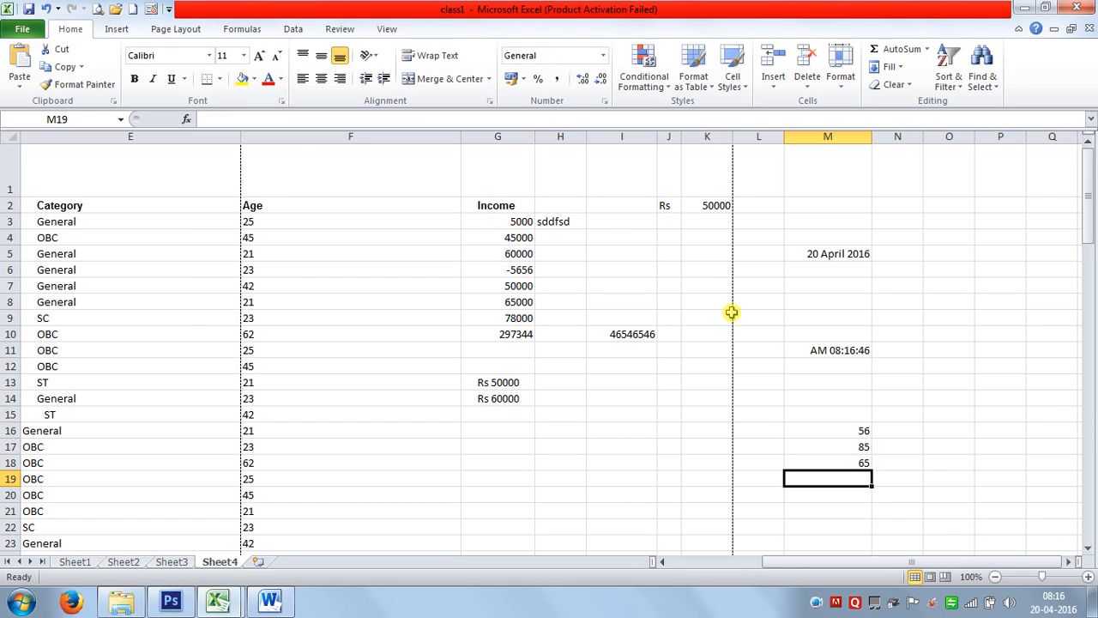
Format M16:M18 as Text and check each stored value.
left_click_drag(846, 431, 848, 462)
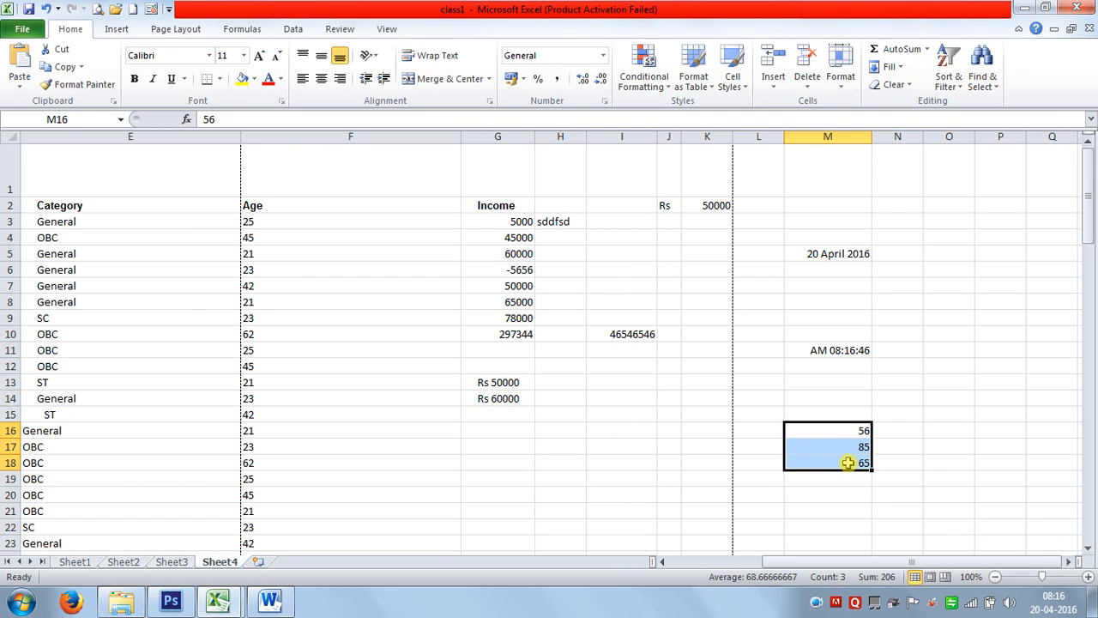
key("ctrl+1")
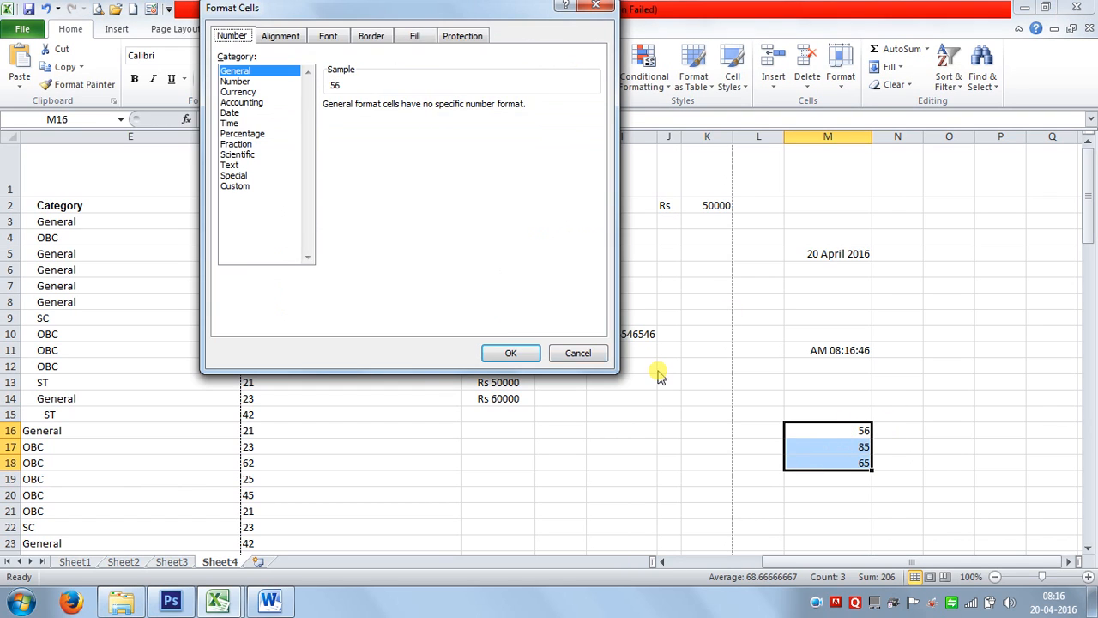
left_click(233, 165)
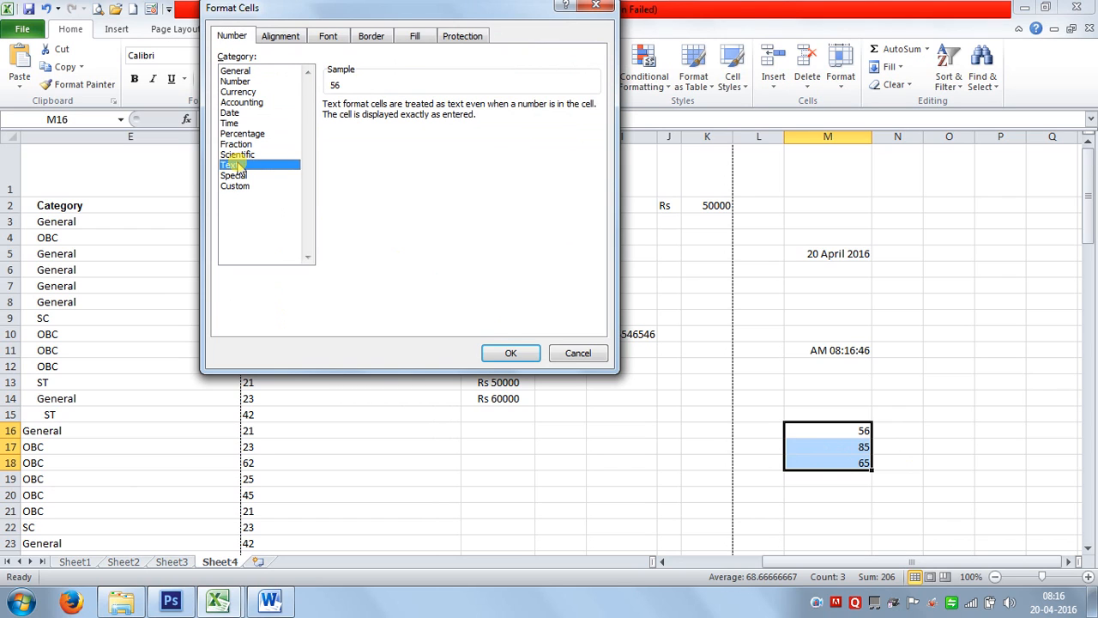
left_click(497, 350)
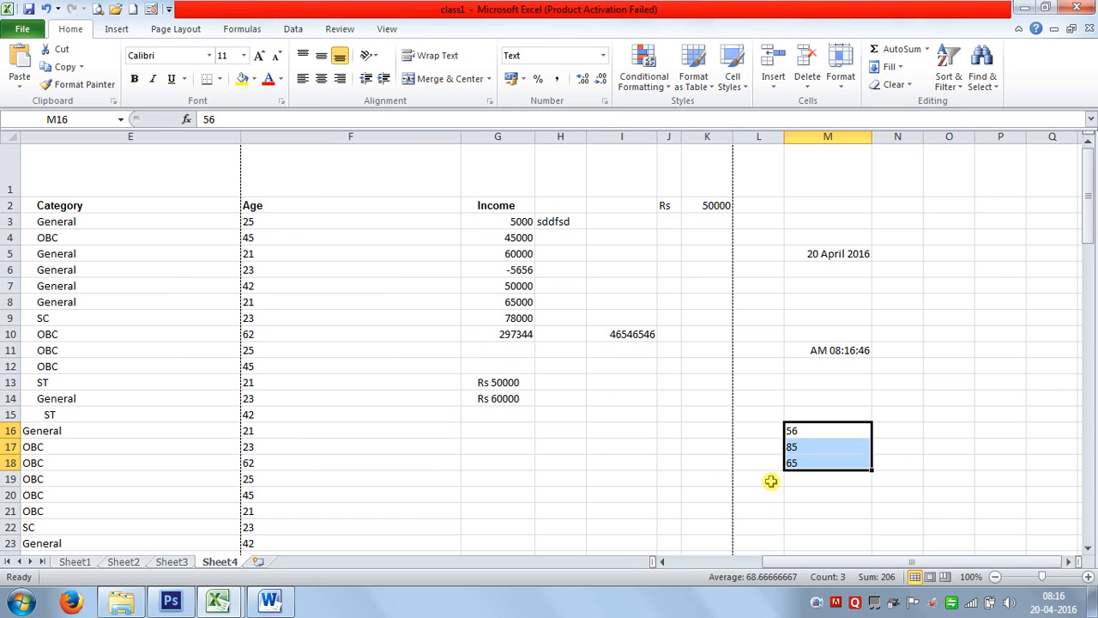
left_click(799, 477)
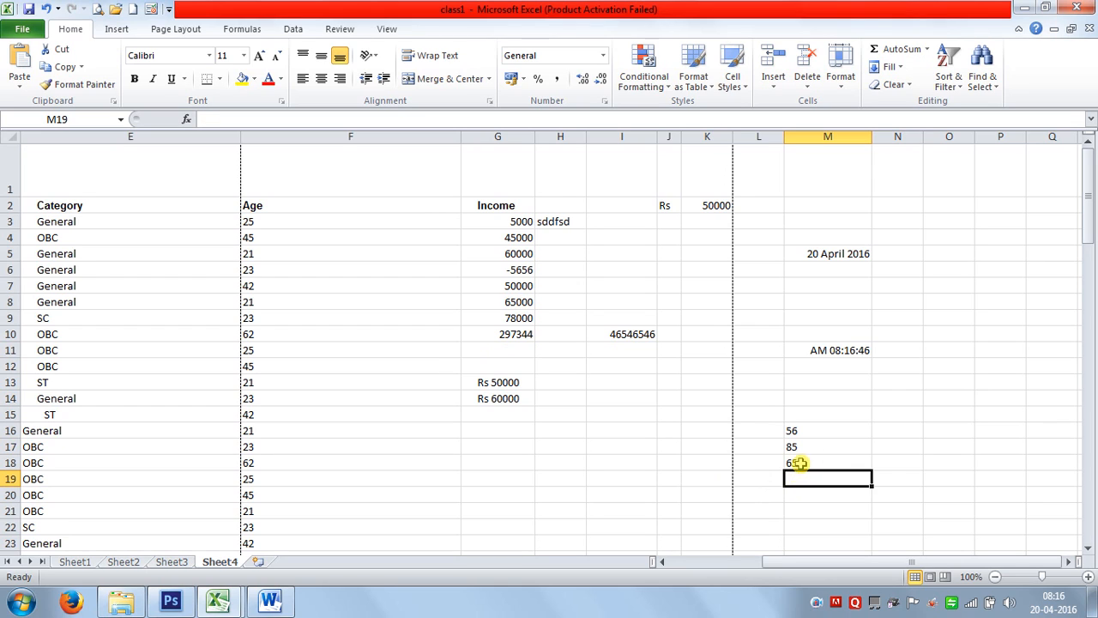
left_click(799, 461)
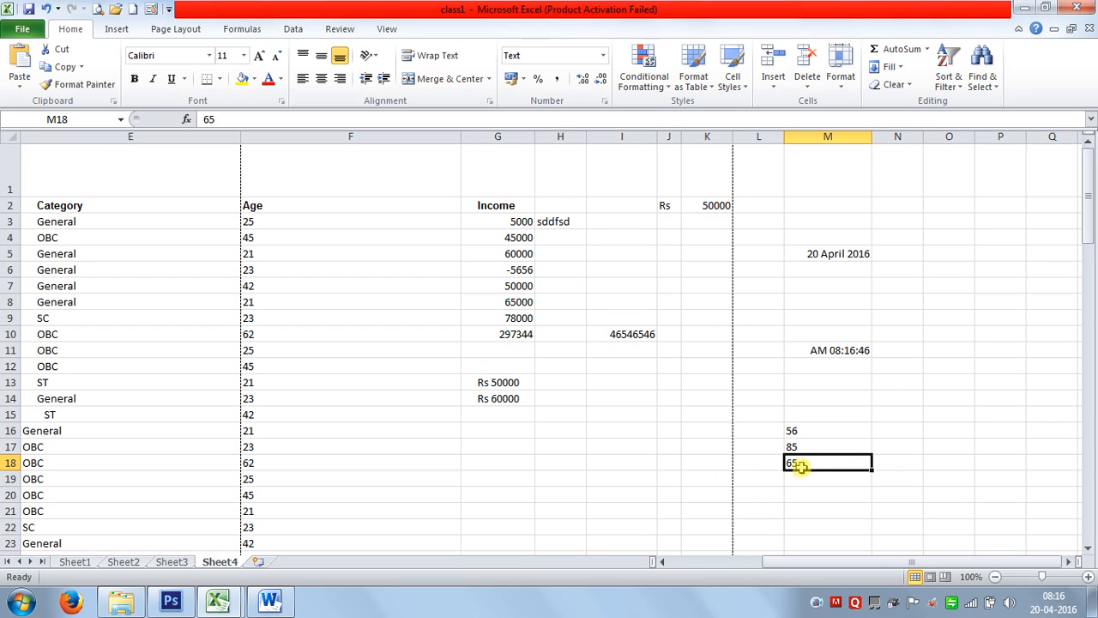
left_click(796, 446)
left_click(791, 430)
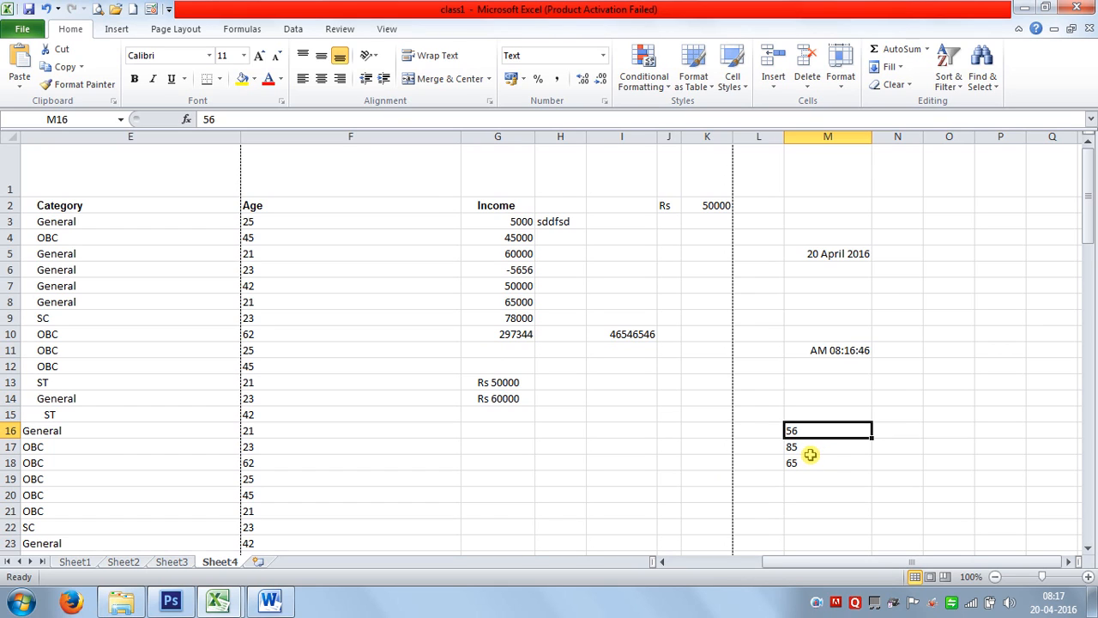
Select the Age values F3:F10, then test an AutoSum of M16:M18 in M19 and delete it.
left_click(260, 225)
left_click_drag(260, 226, 275, 338)
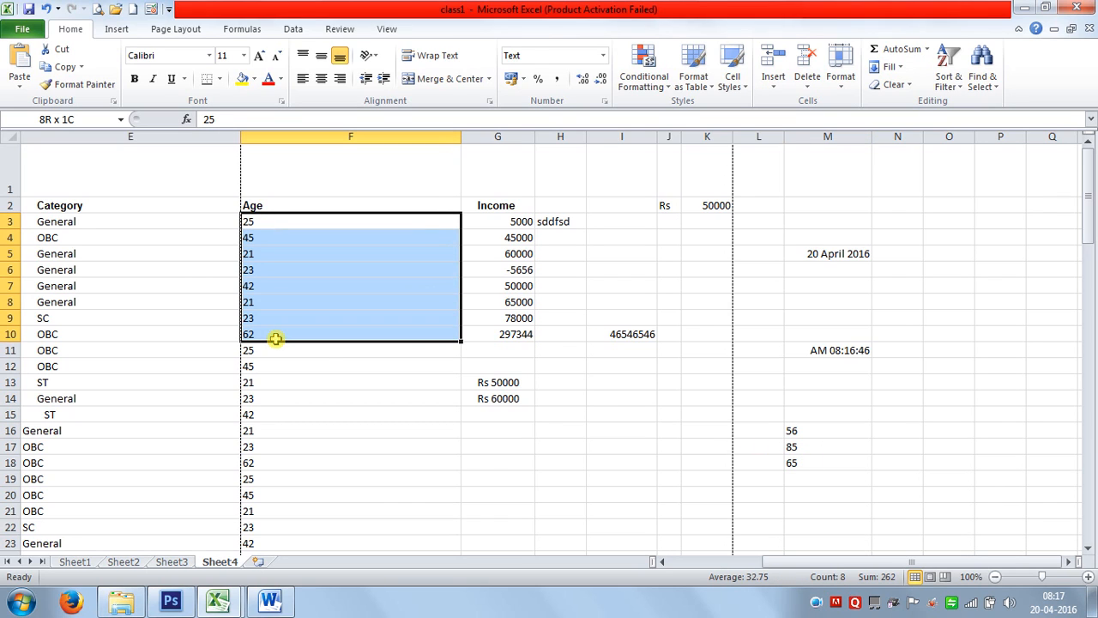
left_click(816, 479)
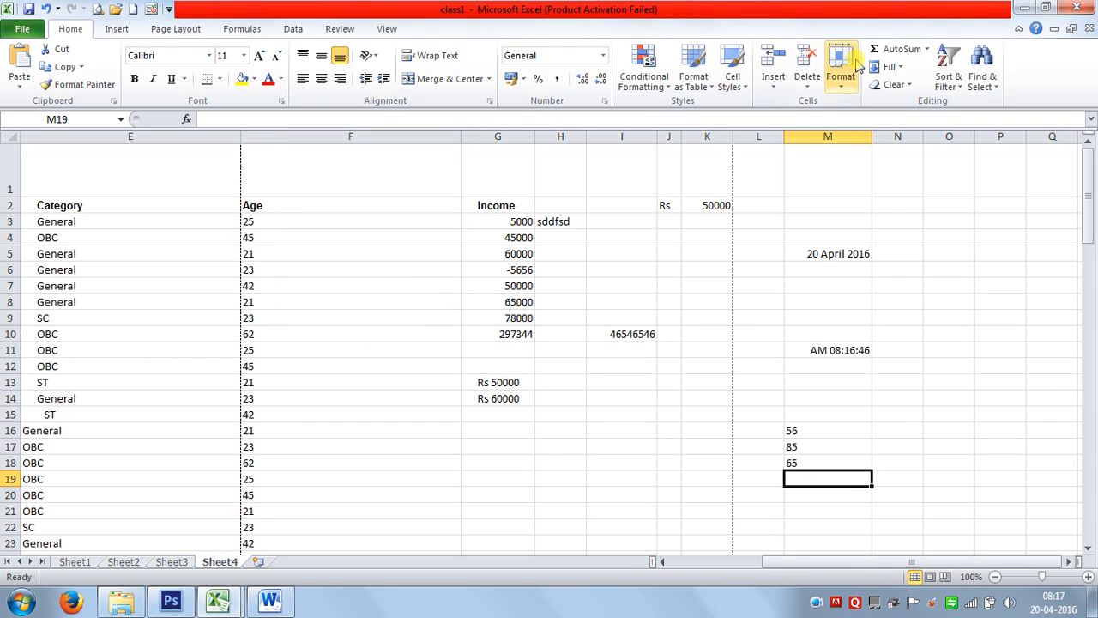
left_click(892, 51)
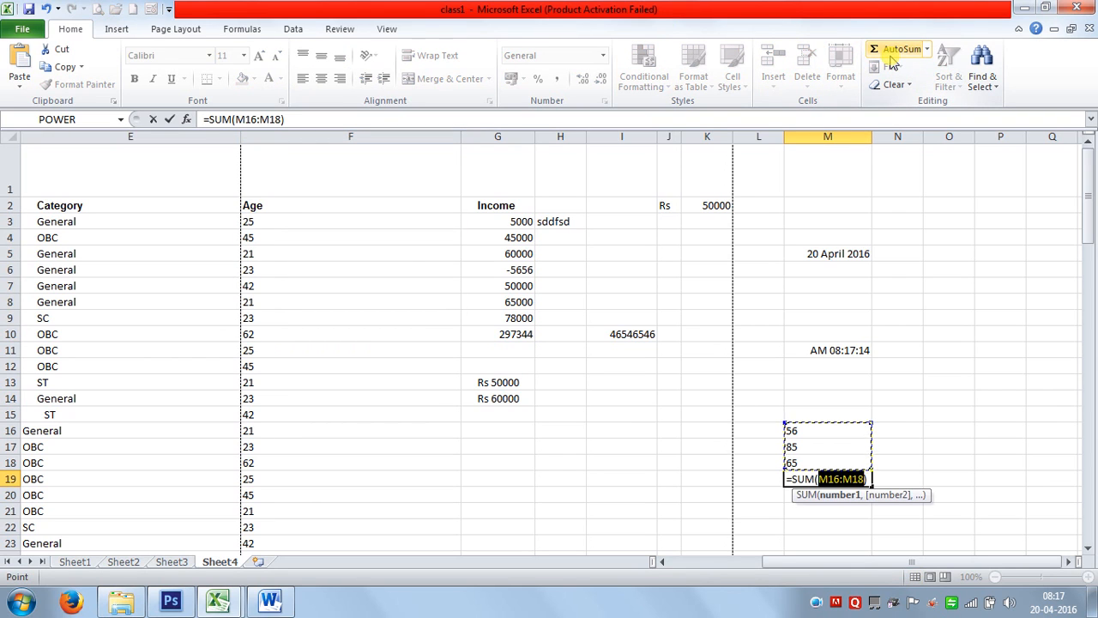
key("Return")
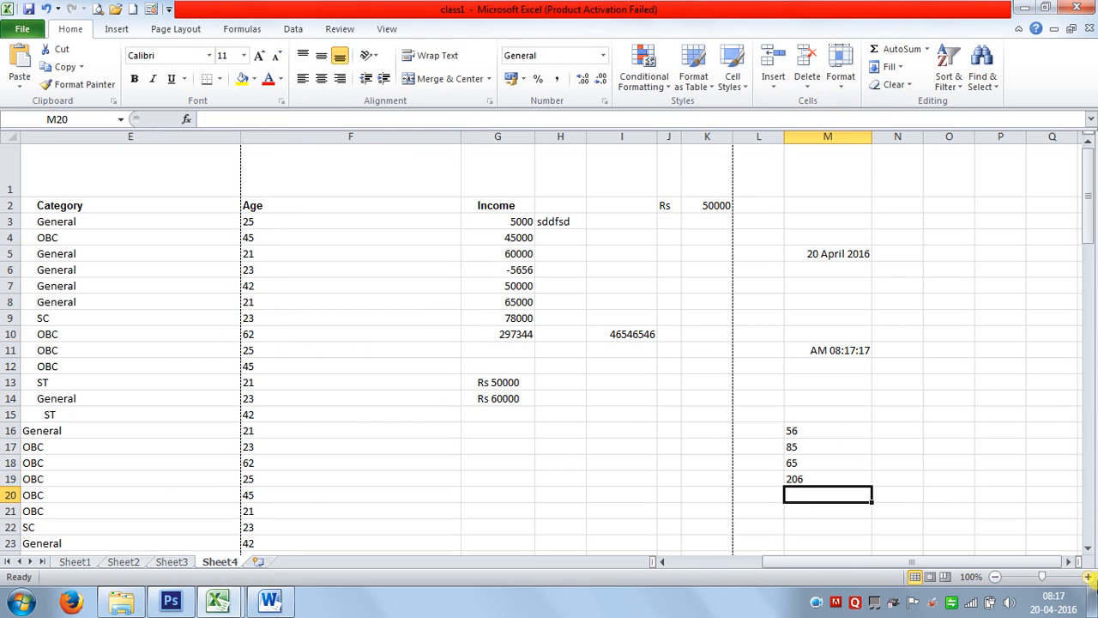
key("Up")
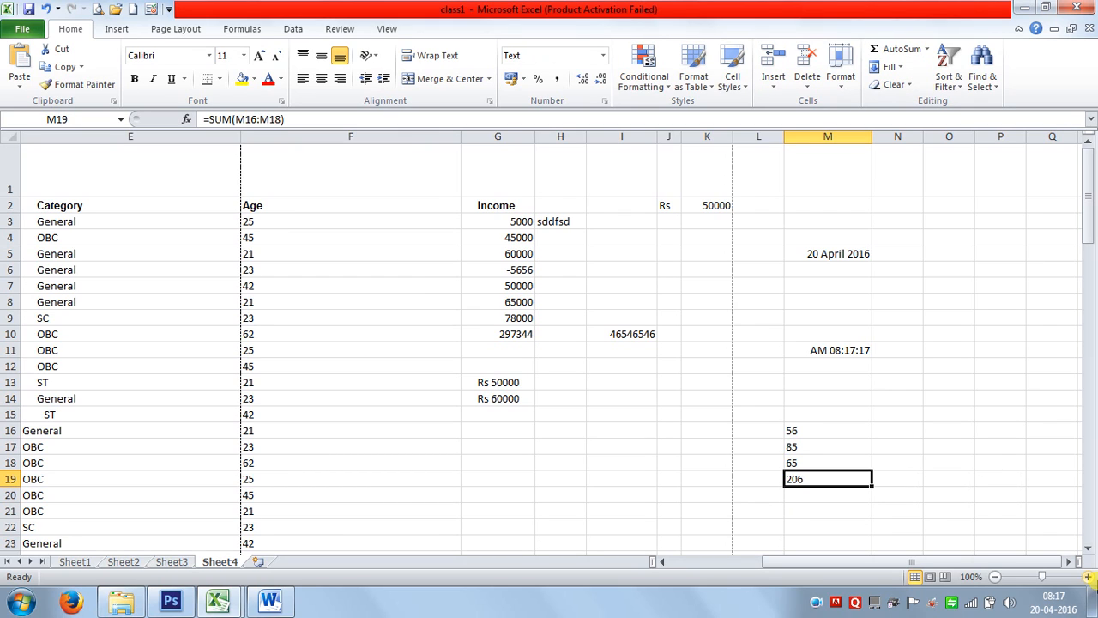
key("Delete")
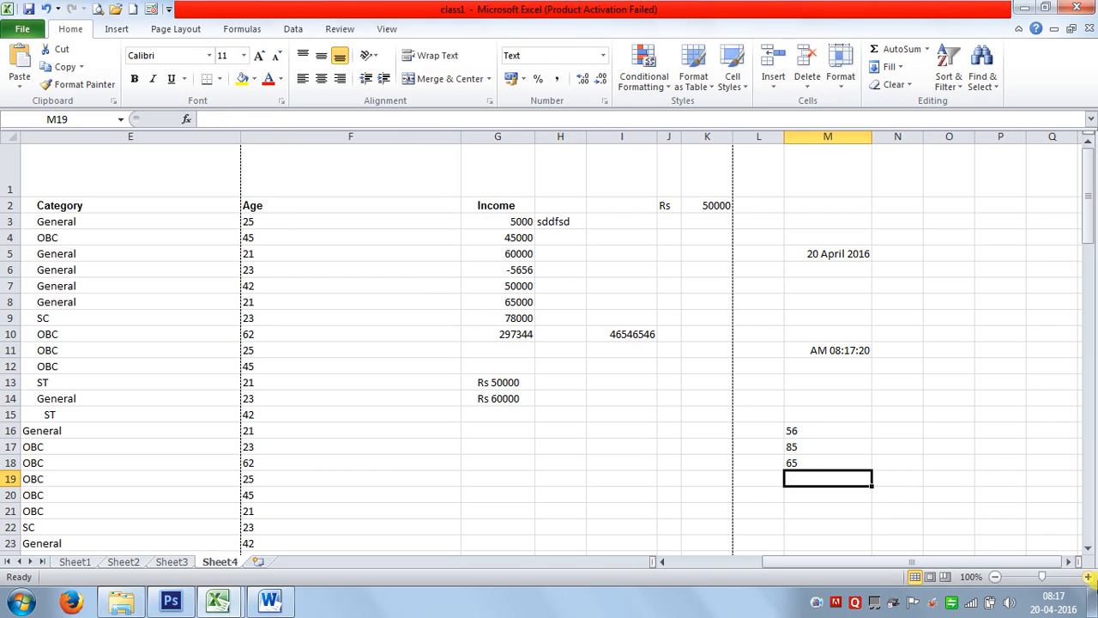
left_click(832, 456)
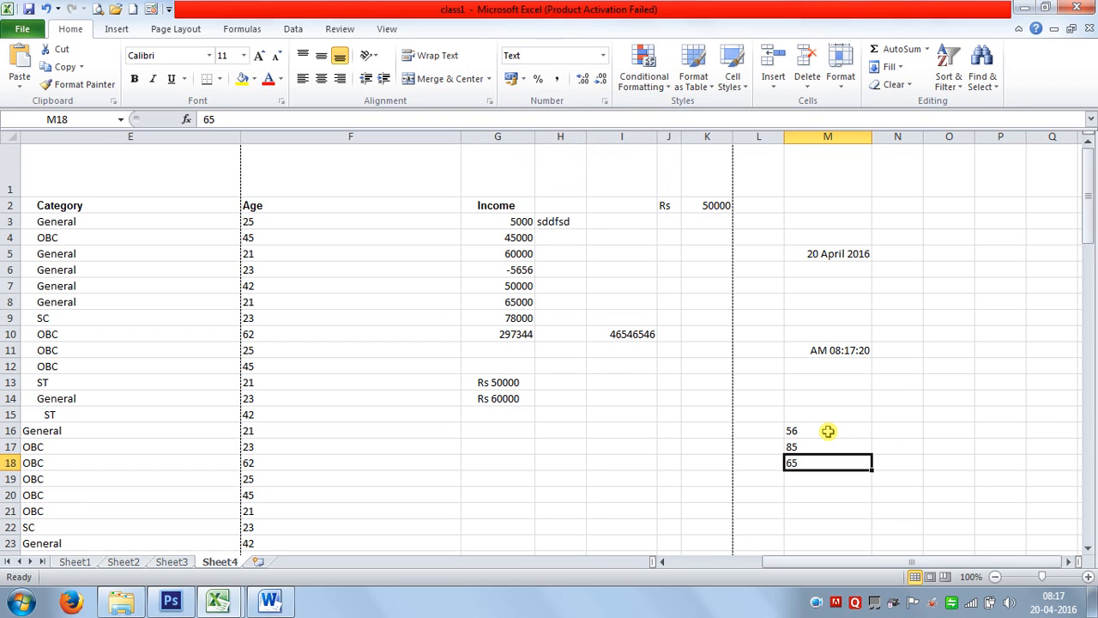
left_click(823, 480)
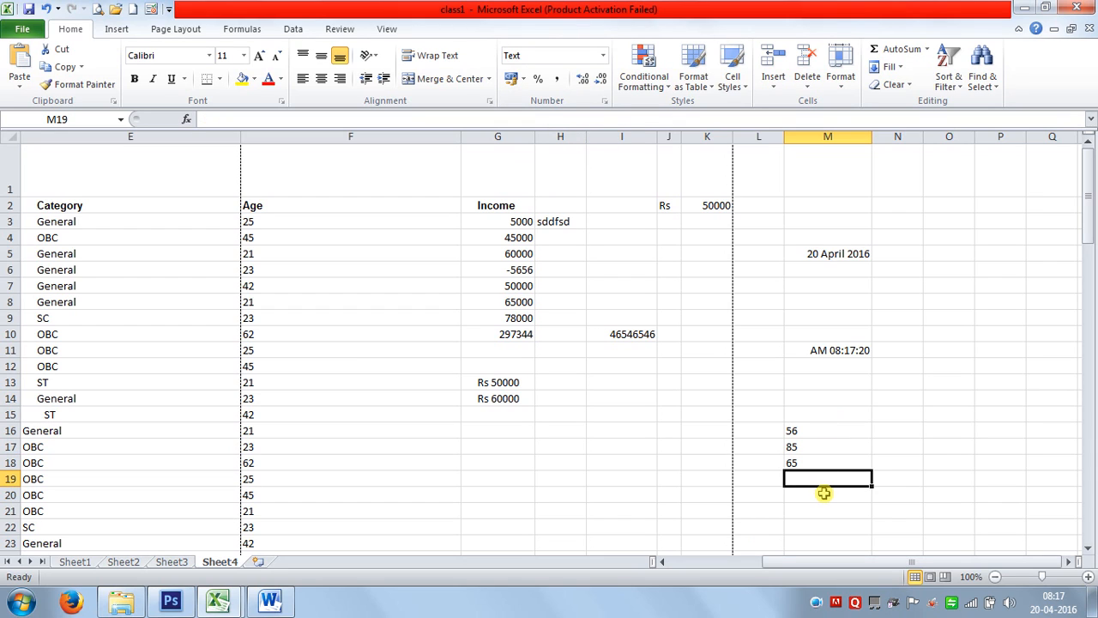
Enter =M16+M17 in O17 so it adds the text-formatted numbers to 141.
left_click(951, 446)
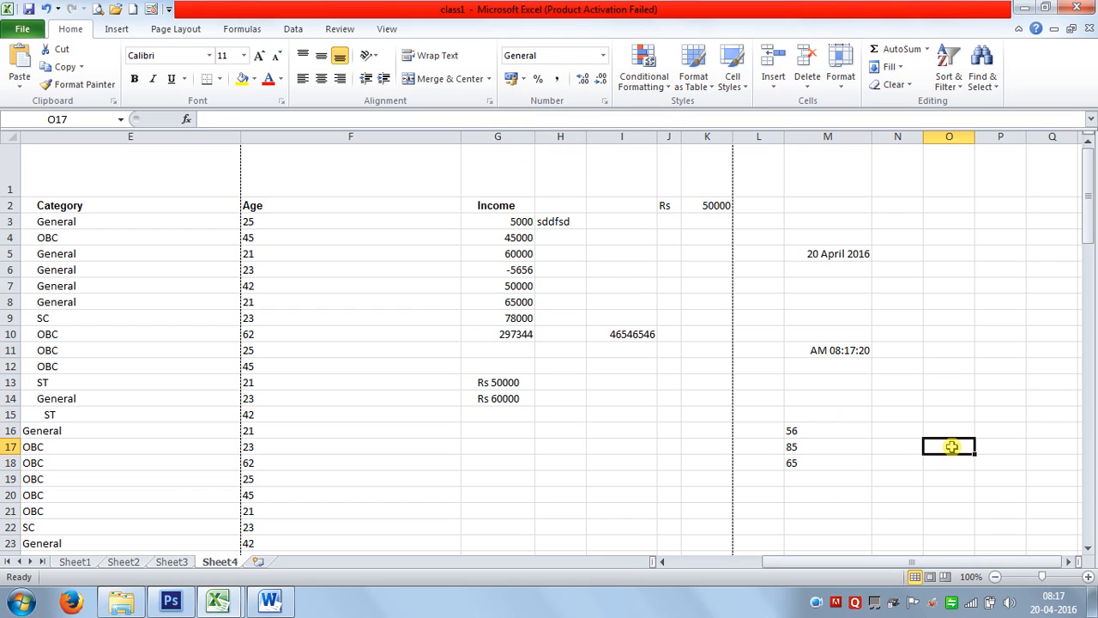
type("=")
left_click(815, 431)
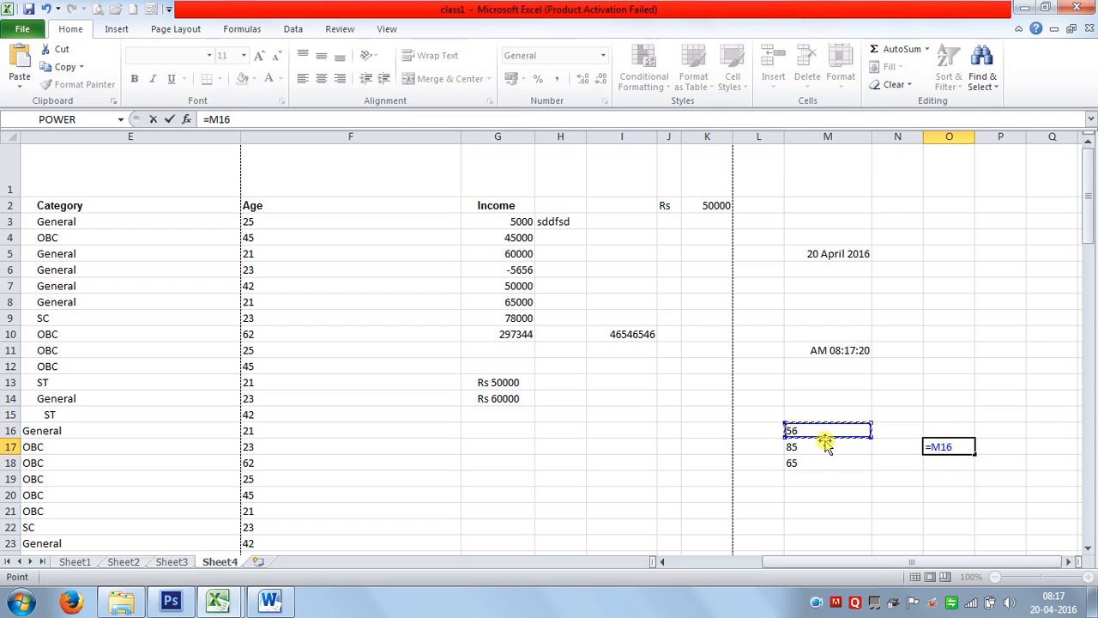
type("+")
left_click(819, 447)
key("Return")
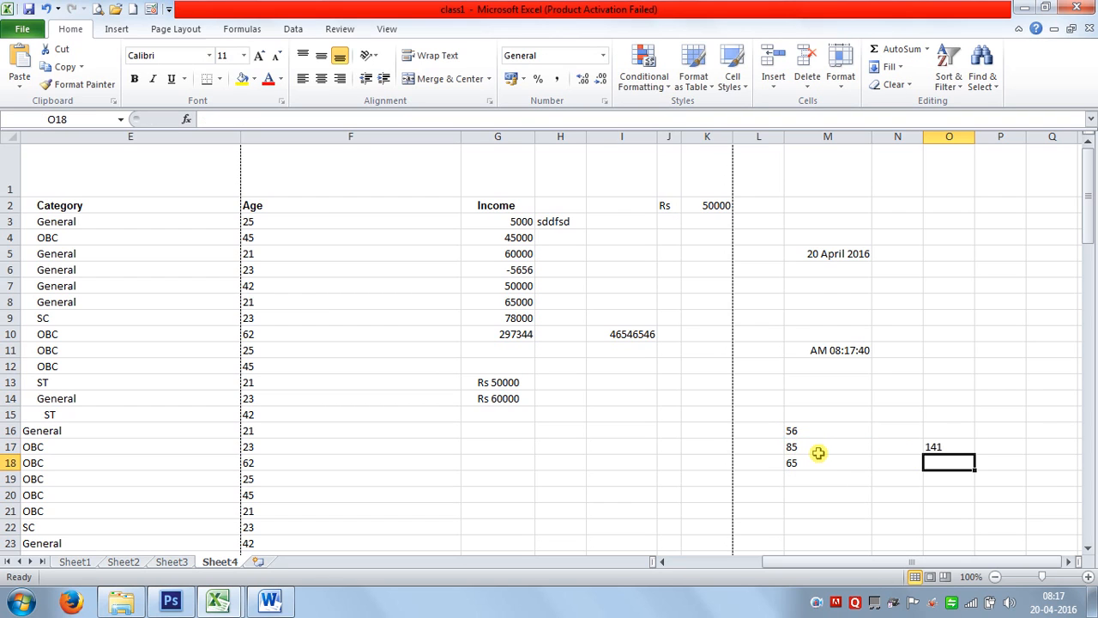
left_click(954, 447)
left_click(821, 475)
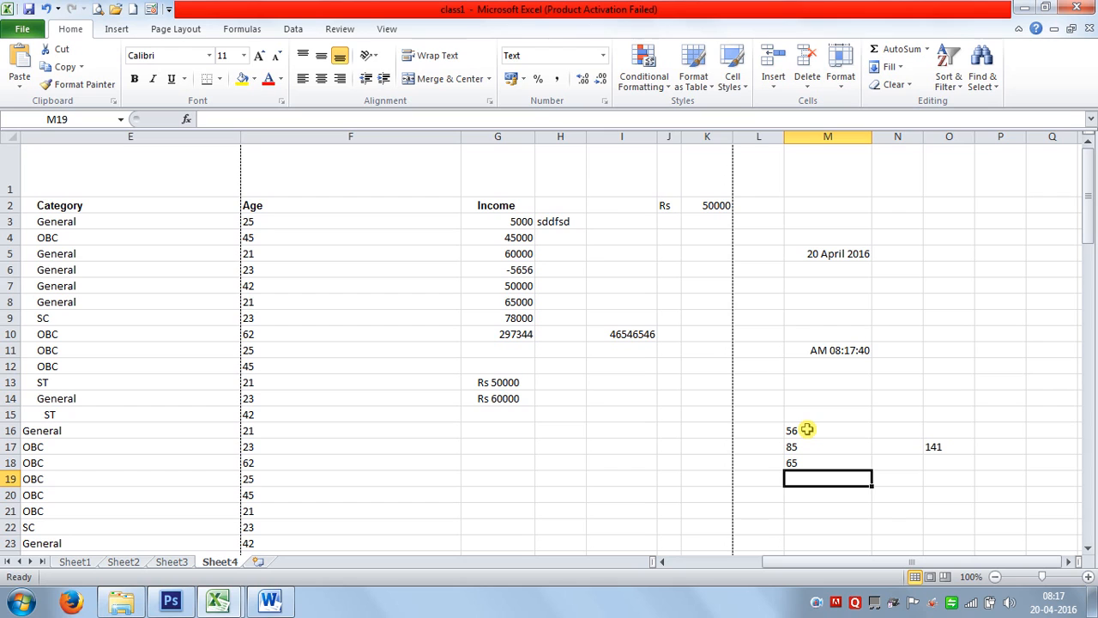
Enter 56, 96, 63 and 32 as text (with leading apostrophes) in M21:M24.
scroll(873, 461, "down", 1)
left_click(815, 422)
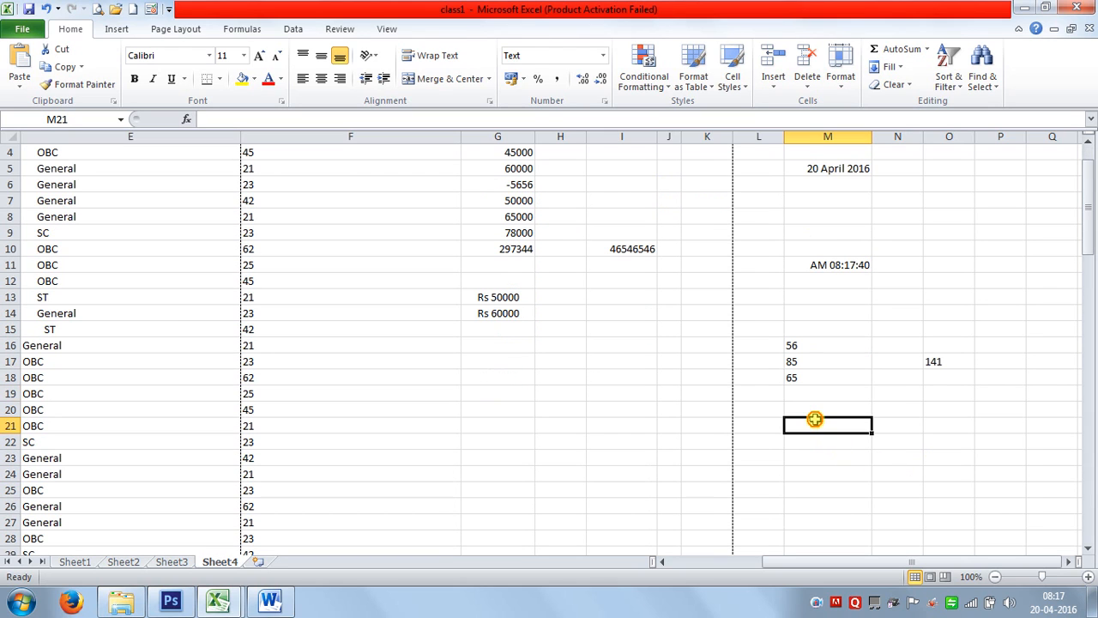
type("'")
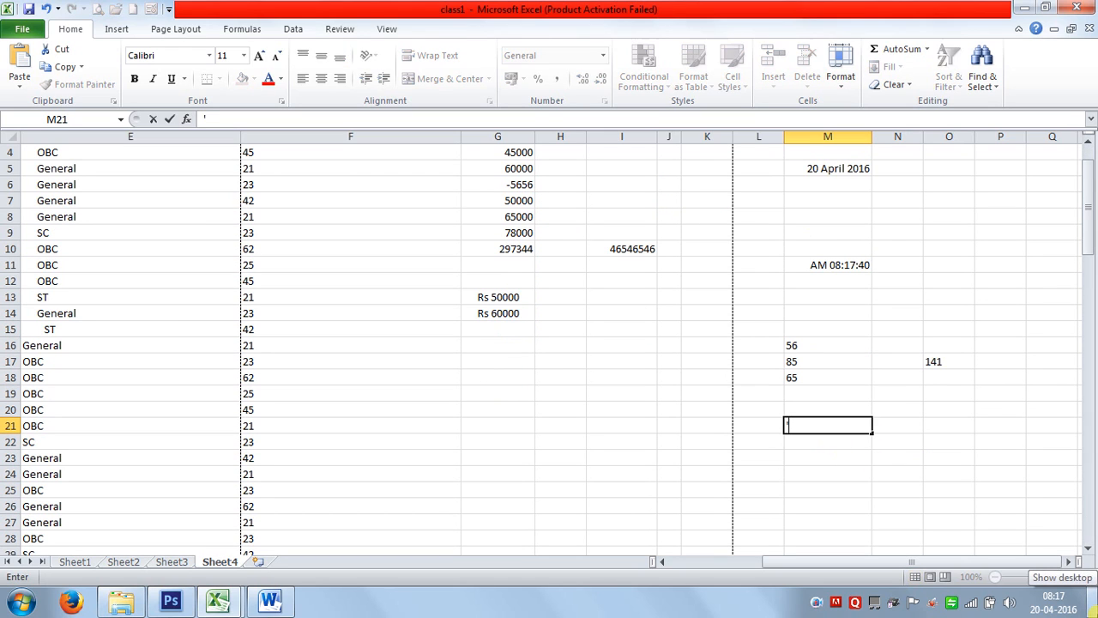
type("56")
key("Return")
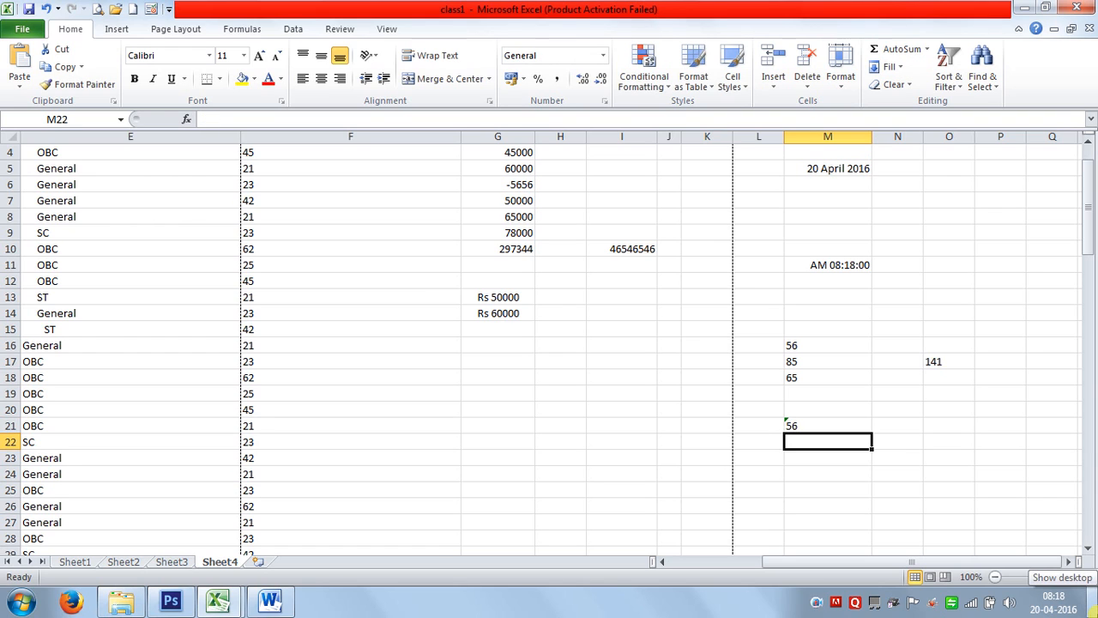
type("'96")
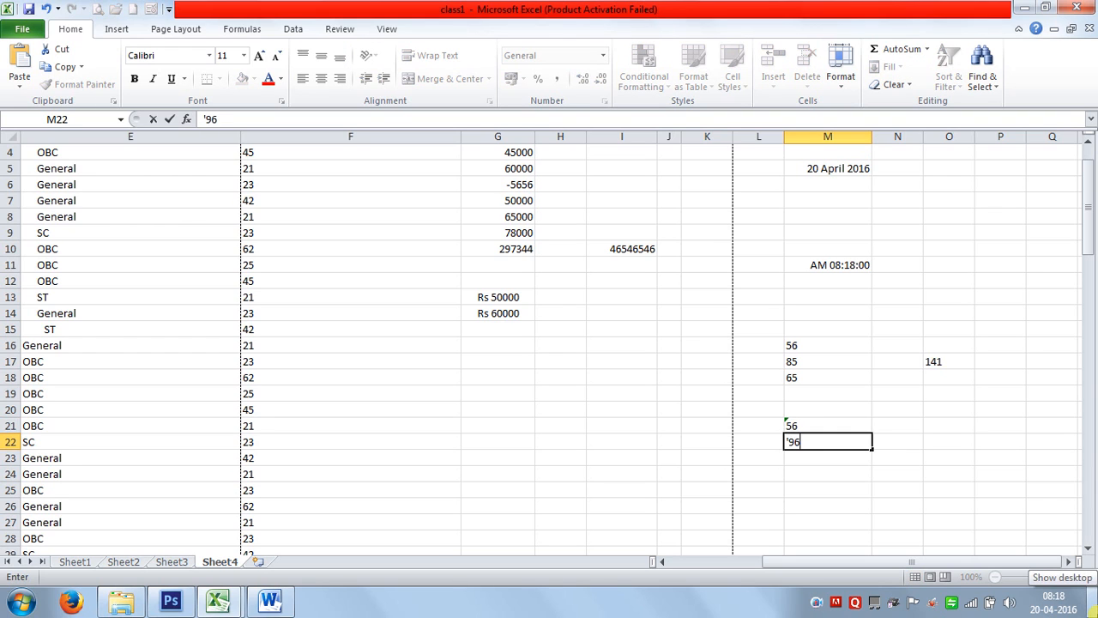
key("Return")
type("'")
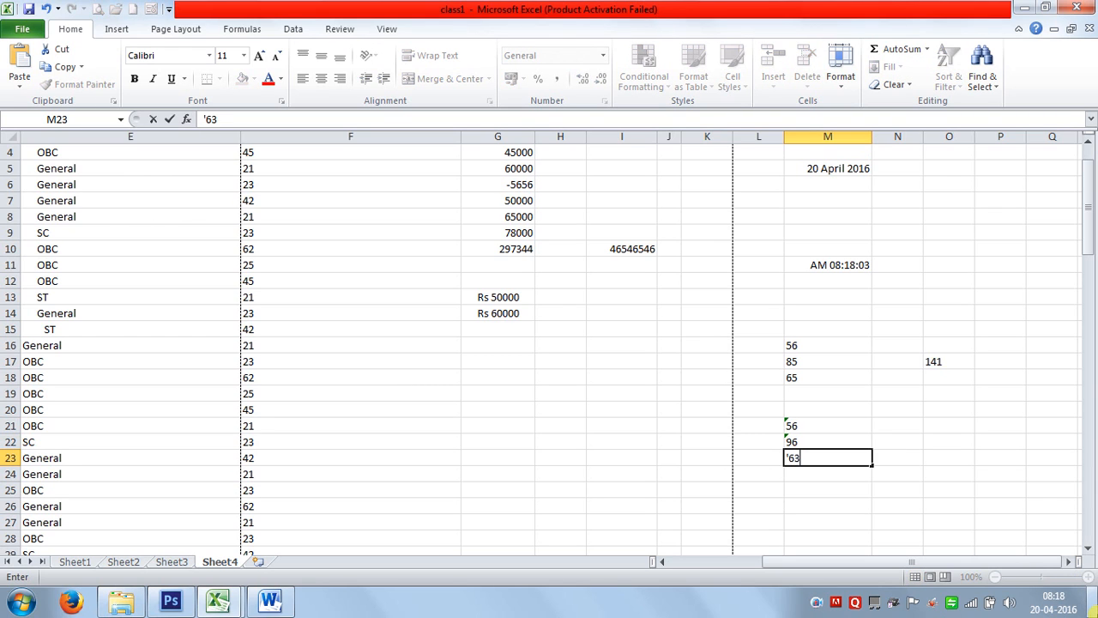
type("63")
key("Return")
type("'")
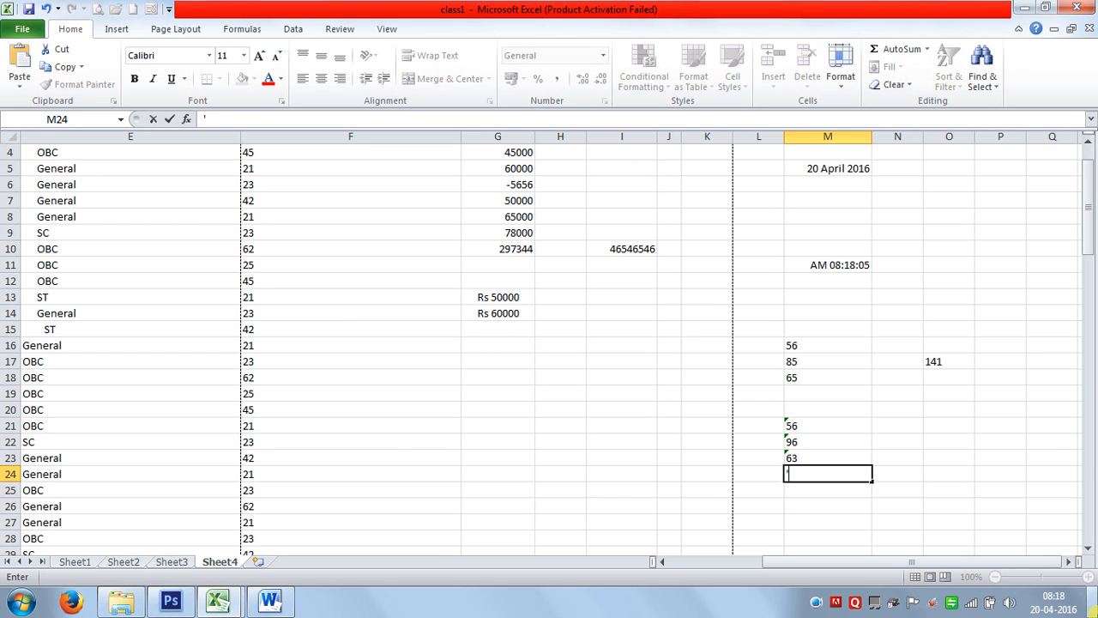
type("32")
key("Return")
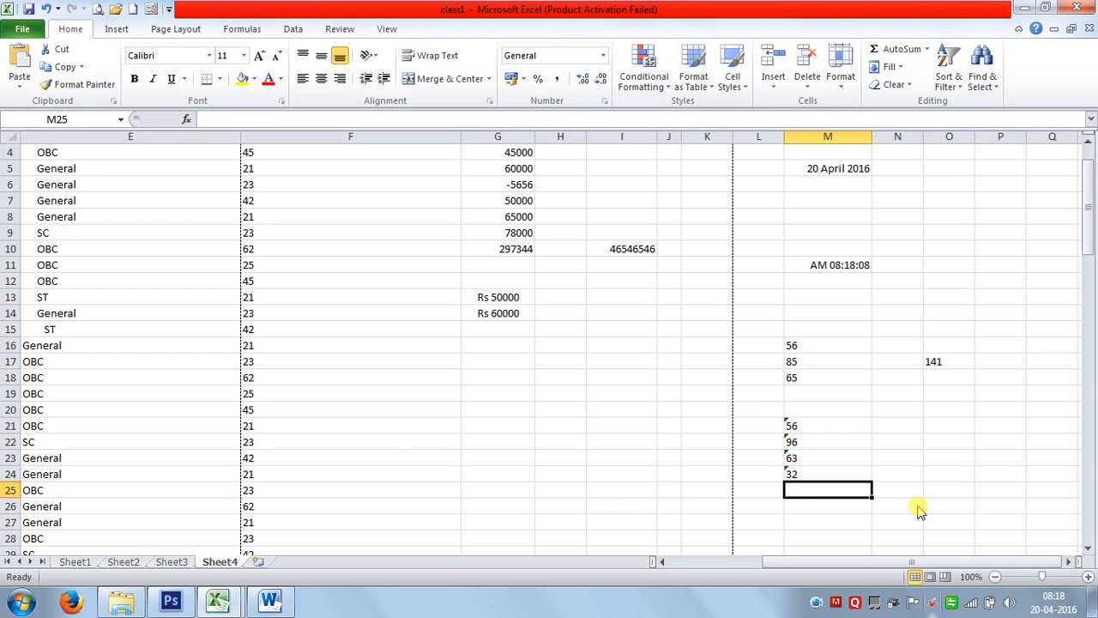
Put =SUM(M21:M25) in M25, accept the circular reference warning, and check the formula.
left_click(894, 52)
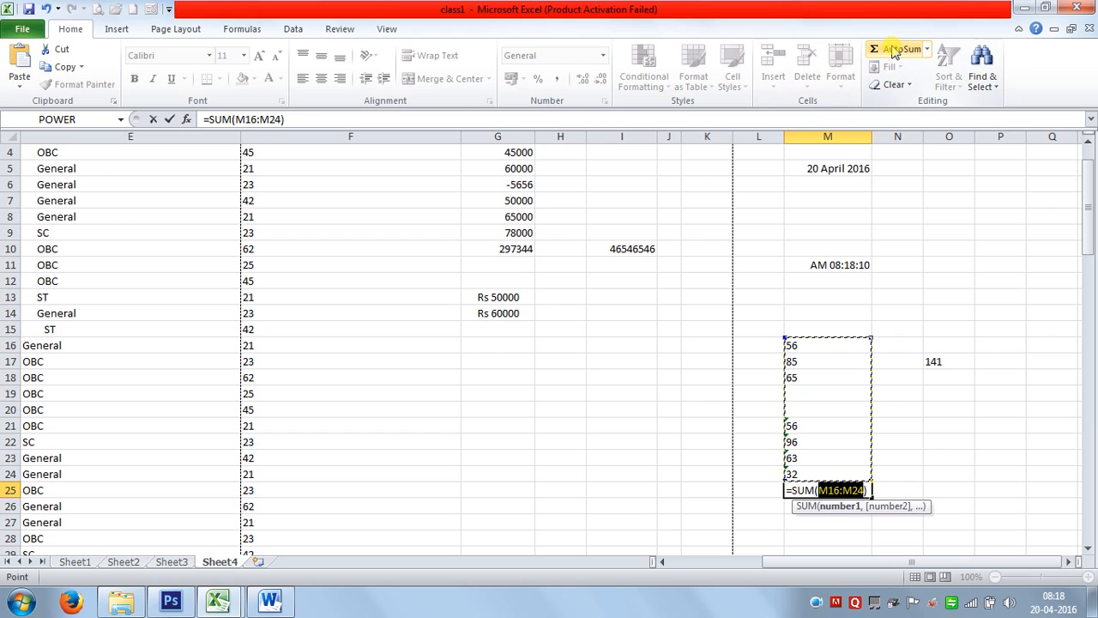
left_click_drag(795, 426, 814, 490)
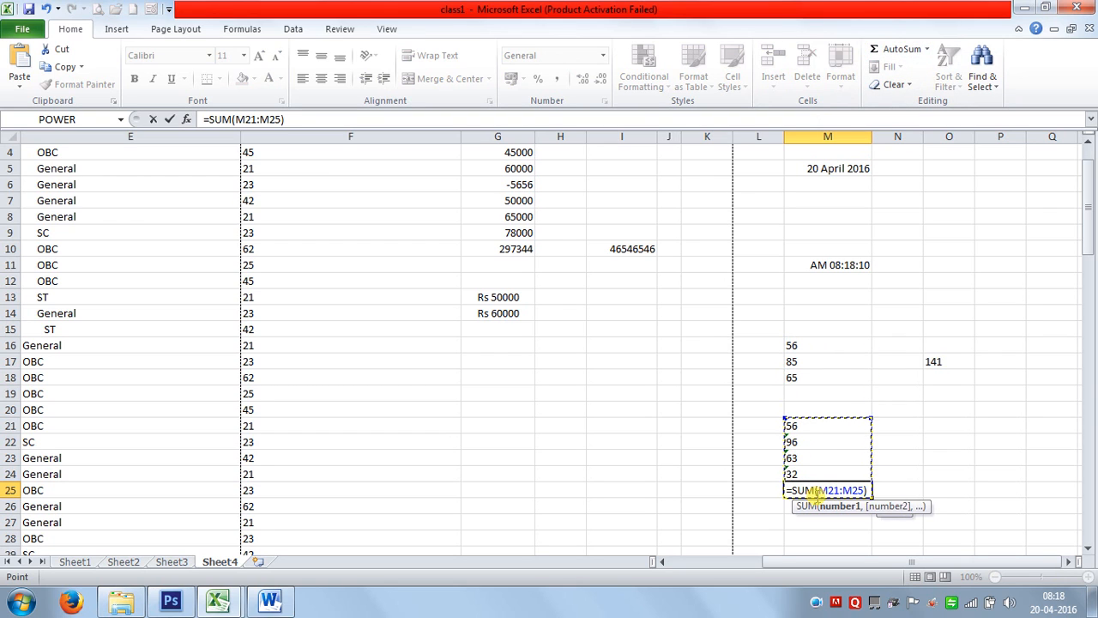
key("Return")
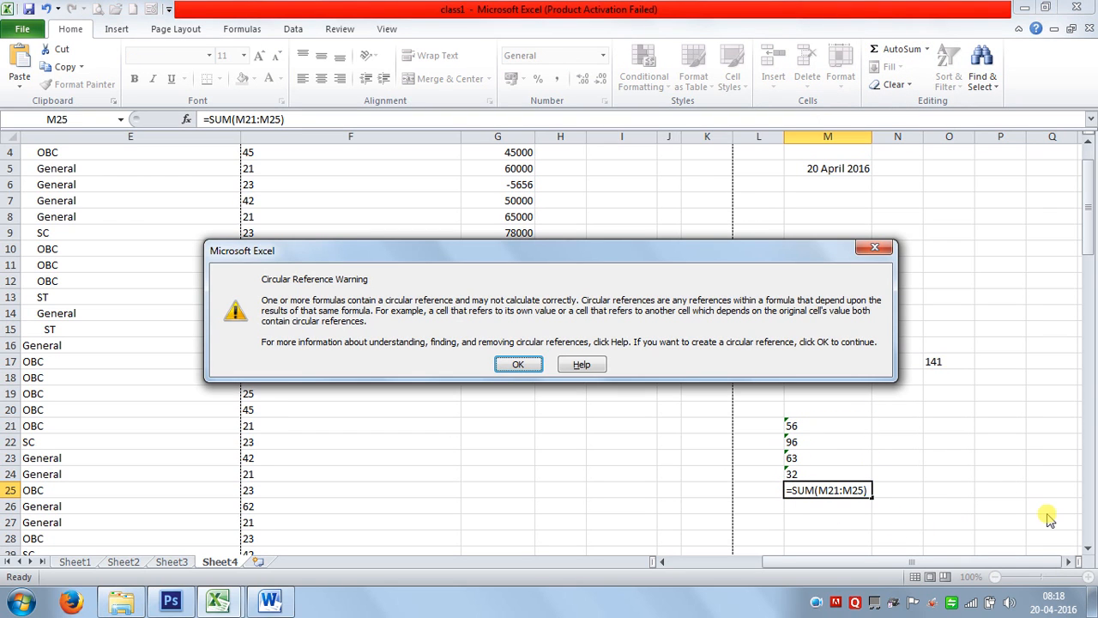
left_click(520, 364)
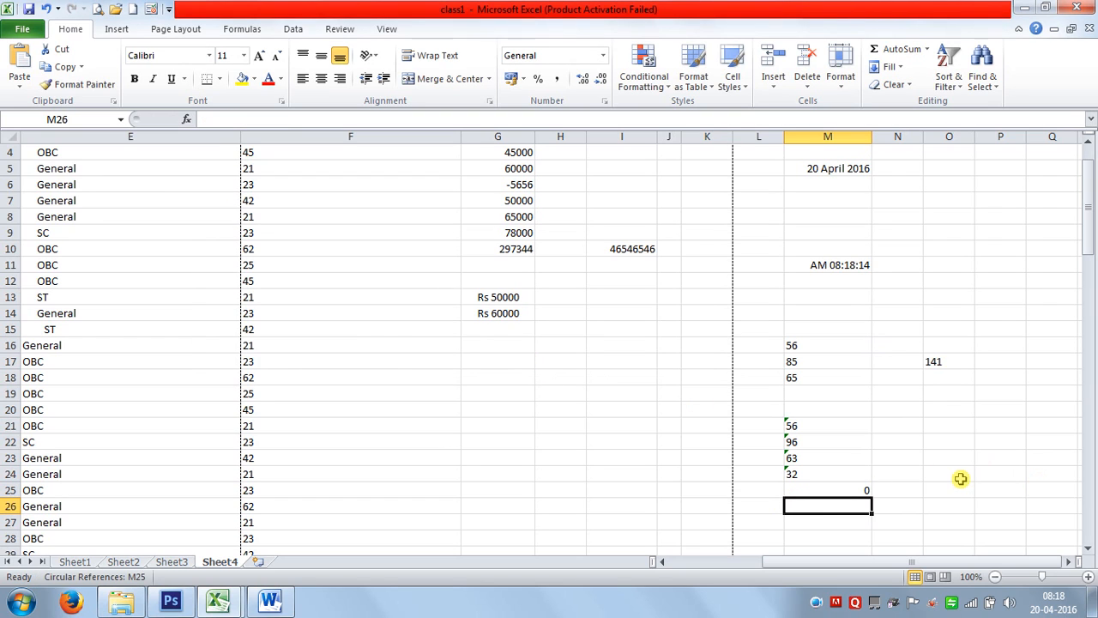
left_click_drag(796, 425, 817, 472)
left_click(810, 494)
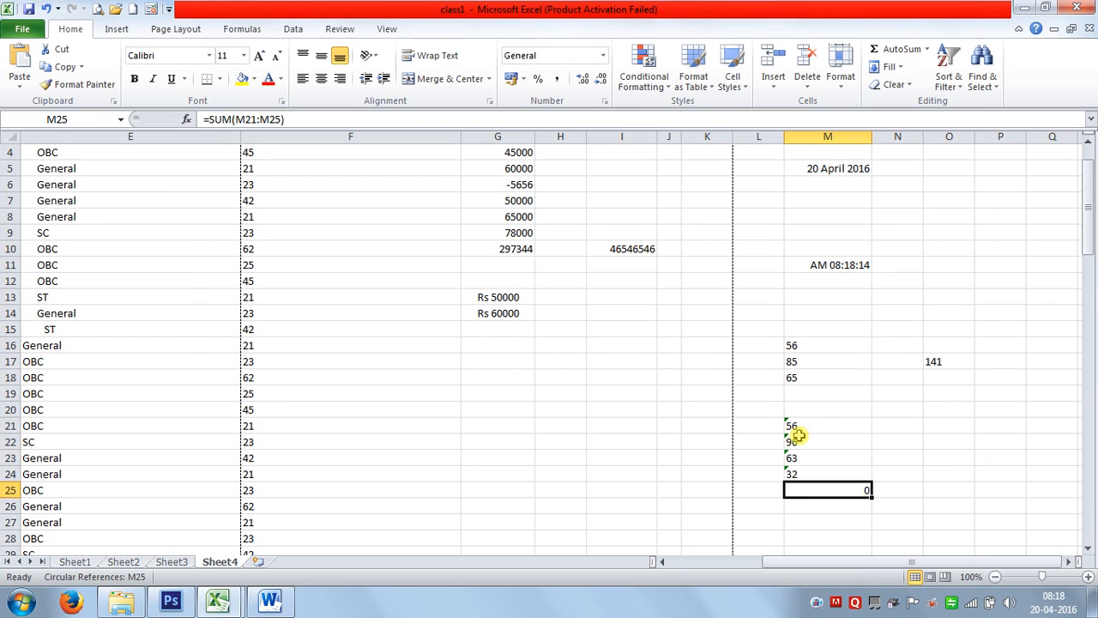
left_click(96, 9)
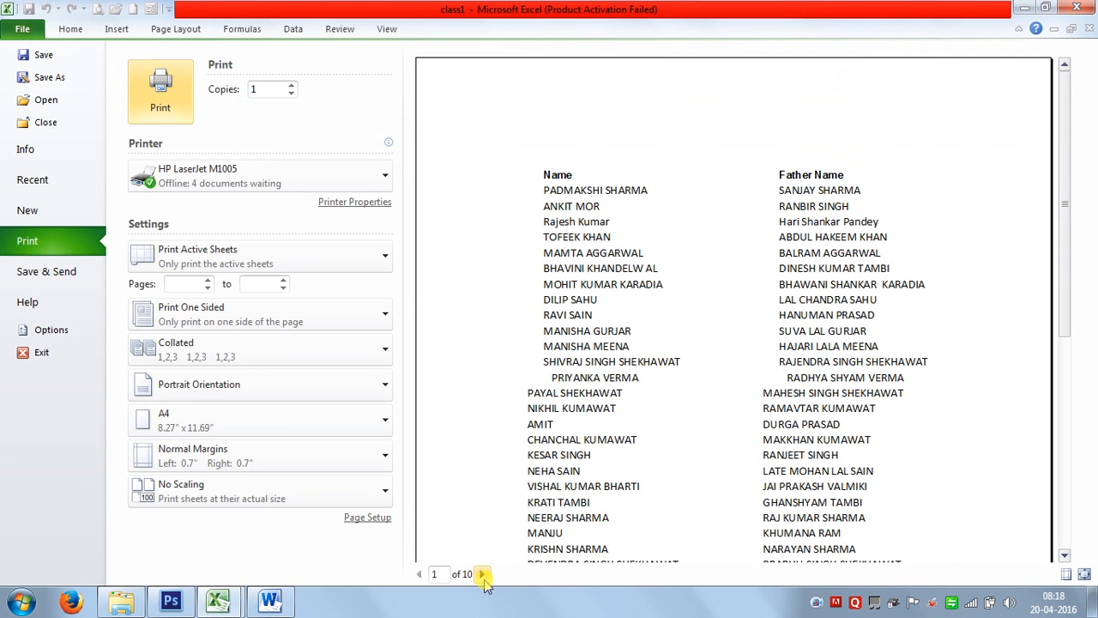
left_click(483, 574)
left_click(483, 573)
left_click(483, 574)
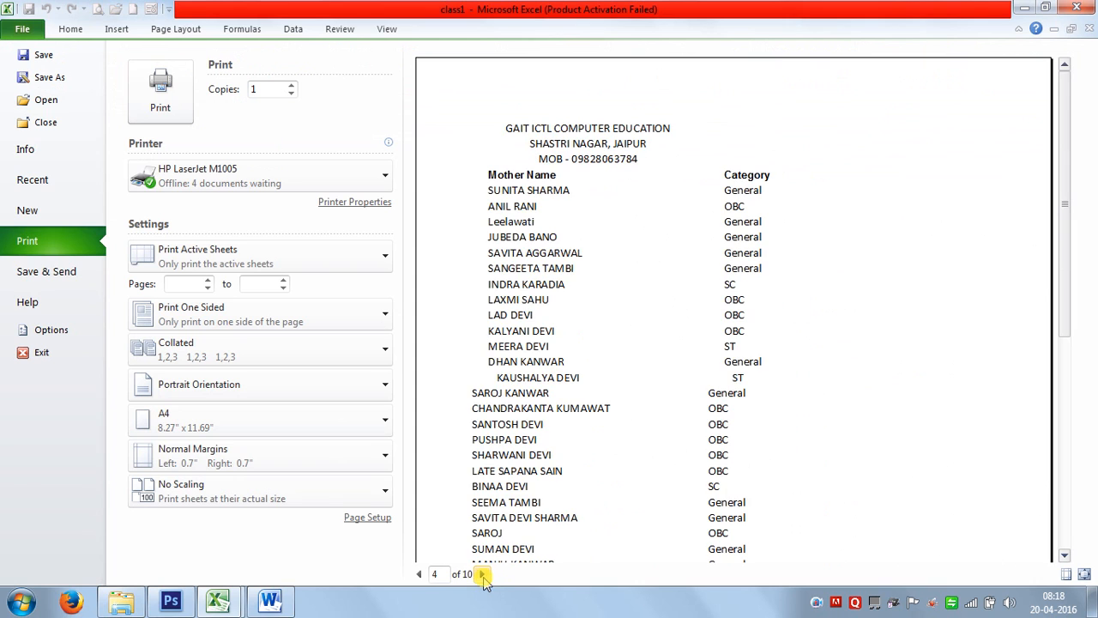
left_click(483, 574)
left_click(483, 574)
left_click(483, 574)
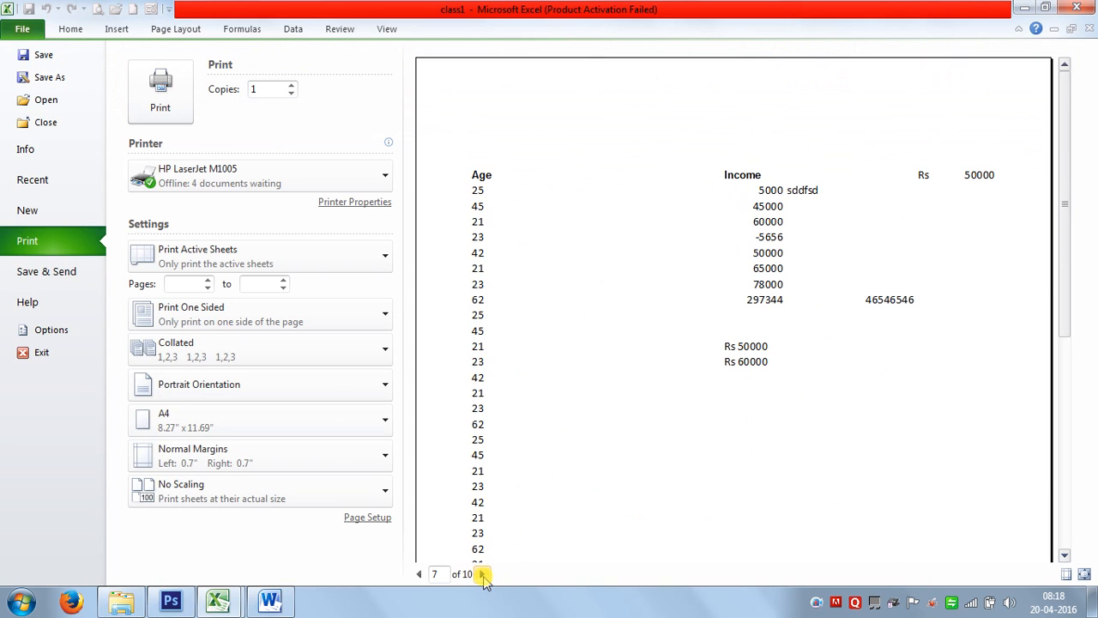
left_click(483, 574)
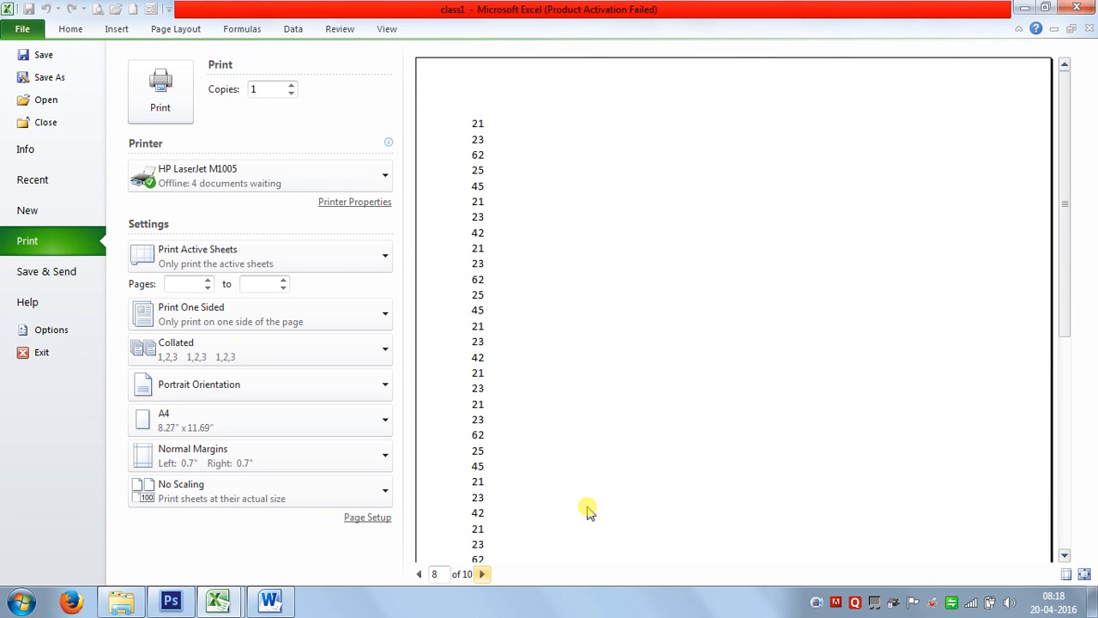
scroll(588, 508, "down", 5)
key("Escape")
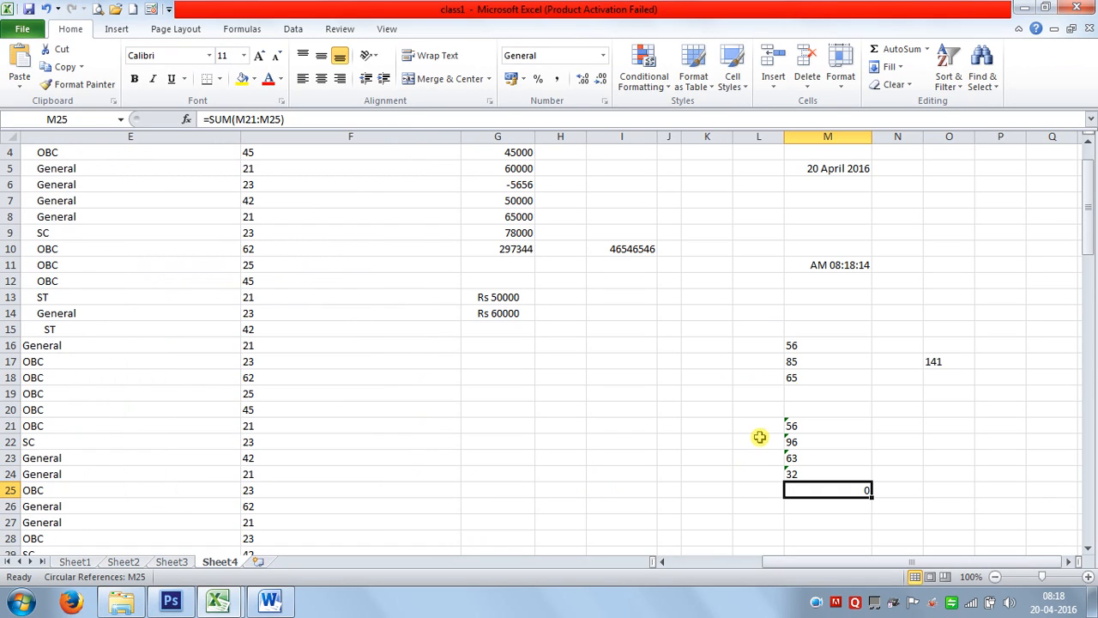
Set M21:M24 as the print area.
left_click_drag(798, 425, 798, 474)
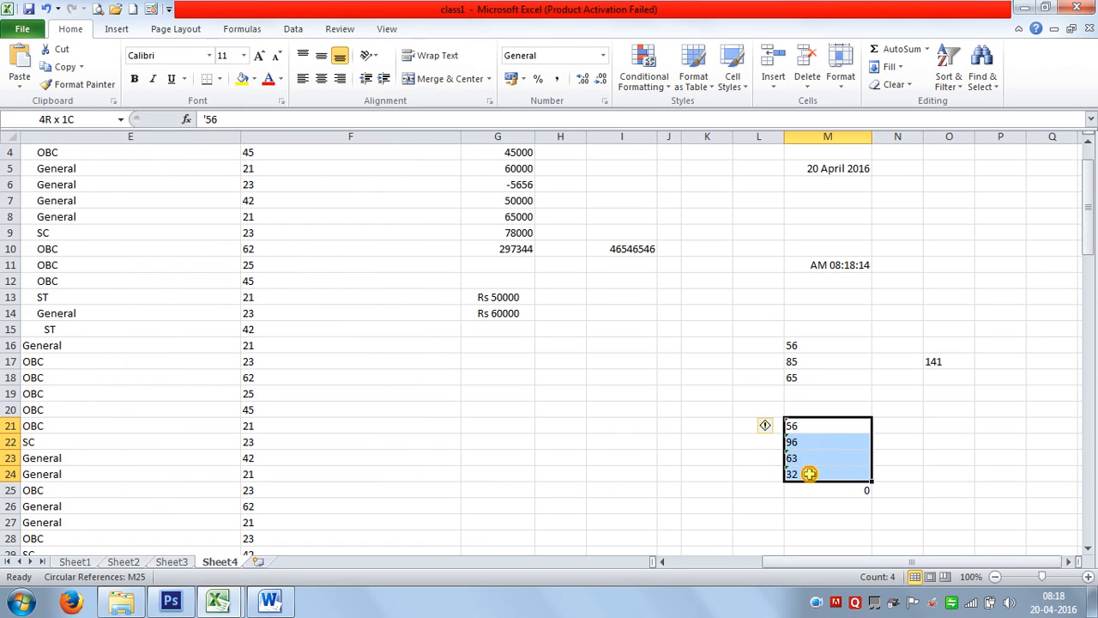
left_click(156, 31)
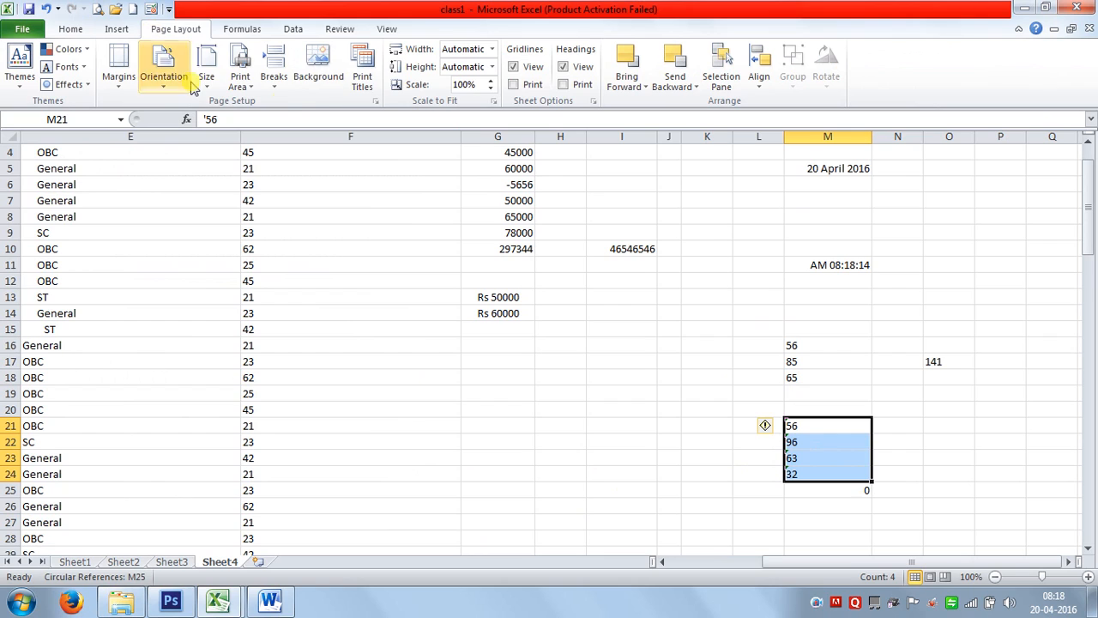
left_click(240, 80)
left_click(273, 103)
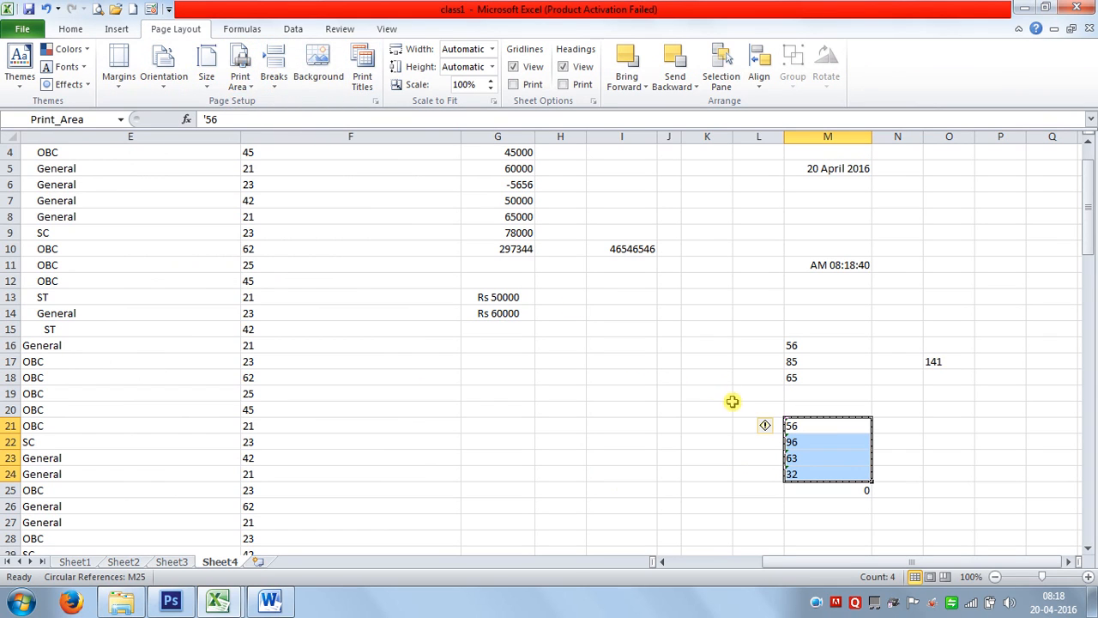
Check in Print Preview that only 56, 96, 63 and 32 print.
left_click(97, 10)
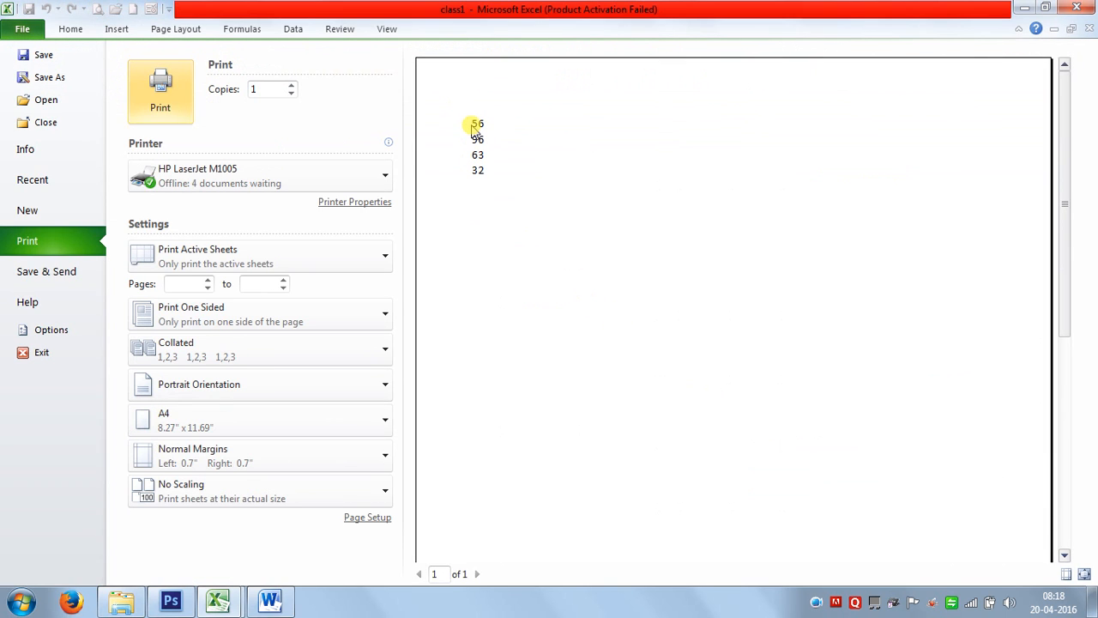
key("Escape")
key("Down")
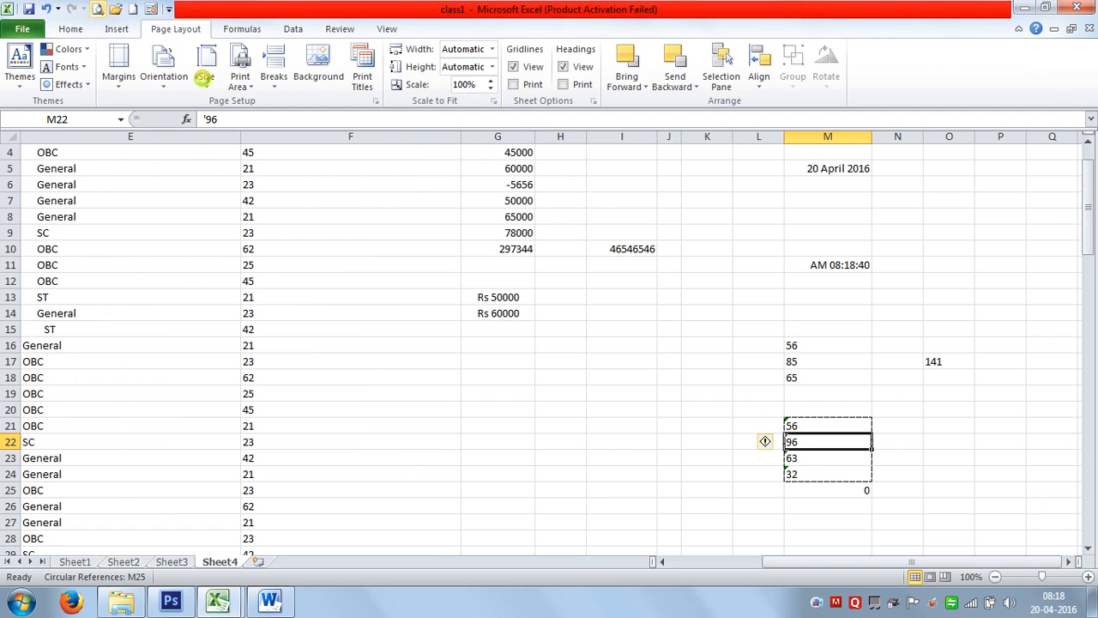
key("ctrl+p")
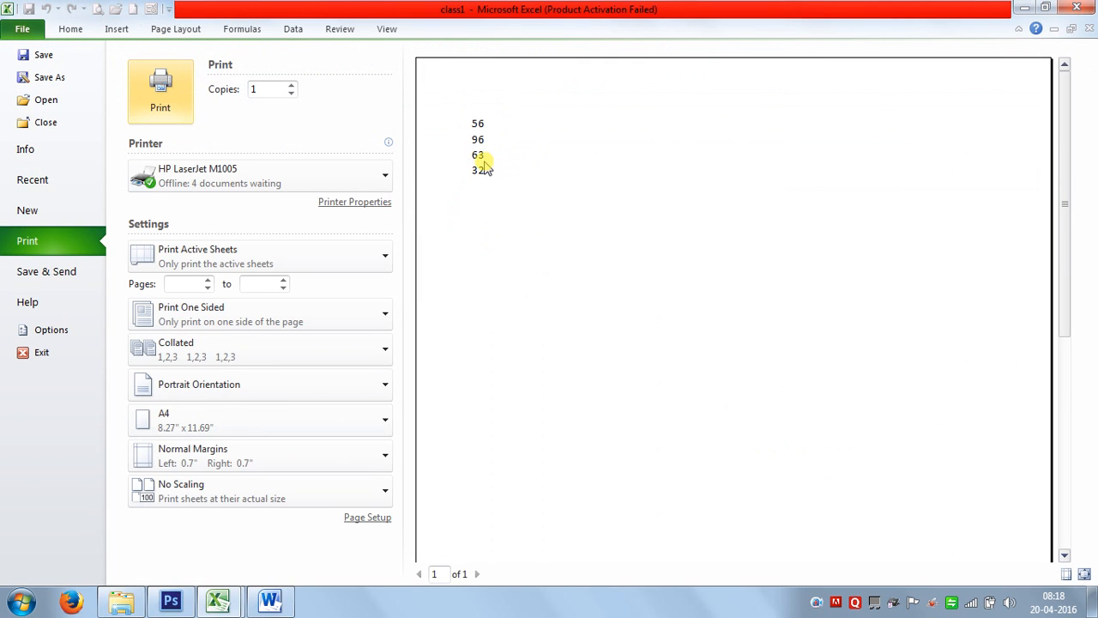
key("Escape")
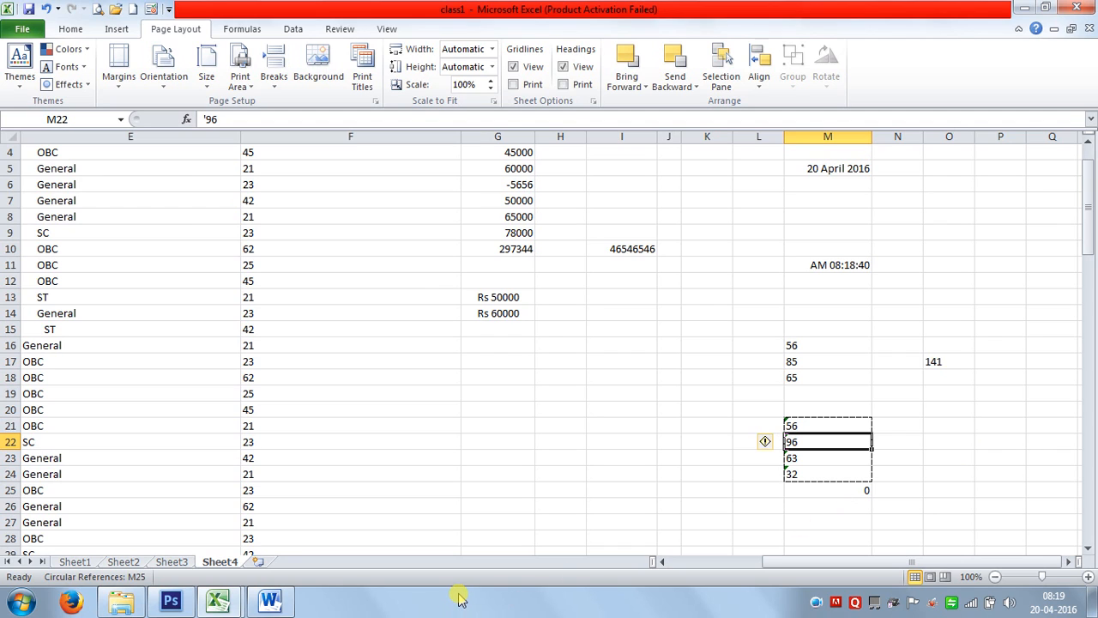
Apply the General number format to O22 and scroll back toward column A.
key("Right")
key("Right")
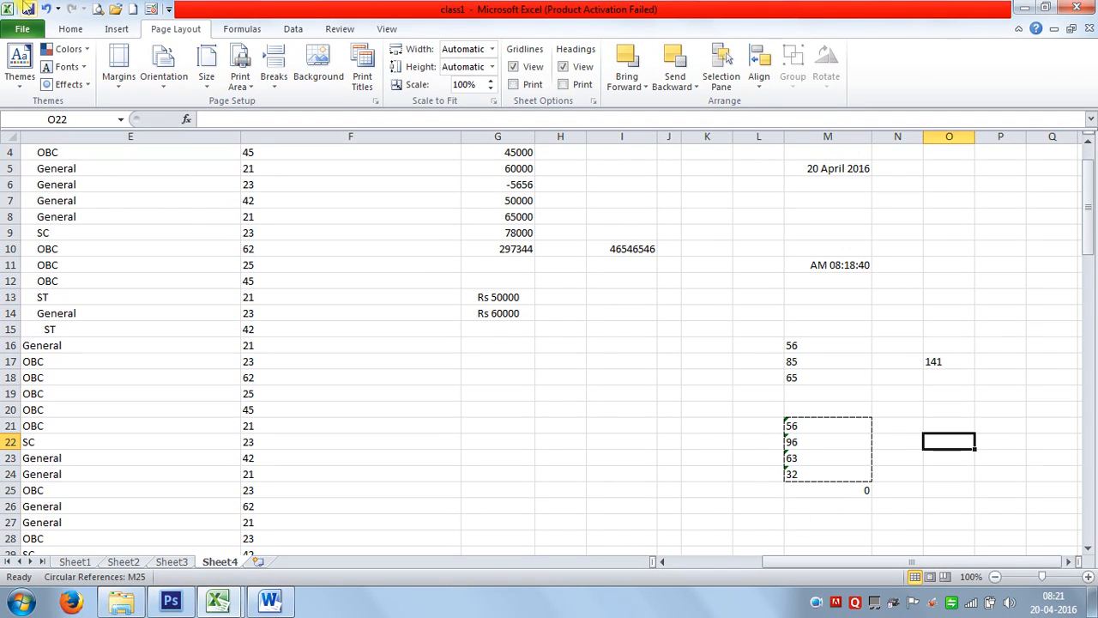
left_click(68, 32)
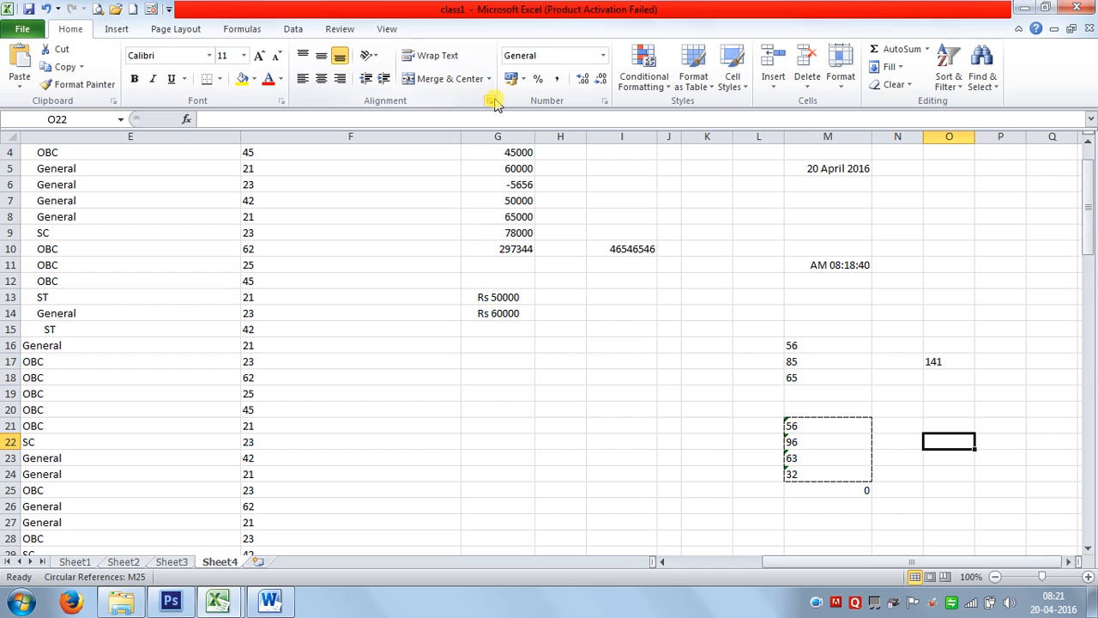
left_click(604, 59)
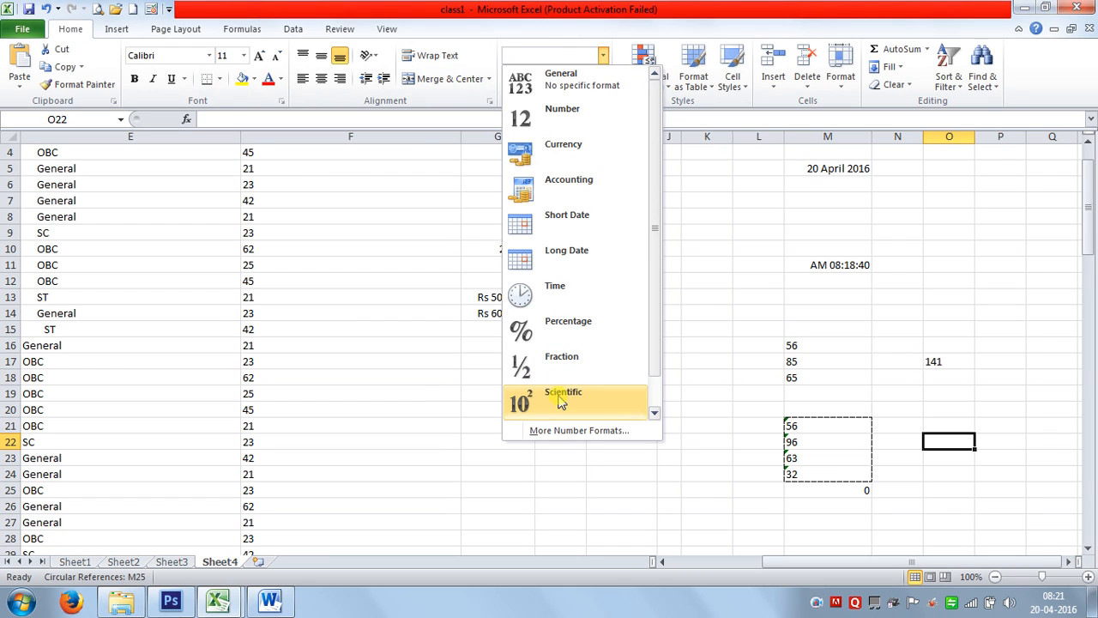
left_click(566, 79)
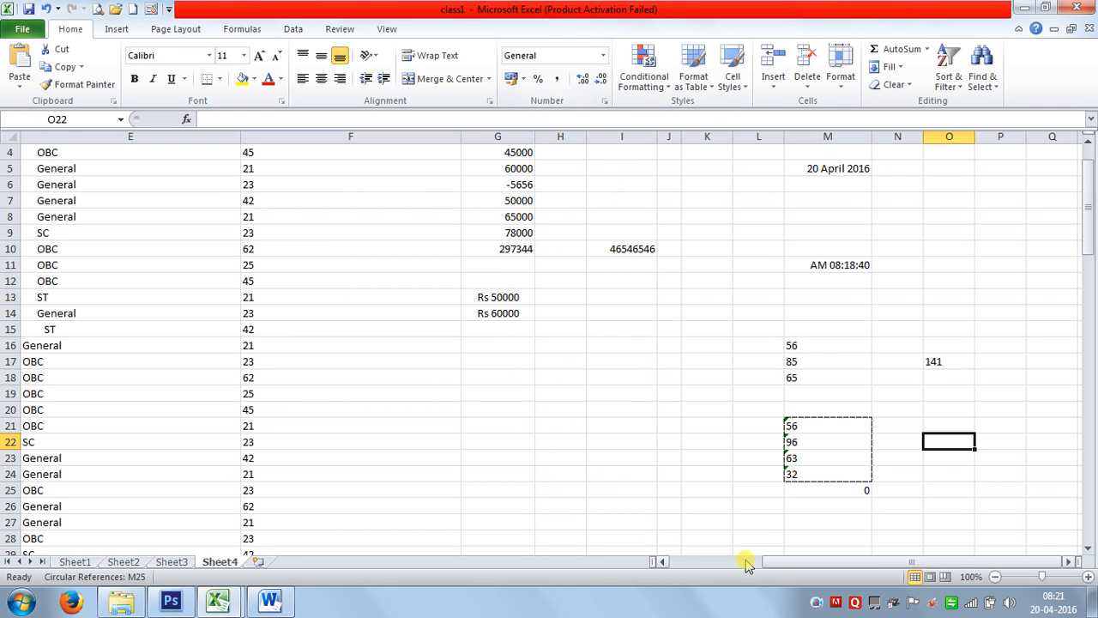
left_click_drag(777, 558, 686, 549)
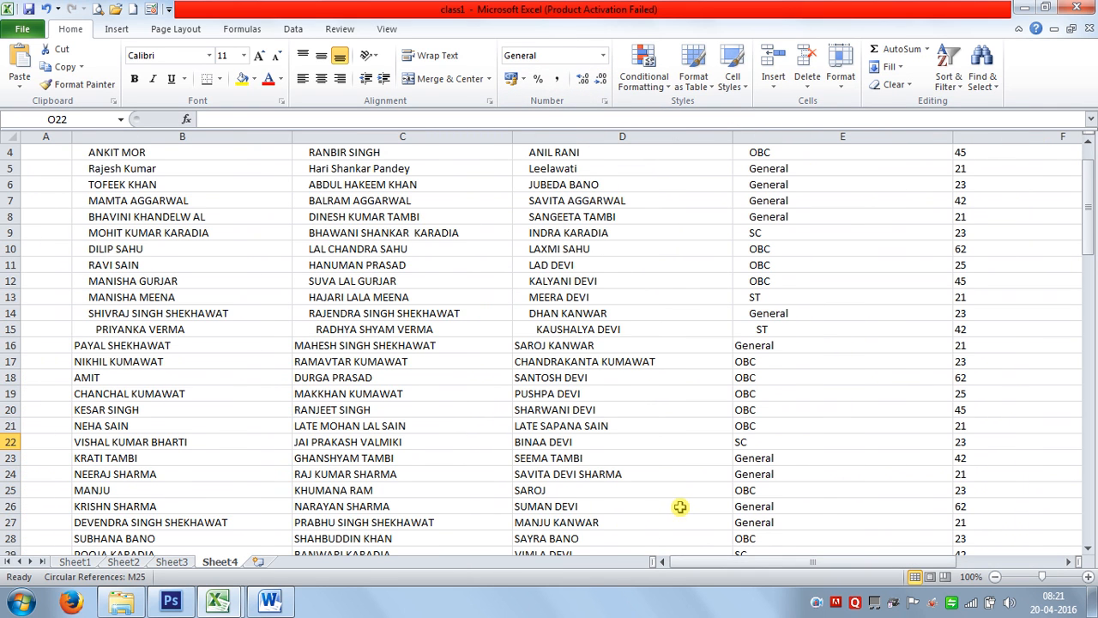
Select the student table B2:G102 from the Name header and clear all its formats.
scroll(678, 505, "up", 1)
left_click(14, 158)
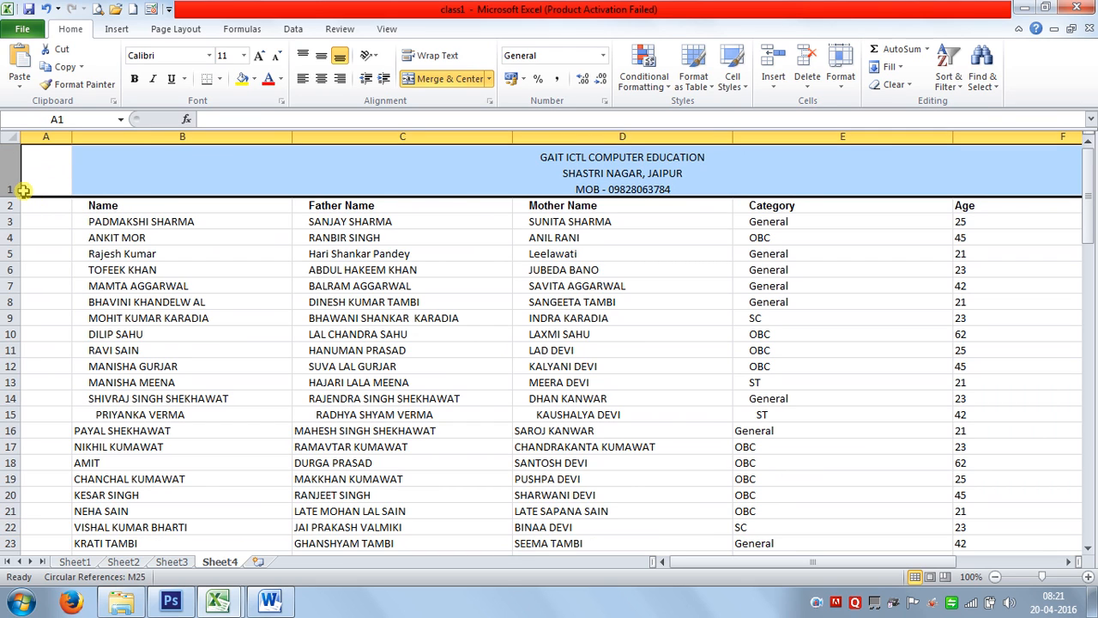
left_click(140, 205)
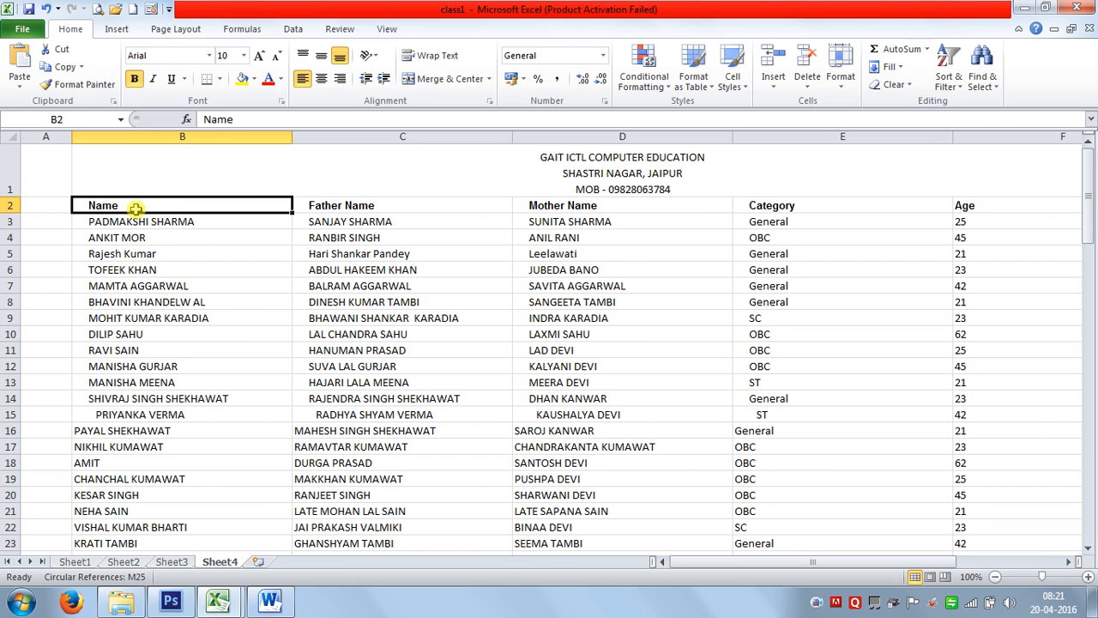
key("ctrl+shift+Right")
key("ctrl+shift+Down")
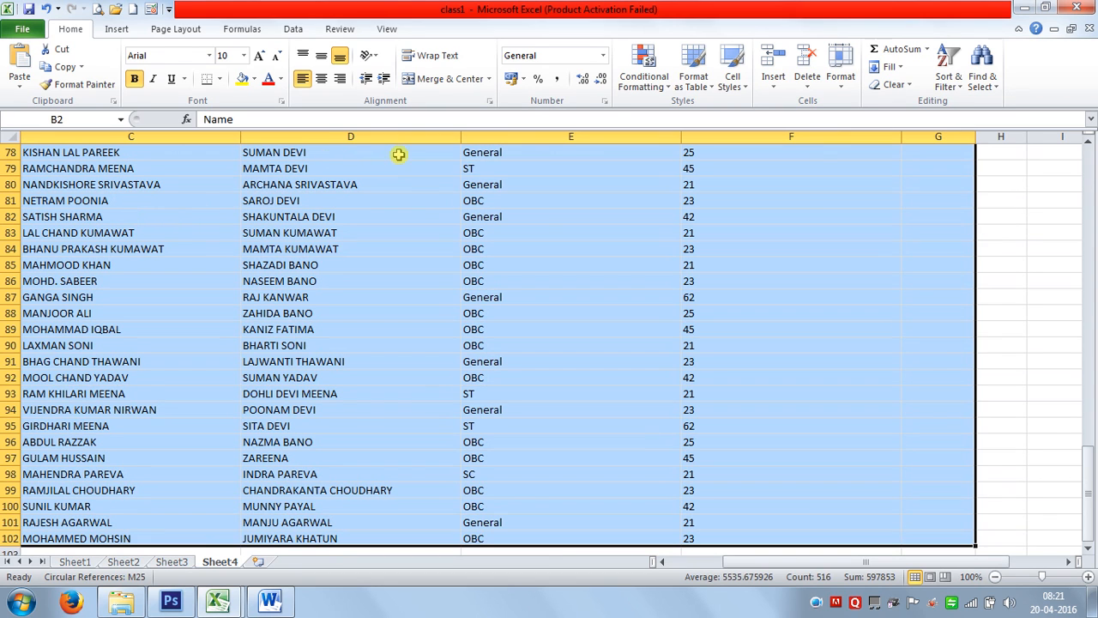
left_click(890, 84)
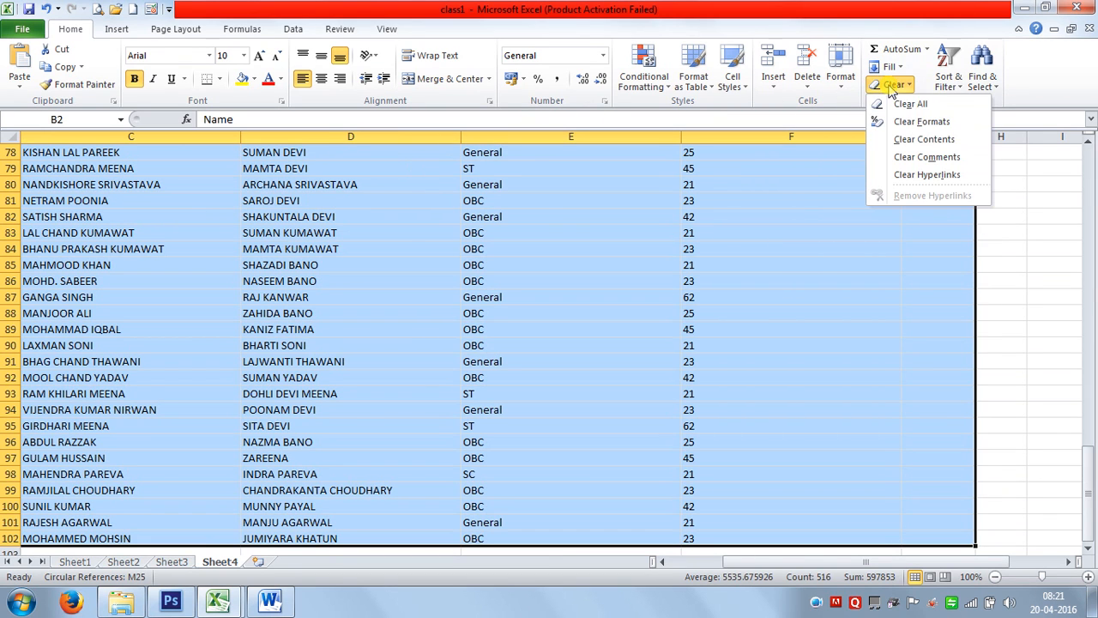
left_click(911, 124)
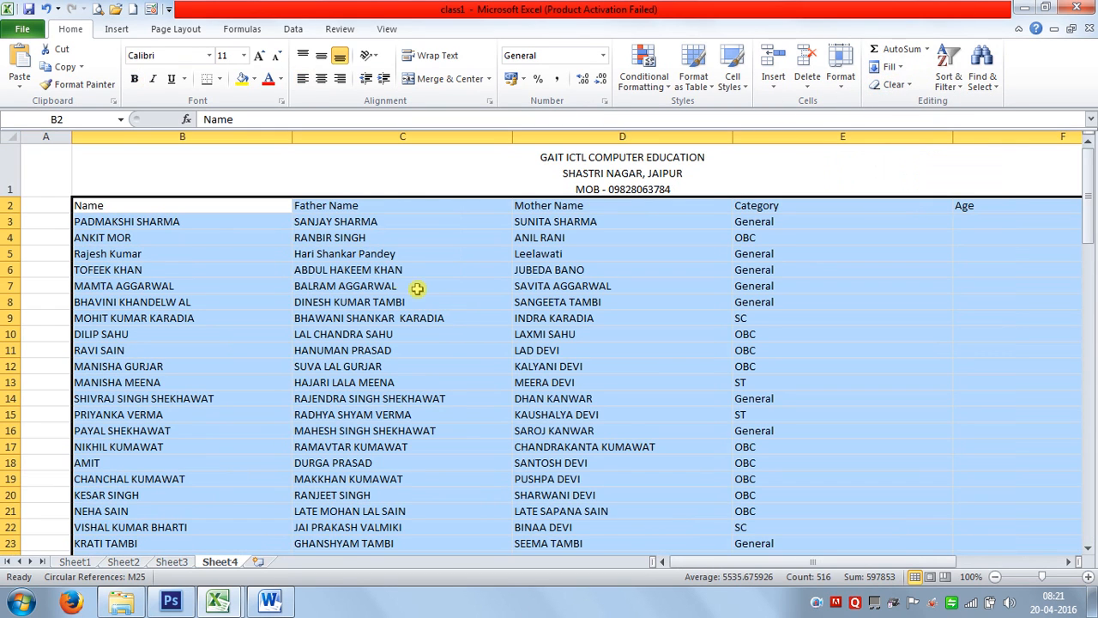
left_click(397, 300)
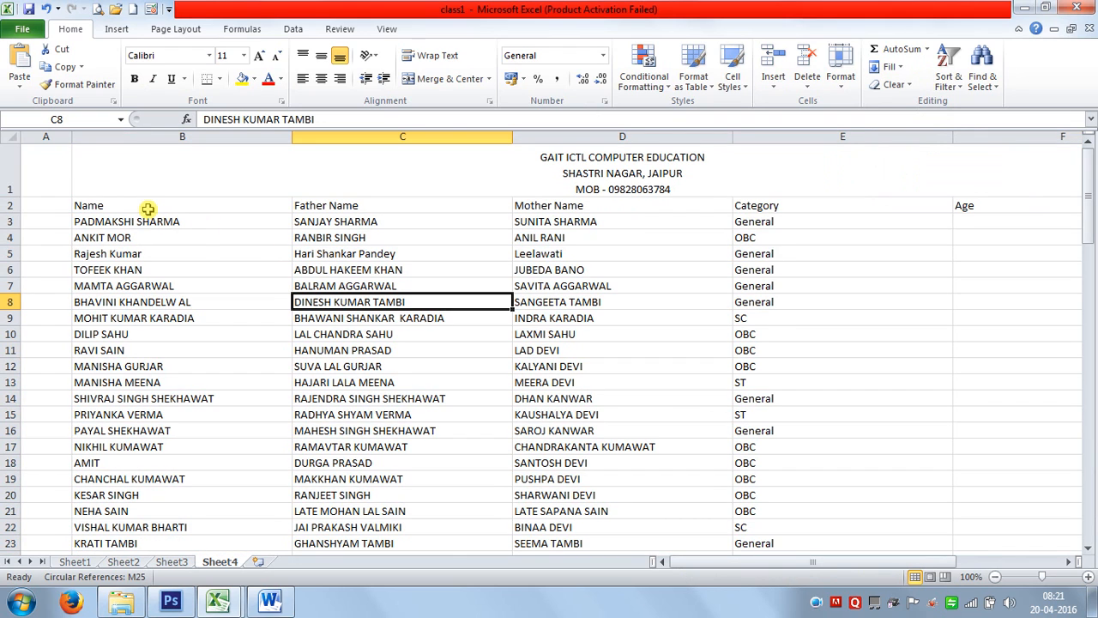
left_click(766, 205)
key("ctrl+shift+Down")
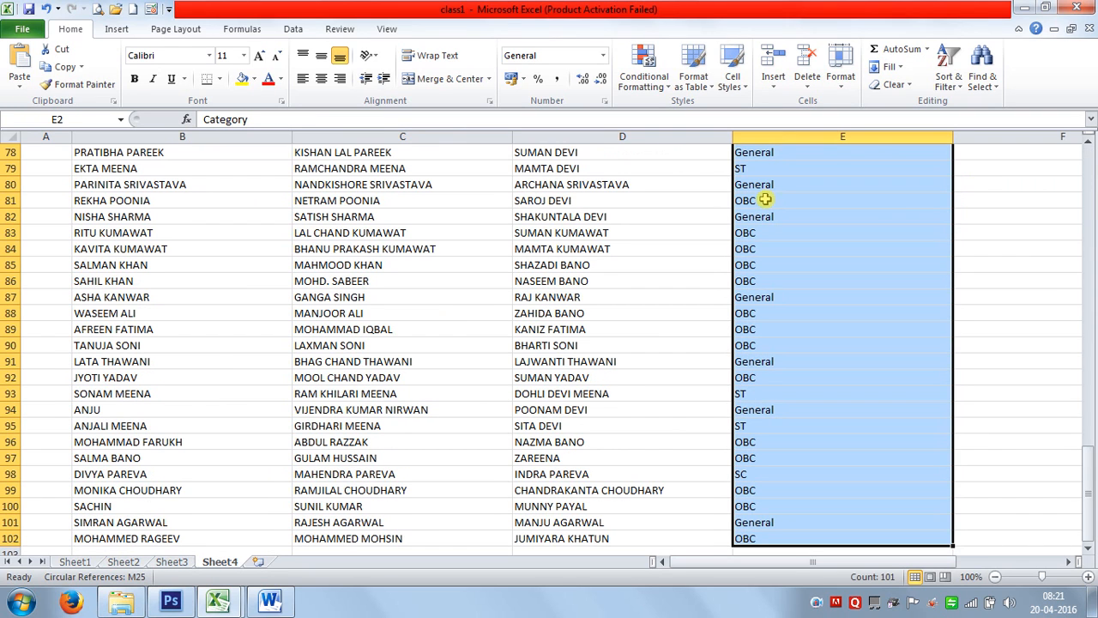
left_click(656, 84)
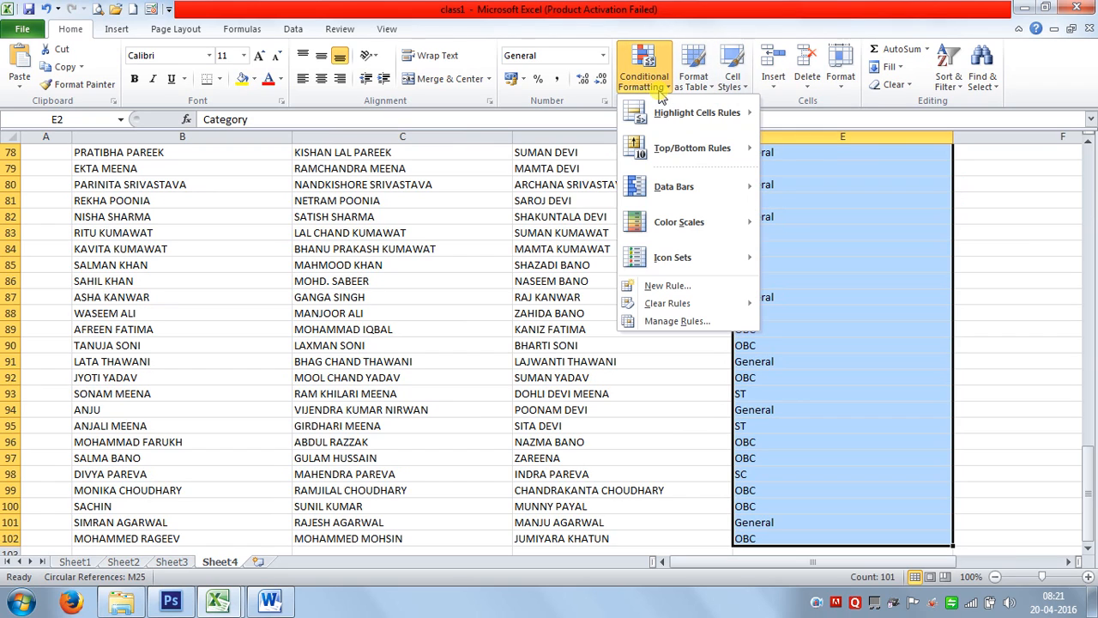
mouse_move(693, 117)
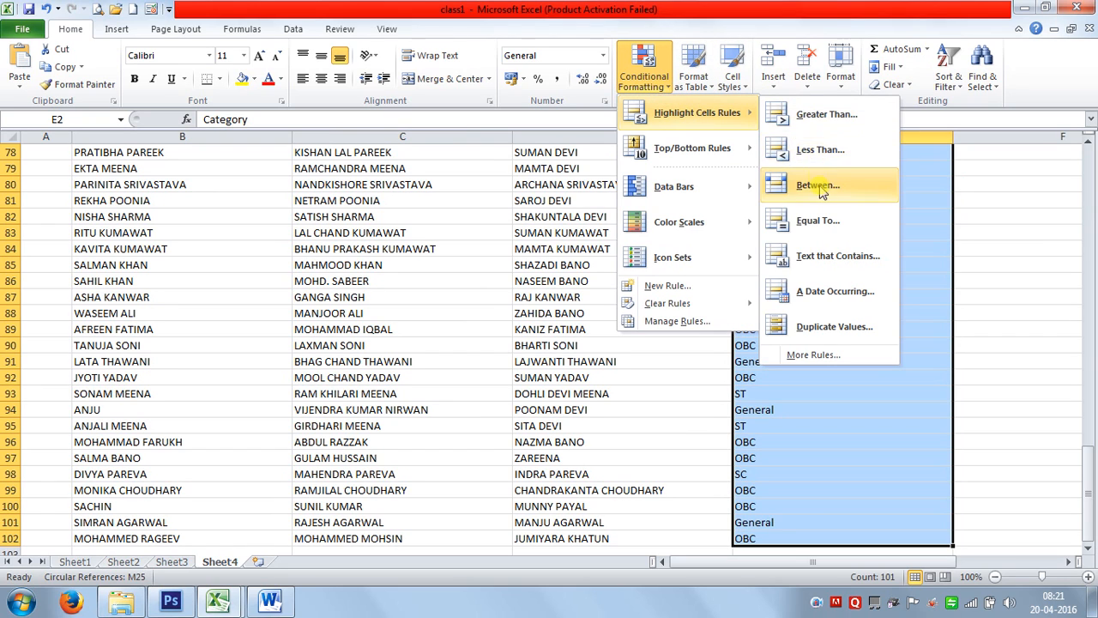
left_click(820, 221)
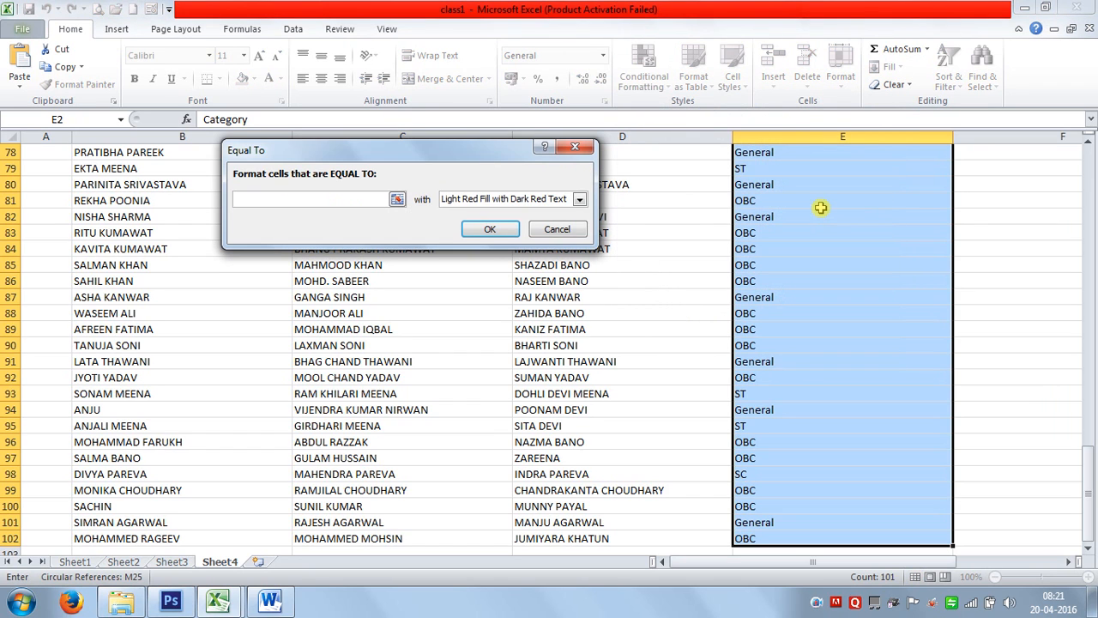
type("General")
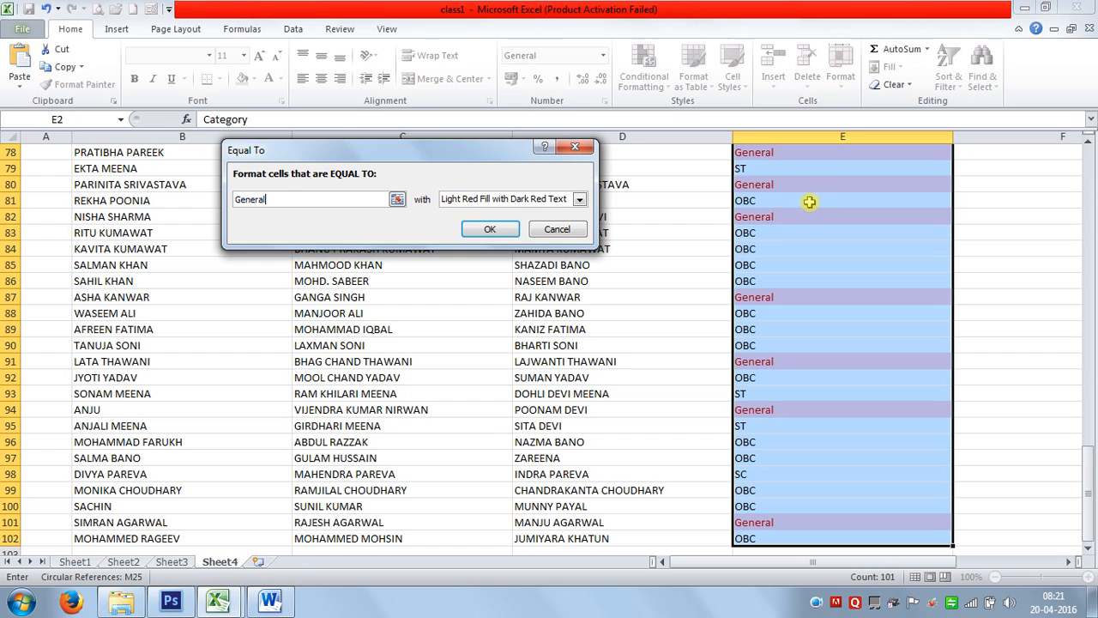
left_click(580, 199)
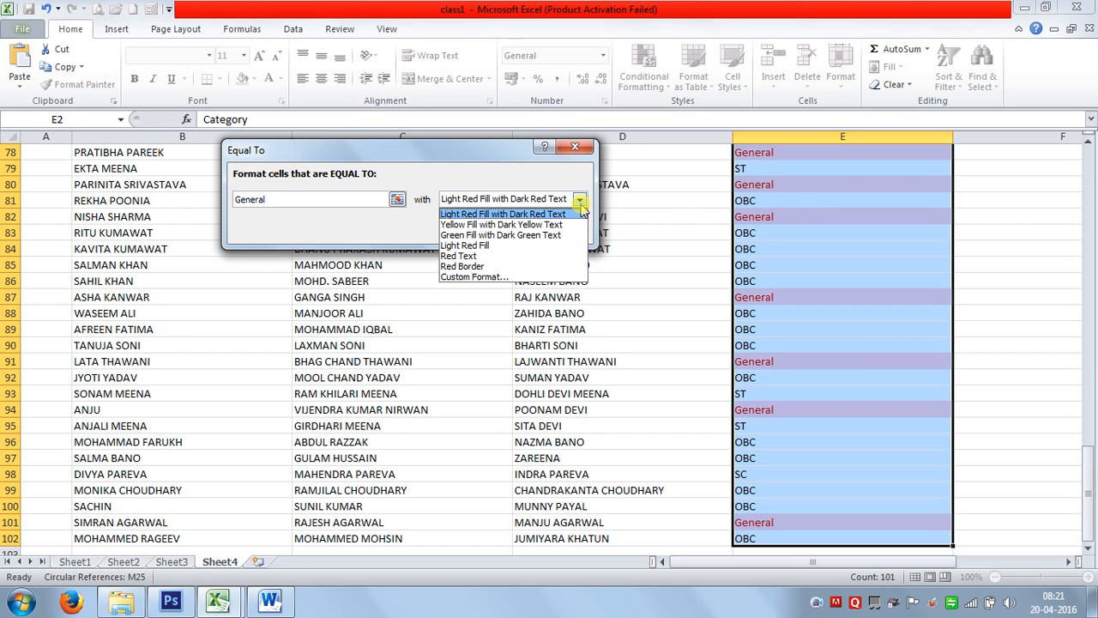
left_click(518, 235)
left_click(494, 230)
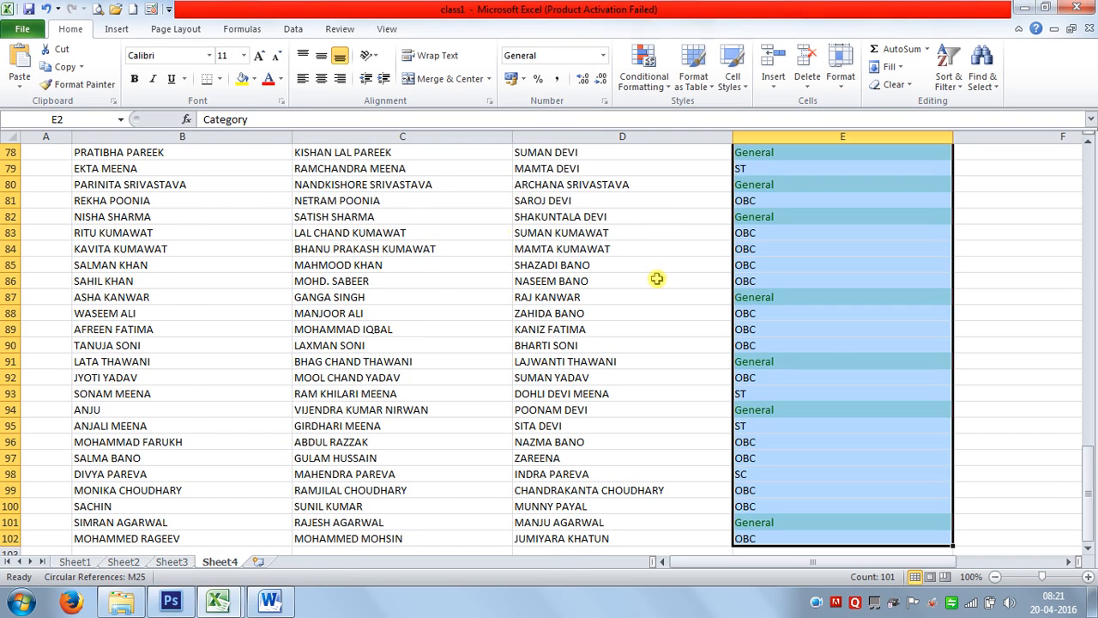
scroll(833, 358, "up", 8)
scroll(832, 356, "up", 18)
left_click(794, 289)
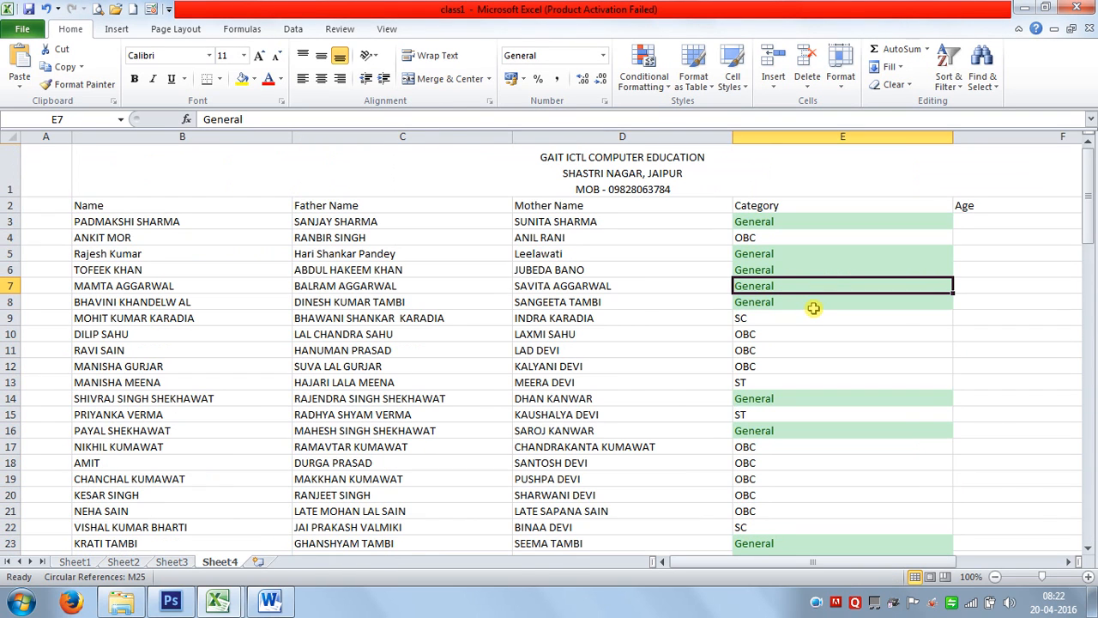
left_click(779, 210)
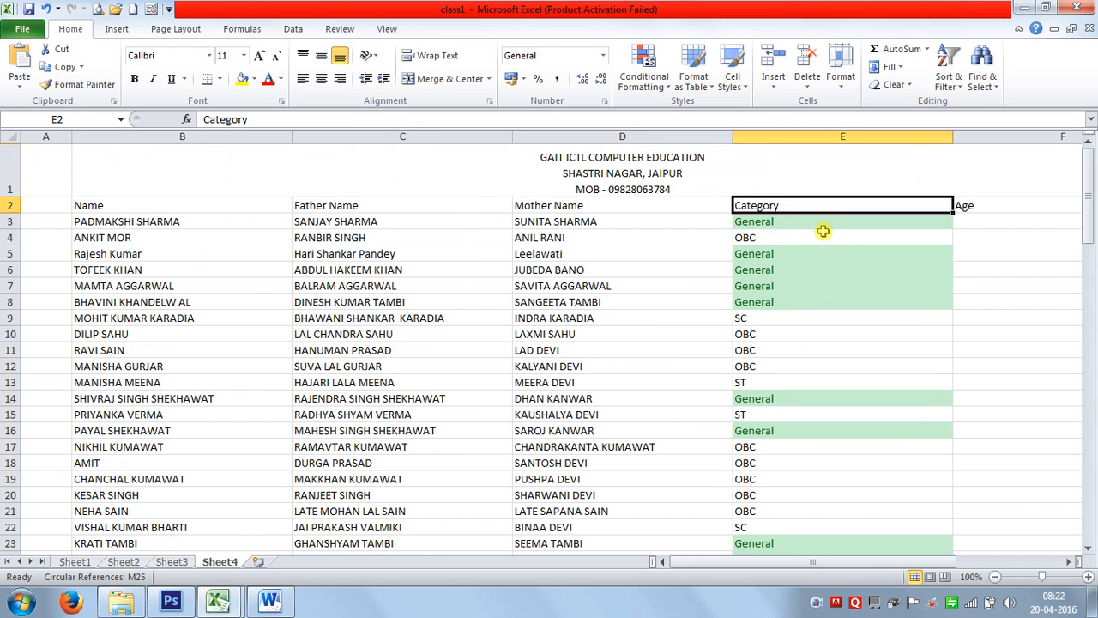
key("ctrl+shift+Down")
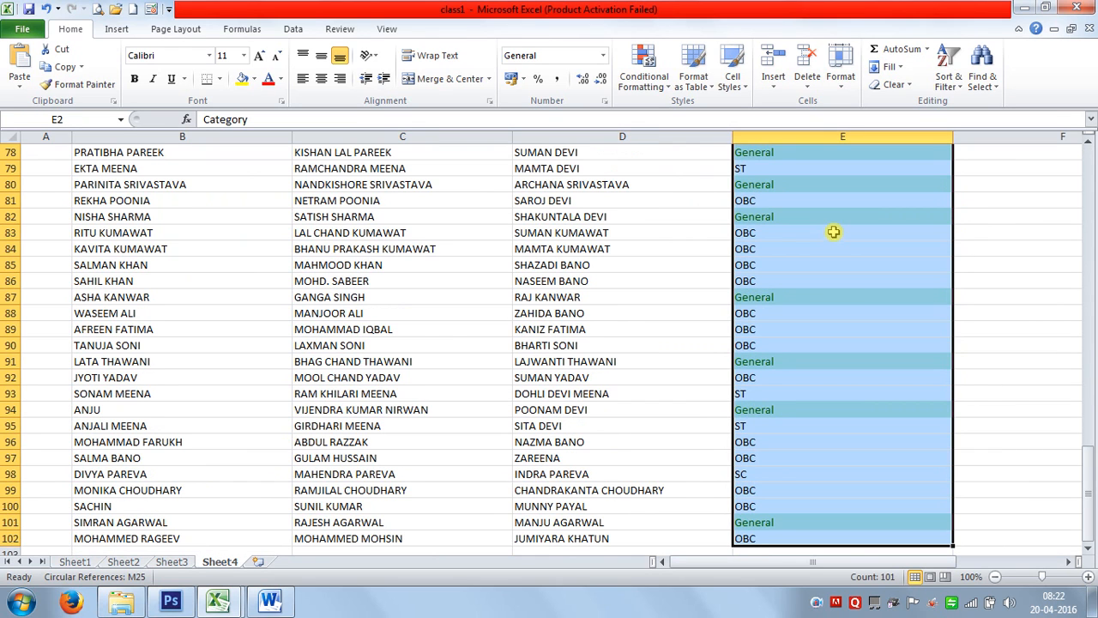
left_click(660, 86)
mouse_move(669, 112)
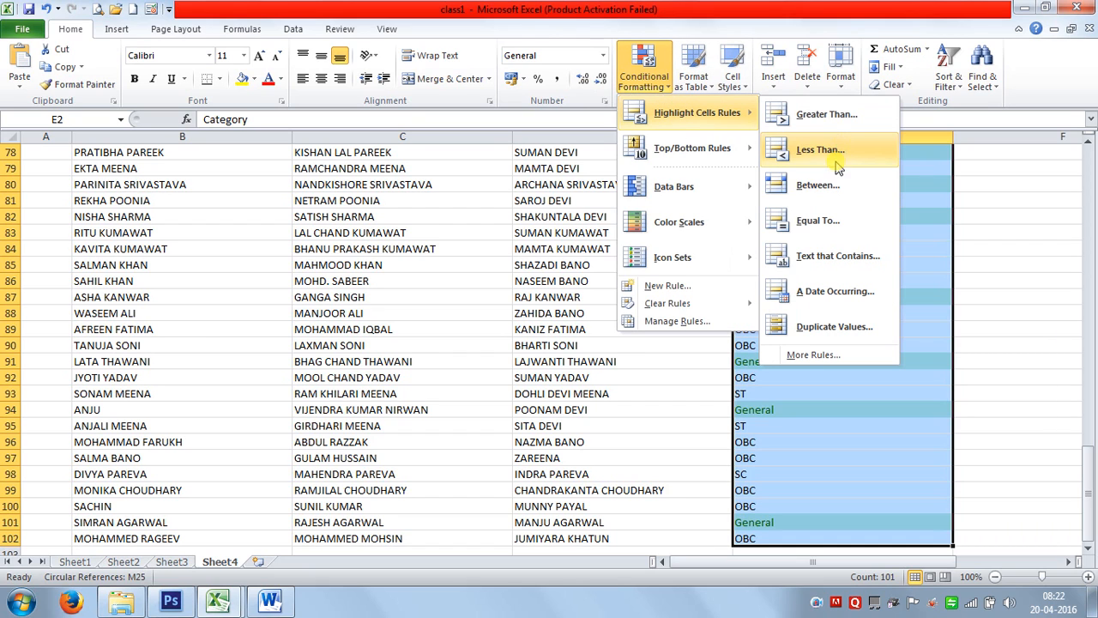
left_click(817, 221)
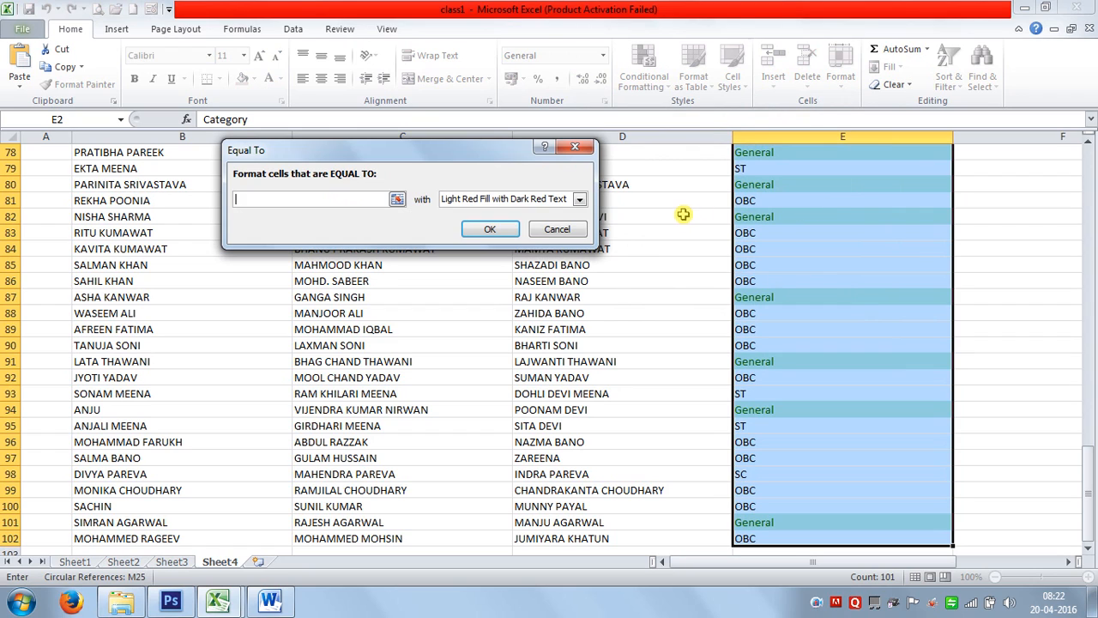
type("SC")
left_click(579, 199)
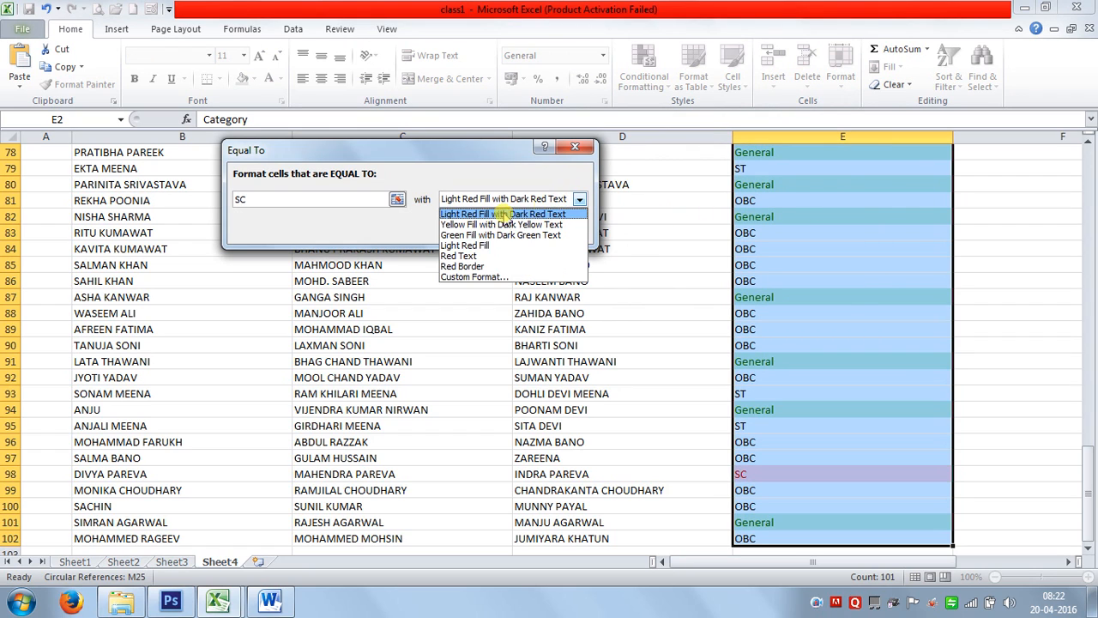
left_click(479, 214)
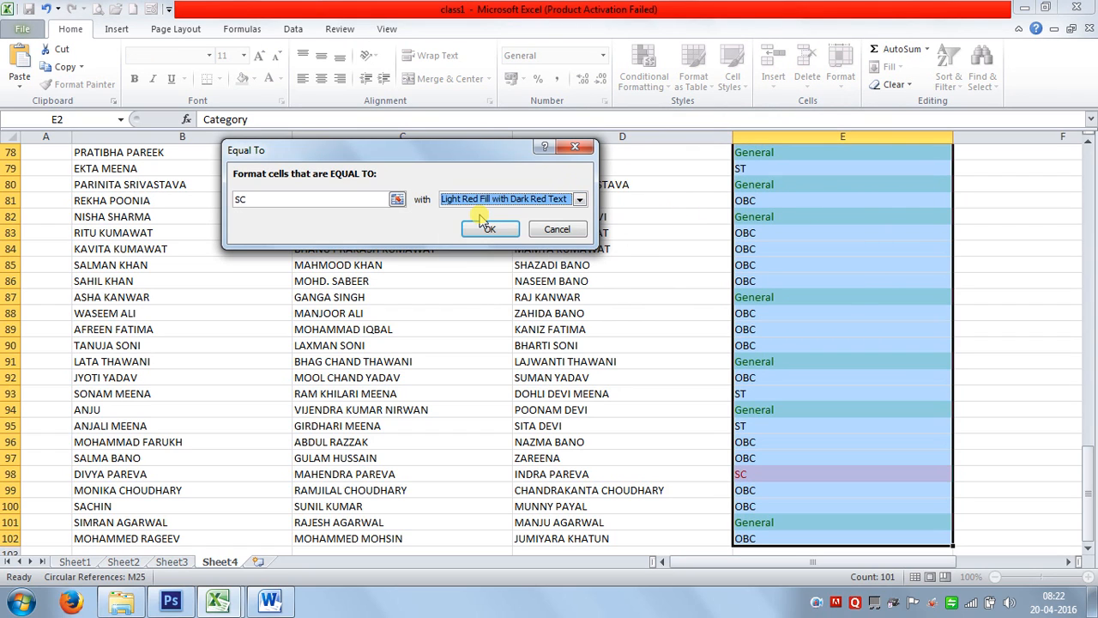
left_click(489, 228)
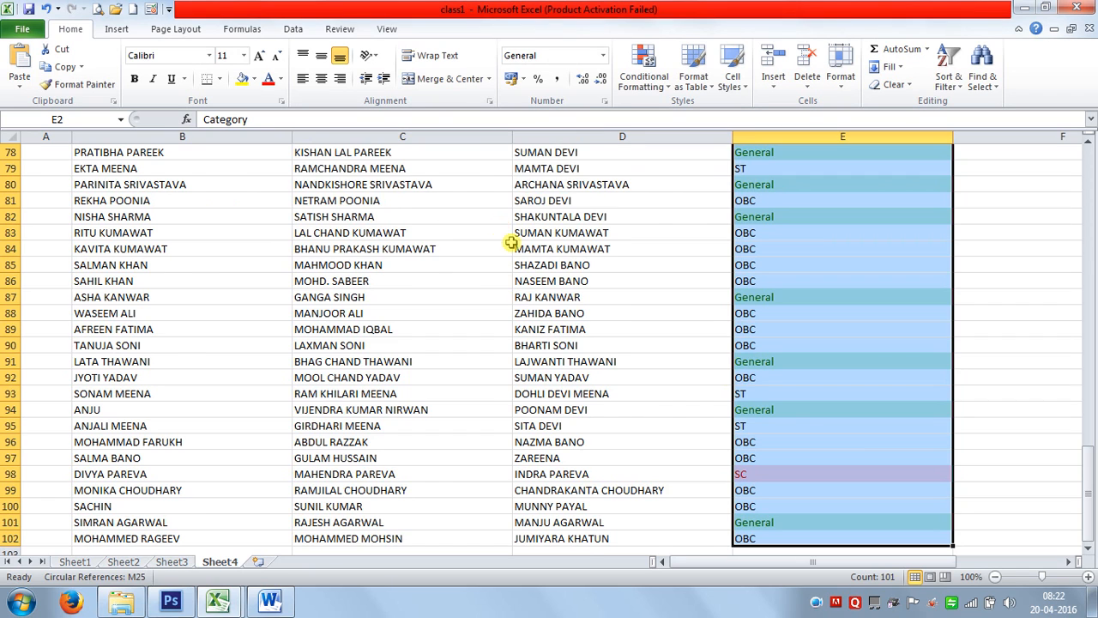
scroll(778, 376, "up", 9)
scroll(778, 375, "up", 13)
scroll(789, 378, "up", 4)
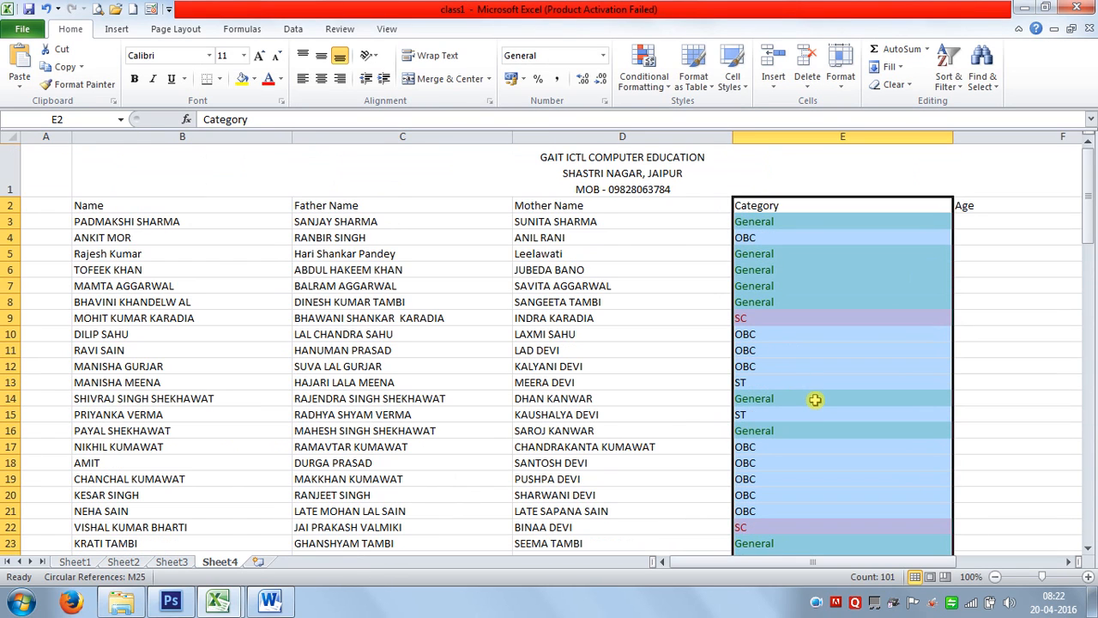
left_click(630, 86)
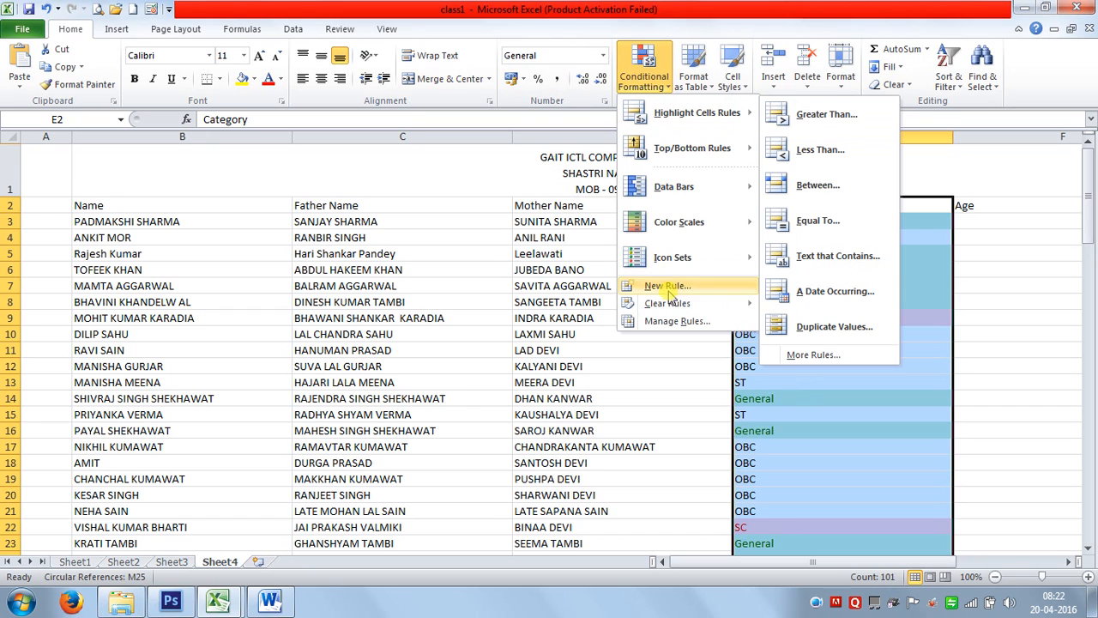
mouse_move(673, 305)
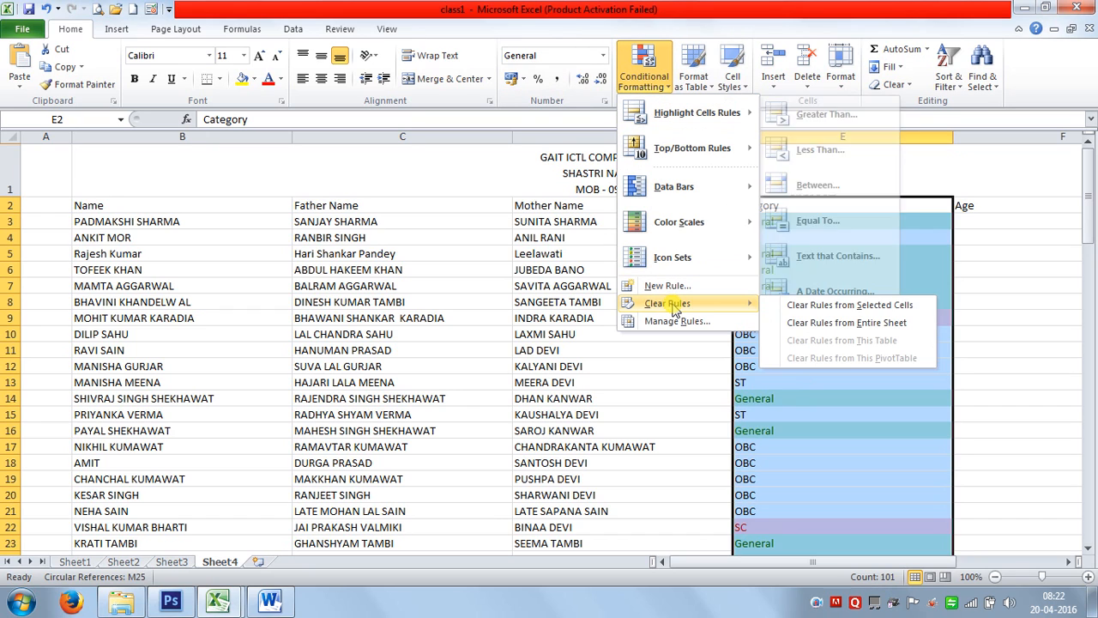
left_click(817, 307)
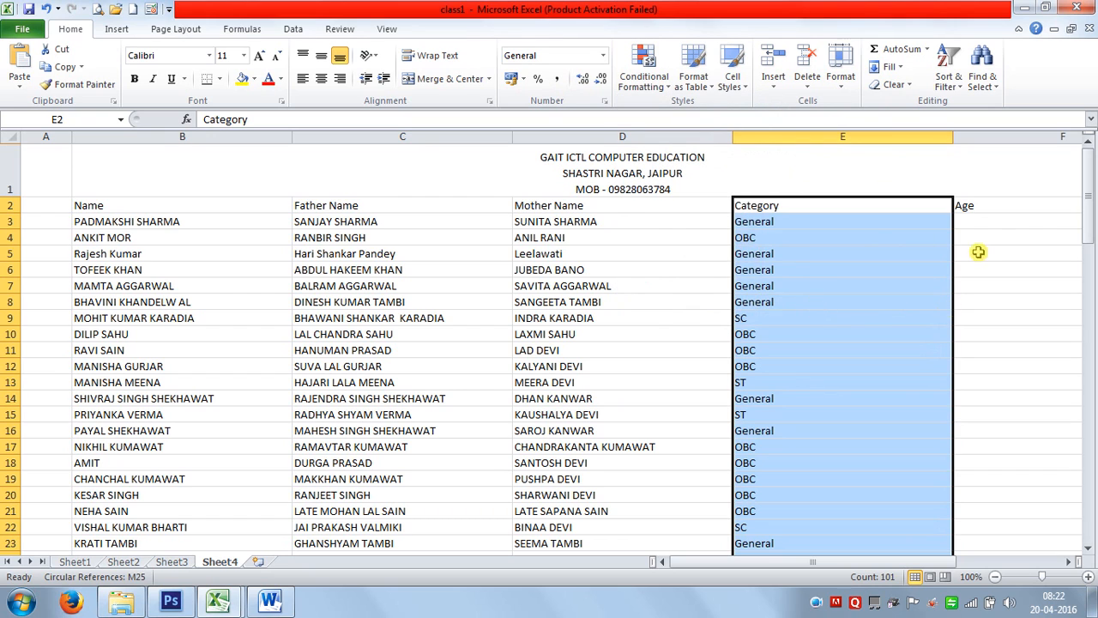
left_click(991, 236)
Left-align the values in the Age column F.
left_click_drag(911, 558, 999, 546)
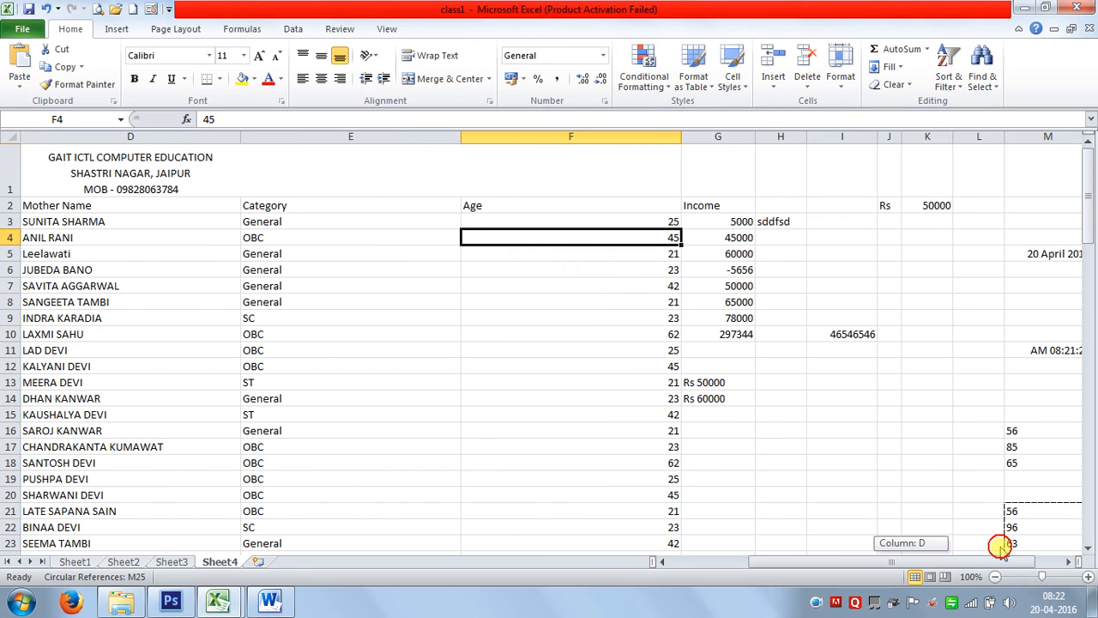
left_click(576, 137)
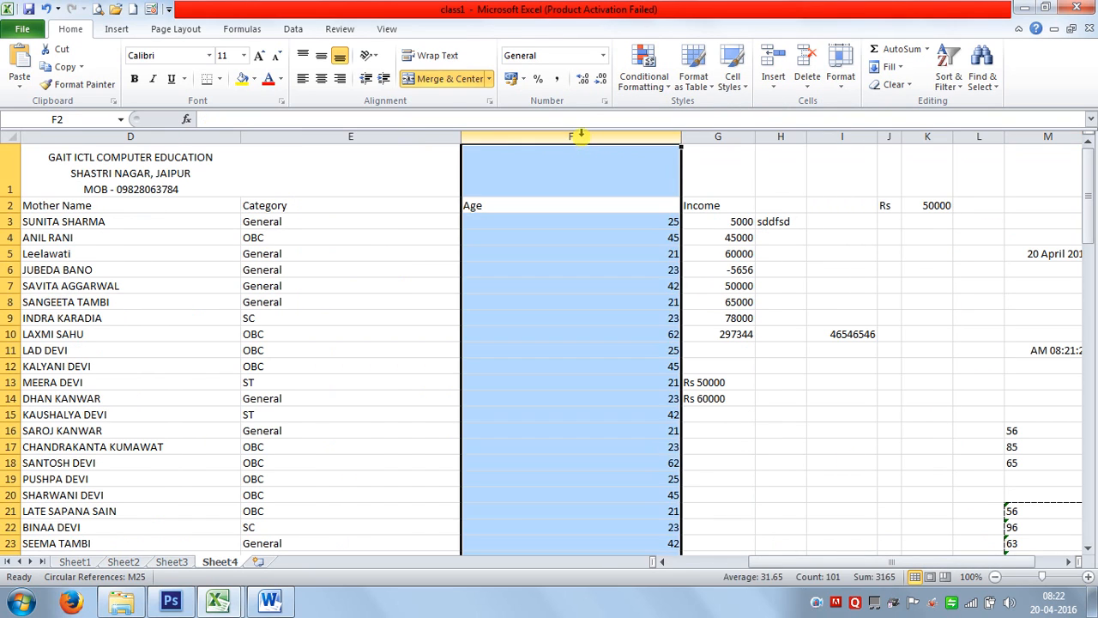
left_click(302, 78)
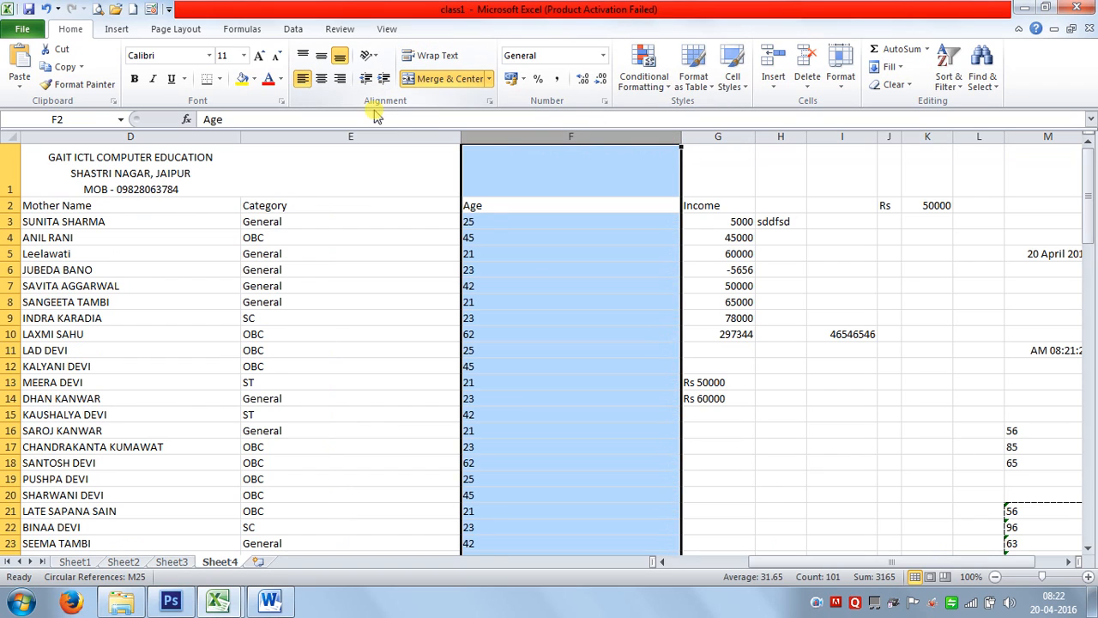
left_click(530, 264)
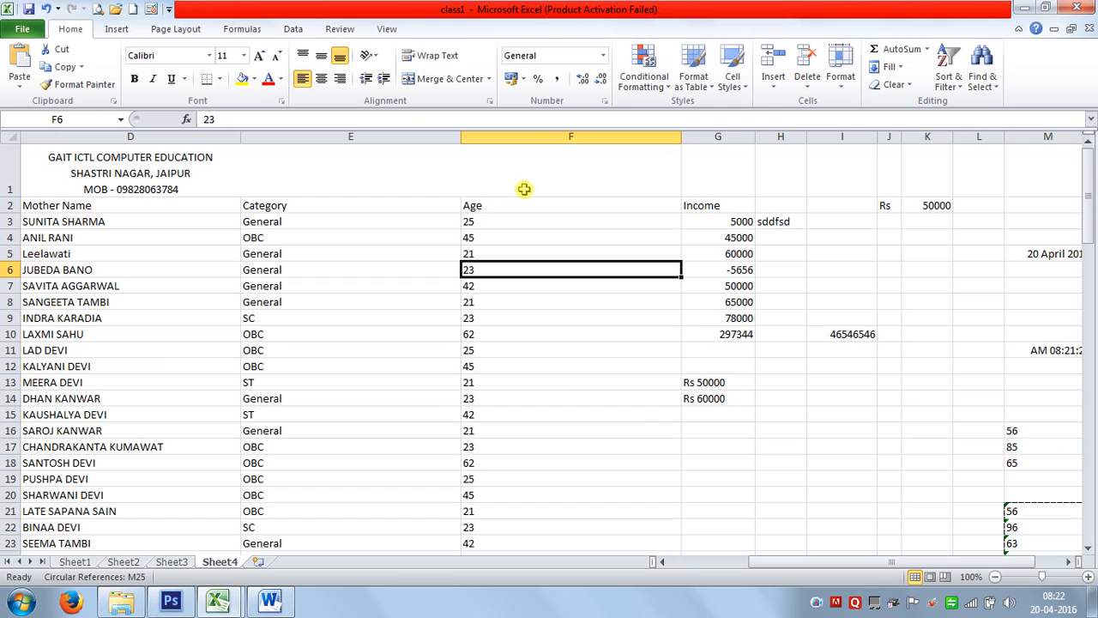
Highlight Age values greater than 40 with light red fill and dark red text.
left_click(532, 139)
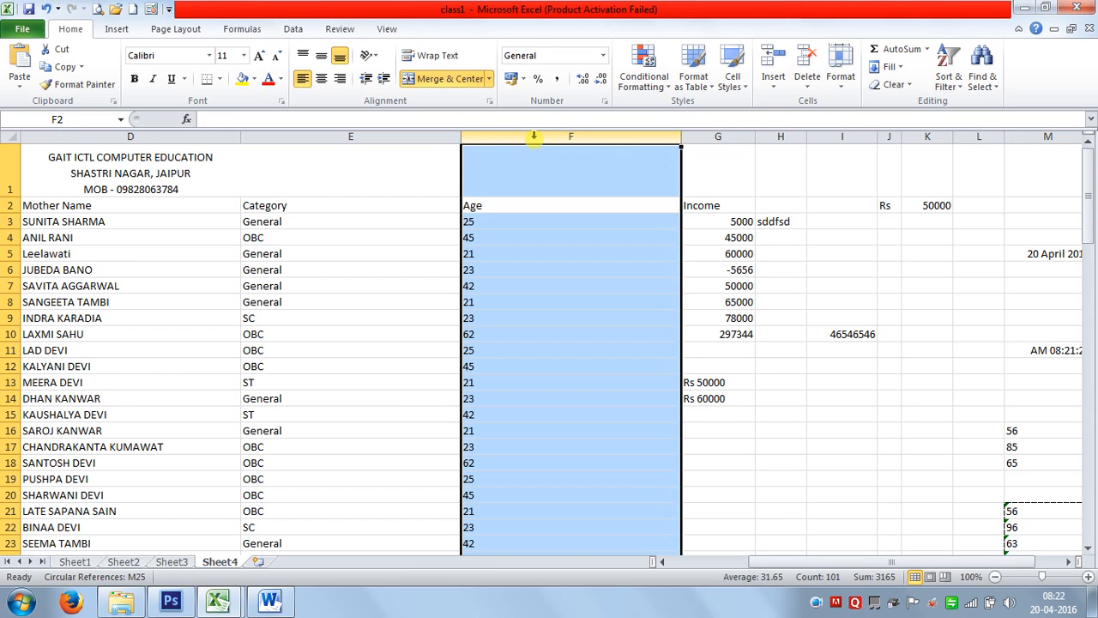
left_click(644, 77)
mouse_move(674, 118)
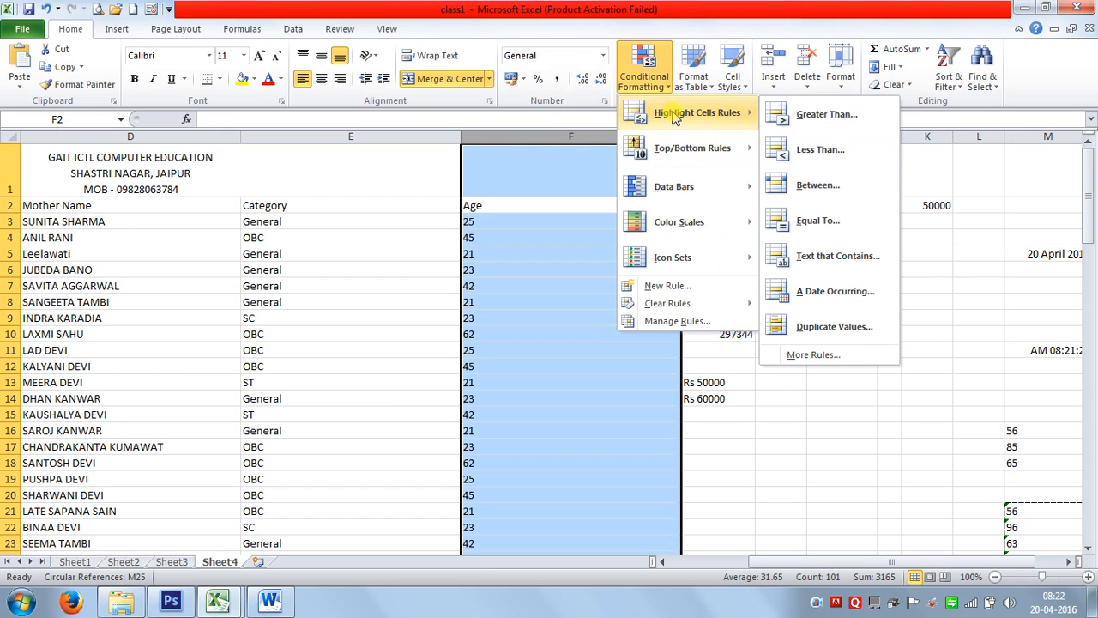
left_click(819, 116)
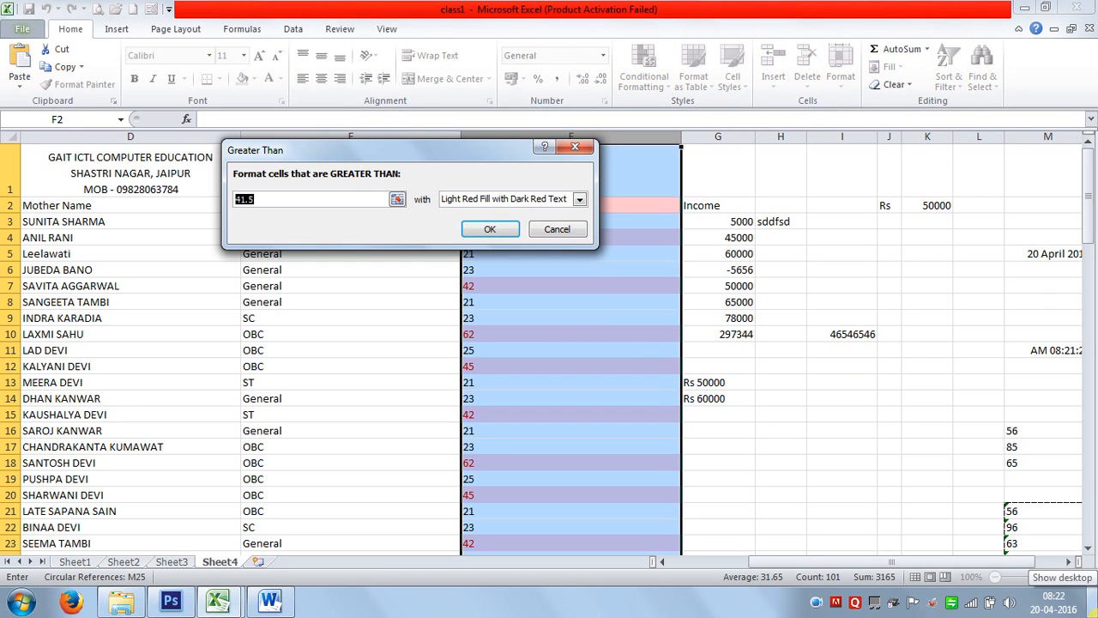
type("40")
left_click(491, 230)
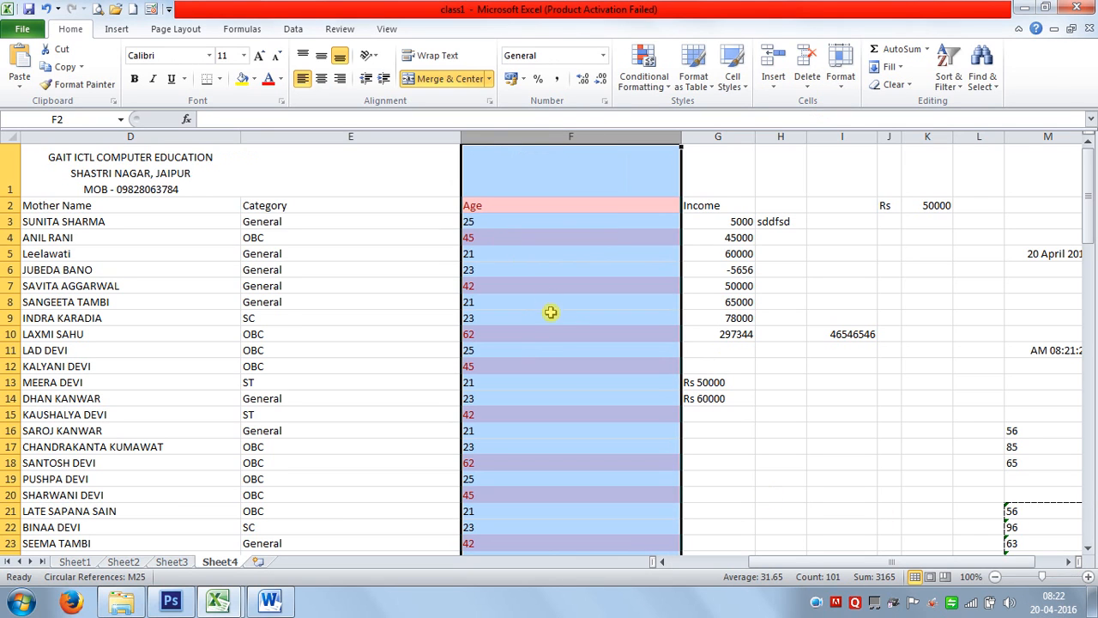
left_click(553, 320)
scroll(569, 478, "down", 20)
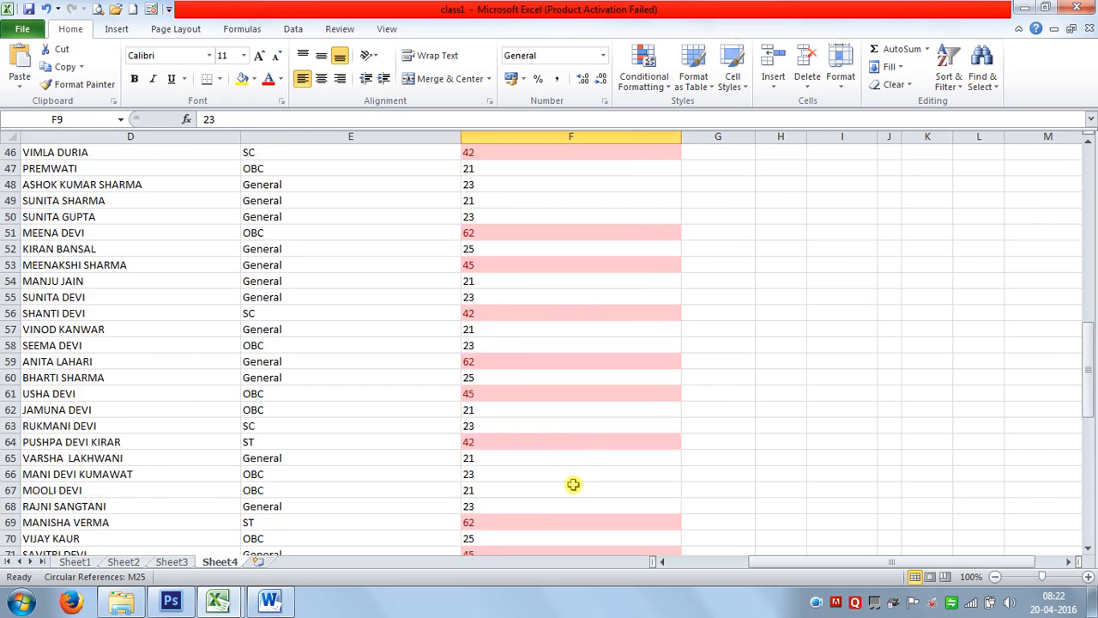
scroll(574, 485, "down", 5)
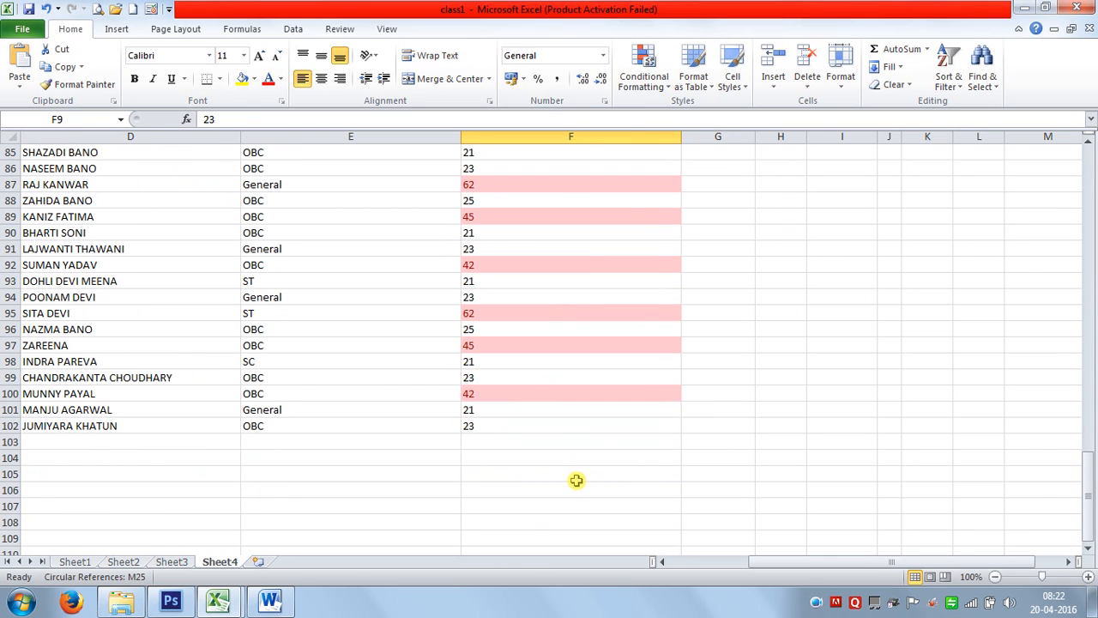
Start a Between highlight rule on the Age column with limits 40 and 50.
left_click(550, 135)
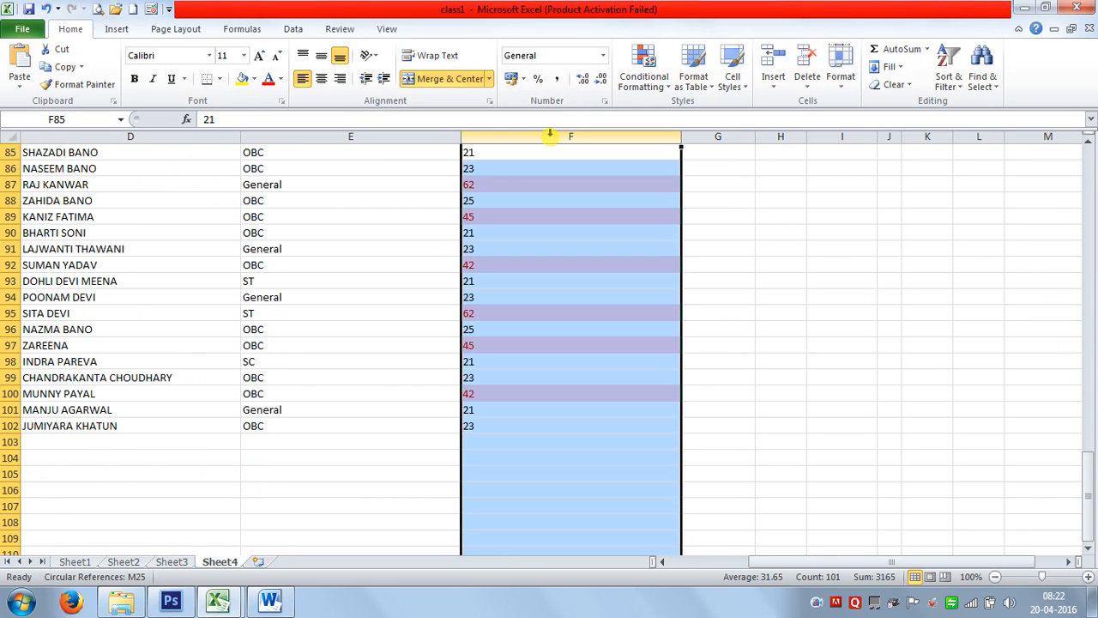
left_click(603, 56)
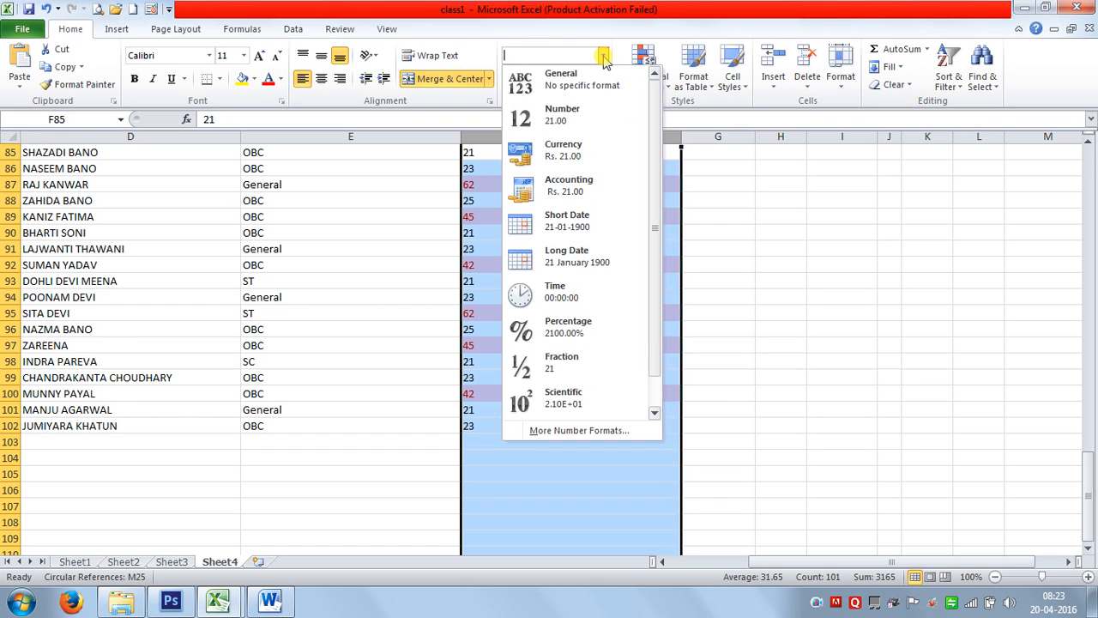
left_click(681, 17)
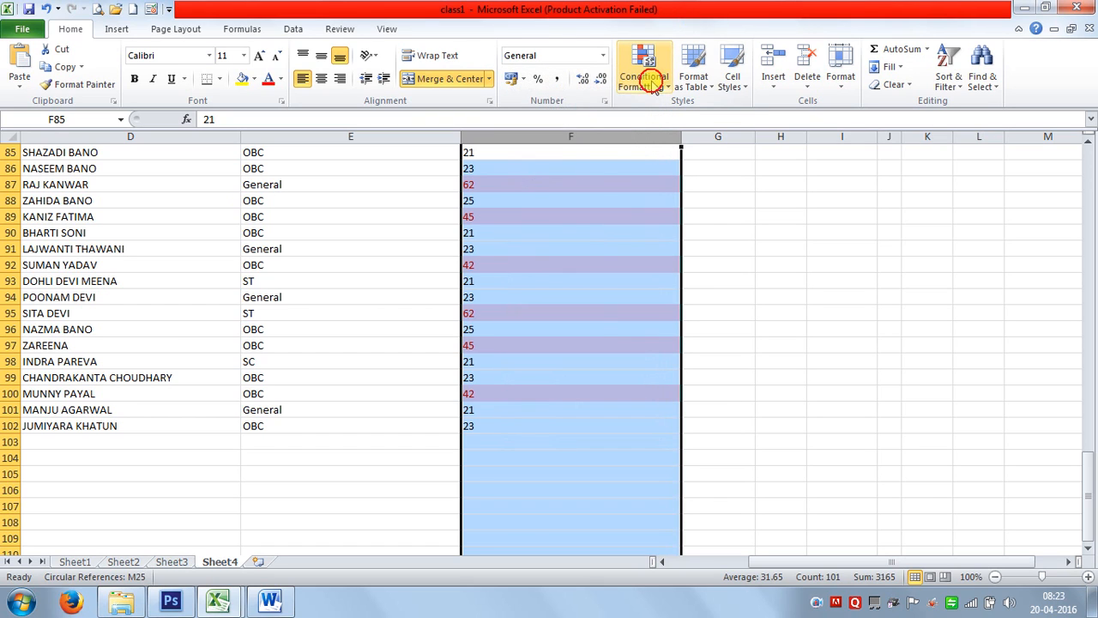
left_click(652, 81)
mouse_move(677, 116)
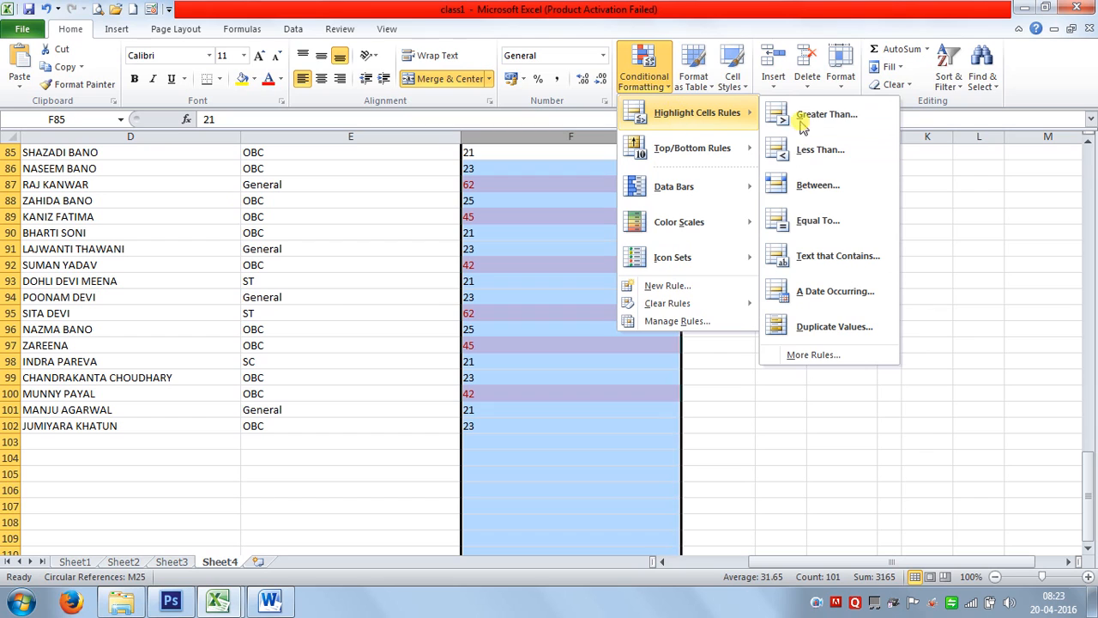
left_click(820, 198)
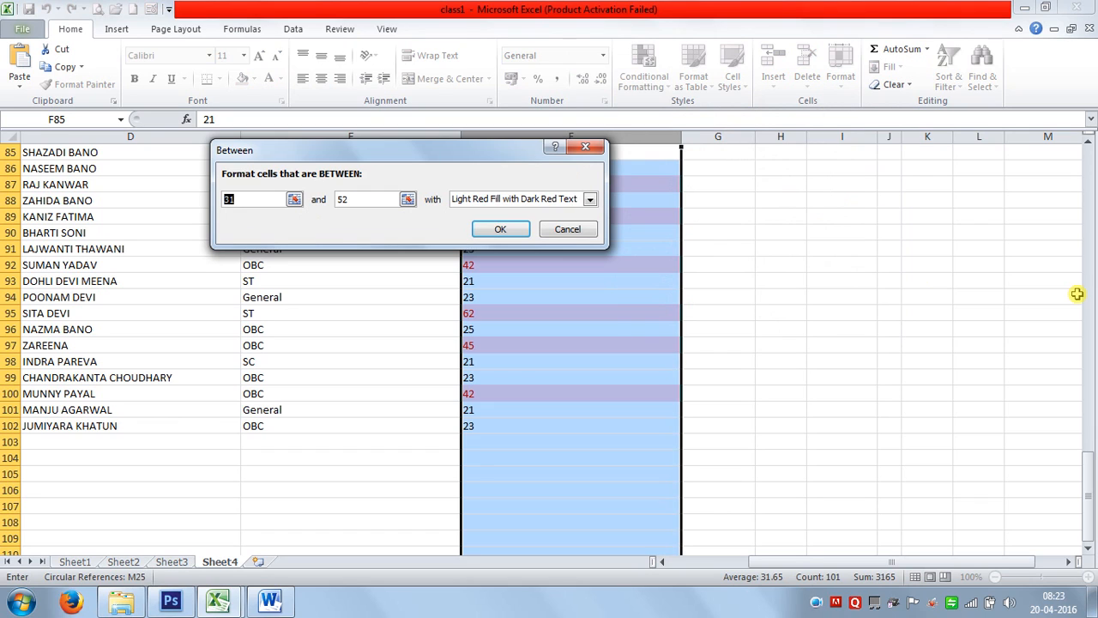
type("40")
key("Tab")
type("50")
Give the rule a custom black fill with white font and apply it.
left_click(589, 198)
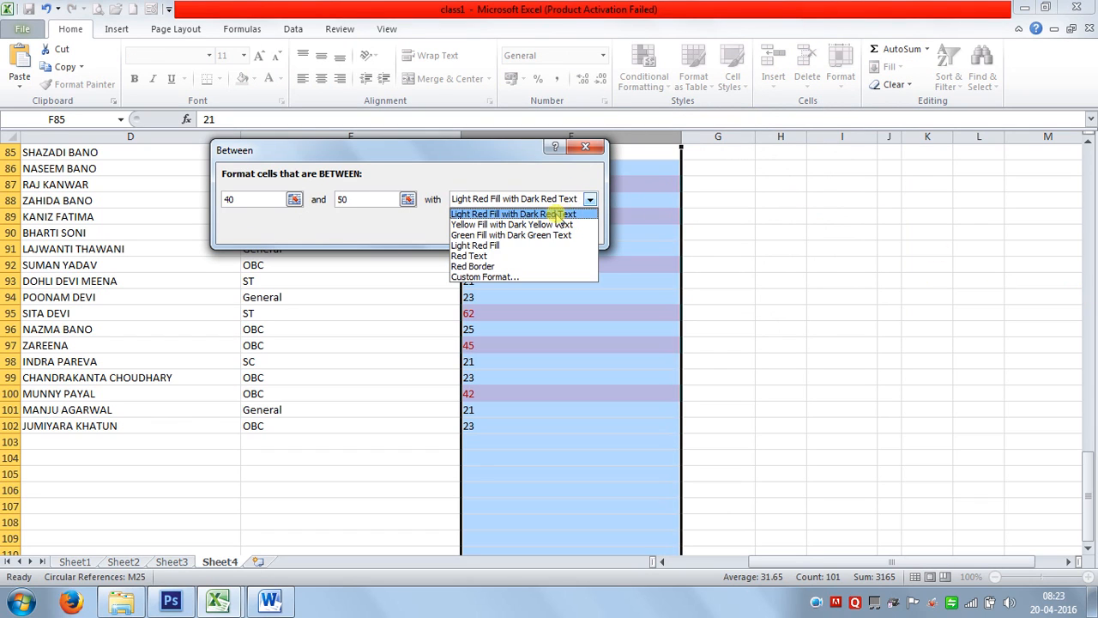
left_click(480, 255)
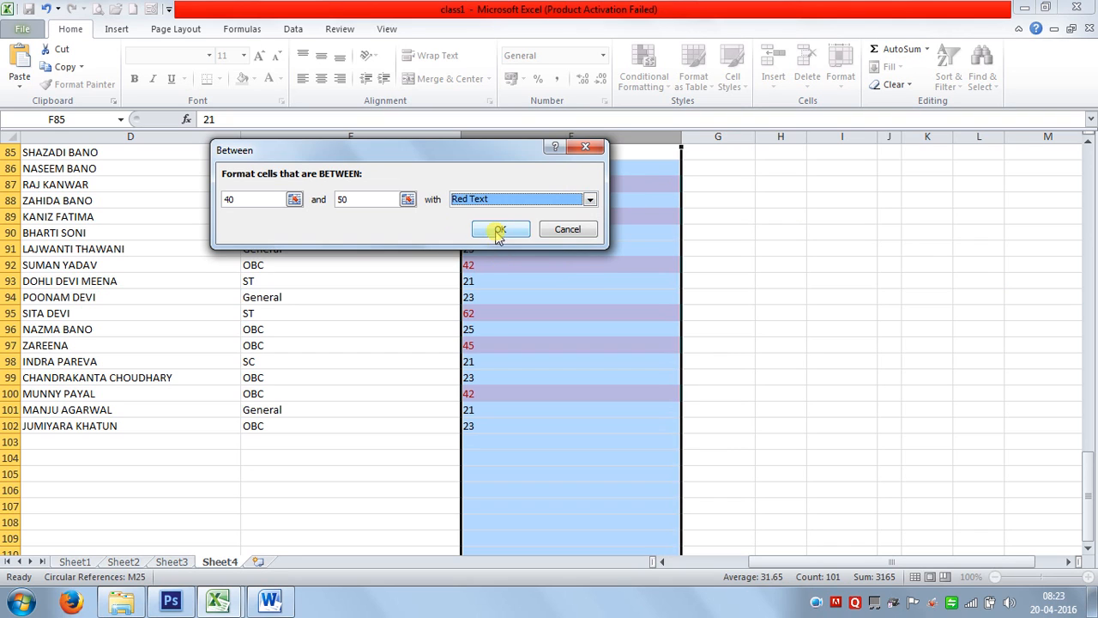
left_click(512, 199)
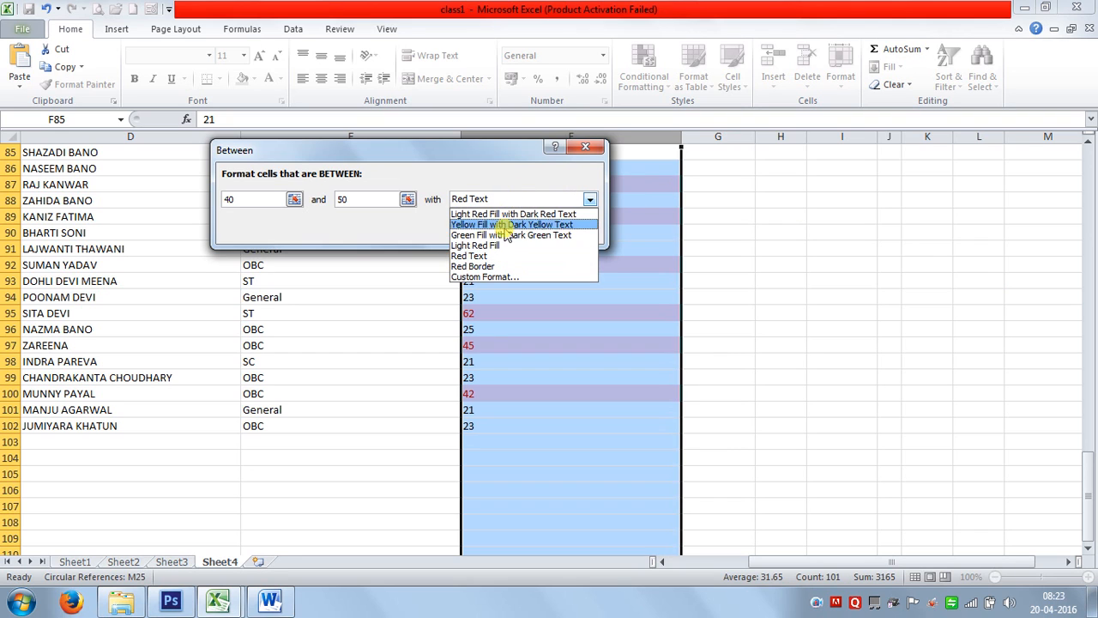
left_click(486, 277)
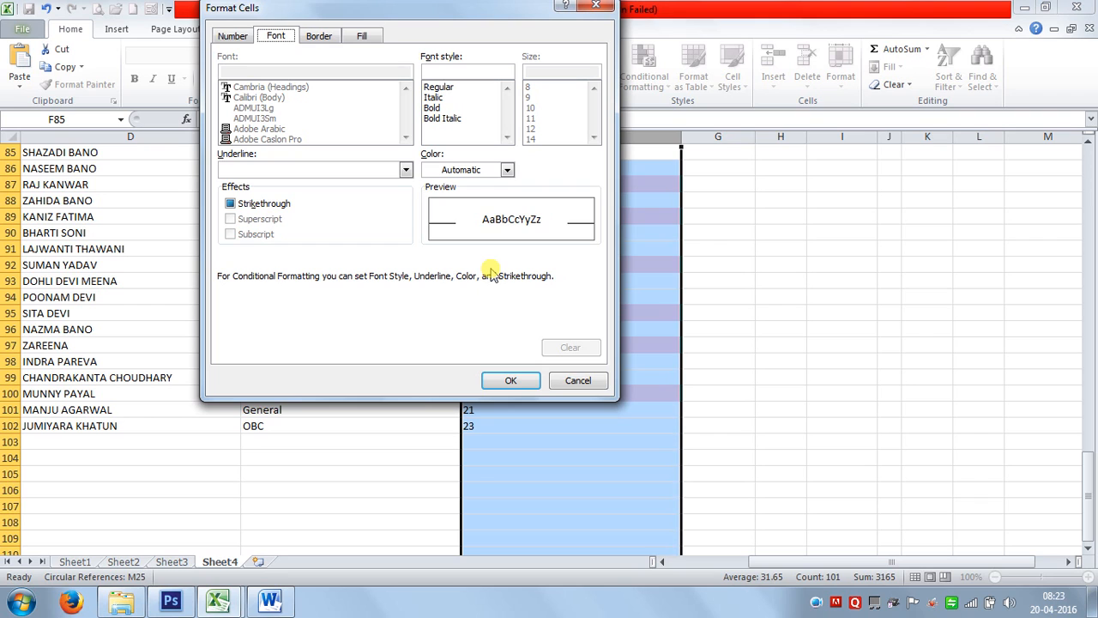
left_click(454, 170)
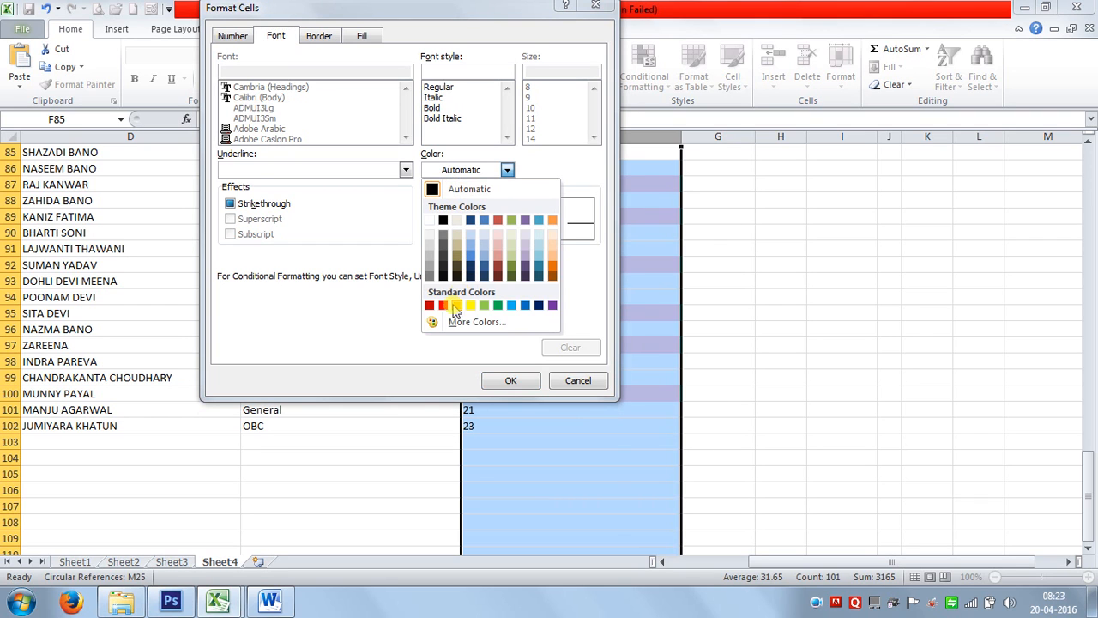
left_click(443, 220)
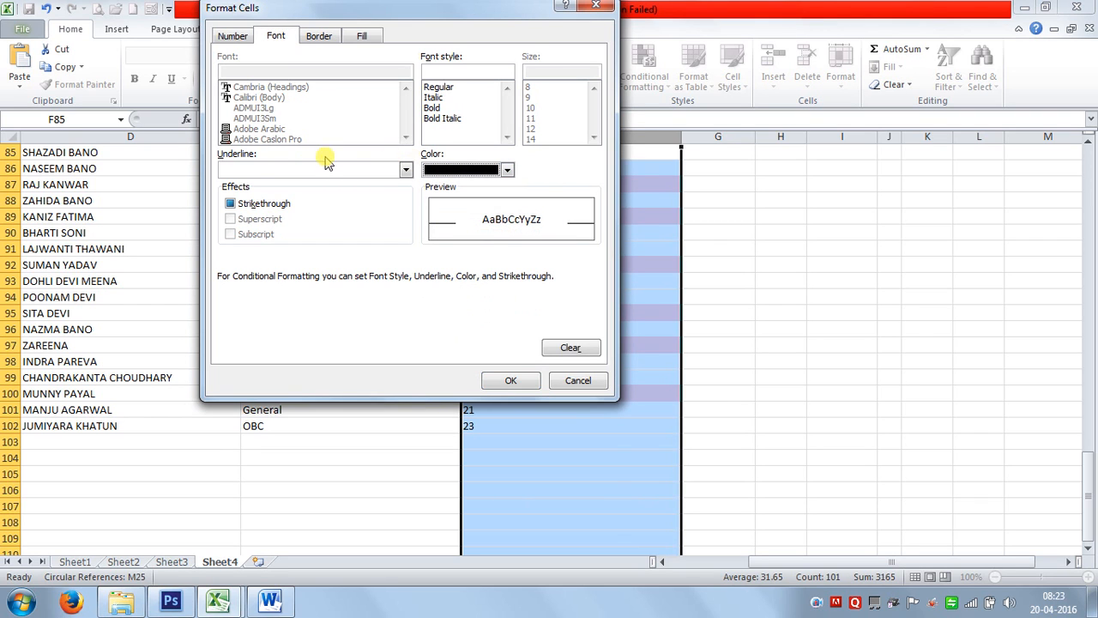
left_click(361, 36)
left_click(247, 94)
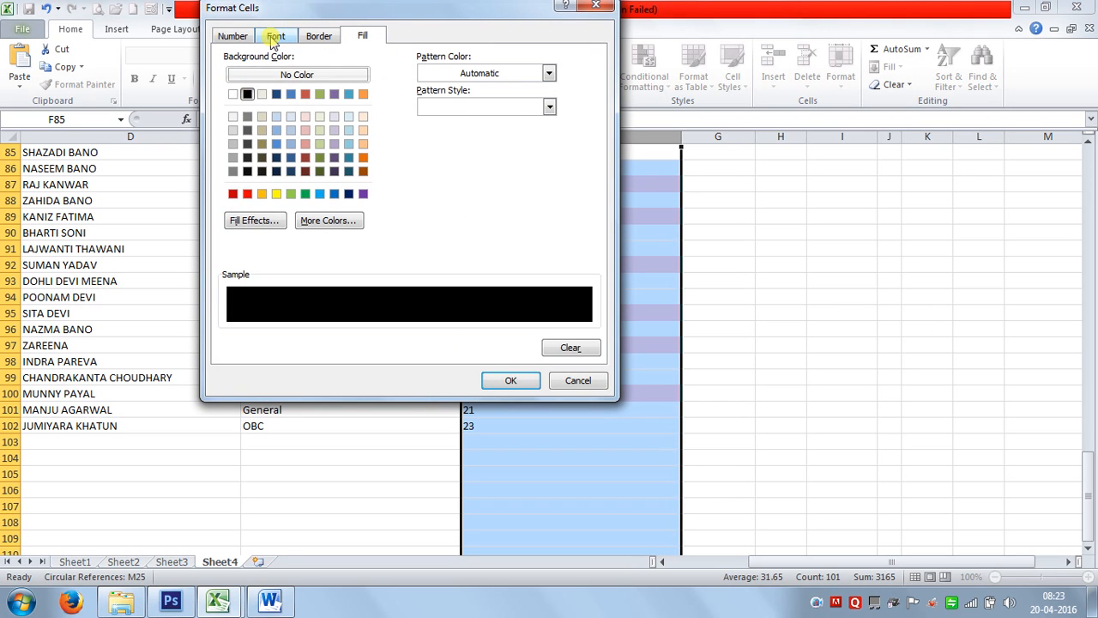
left_click(275, 36)
left_click(443, 170)
left_click(437, 223)
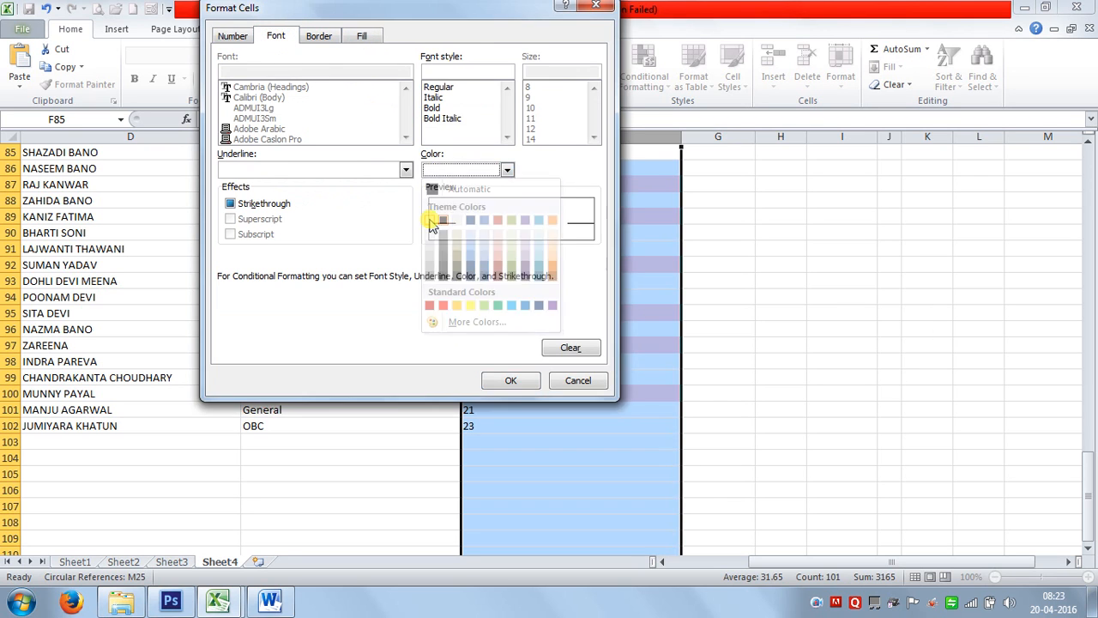
left_click(521, 380)
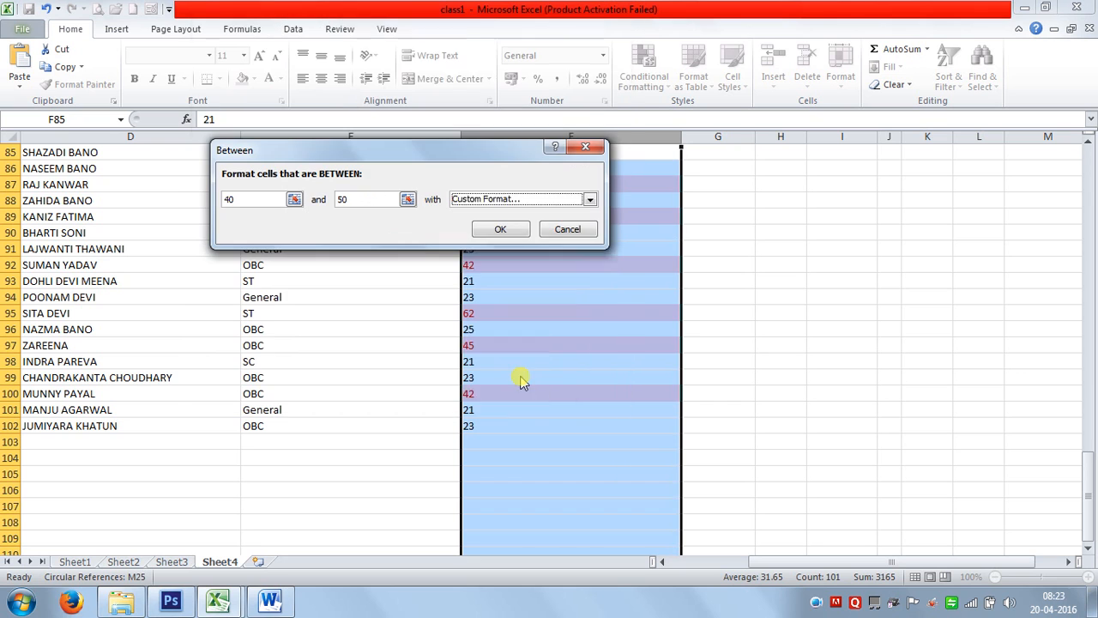
left_click(499, 229)
left_click(579, 279)
scroll(593, 342, "up", 13)
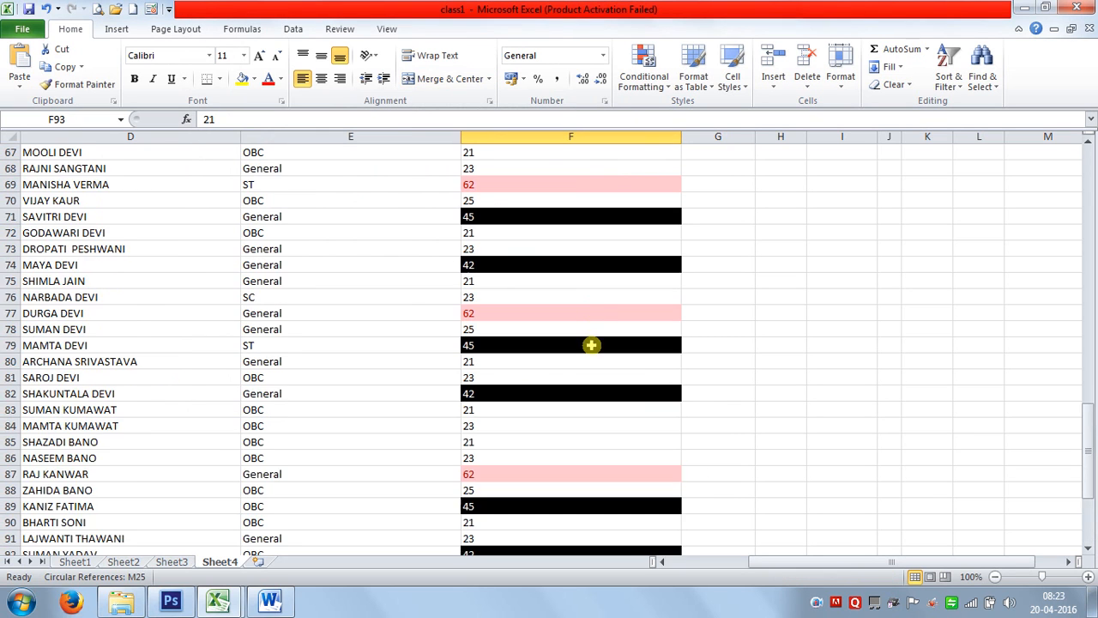
scroll(595, 340, "up", 15)
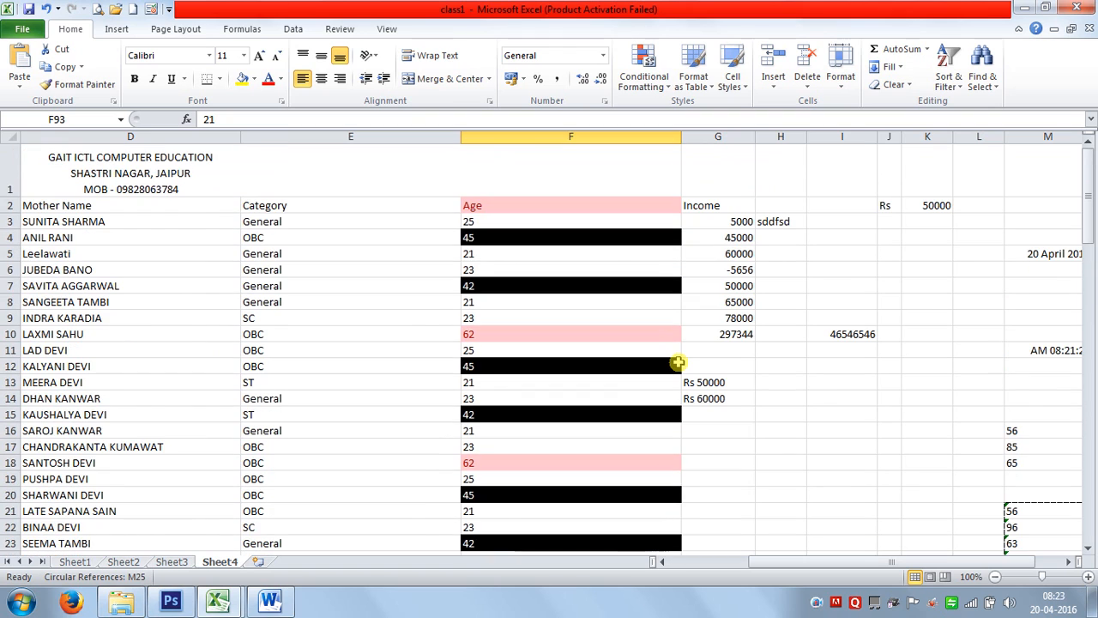
Clear all conditional formatting rules from the Age column.
left_click(552, 151)
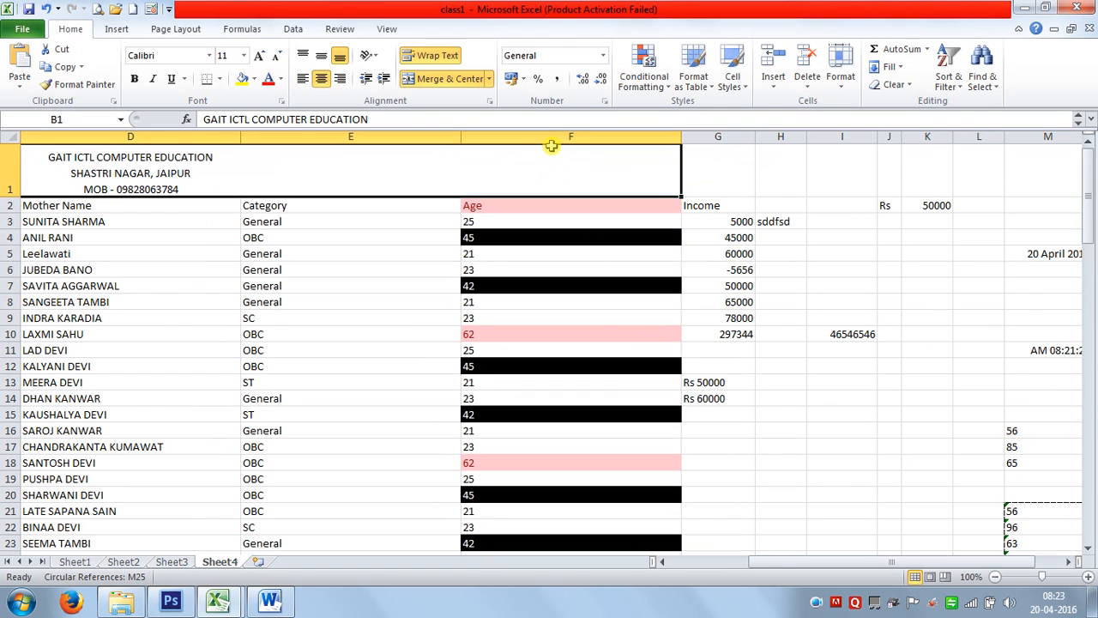
left_click(552, 136)
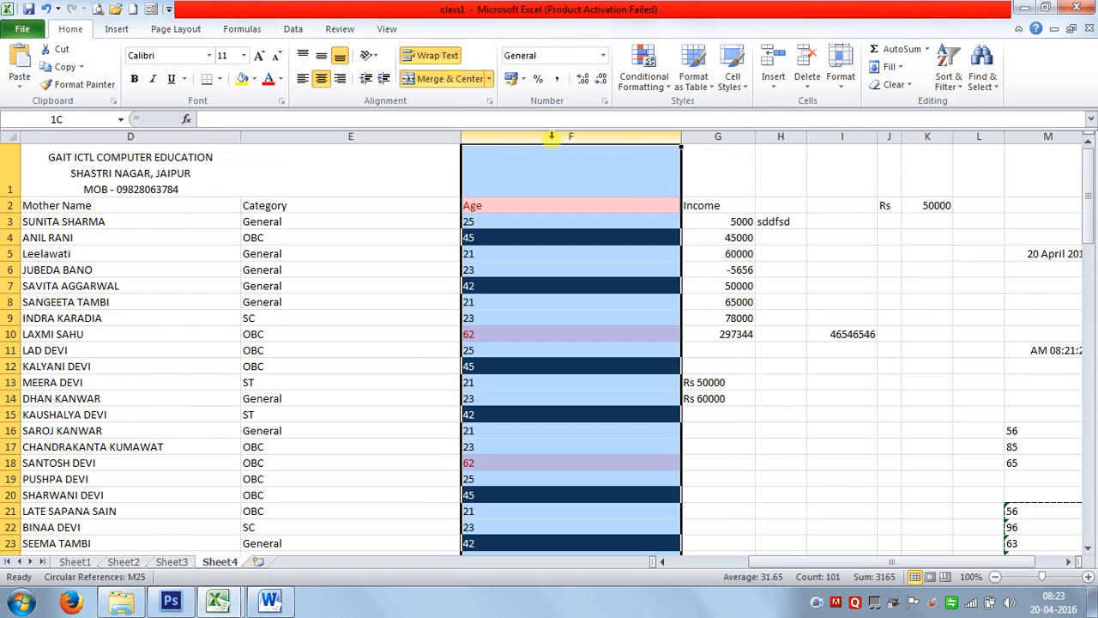
left_click(643, 70)
mouse_move(687, 303)
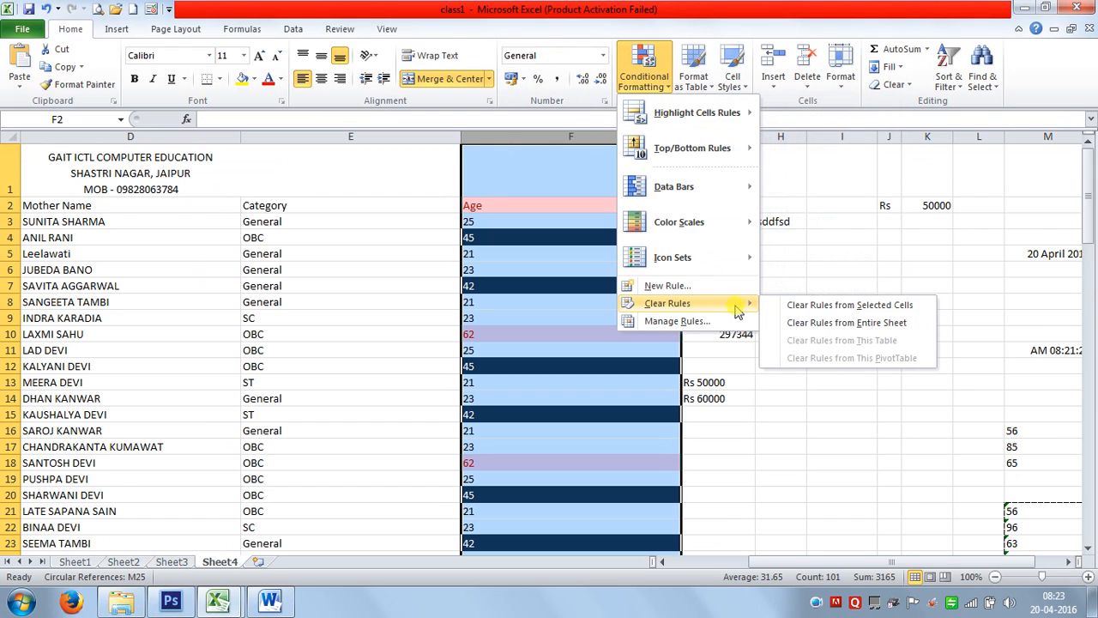
left_click(810, 306)
left_click(675, 302)
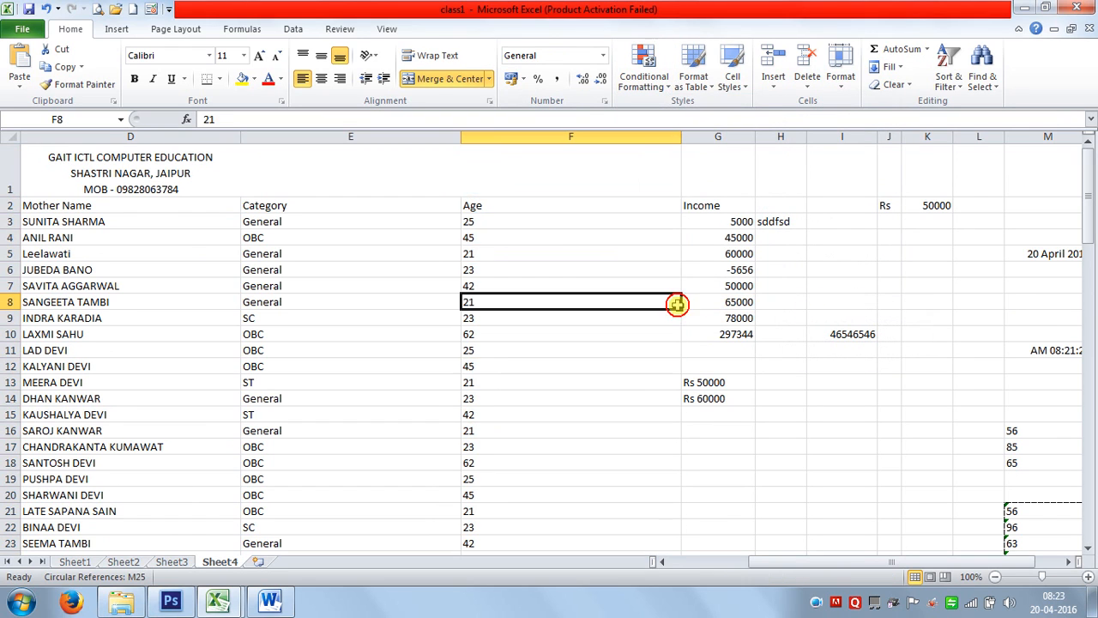
Select ages F2:F20 briefly, then select the entire Name column B instead.
left_click_drag(533, 206, 568, 488)
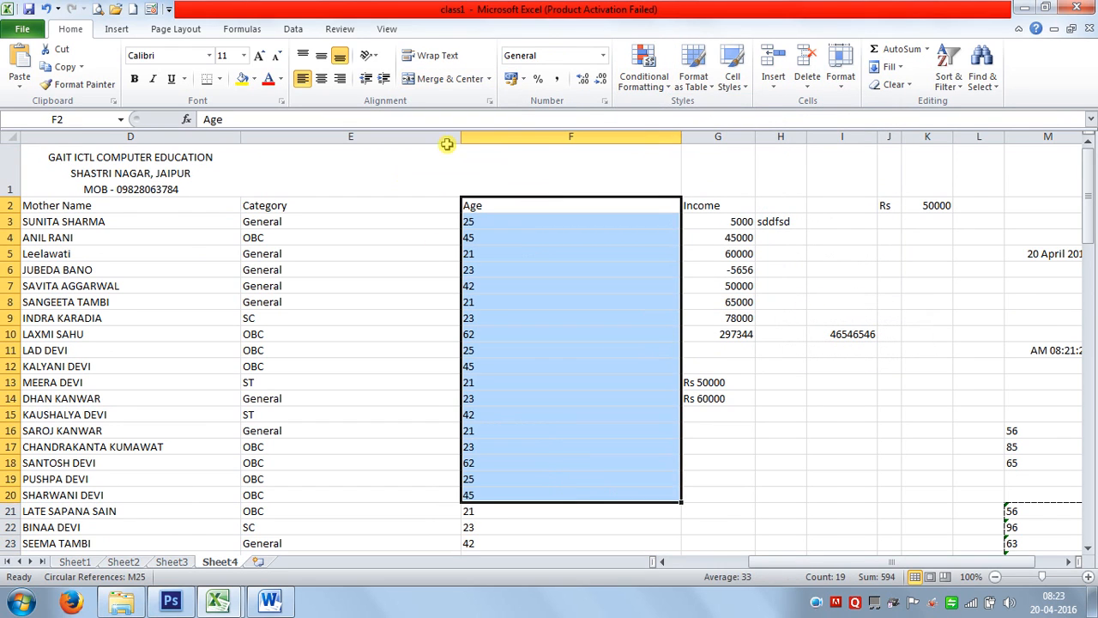
left_click(643, 76)
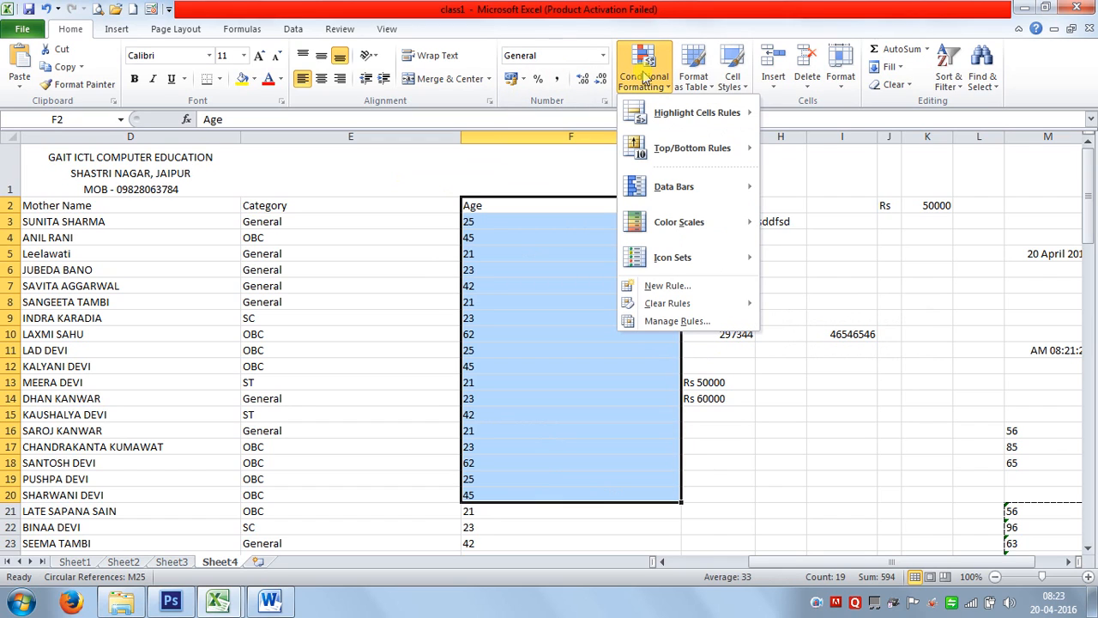
mouse_move(710, 115)
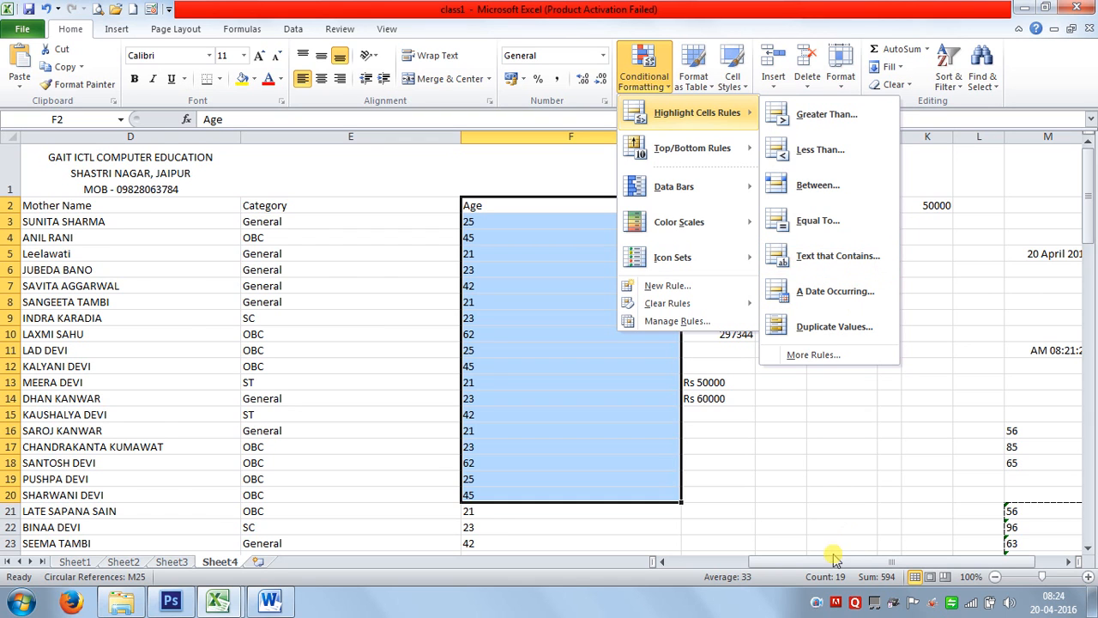
left_click_drag(830, 561, 686, 562)
left_click(239, 399)
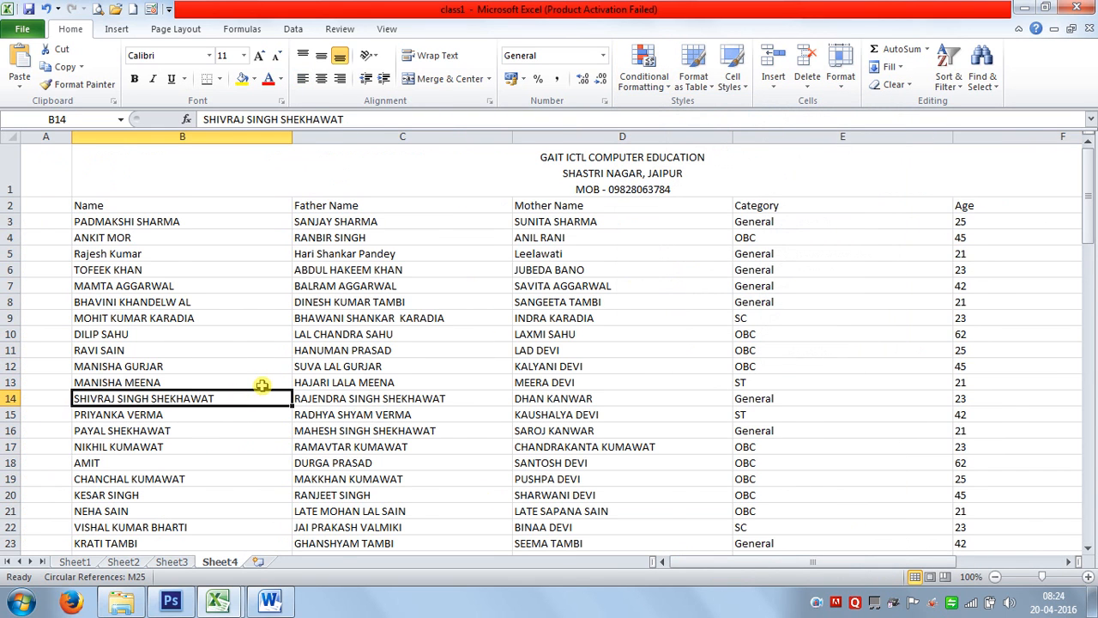
scroll(257, 390, "down", 3)
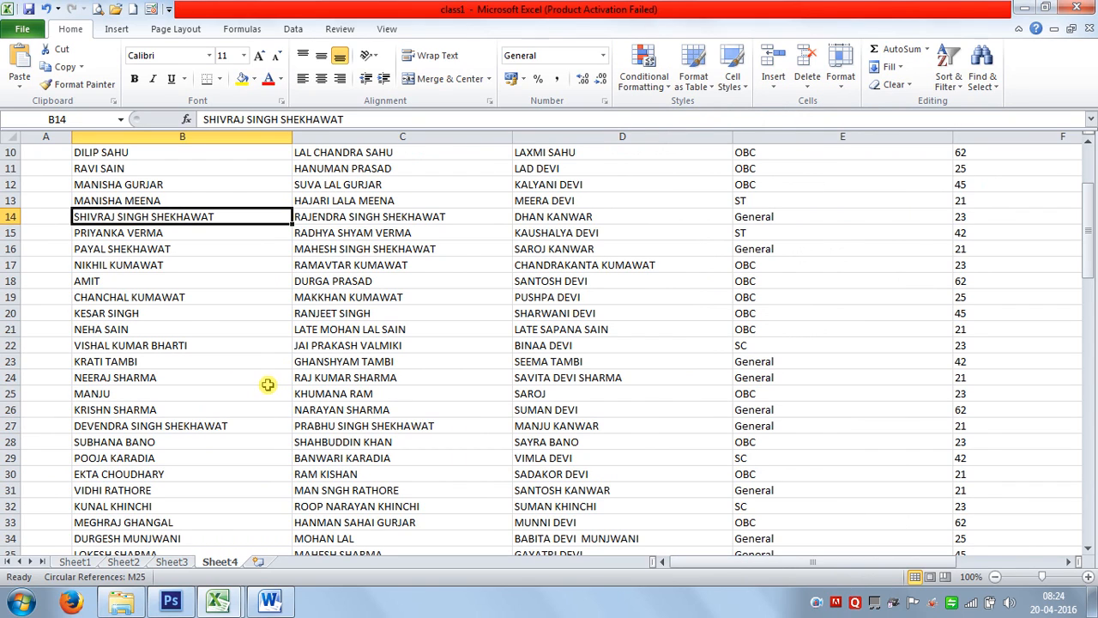
left_click(142, 136)
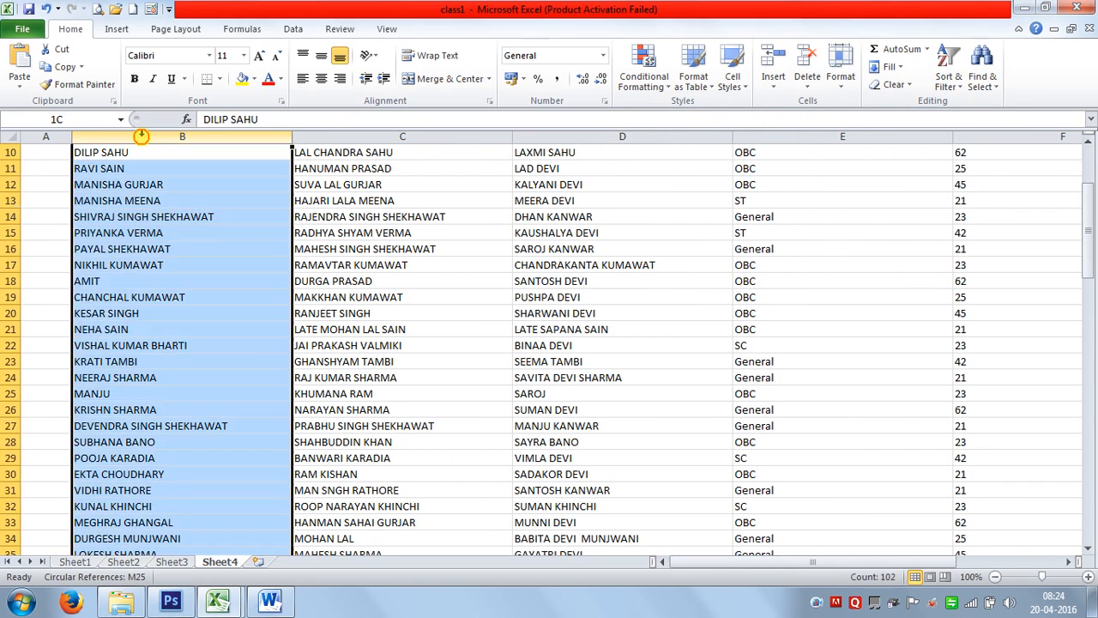
scroll(256, 243, "up", 2)
scroll(255, 243, "up", 1)
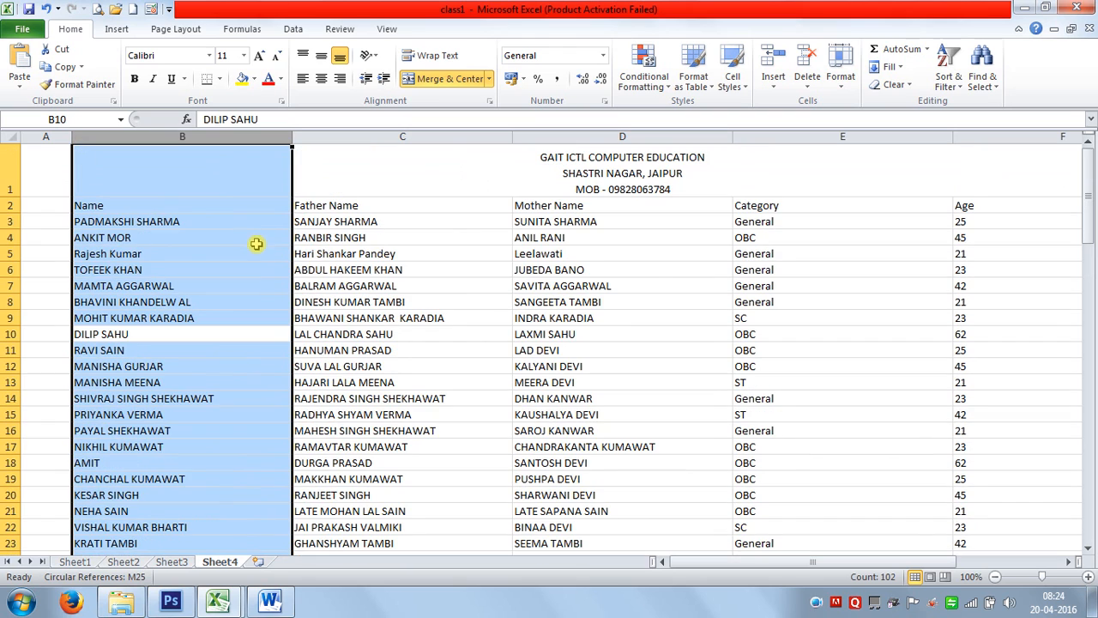
Highlight names containing 'shar' in light red fill with dark red text, then reselect the names.
left_click(643, 73)
mouse_move(663, 113)
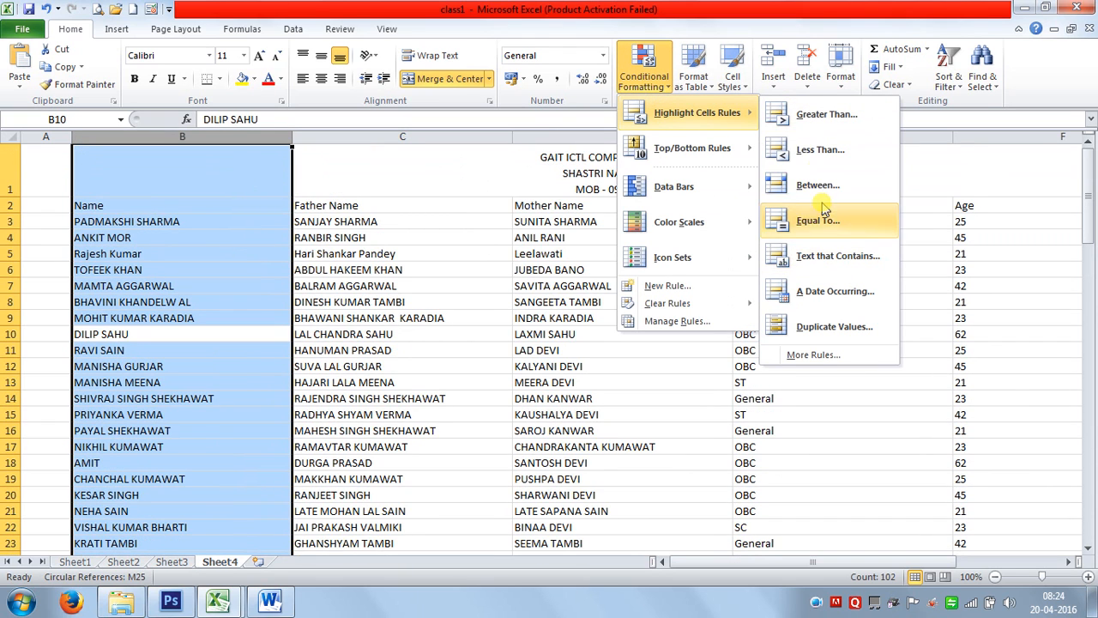
left_click(824, 256)
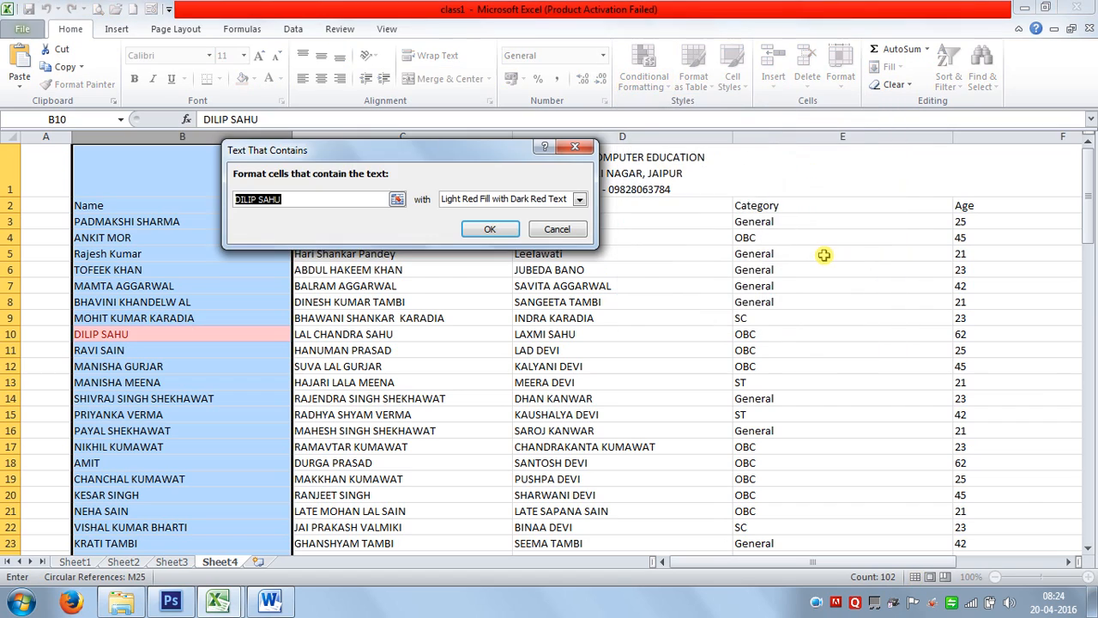
type("sharma")
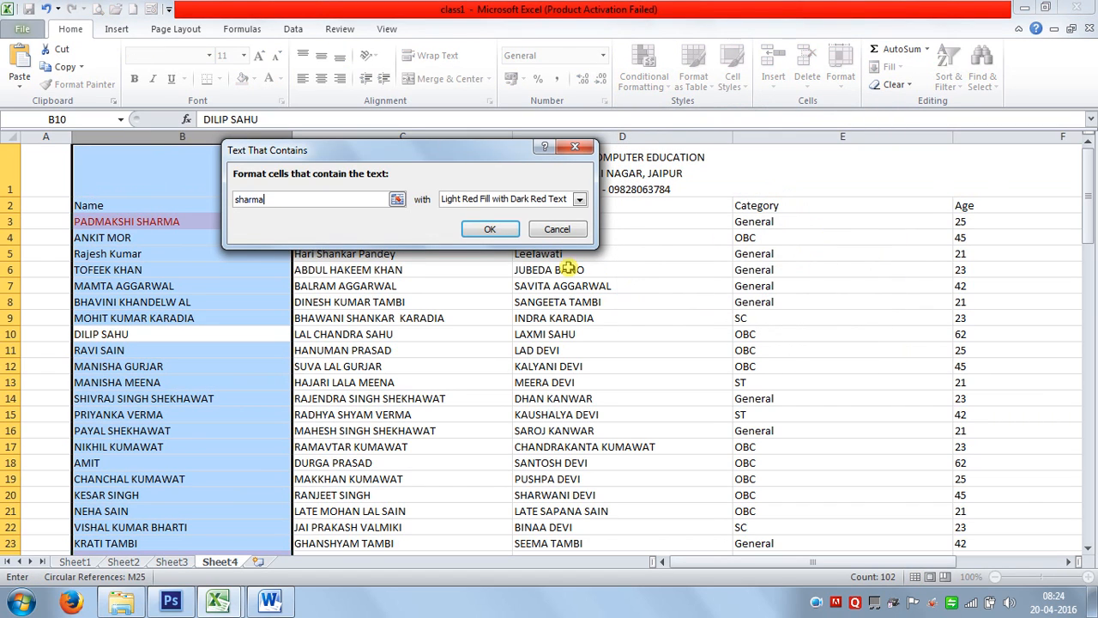
left_click(494, 233)
left_click(154, 399)
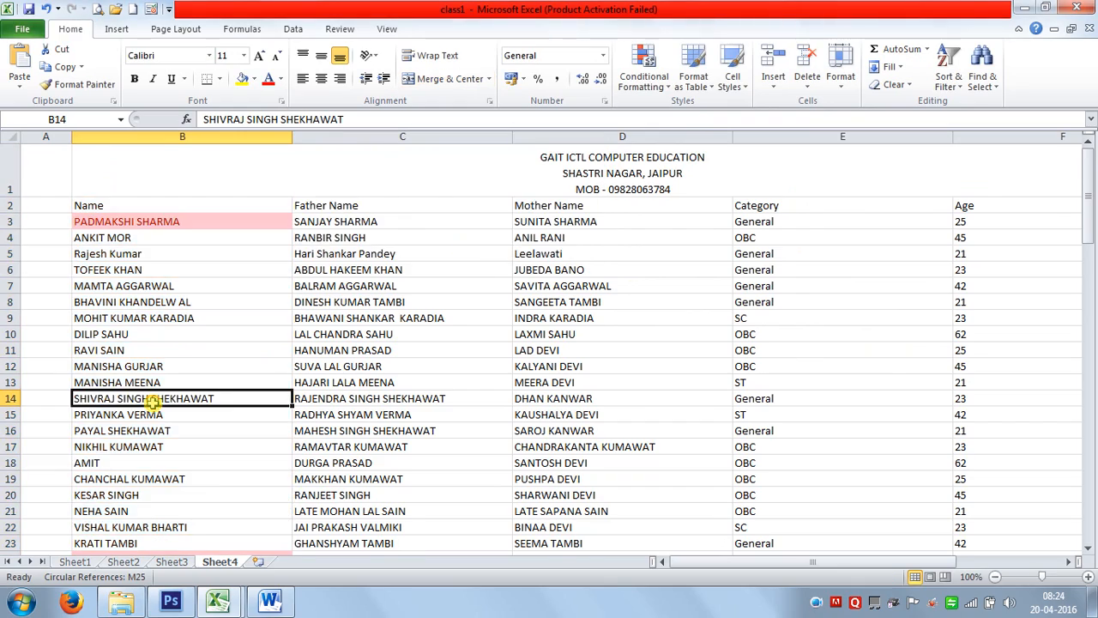
scroll(157, 418, "down", 13)
scroll(162, 420, "down", 20)
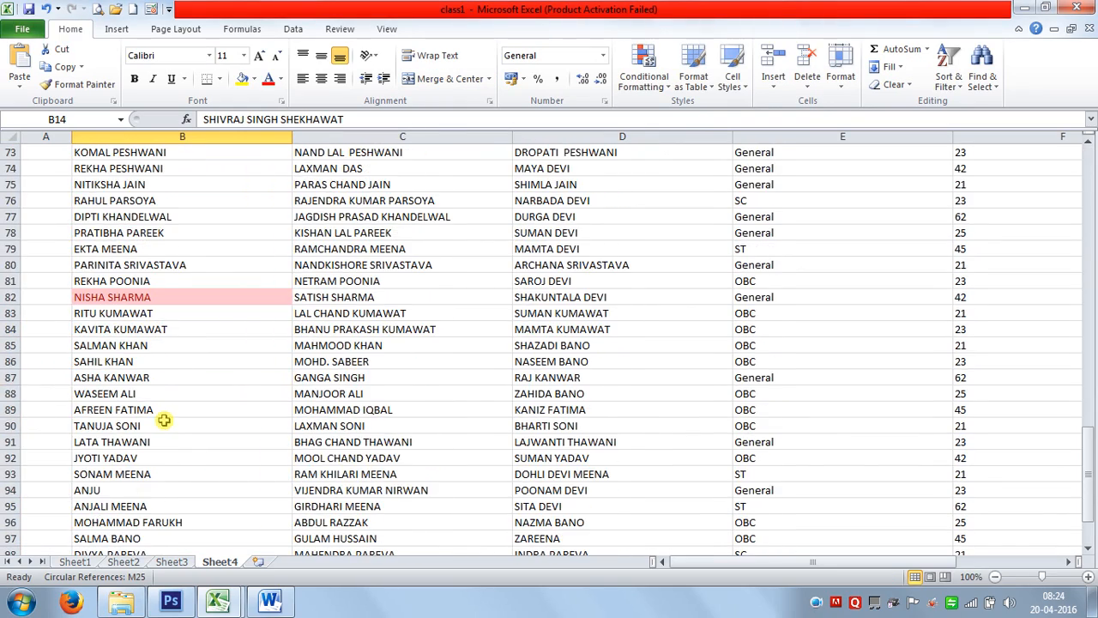
scroll(167, 420, "up", 20)
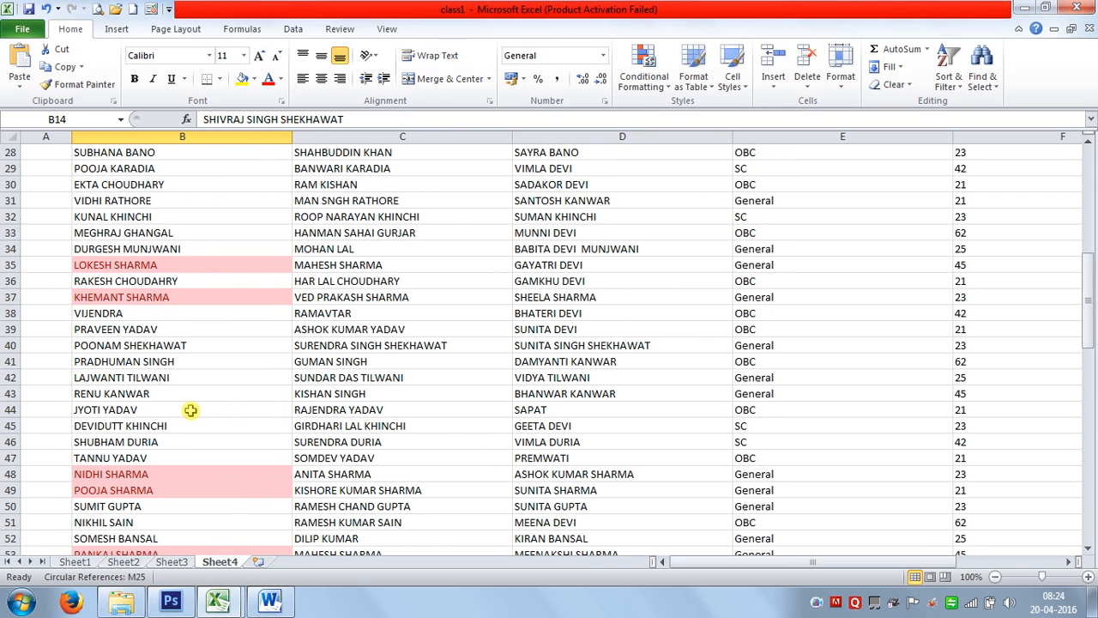
left_click(159, 150)
key("ctrl+shift+Down")
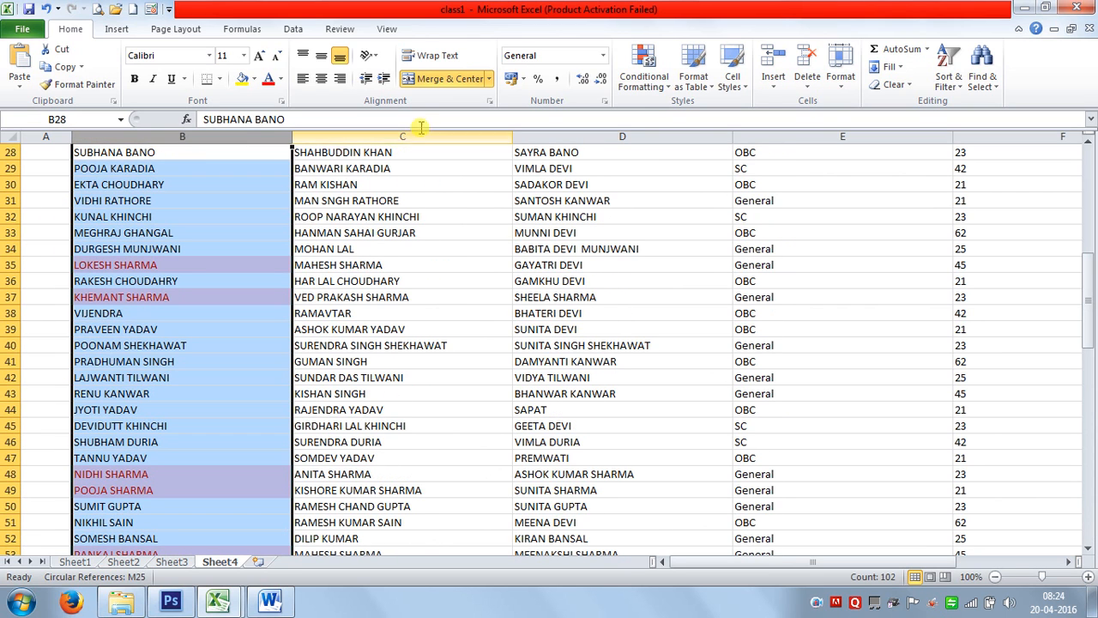
Clear the conditional formatting rules from the selected Name cells.
left_click(639, 82)
mouse_move(665, 303)
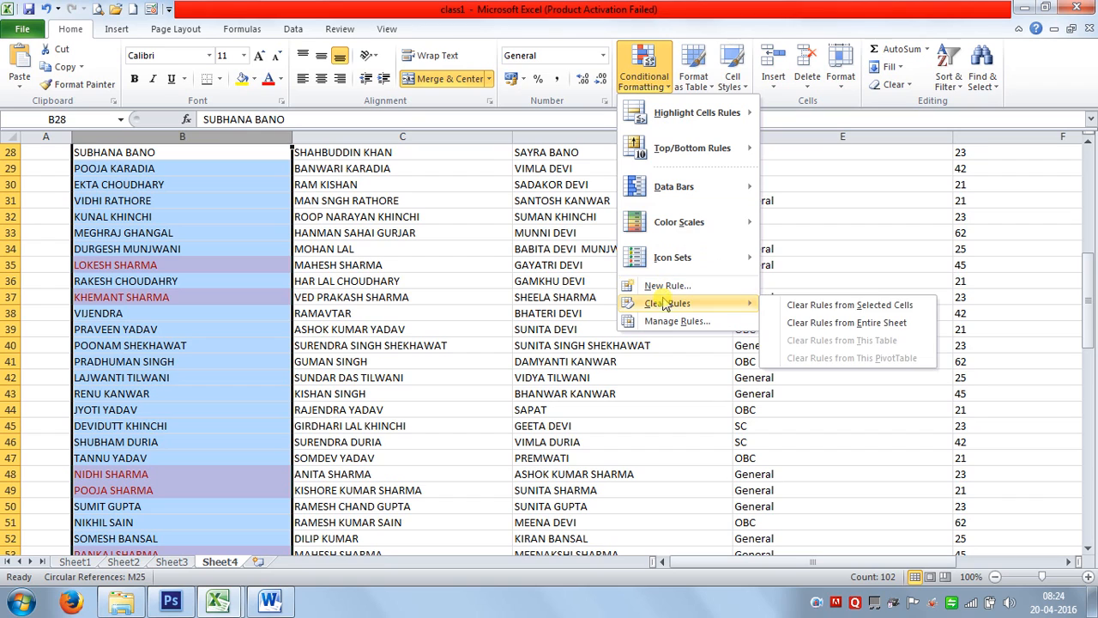
left_click(782, 306)
left_click(643, 77)
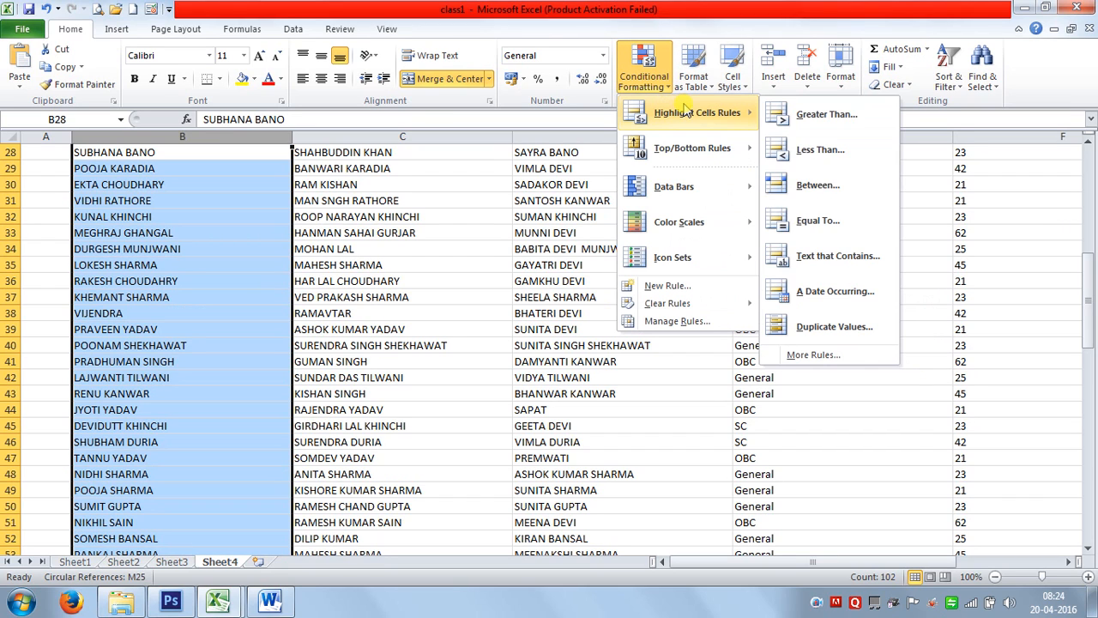
left_click(830, 296)
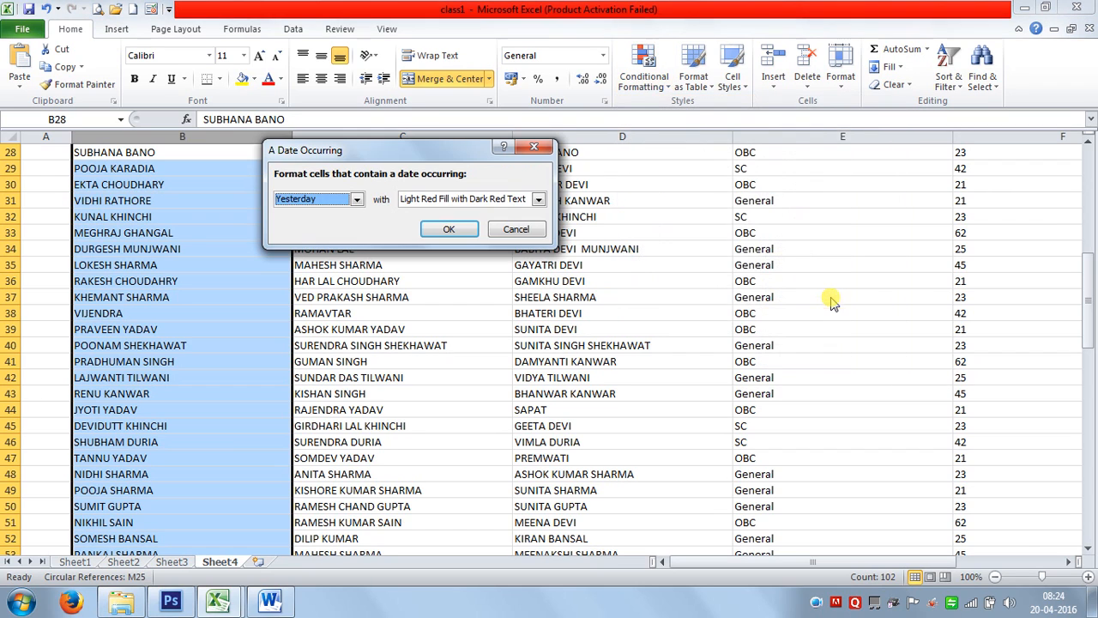
left_click(356, 200)
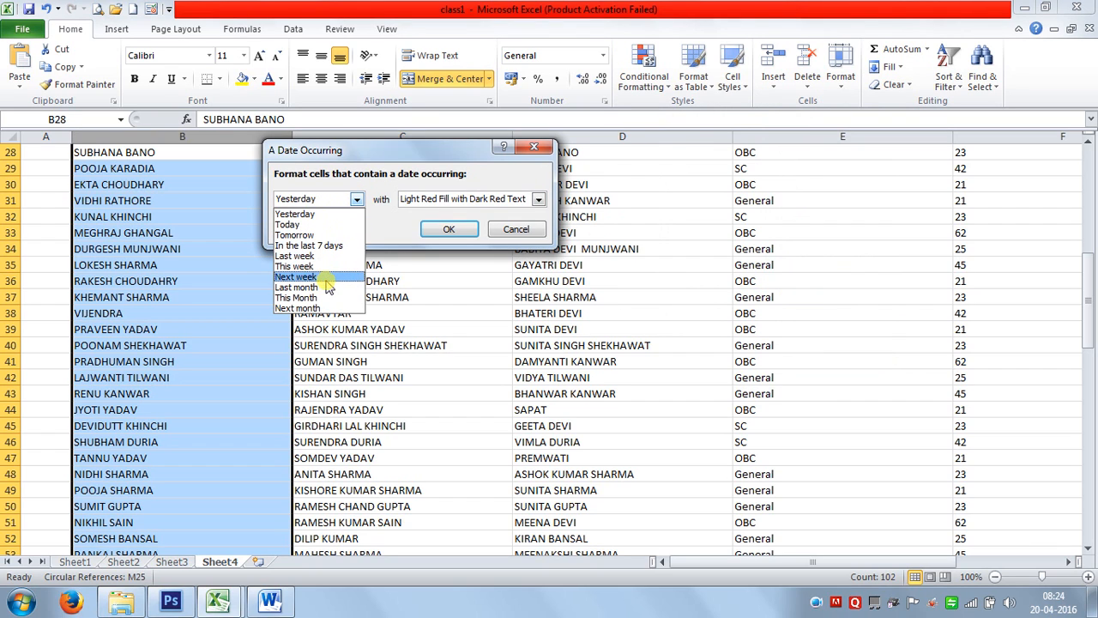
left_click(327, 212)
left_click(356, 199)
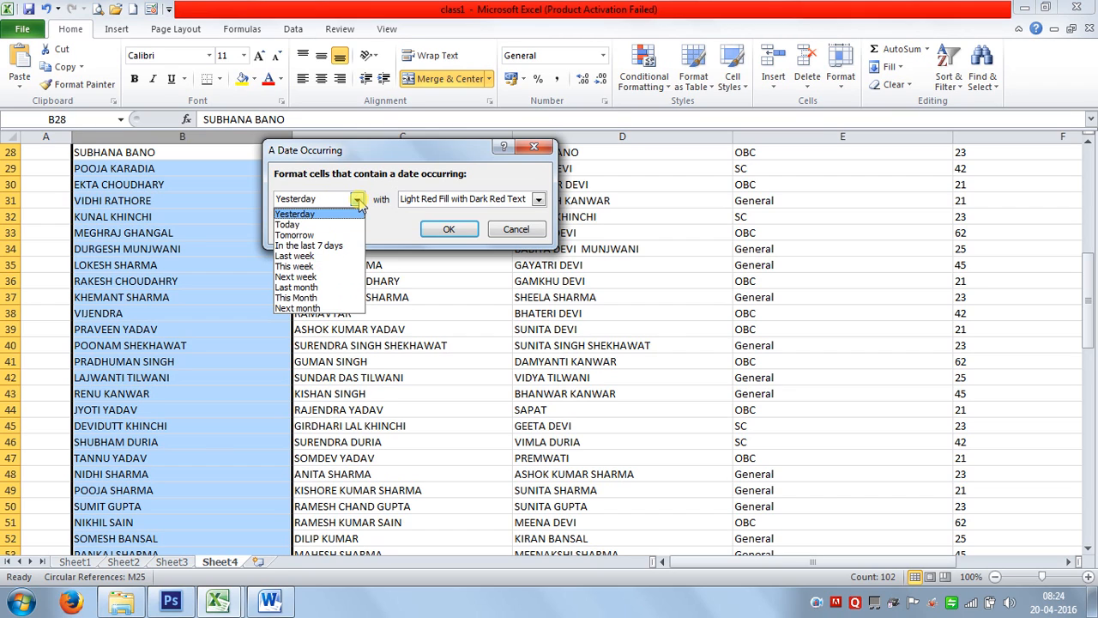
left_click(322, 246)
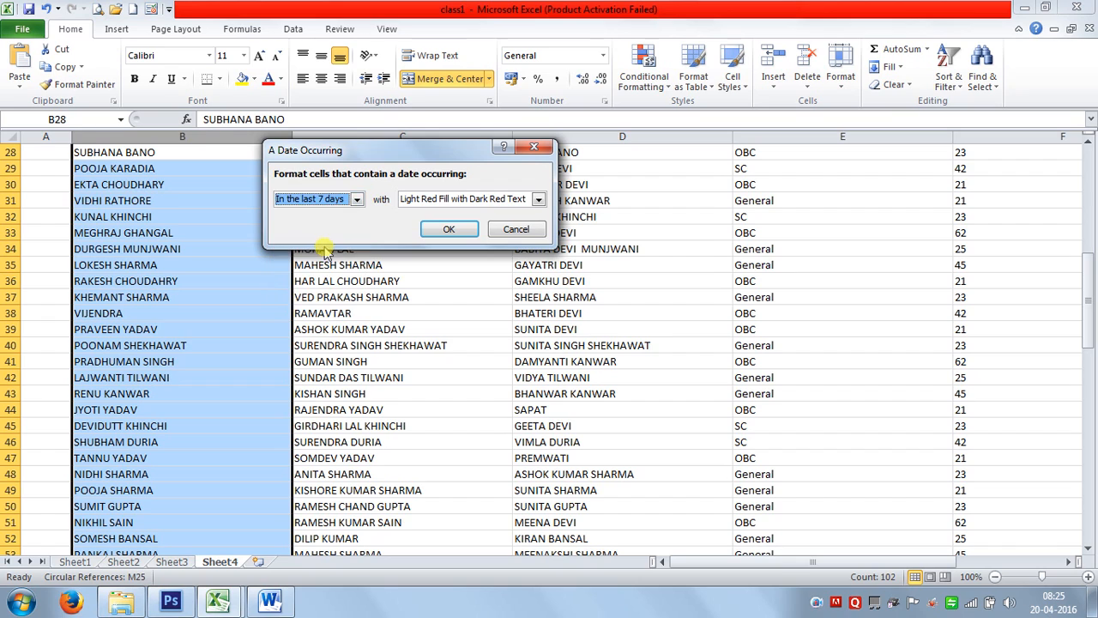
left_click(354, 199)
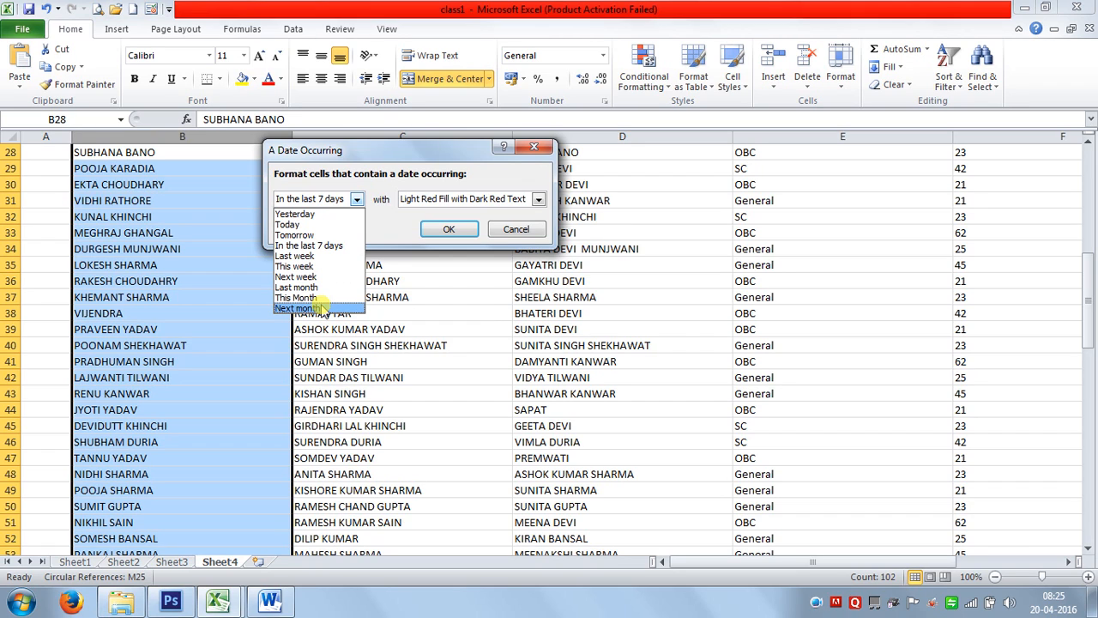
left_click(515, 231)
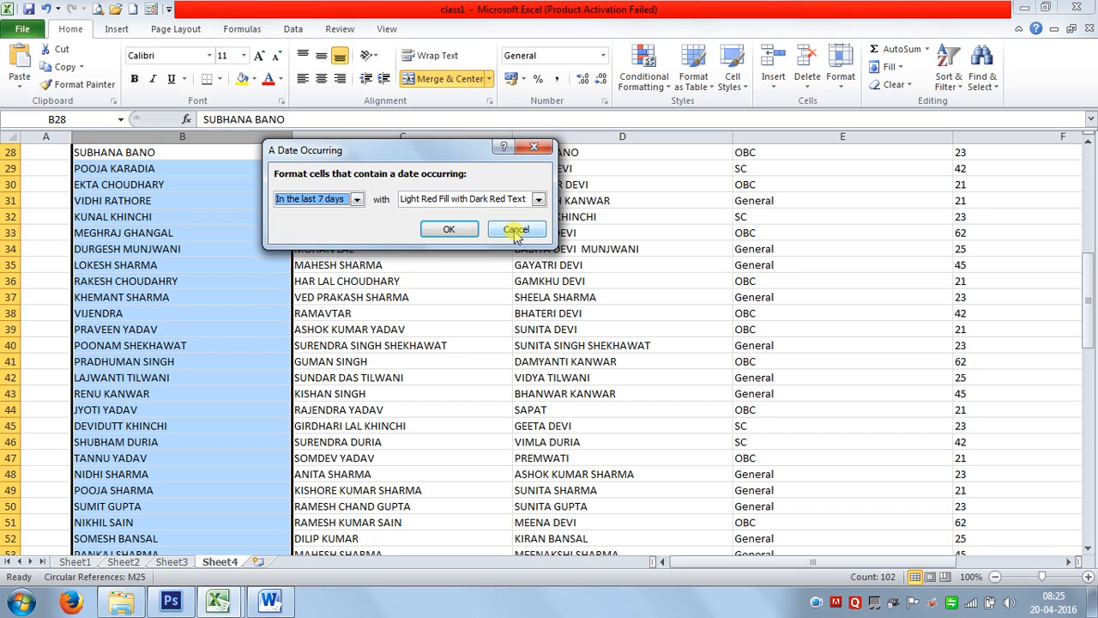
left_click(515, 231)
scroll(157, 299, "up", 9)
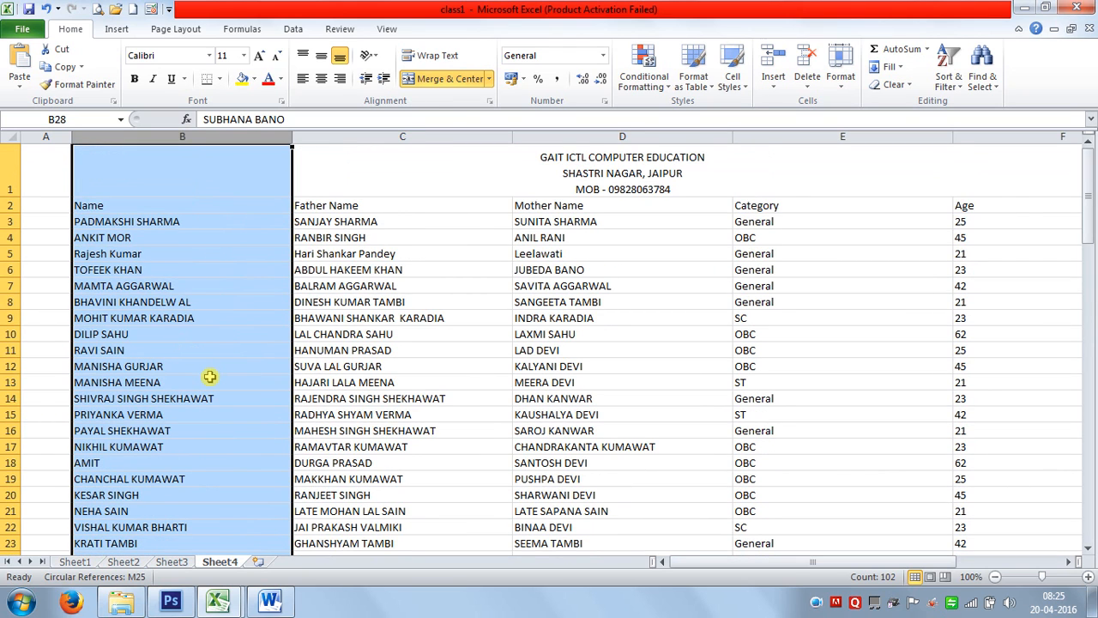
left_click(194, 334)
left_click(154, 240)
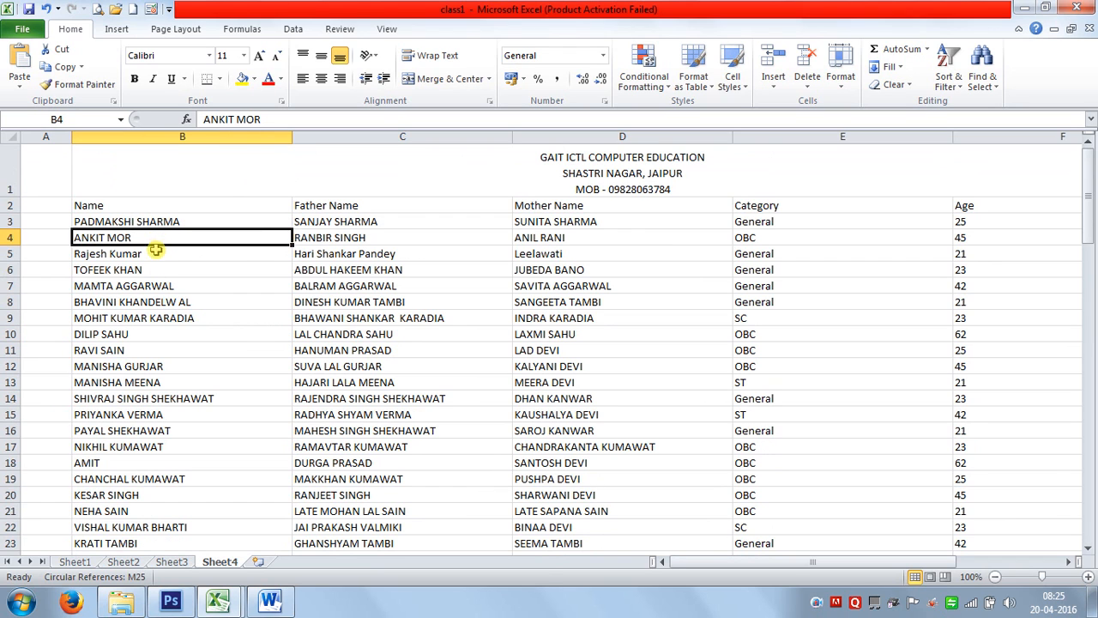
key("ctrl+c")
left_click(128, 511)
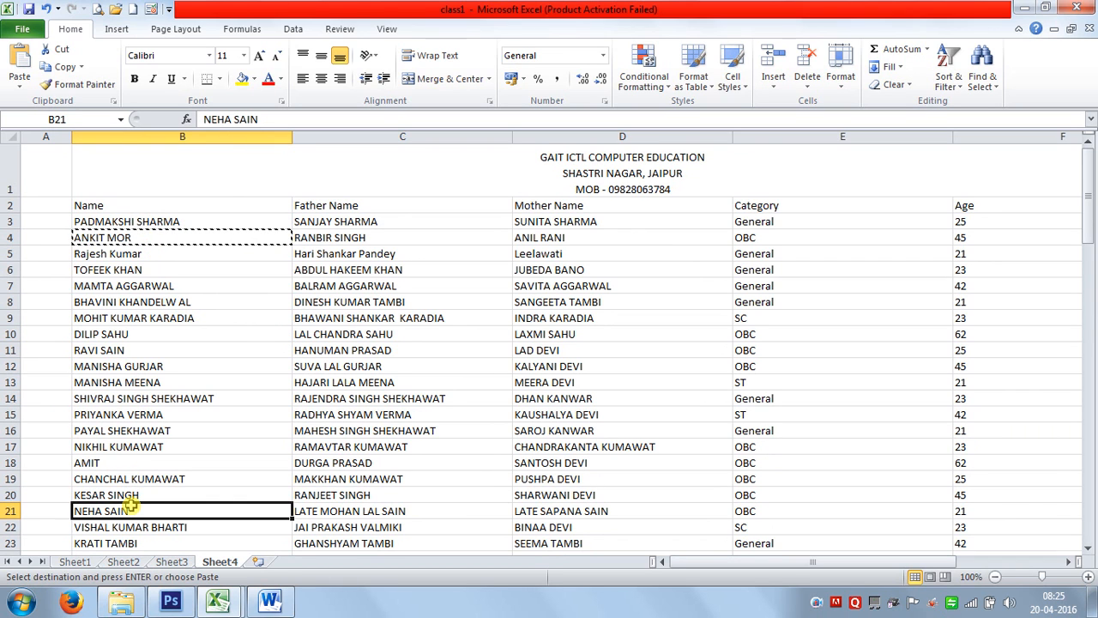
key("ctrl+v")
scroll(133, 544, "down", 8)
left_click(137, 506)
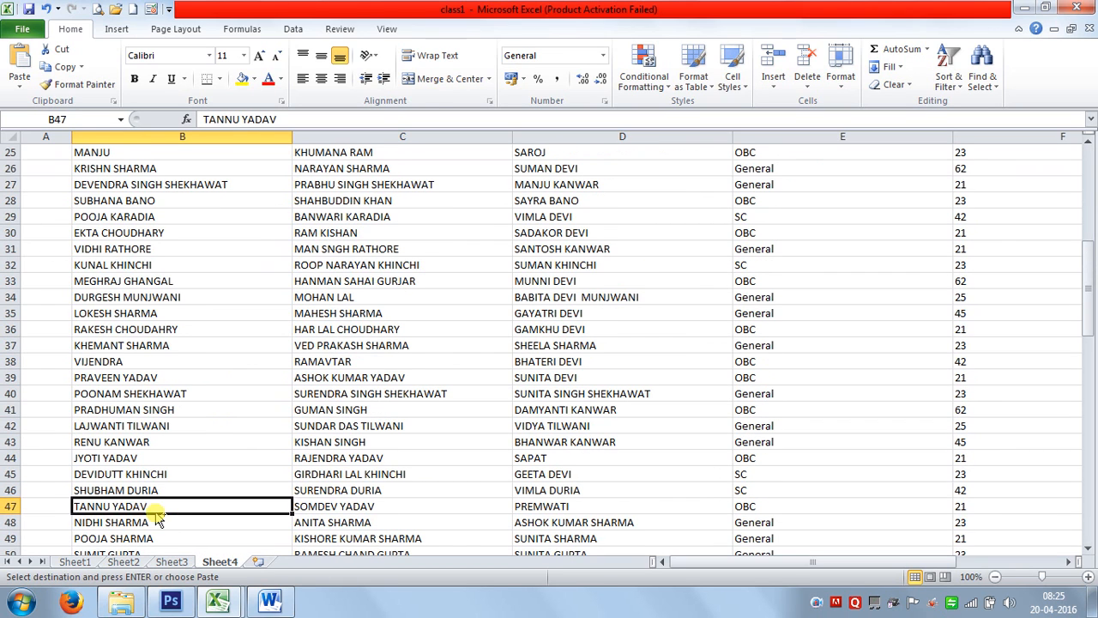
key("ctrl+v")
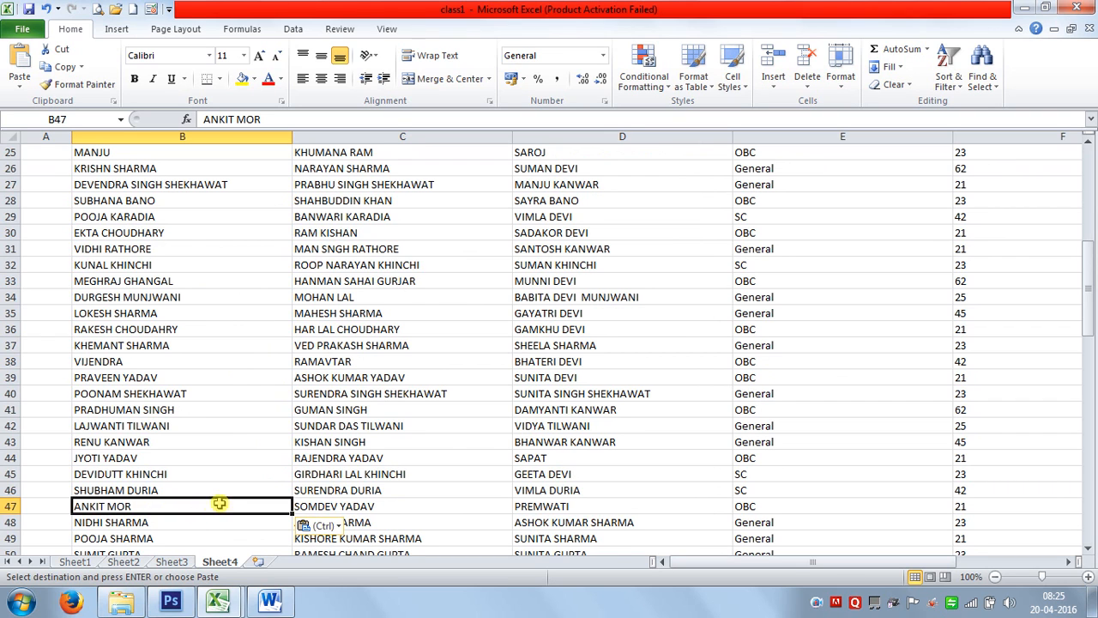
scroll(507, 445, "up", 8)
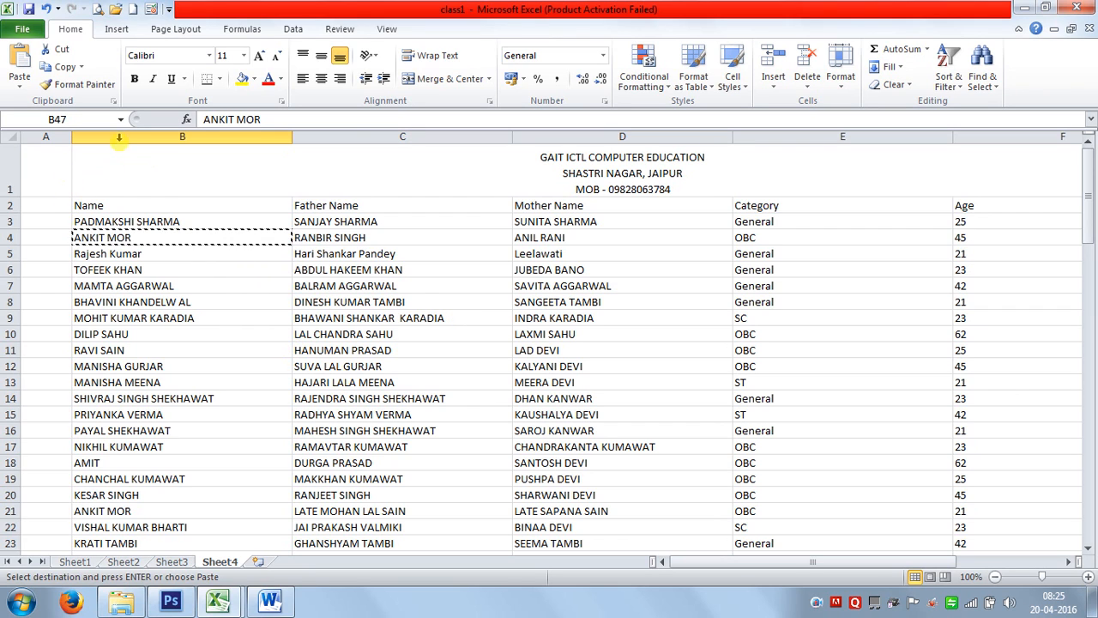
Apply a Duplicate Values rule with light red fill to column B and review the matches.
left_click(144, 137)
left_click(645, 88)
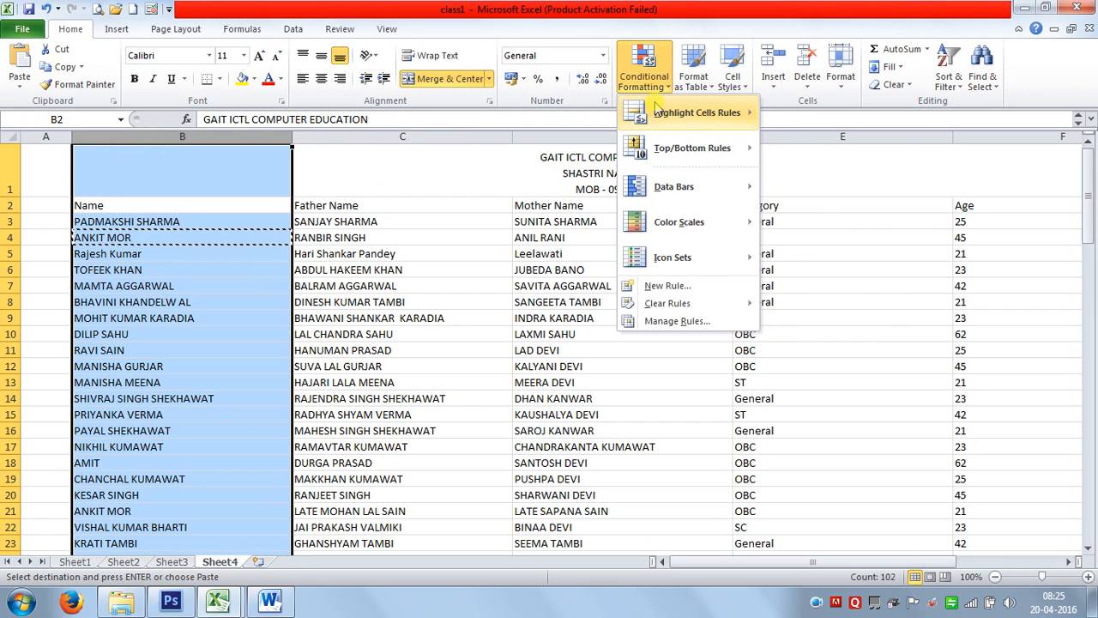
mouse_move(695, 112)
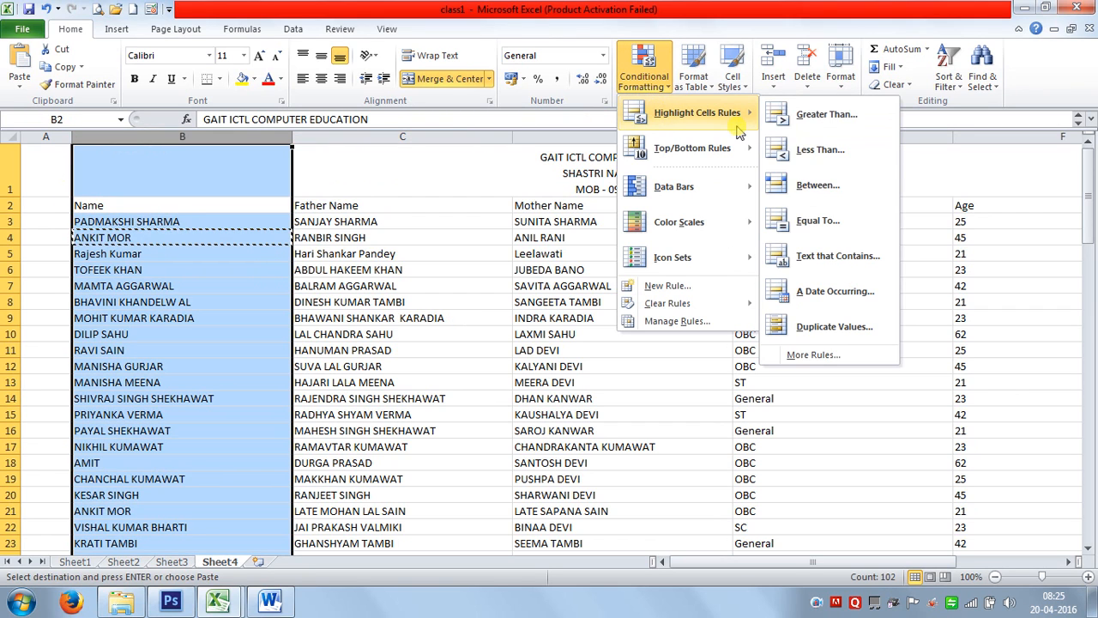
left_click(830, 336)
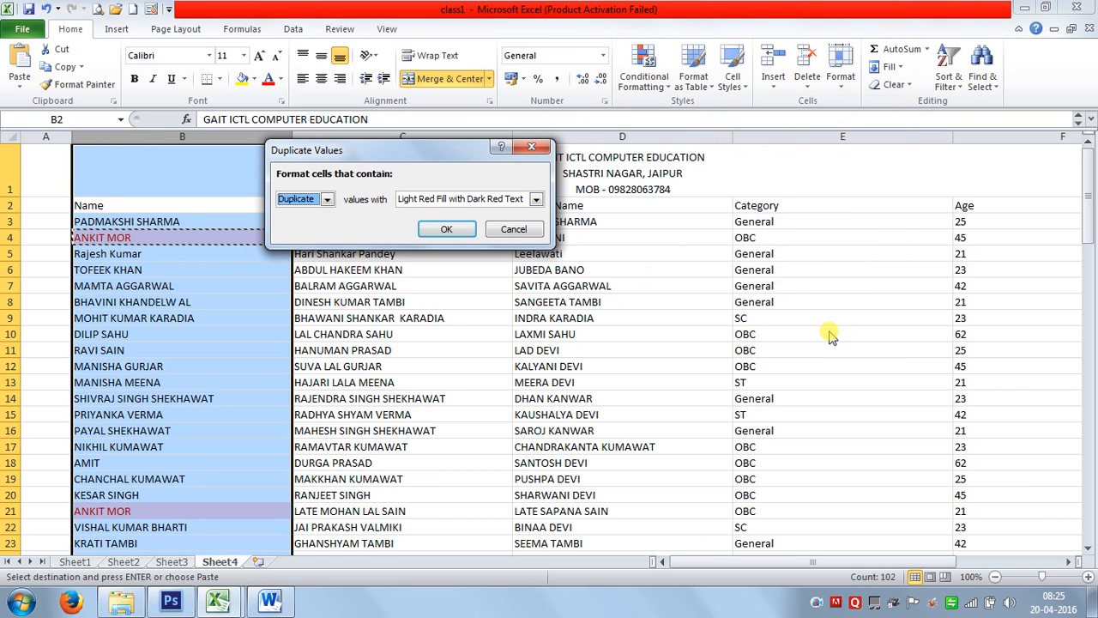
left_click(448, 226)
left_click(198, 305)
scroll(204, 334, "down", 7)
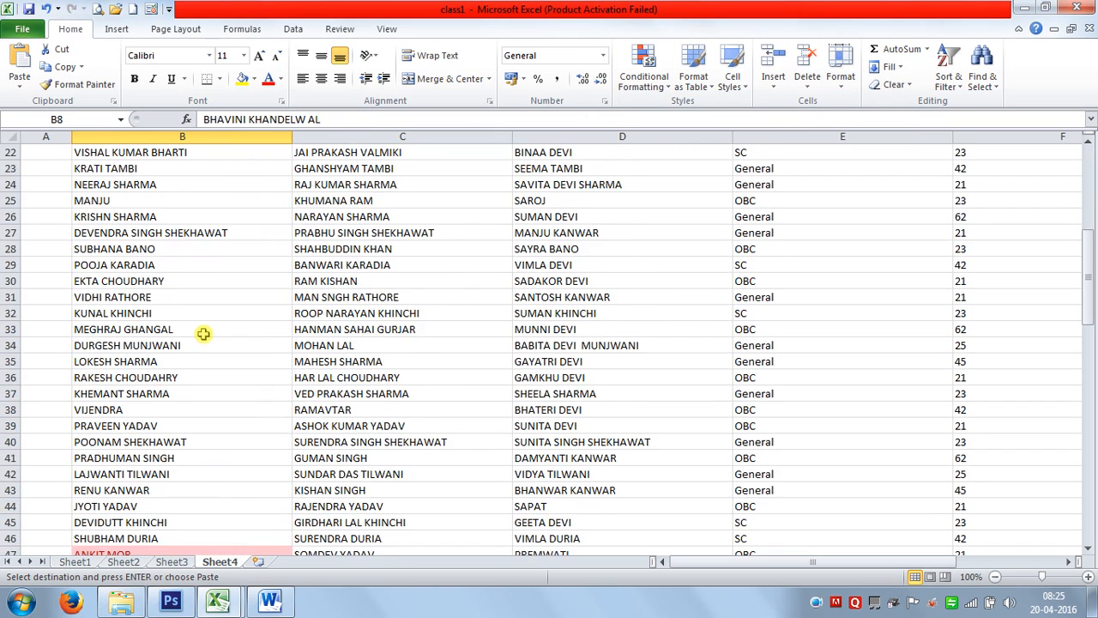
scroll(203, 334, "down", 4)
scroll(215, 334, "down", 14)
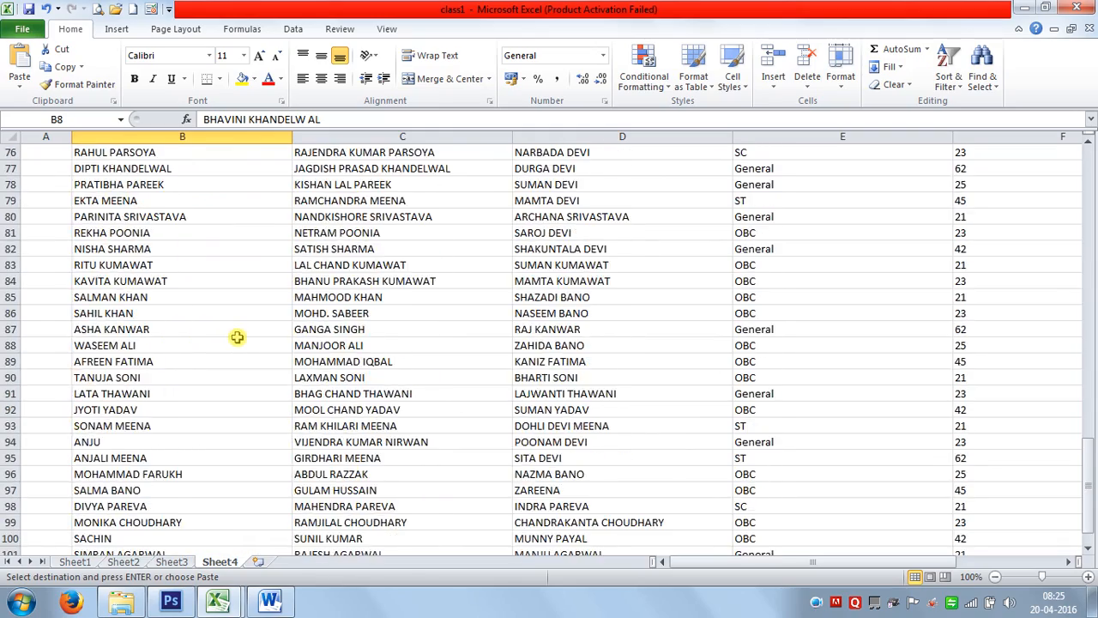
scroll(237, 337, "down", 4)
scroll(237, 335, "up", 18)
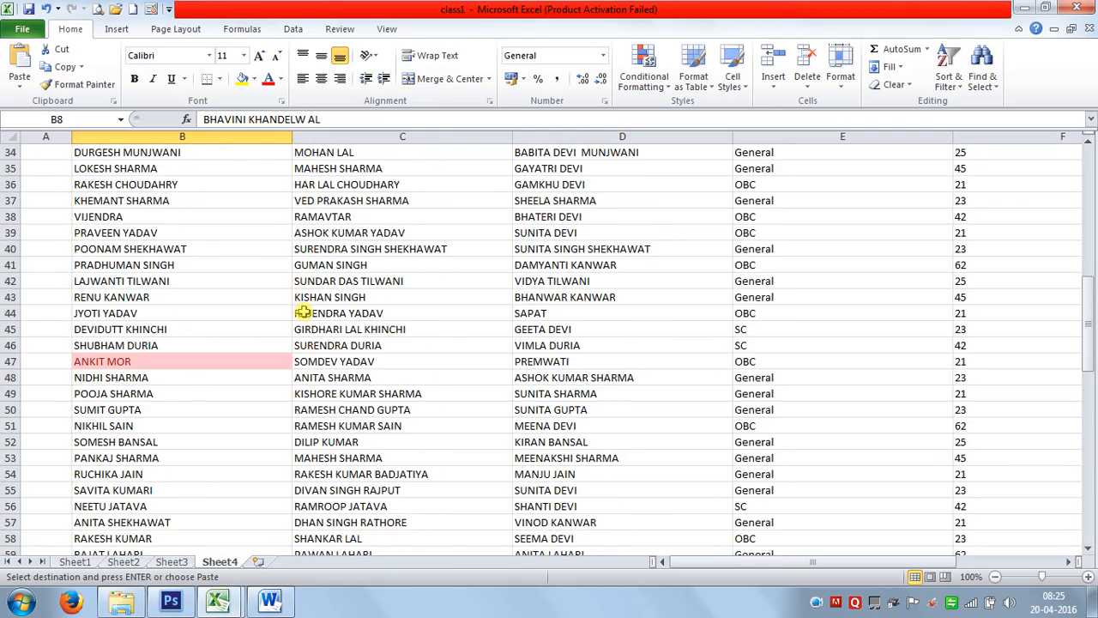
scroll(326, 321, "up", 11)
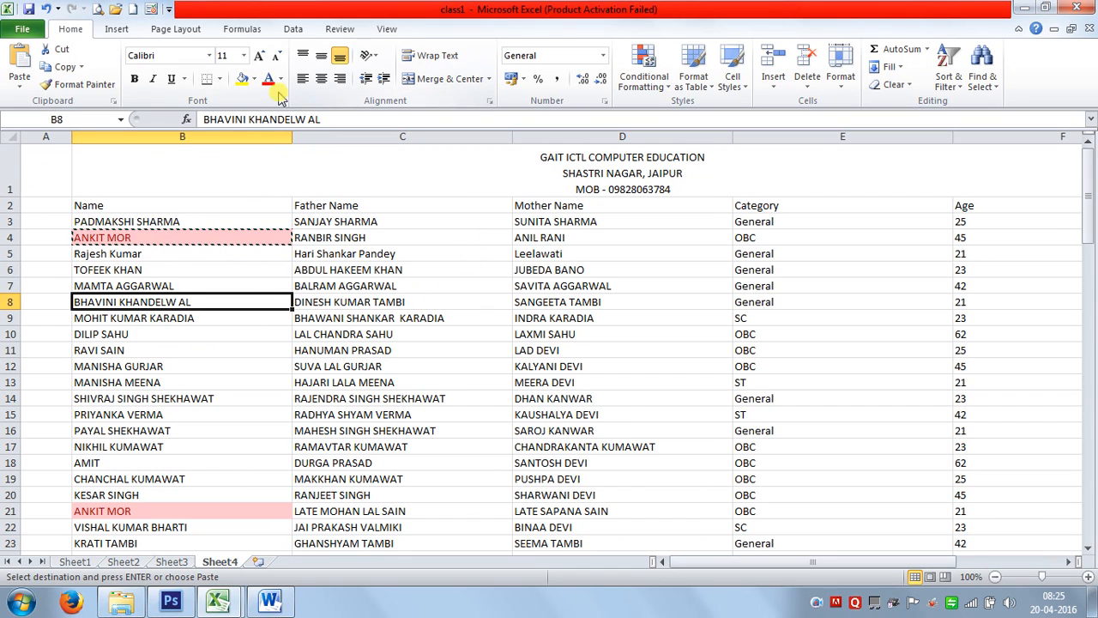
left_click(182, 136)
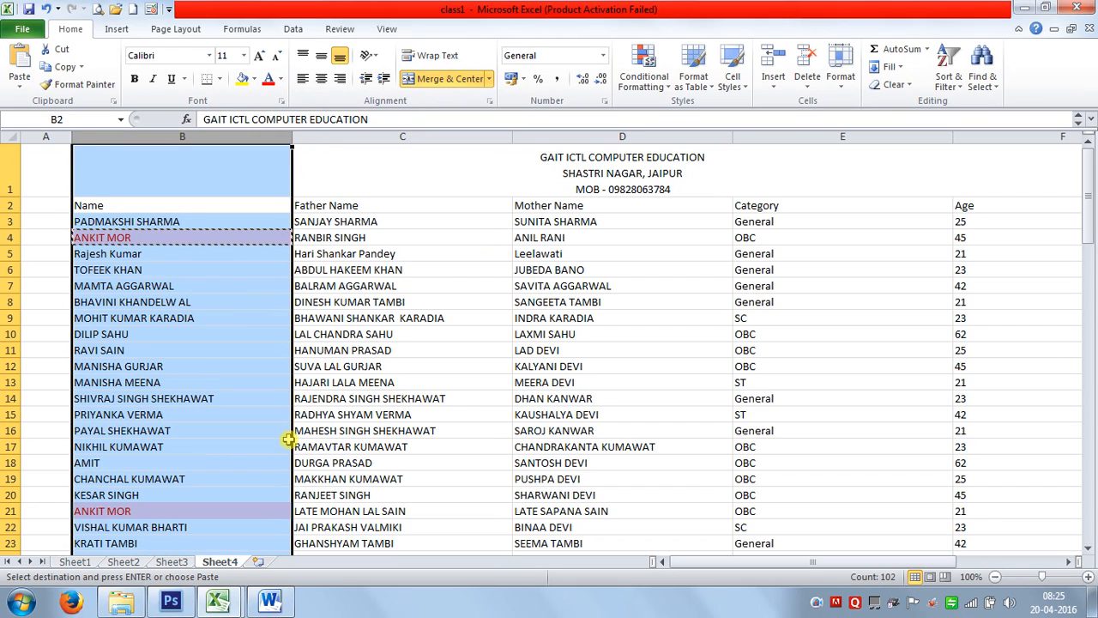
Undo the name highlighting, then highlight duplicate values across the Name and Father Name columns.
key("ctrl+z")
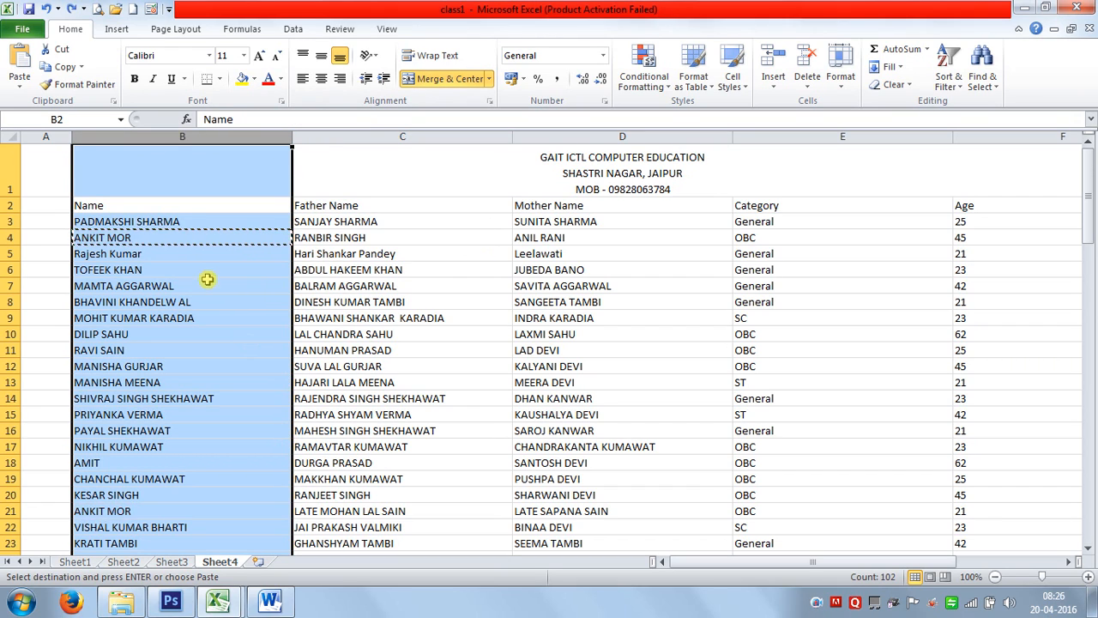
left_click_drag(181, 136, 343, 158)
left_click(643, 77)
mouse_move(666, 116)
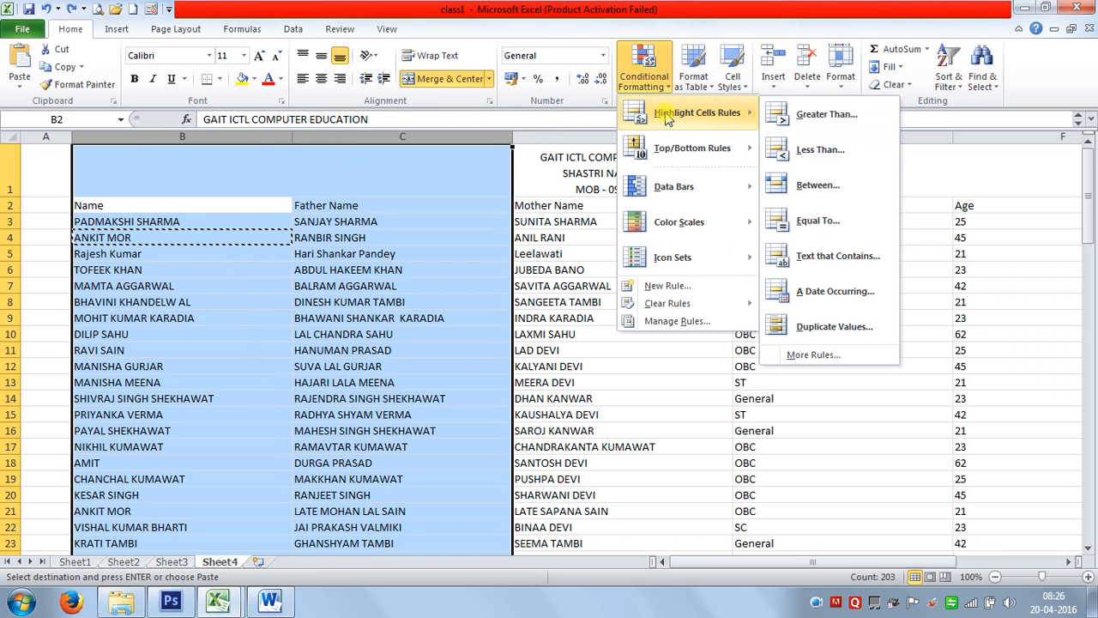
left_click(813, 329)
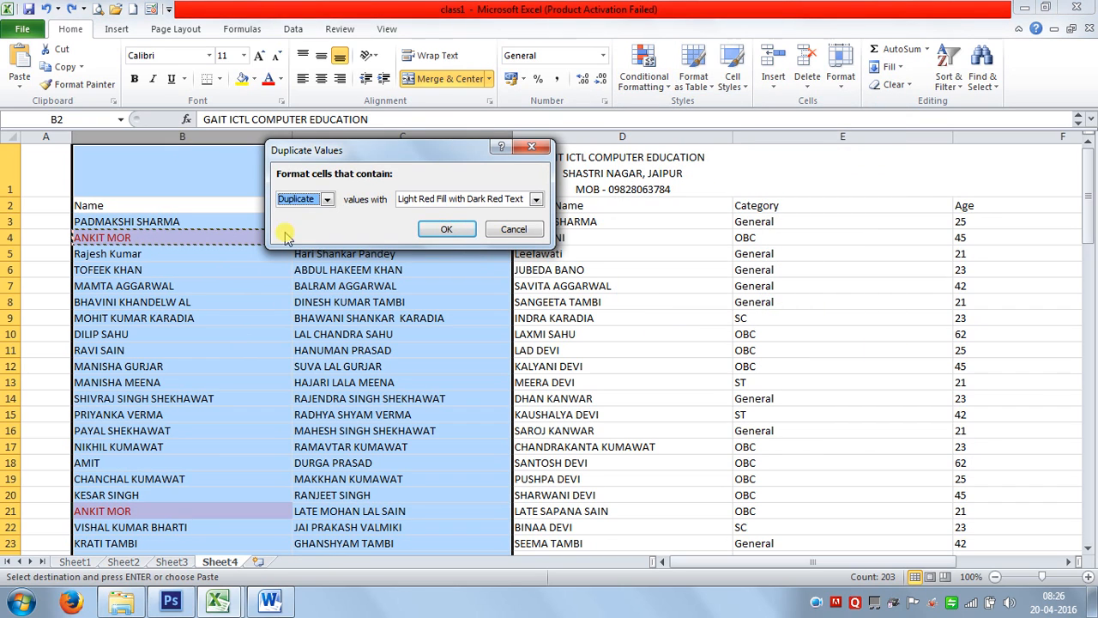
left_click(447, 230)
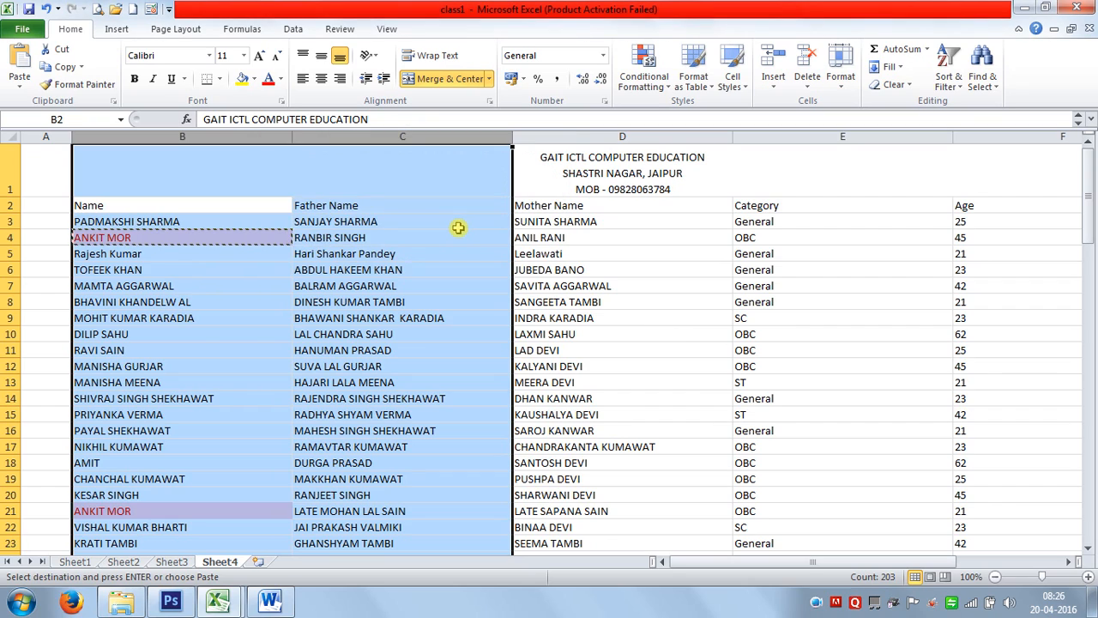
Review the red-shaded duplicates, including C35 and C53, then undo the two-column highlighting.
left_click(365, 298)
scroll(388, 391, "down", 7)
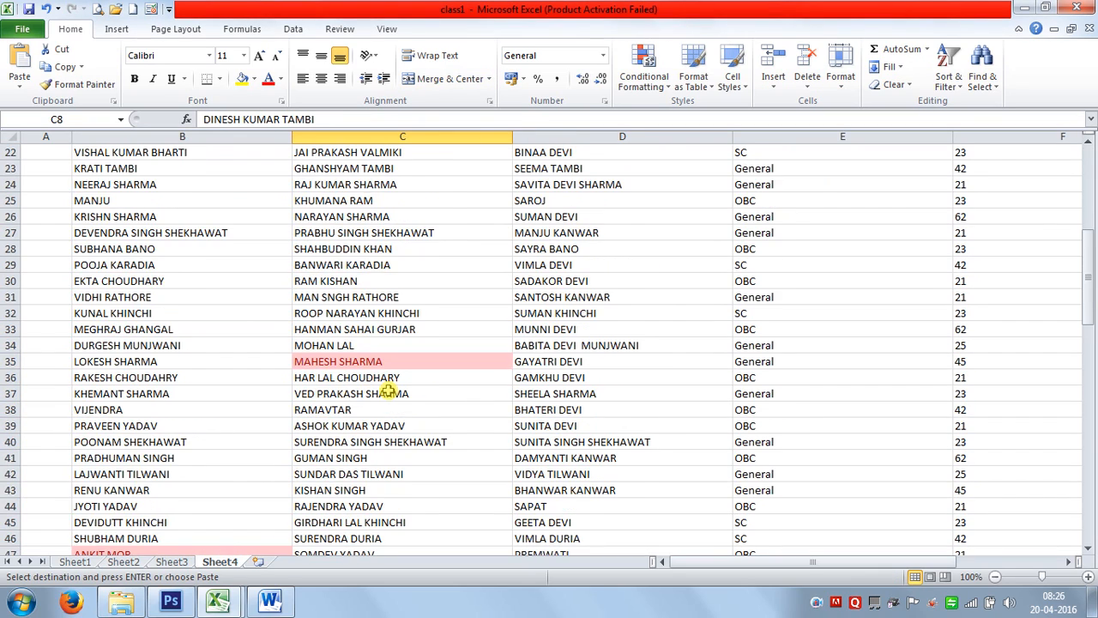
scroll(388, 390, "up", 1)
scroll(388, 390, "up", 1)
scroll(389, 393, "down", 5)
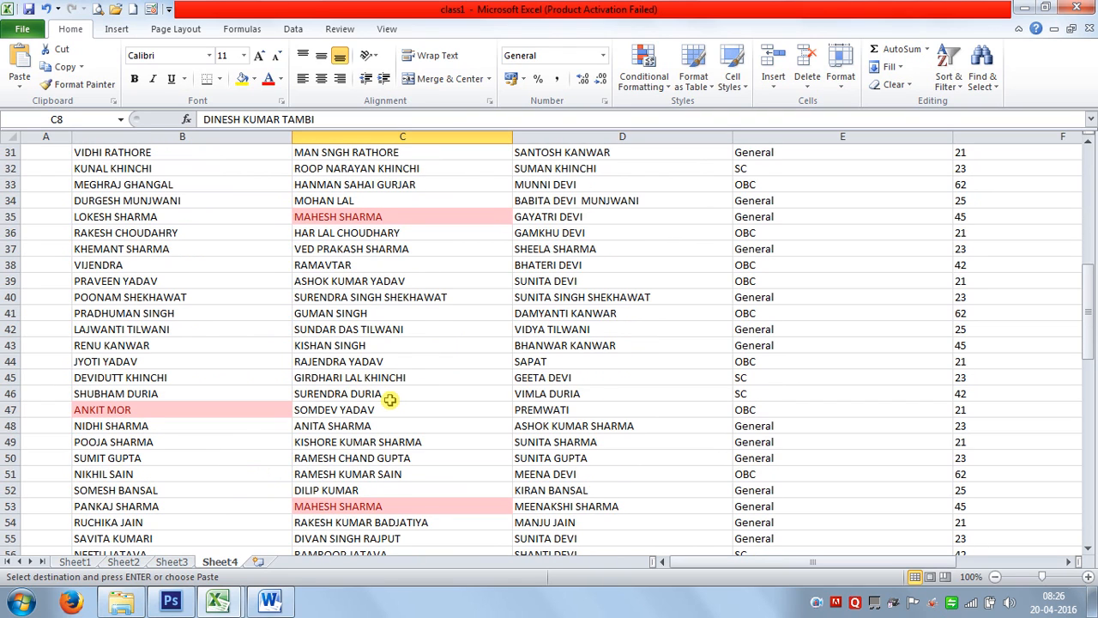
key("ctrl+z")
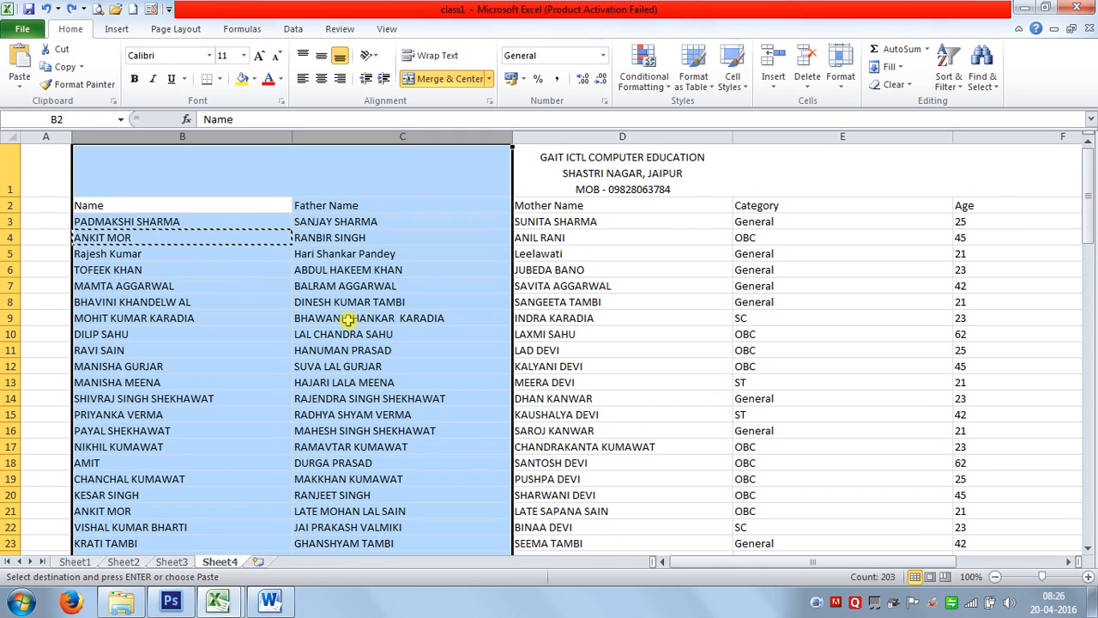
left_click(319, 241)
scroll(399, 289, "down", 3)
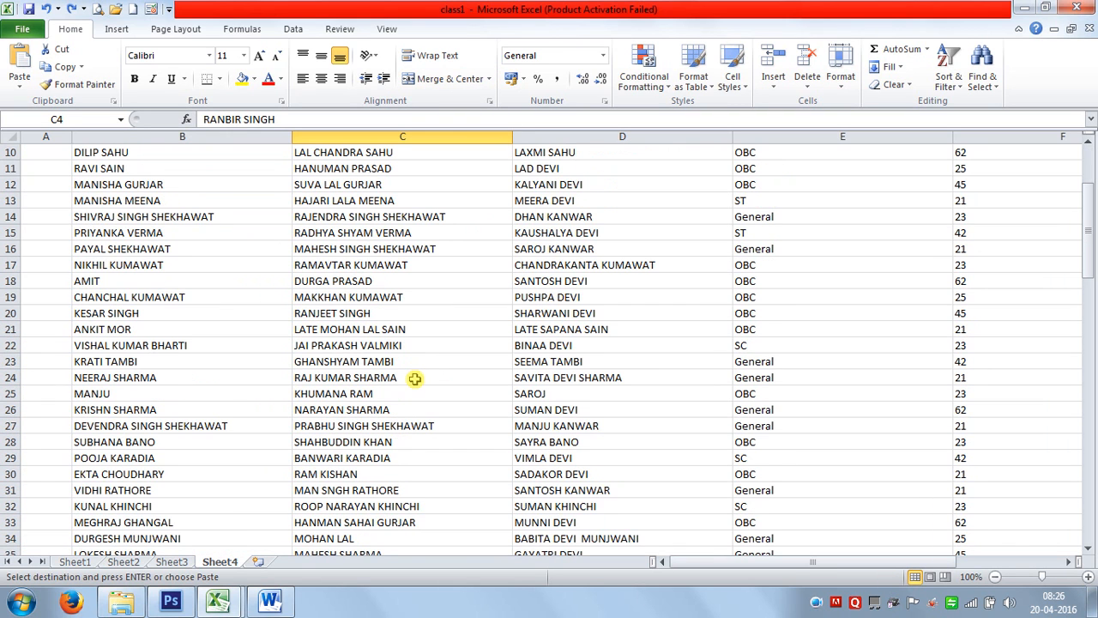
scroll(283, 283, "down", 7)
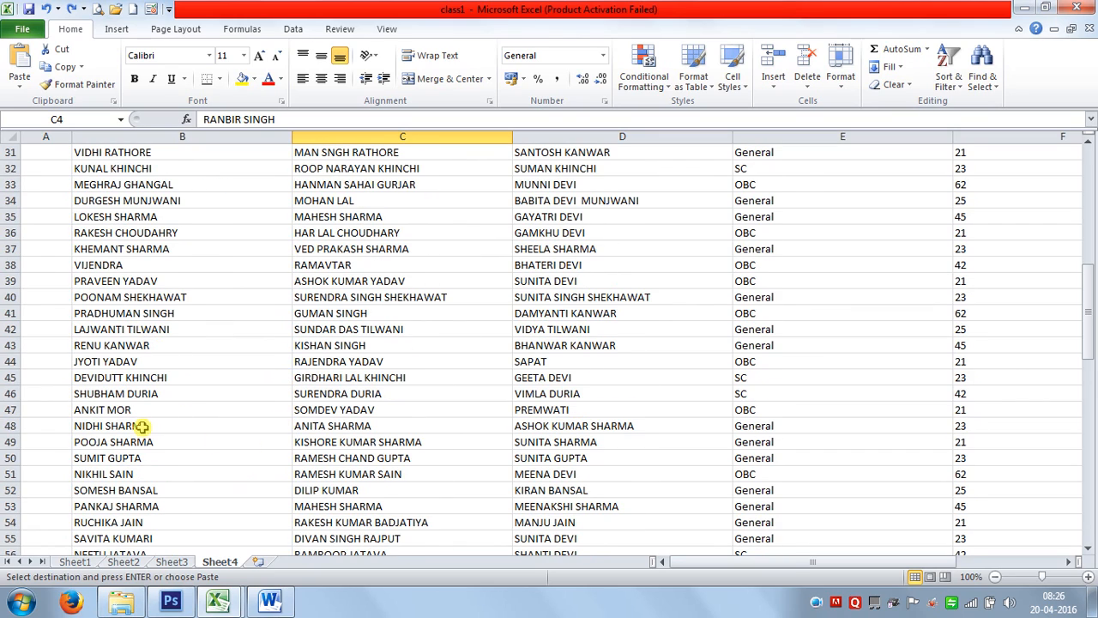
left_click(297, 410)
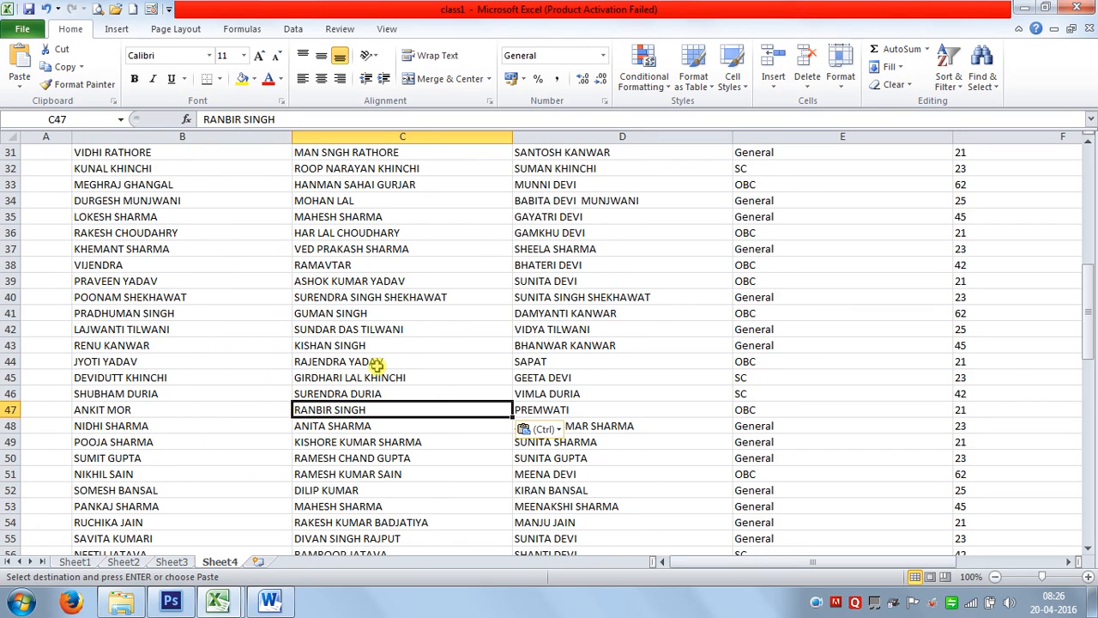
Apply Duplicate Values red highlighting to B2:C98 and inspect the shaded names.
scroll(368, 365, "up", 10)
left_click_drag(112, 207, 403, 521)
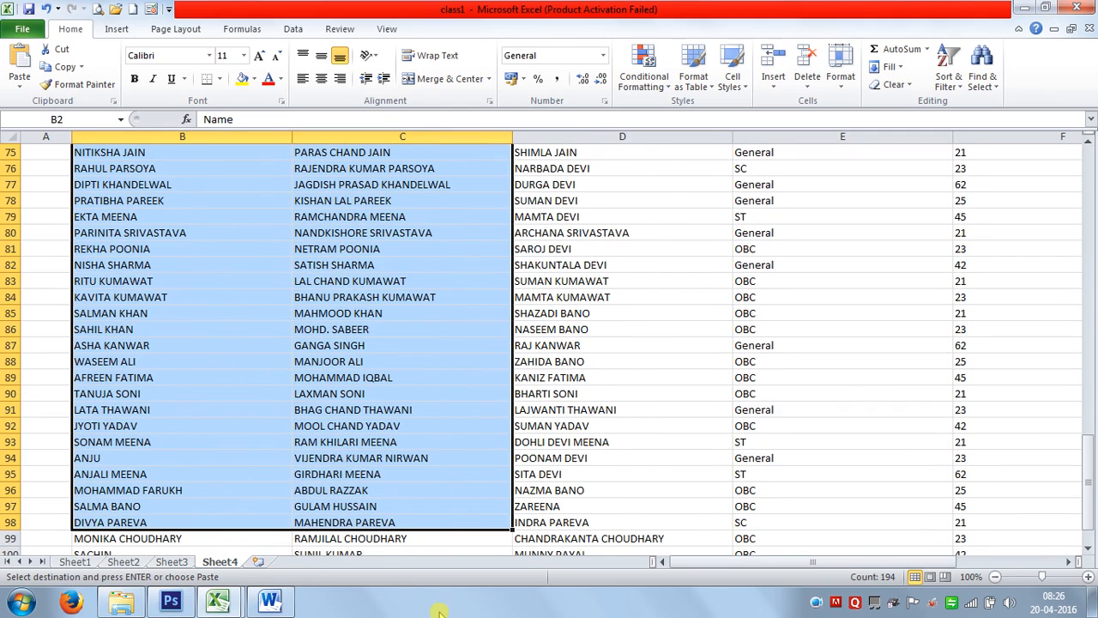
left_click(603, 55)
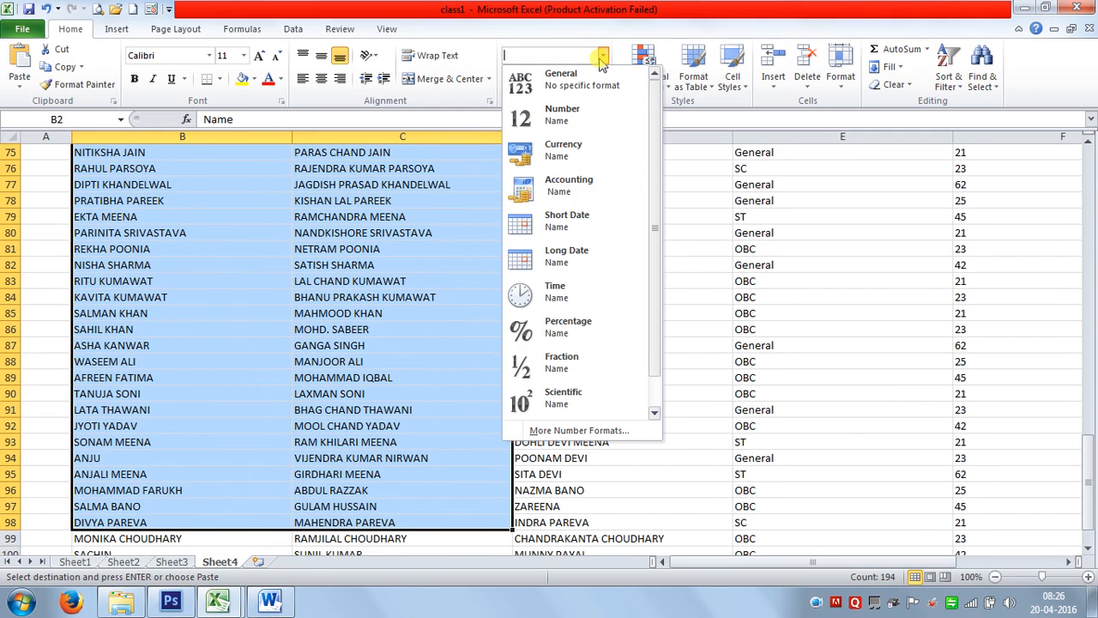
left_click(645, 68)
mouse_move(686, 112)
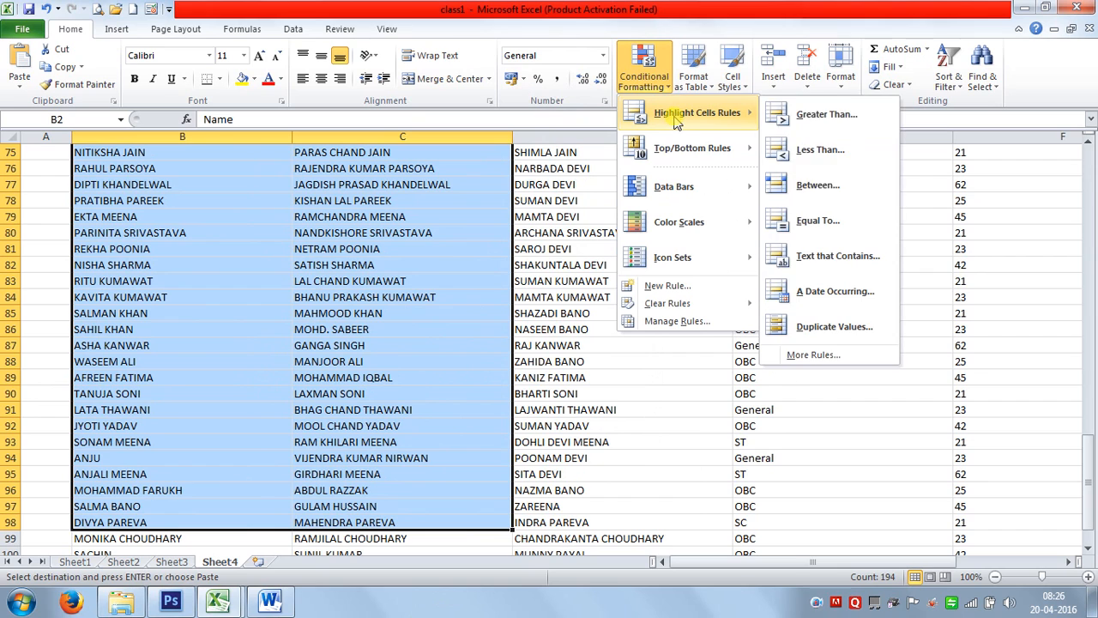
left_click(828, 326)
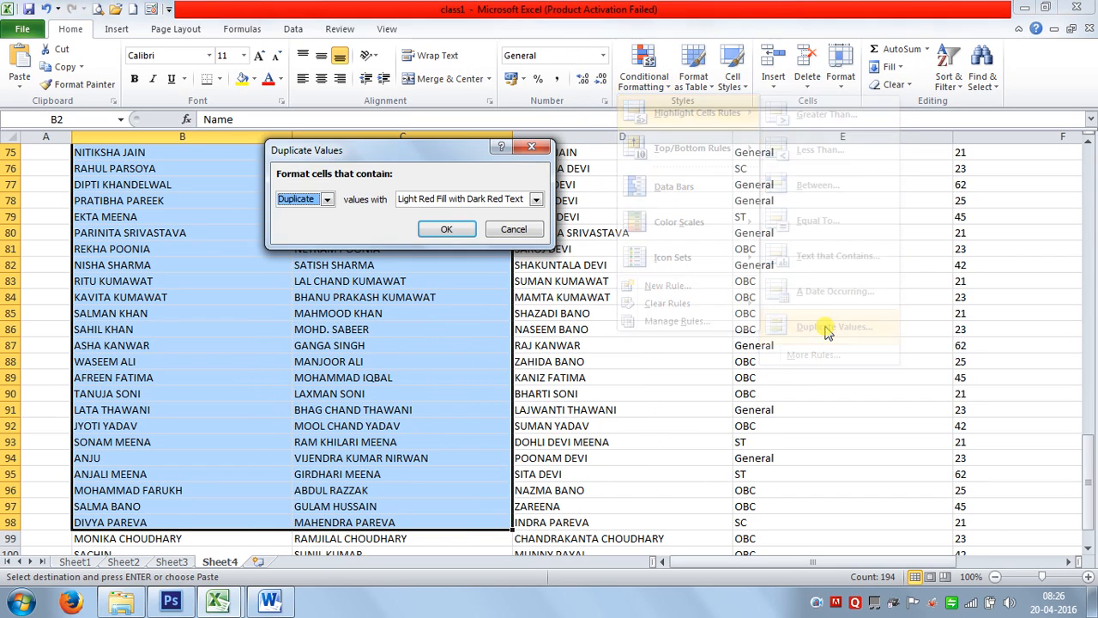
left_click(446, 230)
scroll(594, 264, "up", 15)
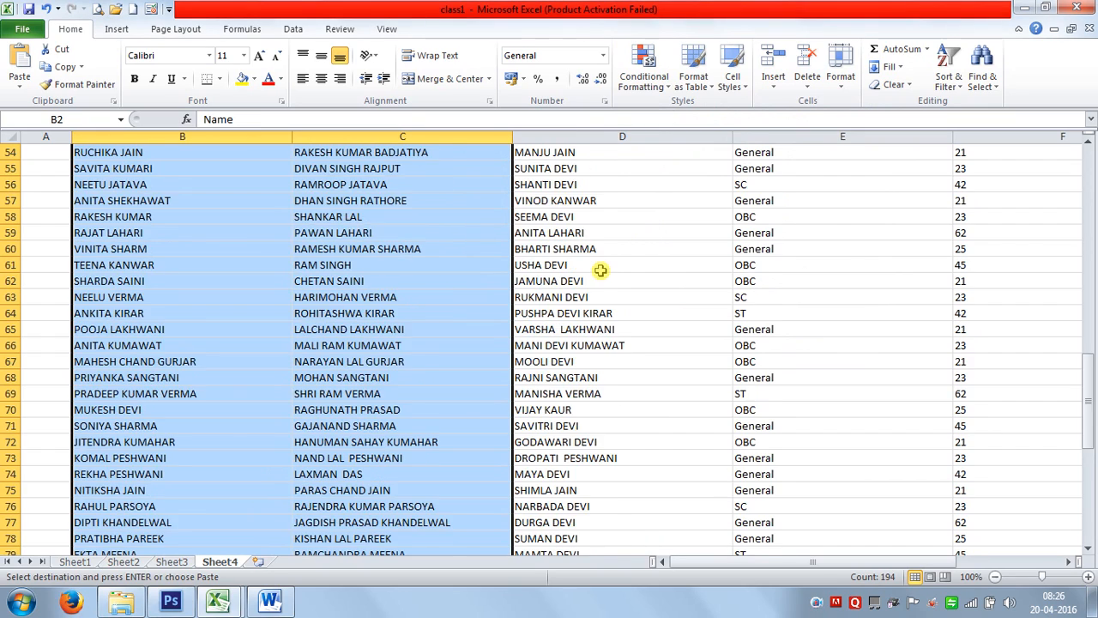
scroll(600, 269, "up", 10)
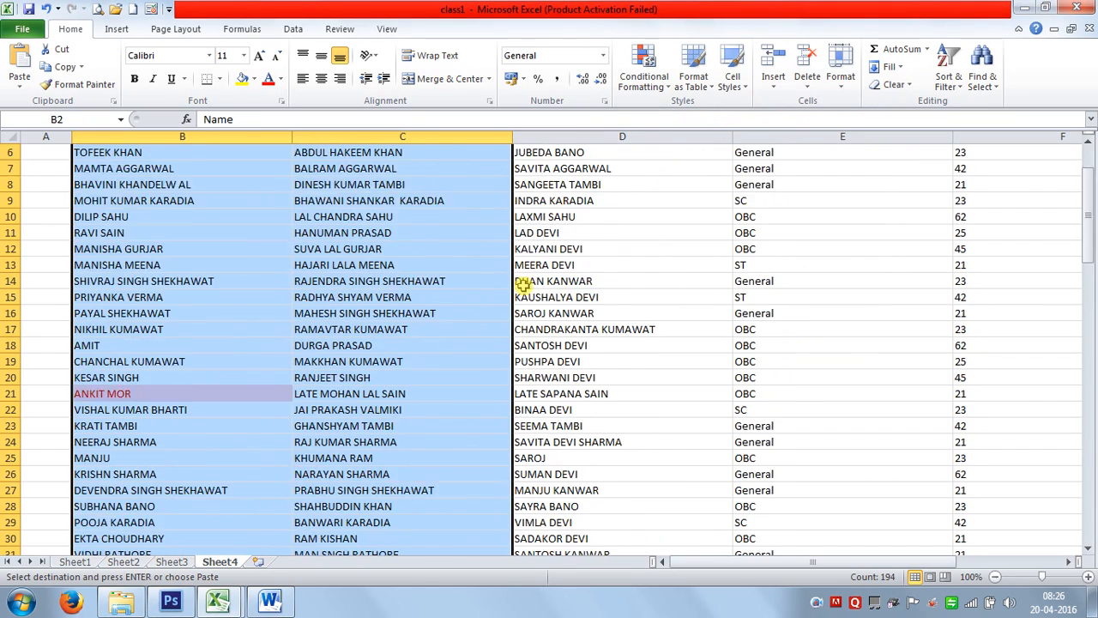
left_click(426, 289)
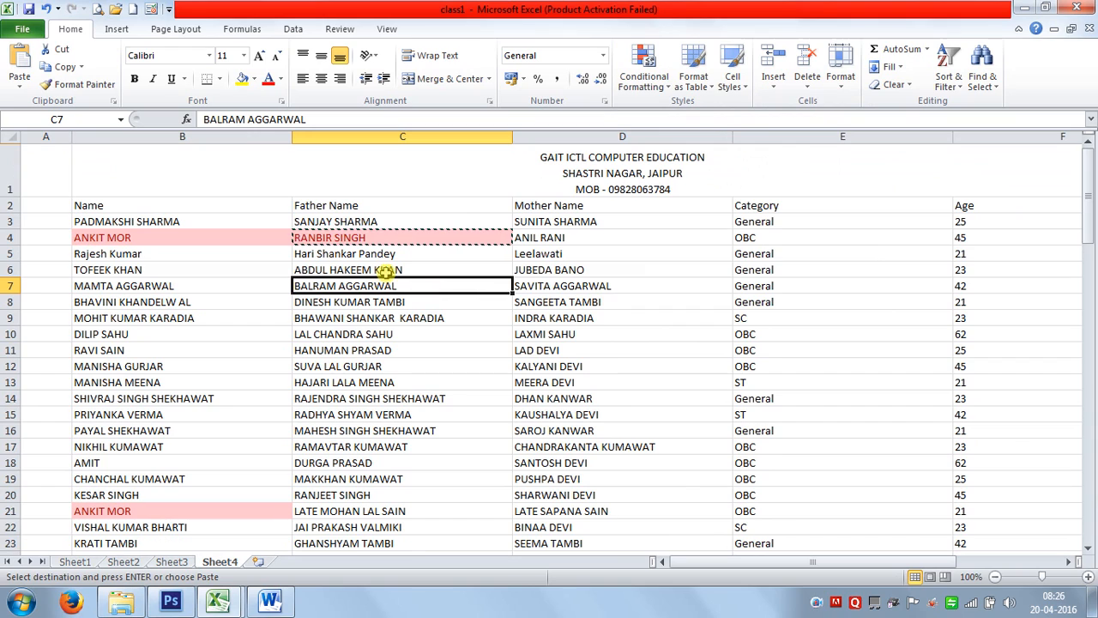
left_click(300, 269)
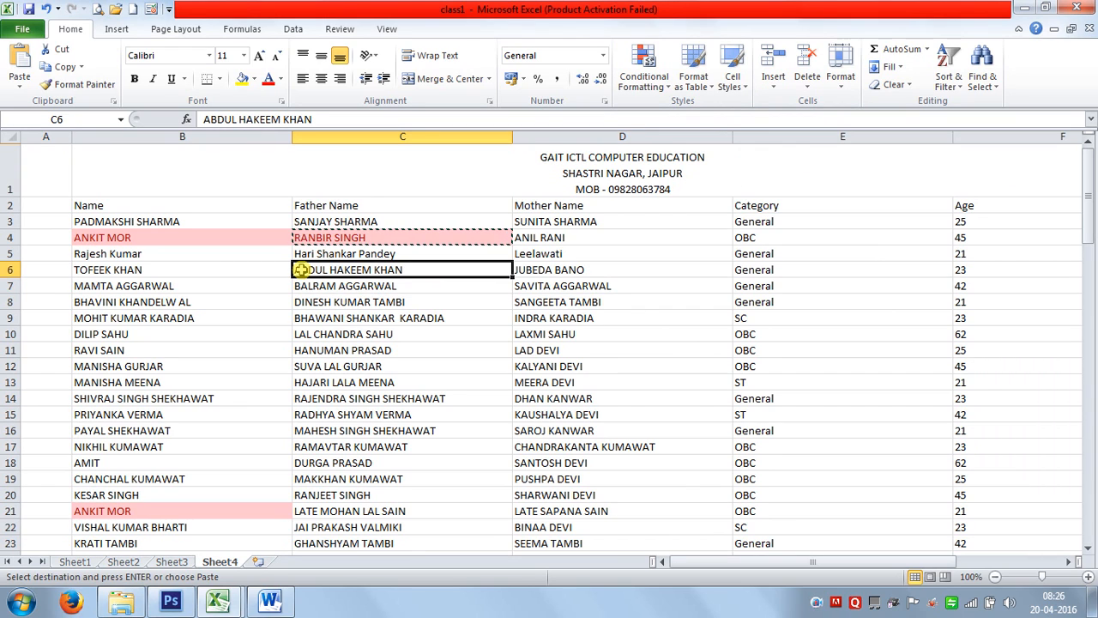
Undo the duplicate highlighting, cancel the pending copy, and select cell B2.
key("ctrl+z")
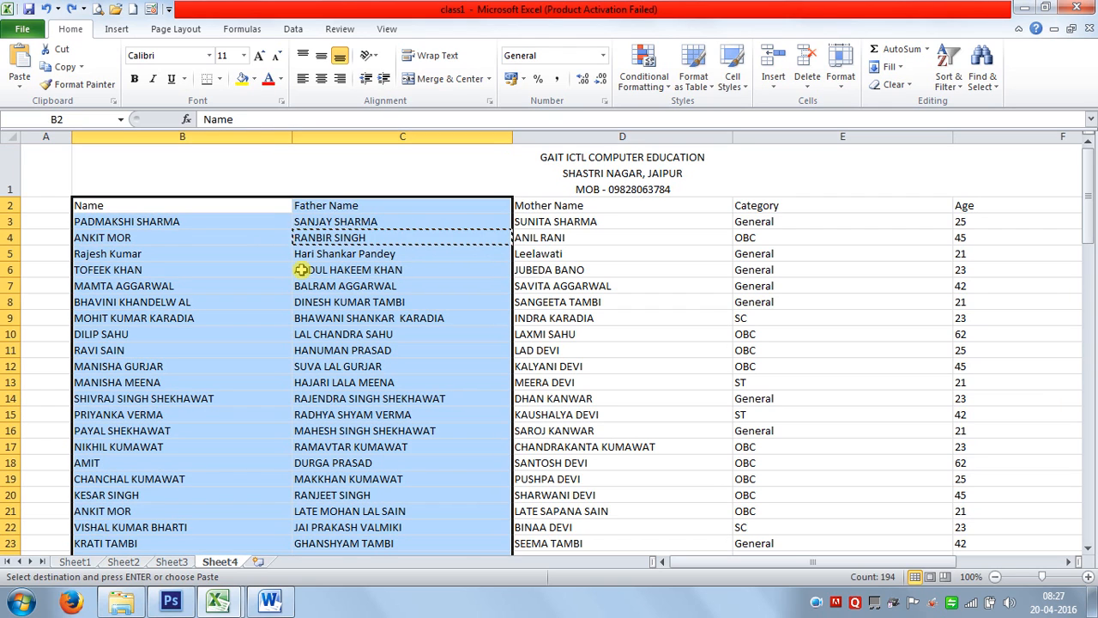
key("Escape")
left_click(306, 284)
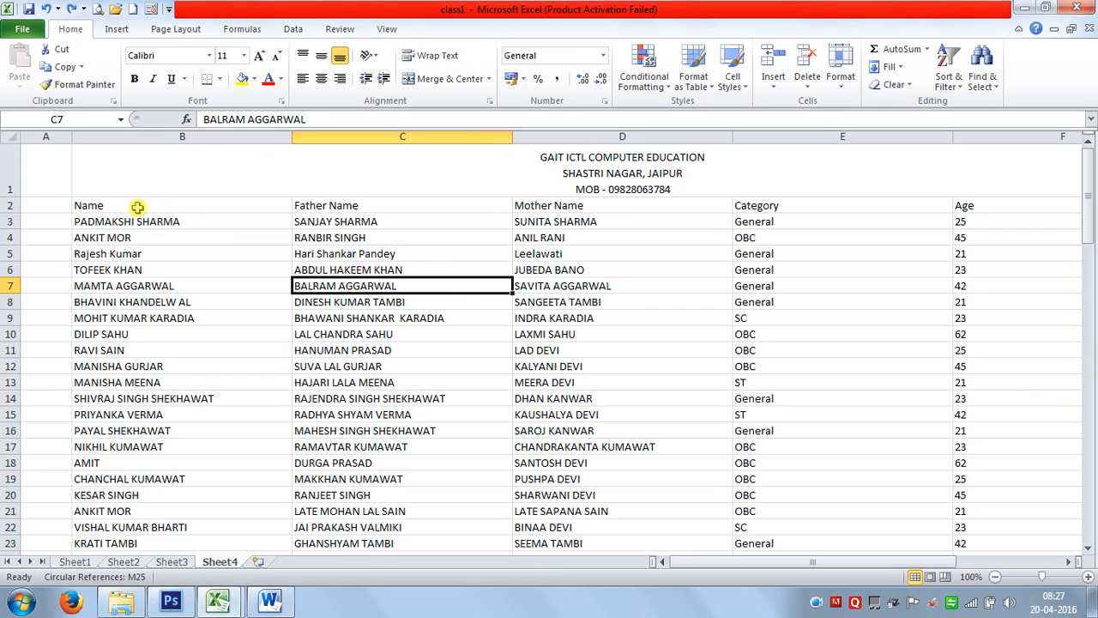
left_click(138, 209)
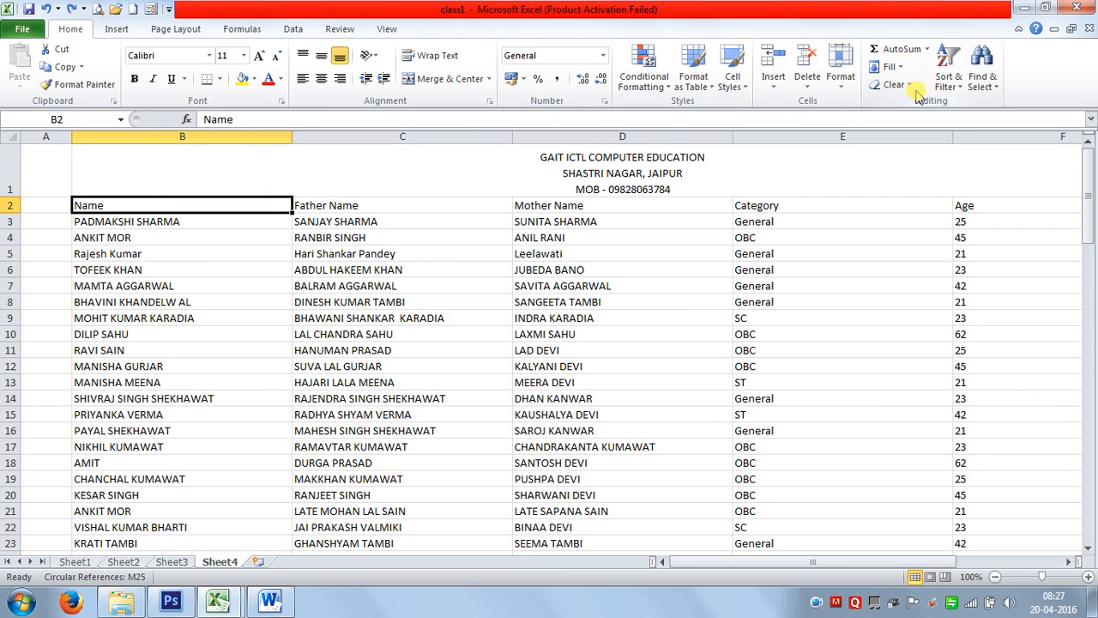
After an A-to-Z sort fails on merged cells, delete the title row 1.
left_click(949, 84)
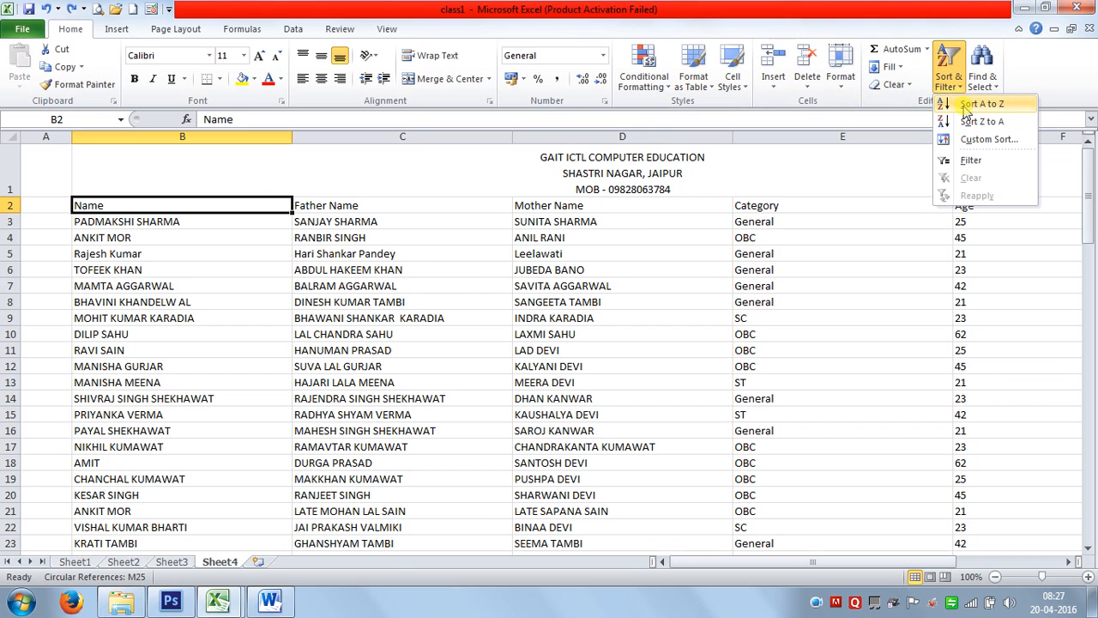
left_click(973, 104)
left_click(540, 358)
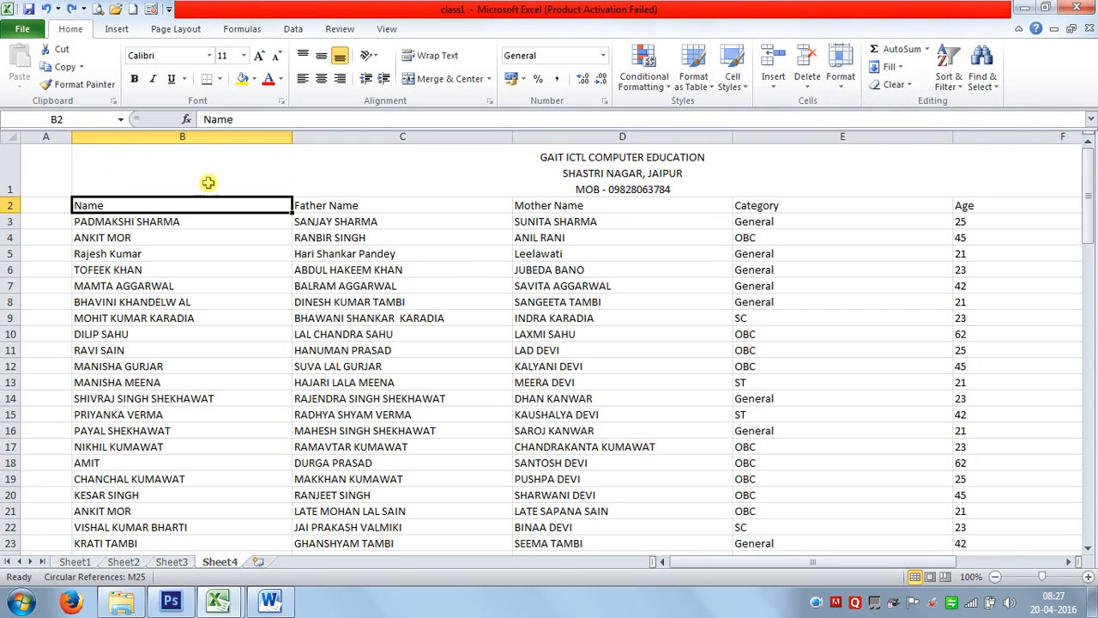
left_click(12, 156)
key("ctrl+minus")
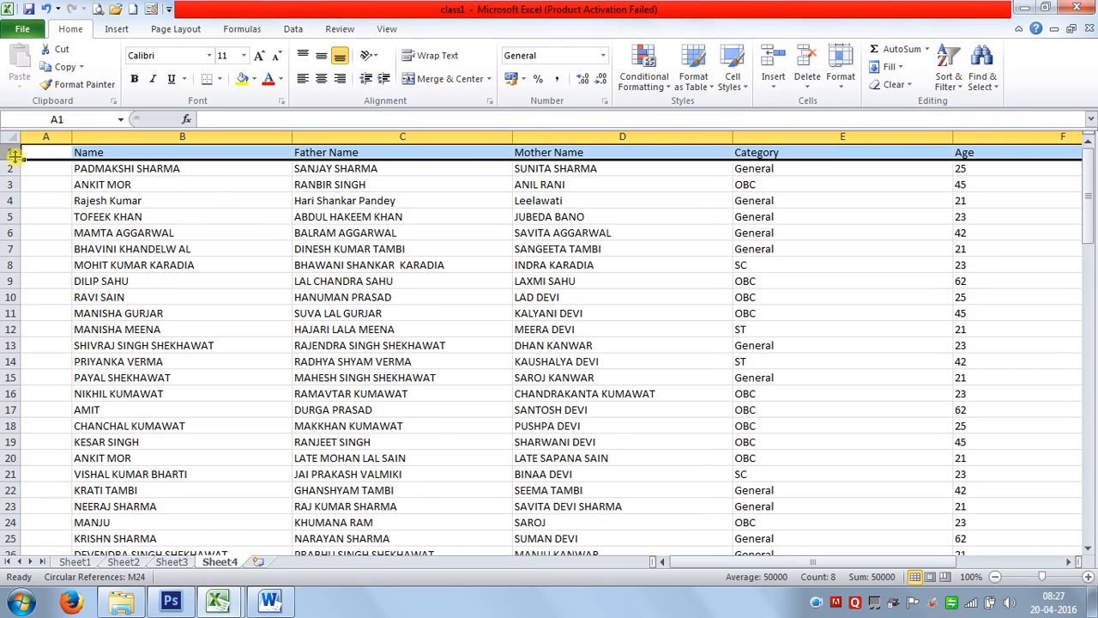
Sort the student rows A to Z by the Name column, then select the whole data block.
left_click(223, 184)
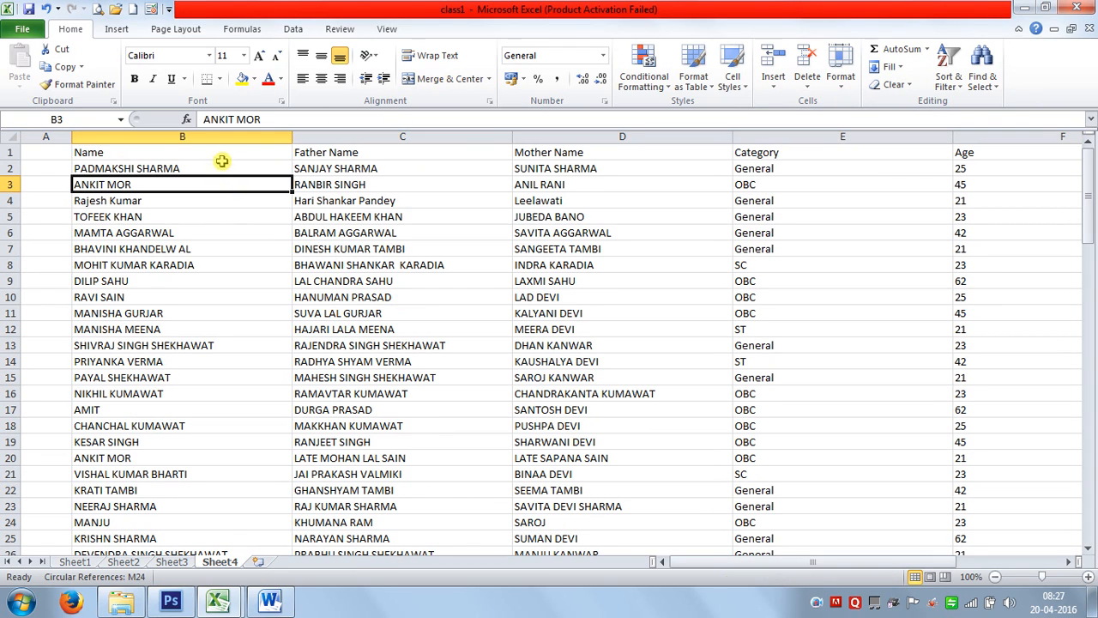
left_click(222, 153)
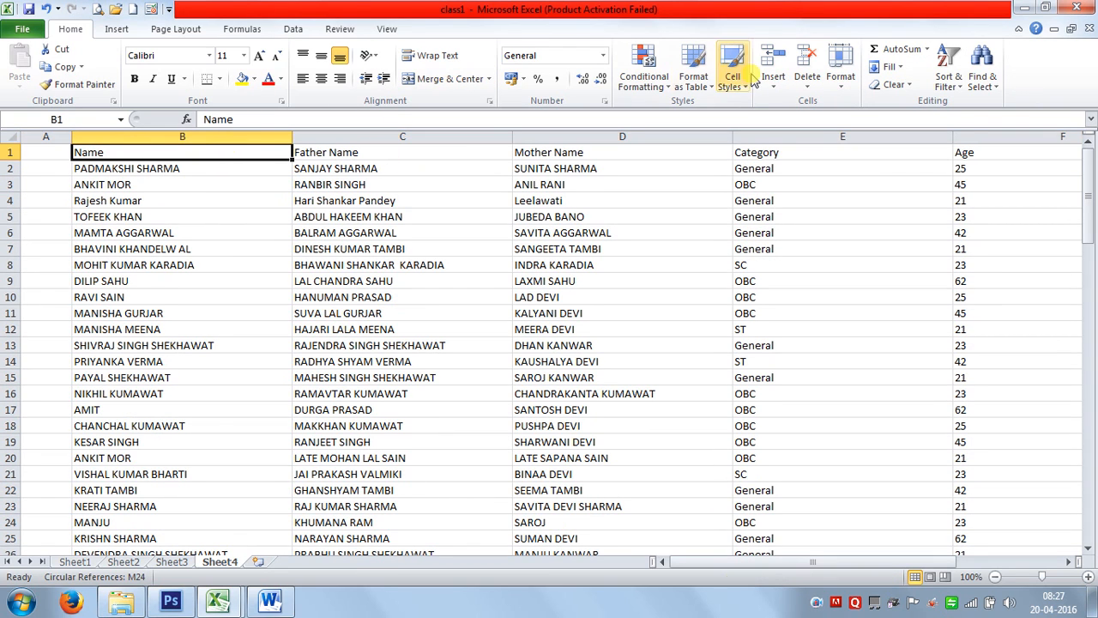
left_click(946, 81)
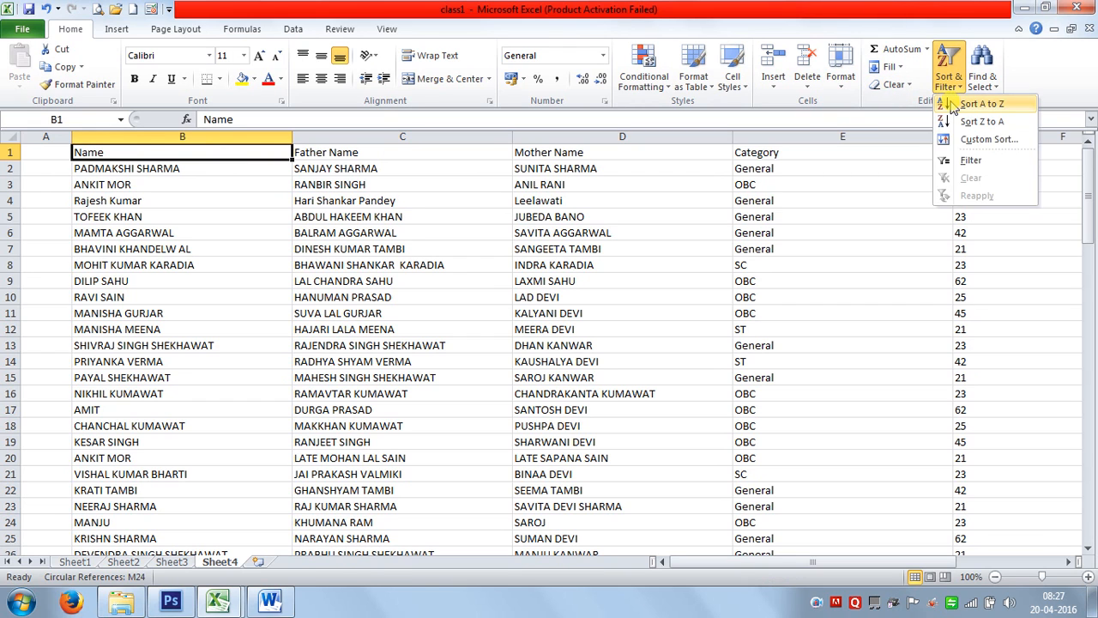
left_click(952, 104)
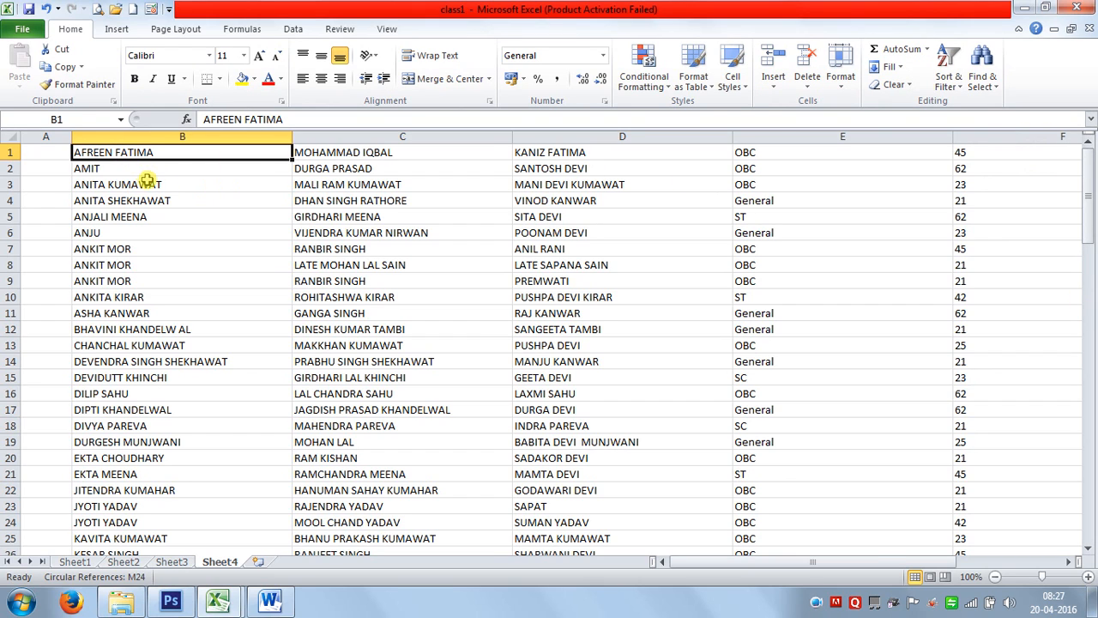
key("ctrl+shift+End")
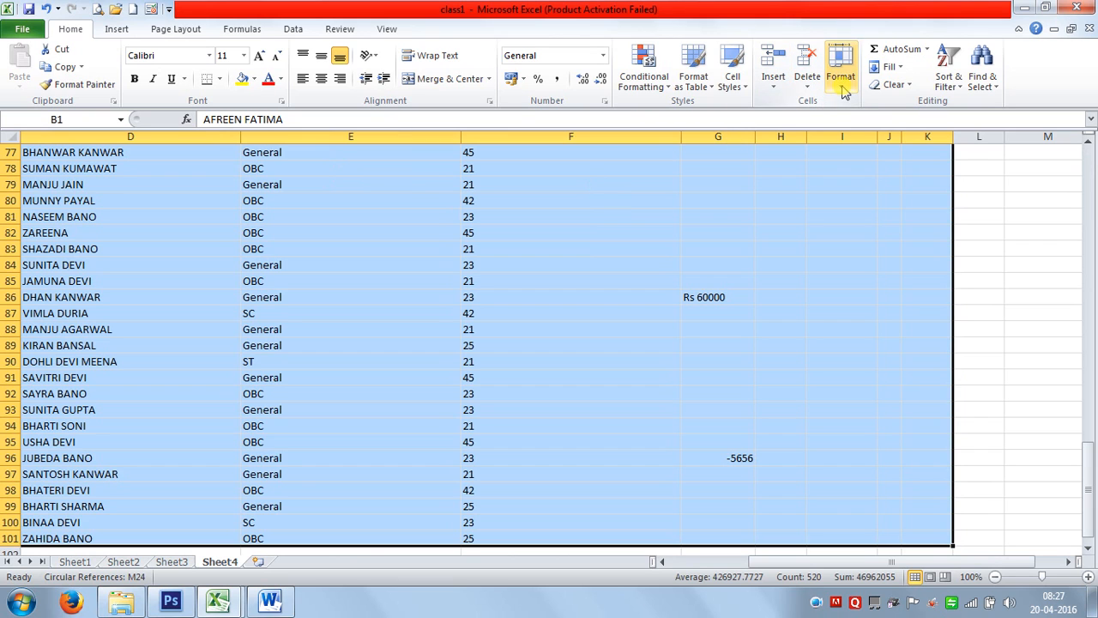
Highlight duplicate values in the sorted data with light red fill and dark red text.
left_click(643, 77)
mouse_move(725, 115)
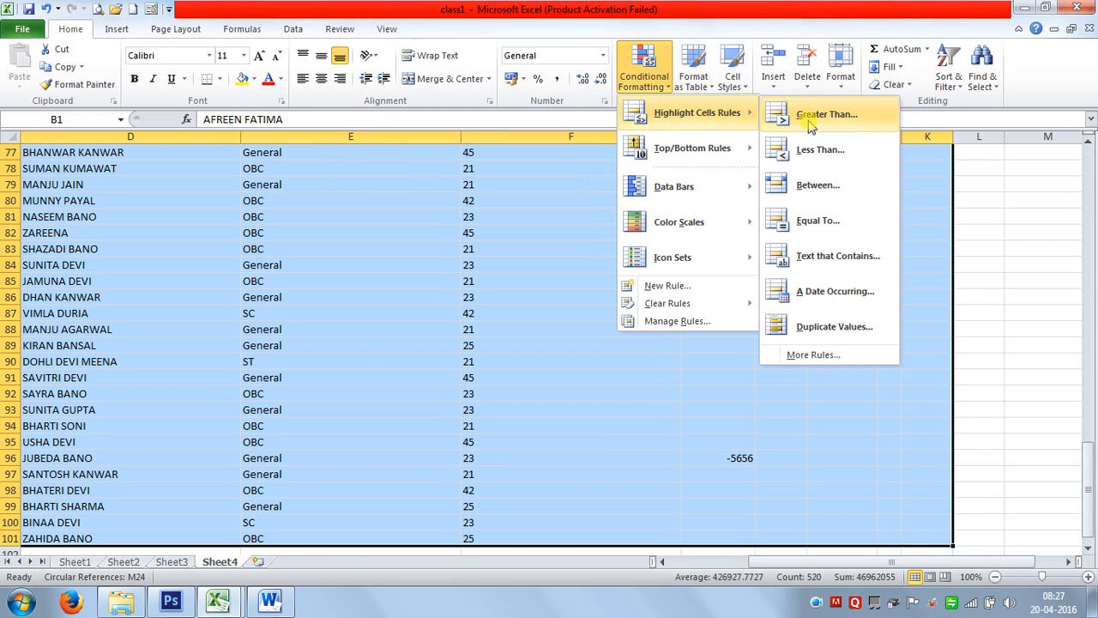
left_click(822, 327)
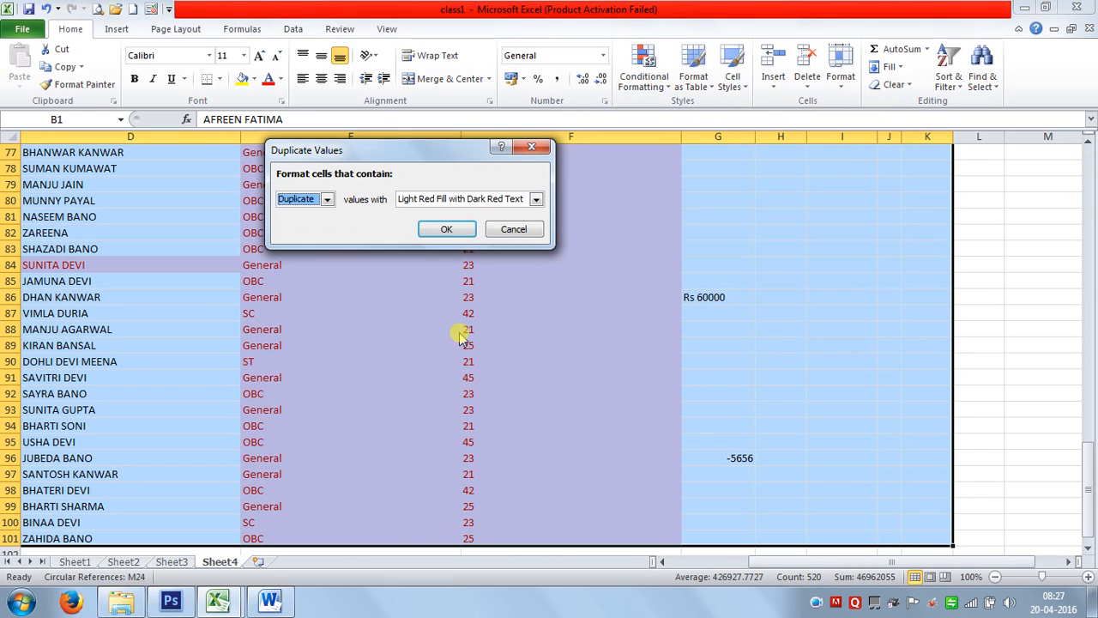
left_click(444, 228)
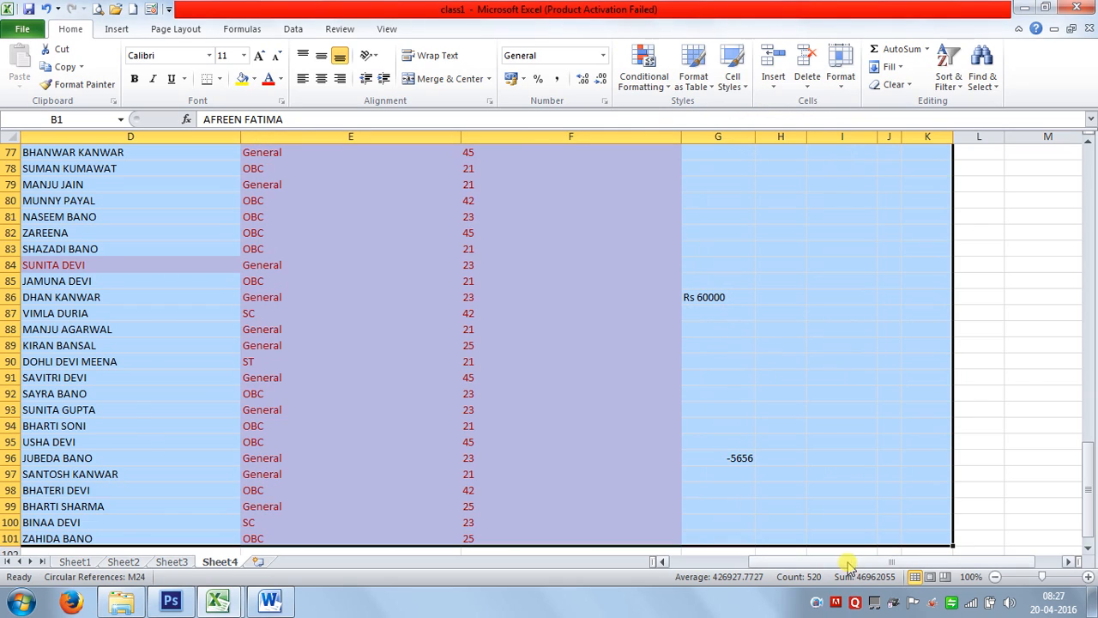
left_click_drag(849, 566, 601, 568)
scroll(360, 325, "up", 20)
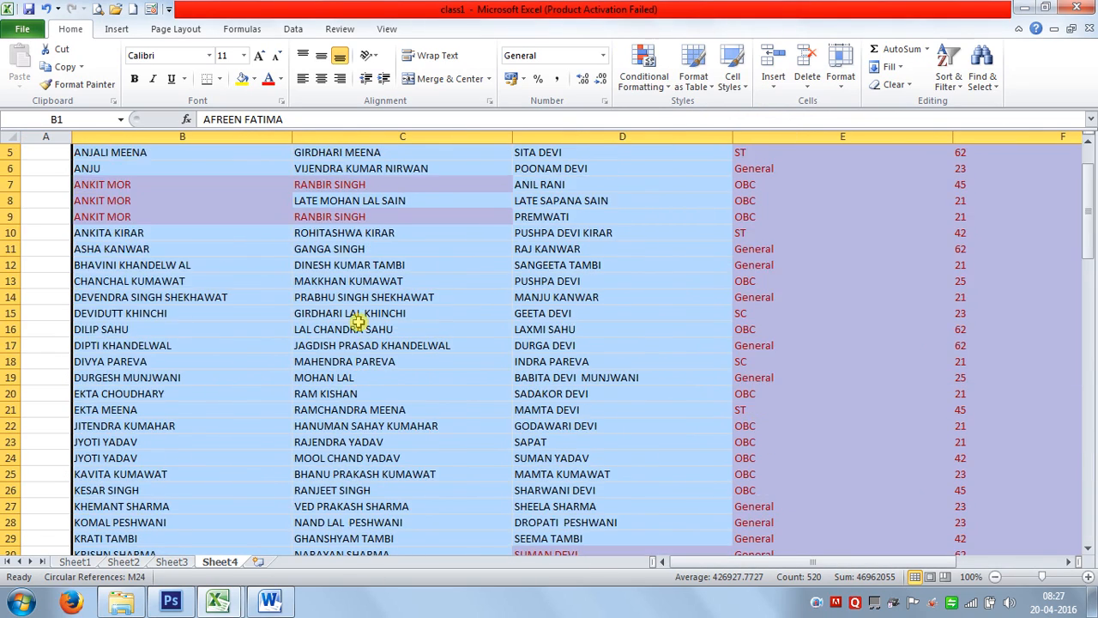
left_click(275, 363)
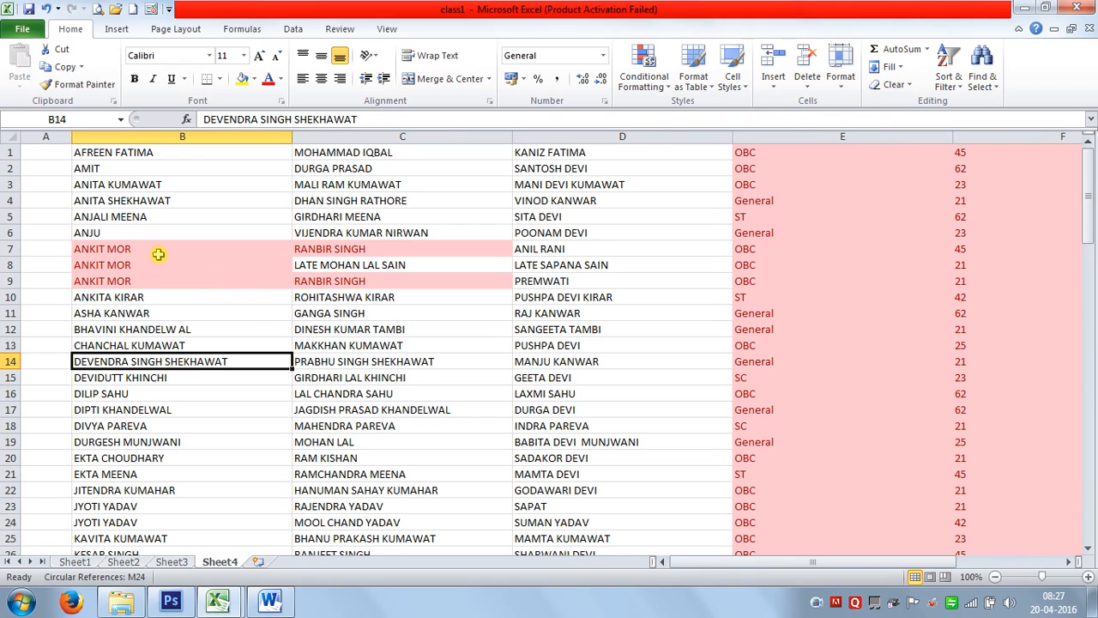
left_click_drag(159, 254, 352, 247)
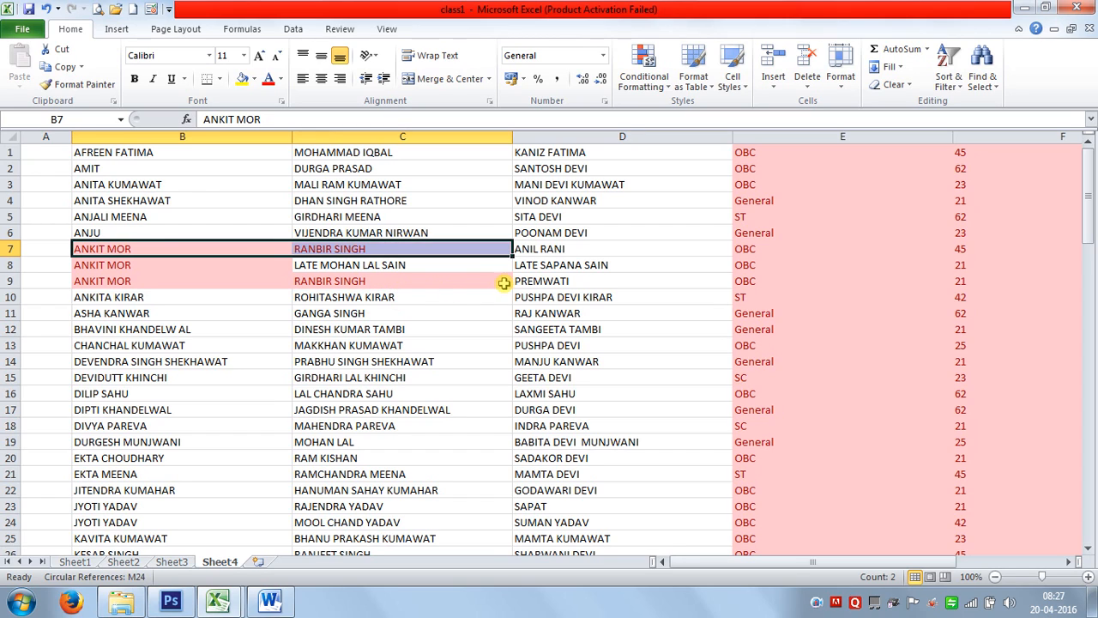
left_click(321, 359)
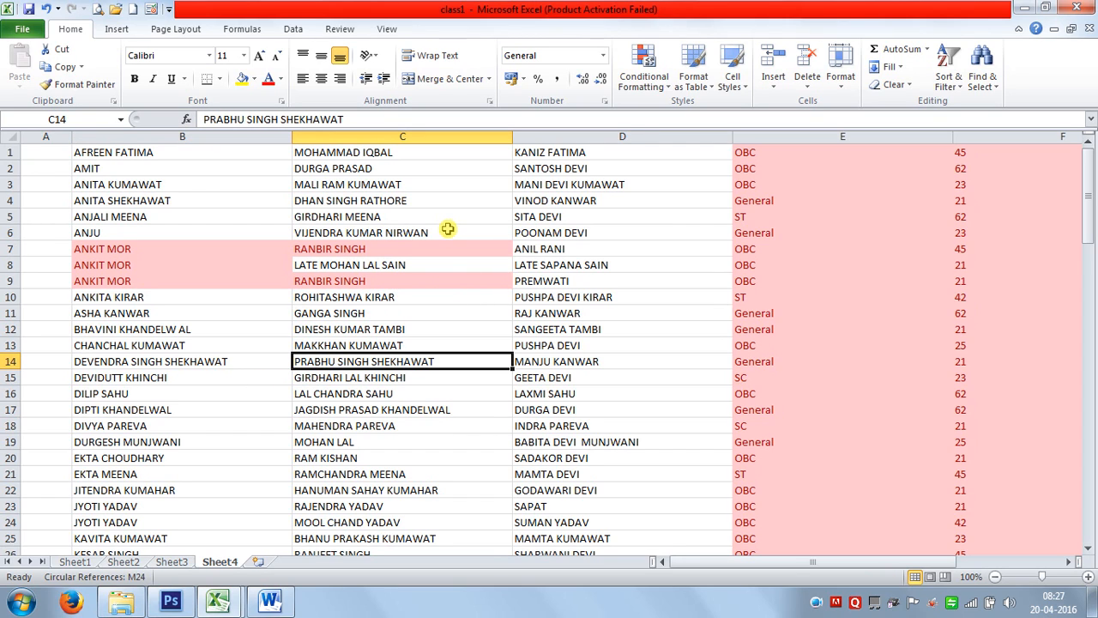
key("ctrl+z")
key("ctrl+z")
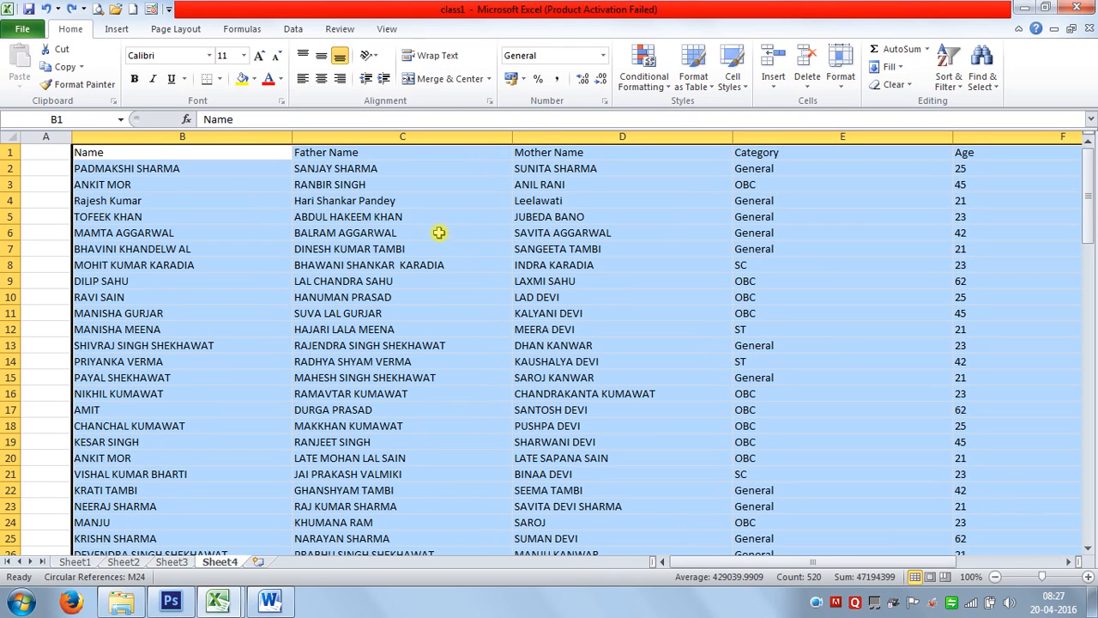
Add Blue Gradient Fill data bars to ages F2:F15, with the longest bar on 62 in F9.
left_click(660, 91)
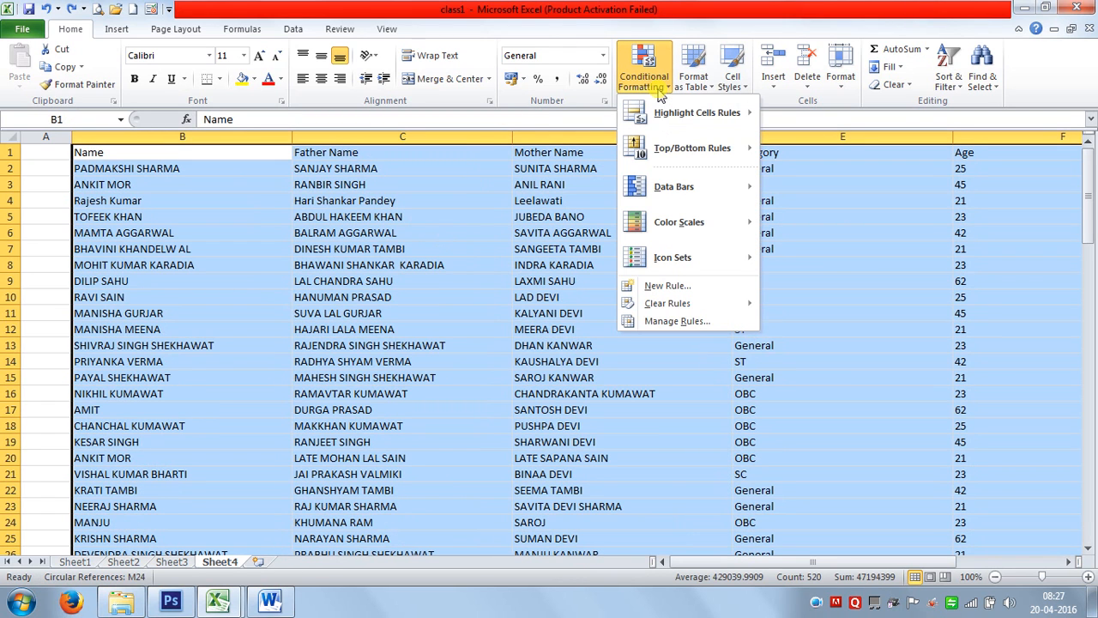
mouse_move(677, 107)
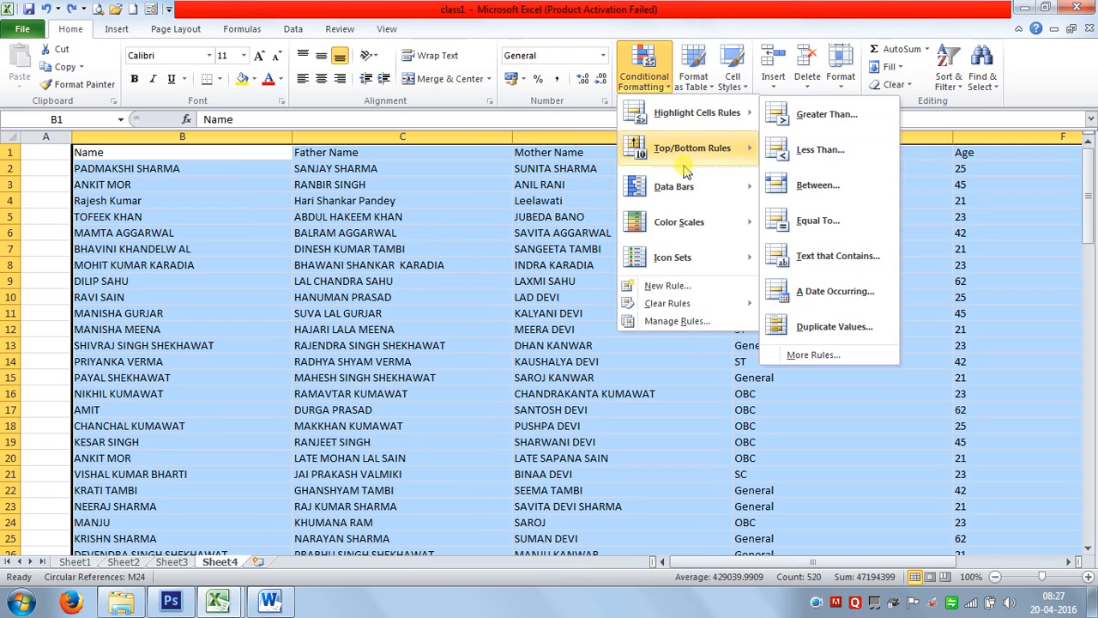
left_click(878, 490)
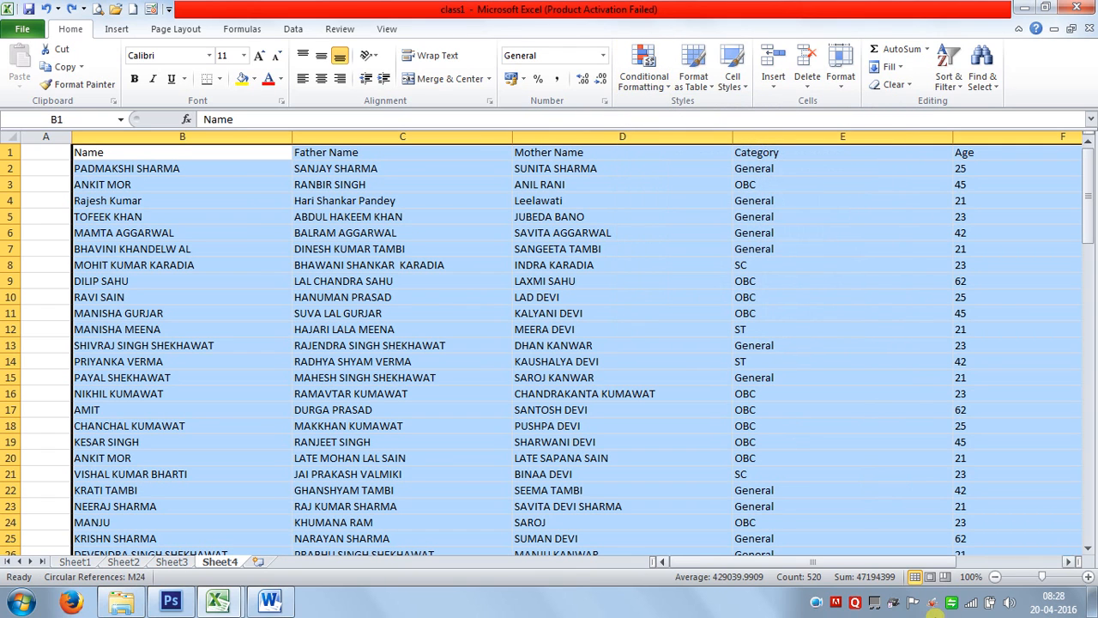
left_click_drag(892, 562, 947, 564)
left_click(784, 390)
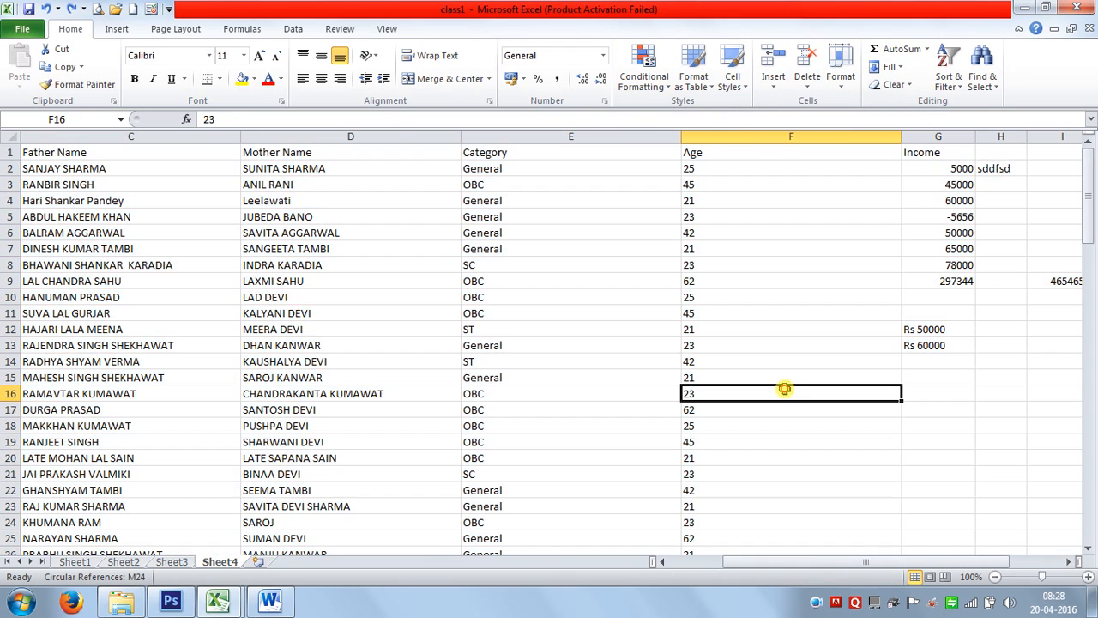
left_click_drag(699, 169, 746, 374)
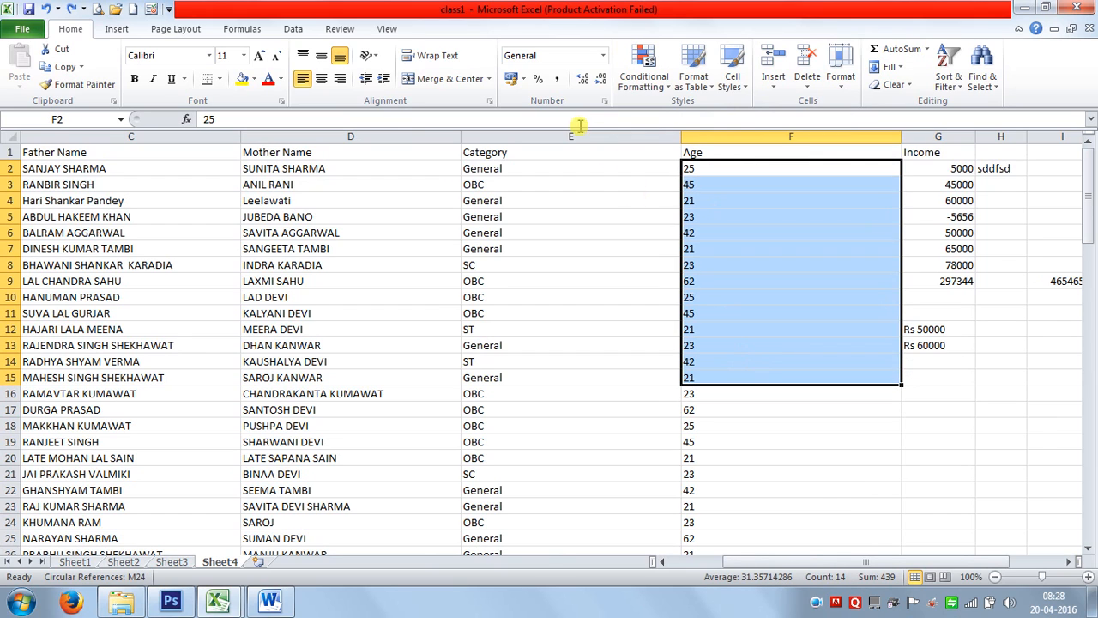
left_click(635, 88)
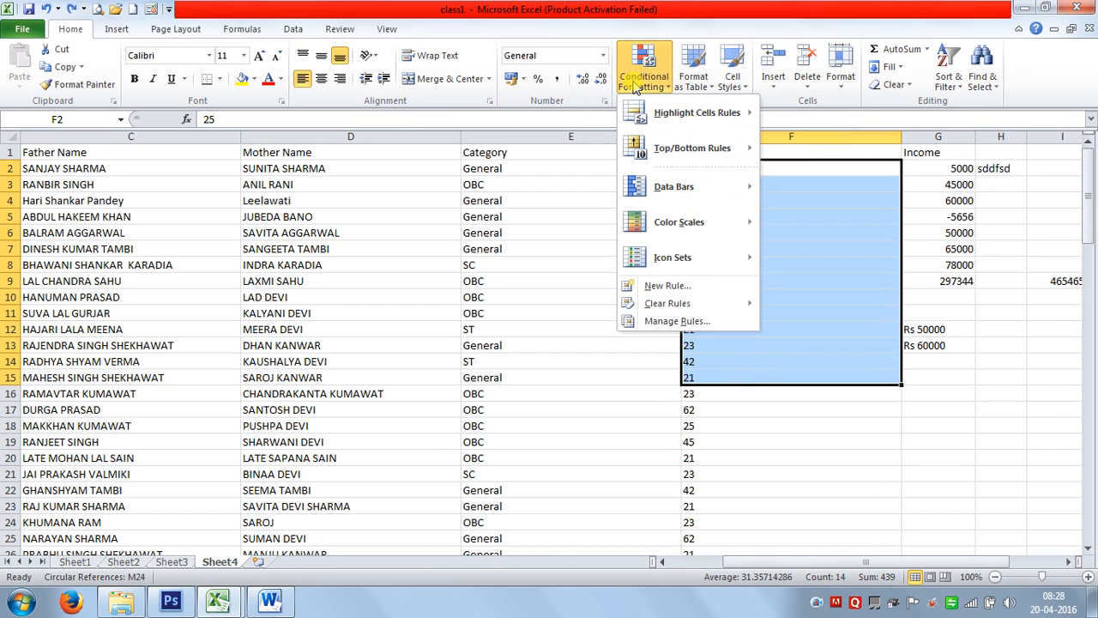
mouse_move(664, 186)
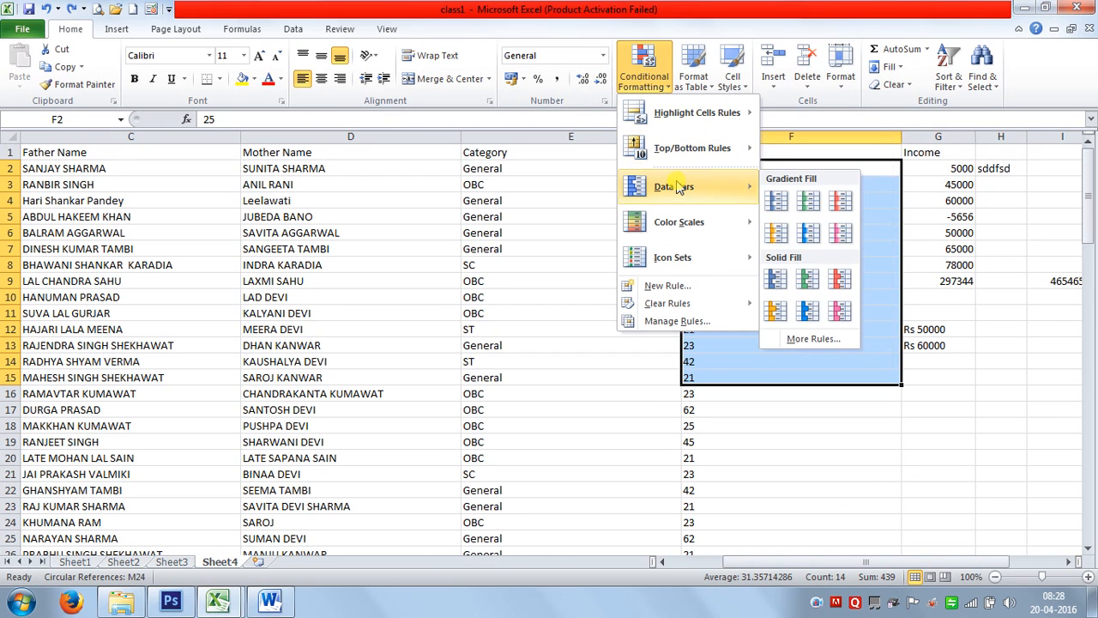
left_click(778, 202)
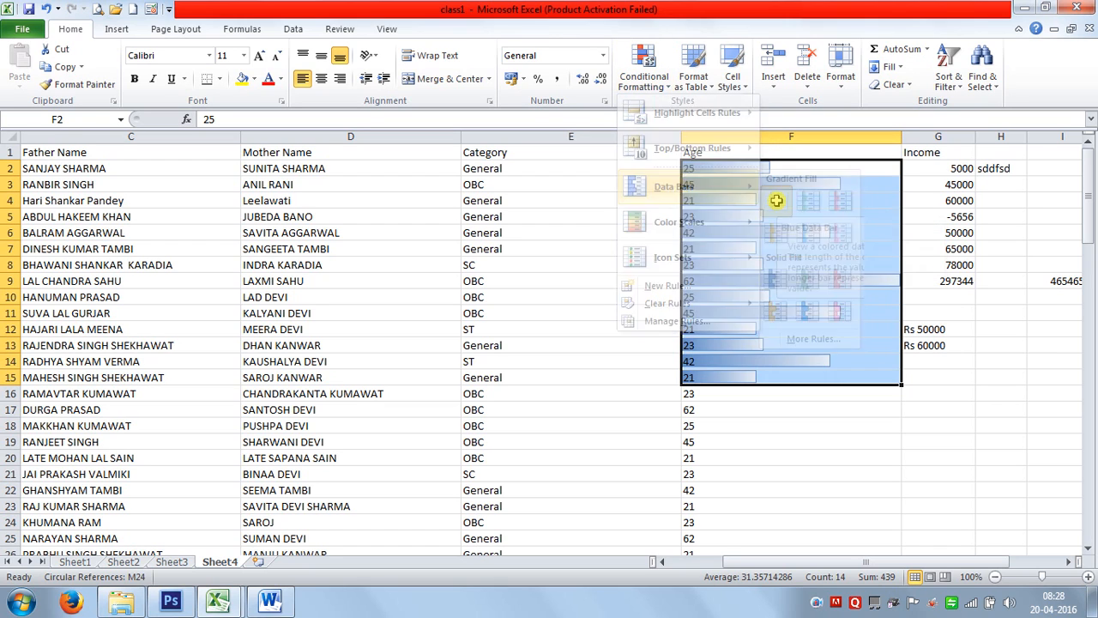
left_click(755, 245)
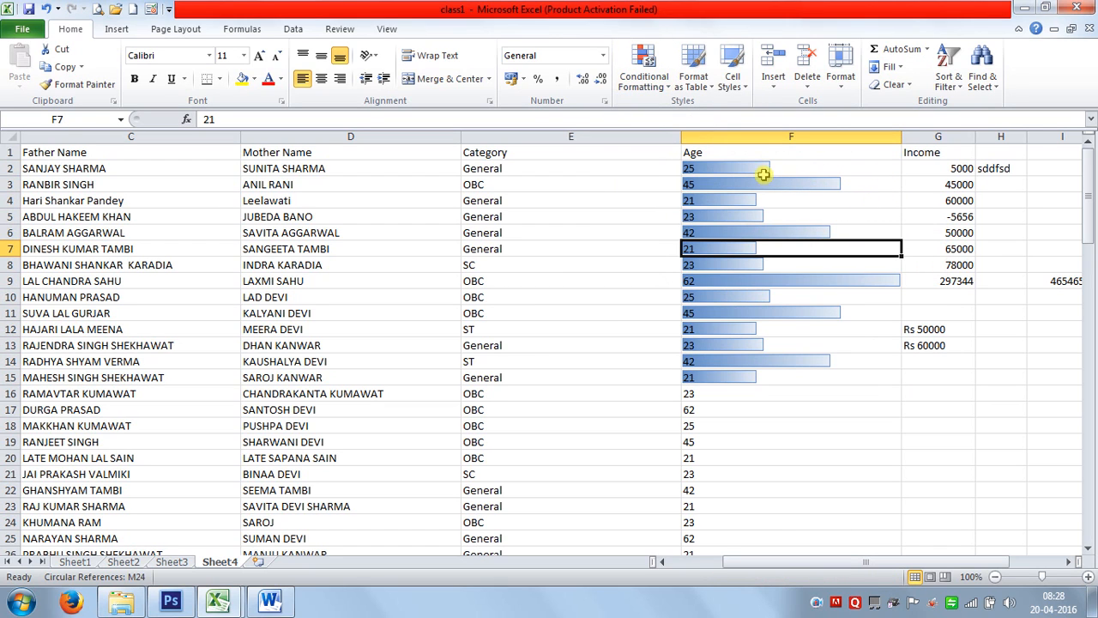
left_click(751, 282)
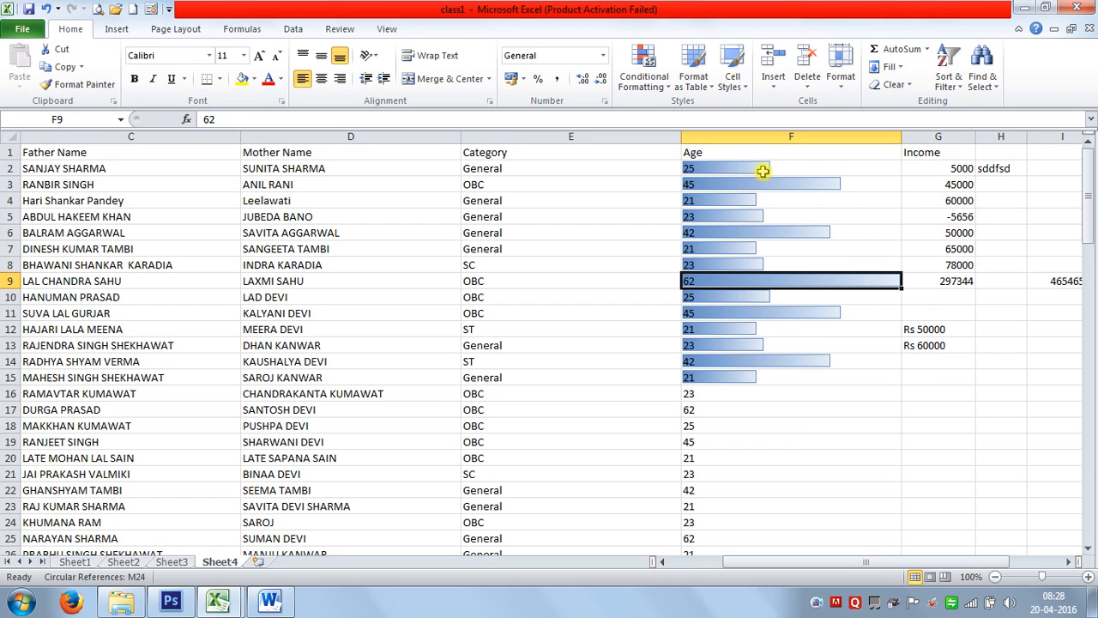
Select the Age column F and apply a colour scale to its values.
left_click(767, 137)
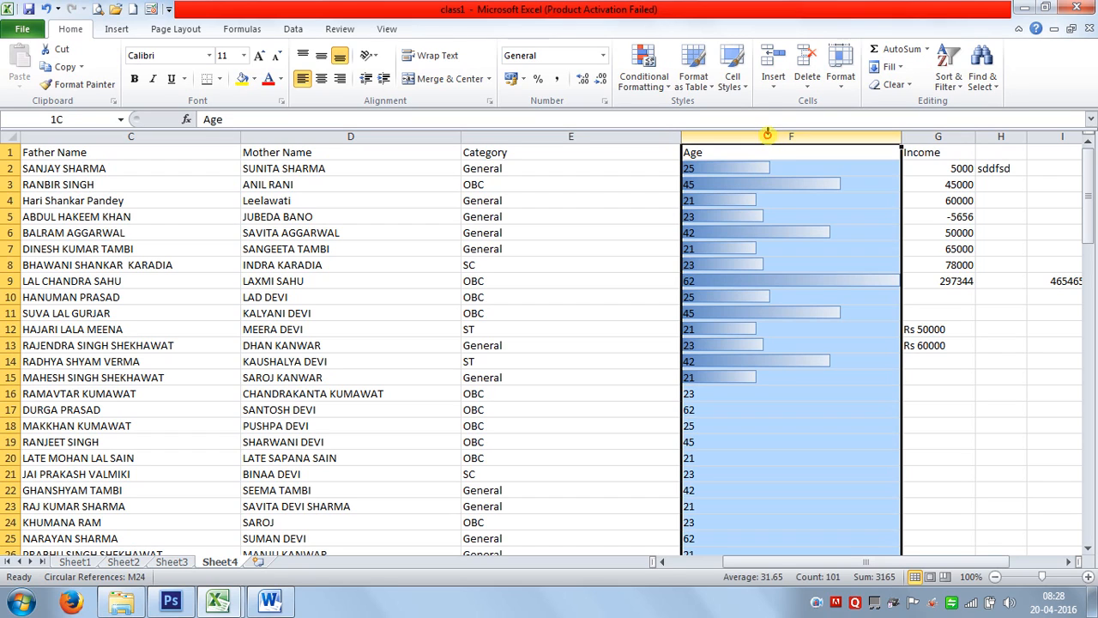
left_click(641, 83)
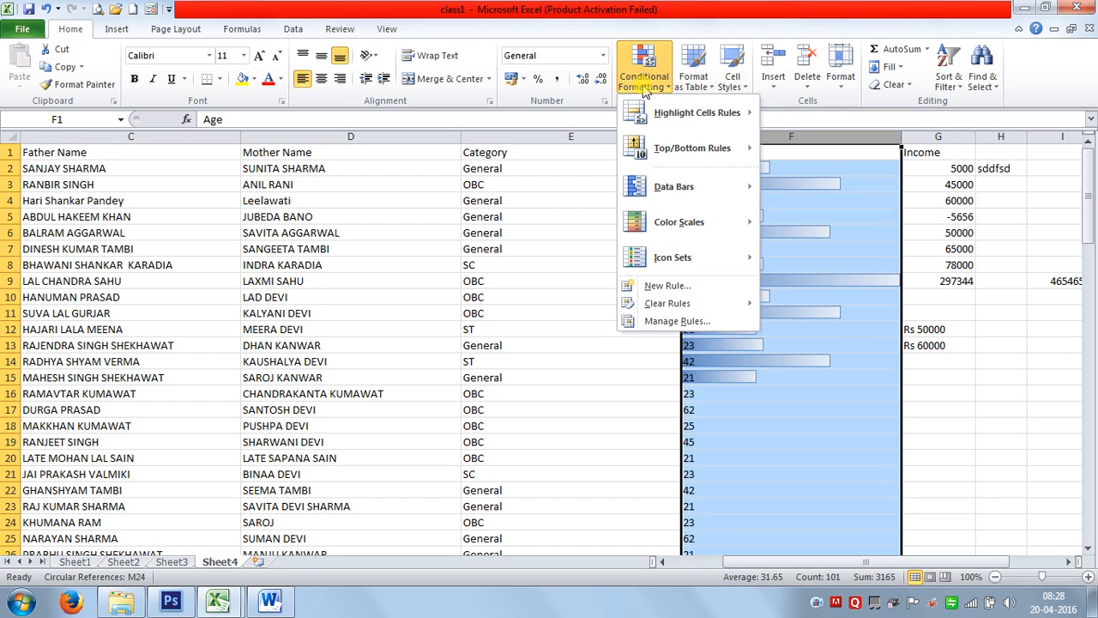
left_click(108, 31)
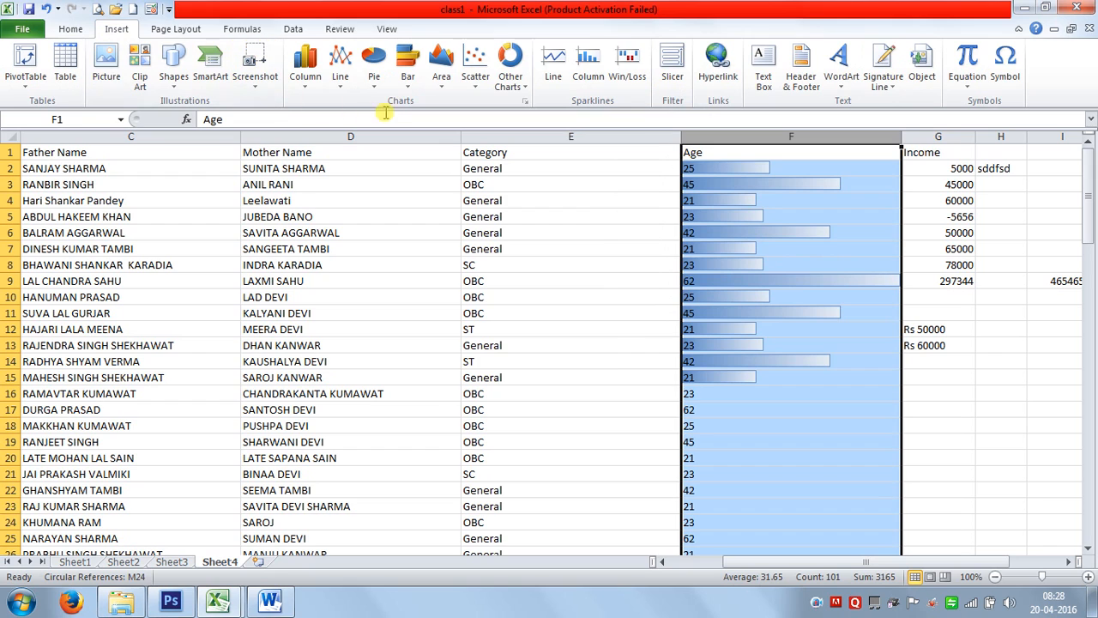
left_click(69, 30)
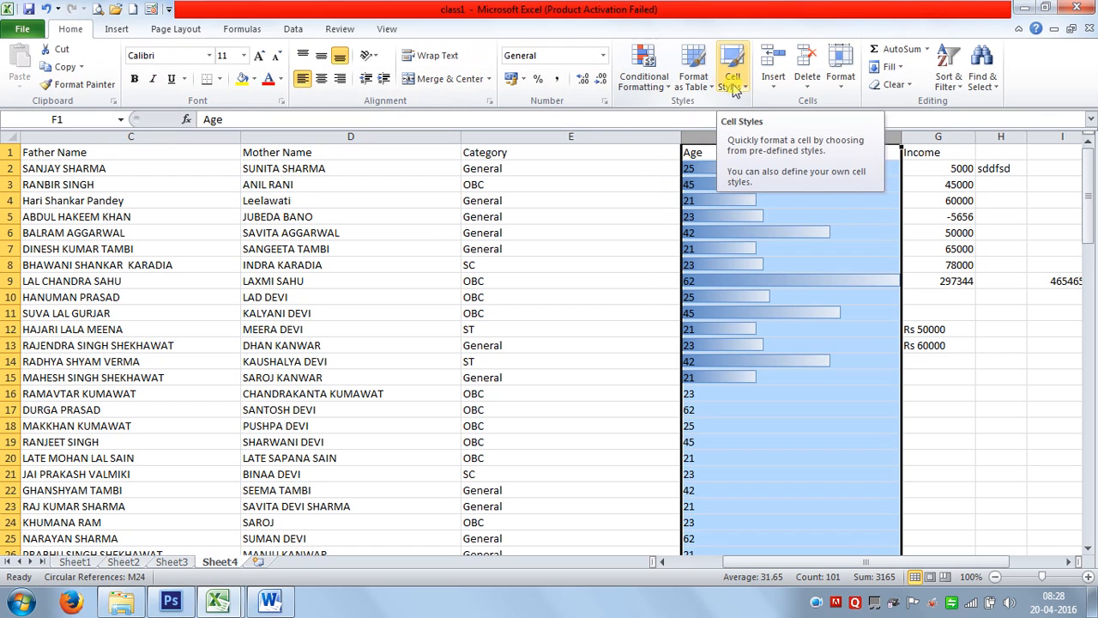
left_click(645, 79)
mouse_move(678, 222)
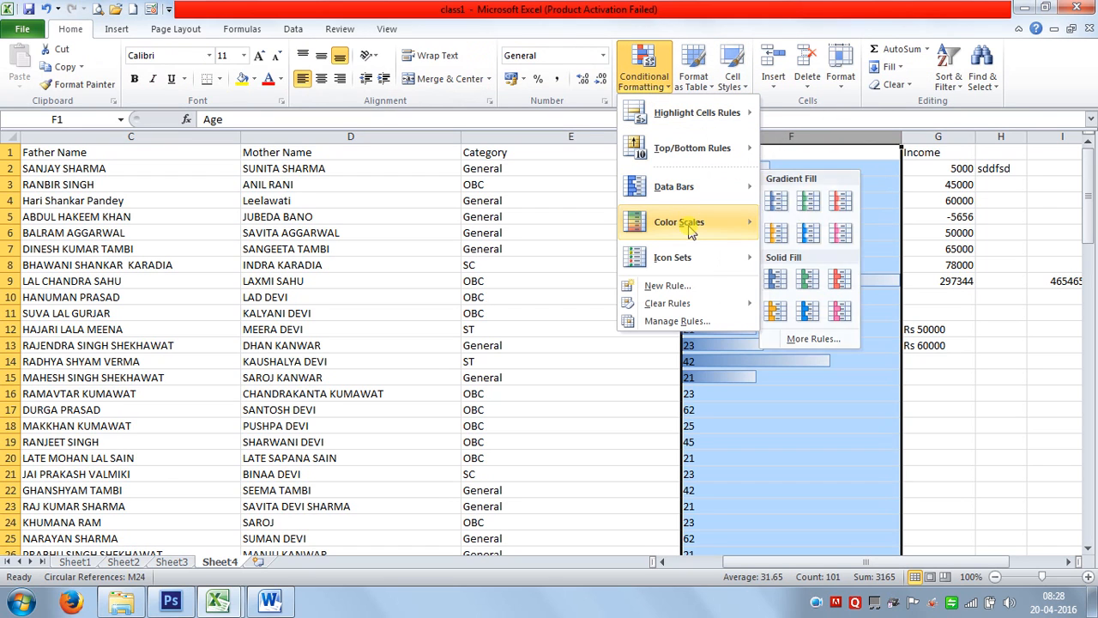
left_click(807, 253)
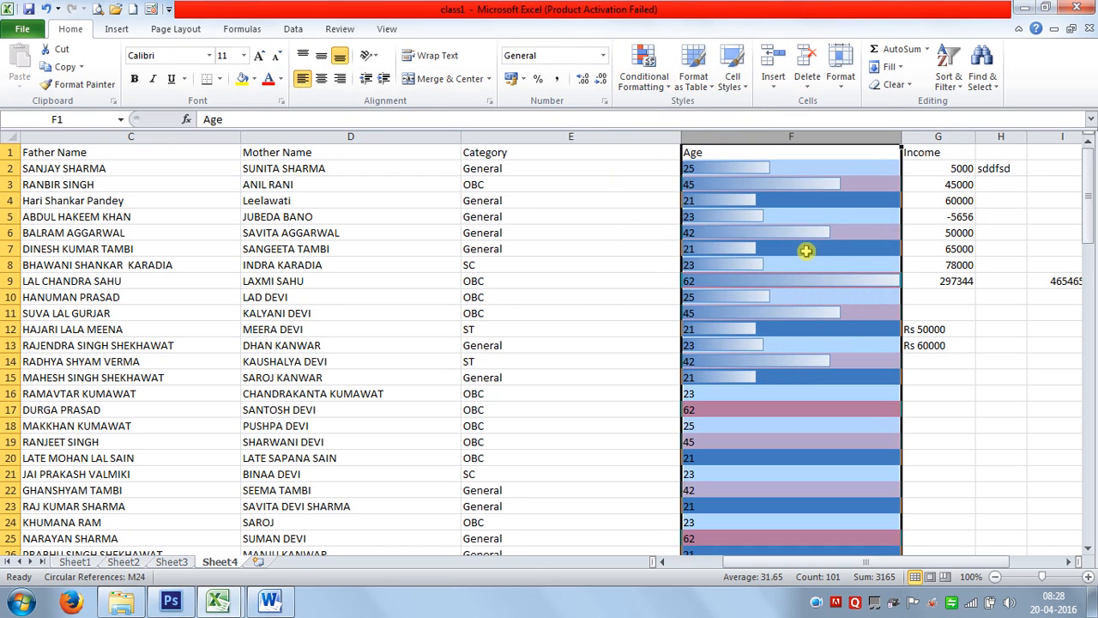
Clear the conditional formatting rules from column F, then preview Data Bars without applying any.
left_click(645, 79)
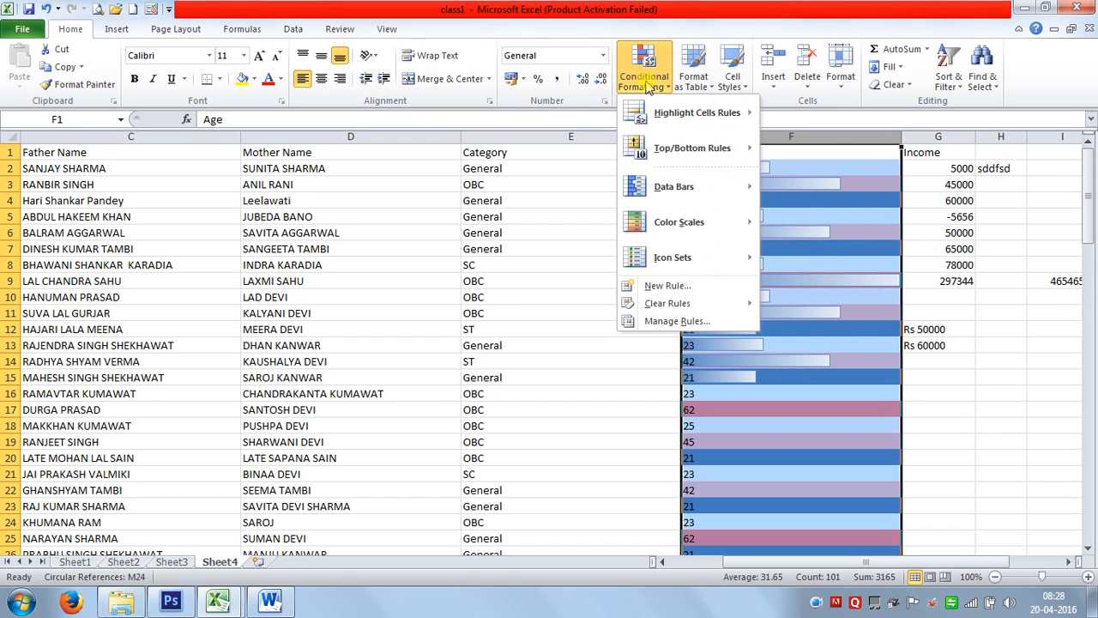
mouse_move(678, 303)
left_click(793, 313)
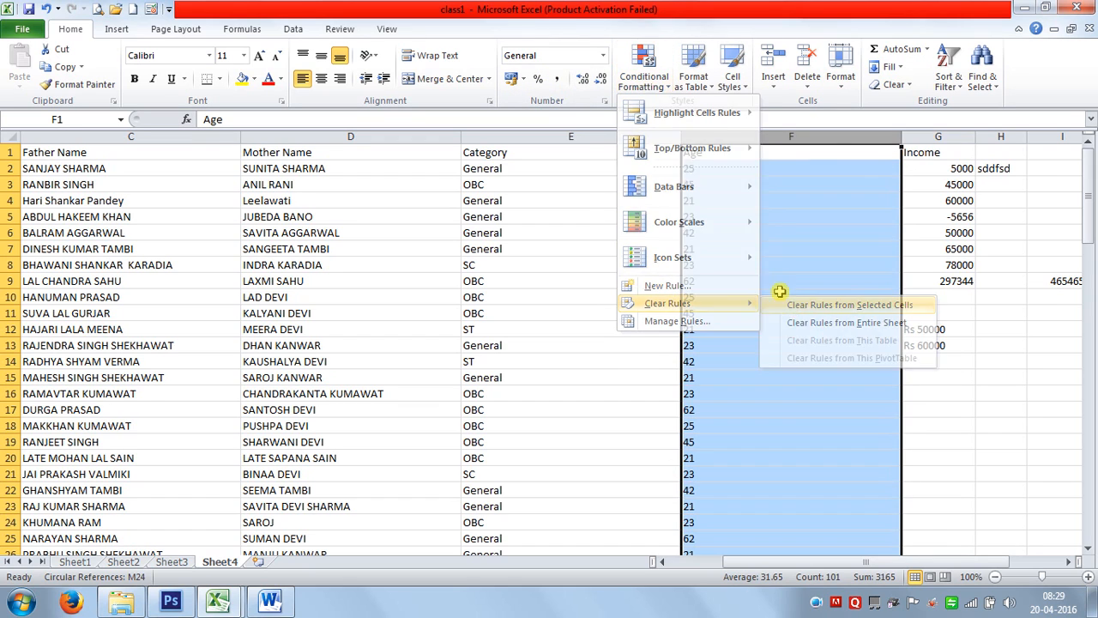
left_click(663, 86)
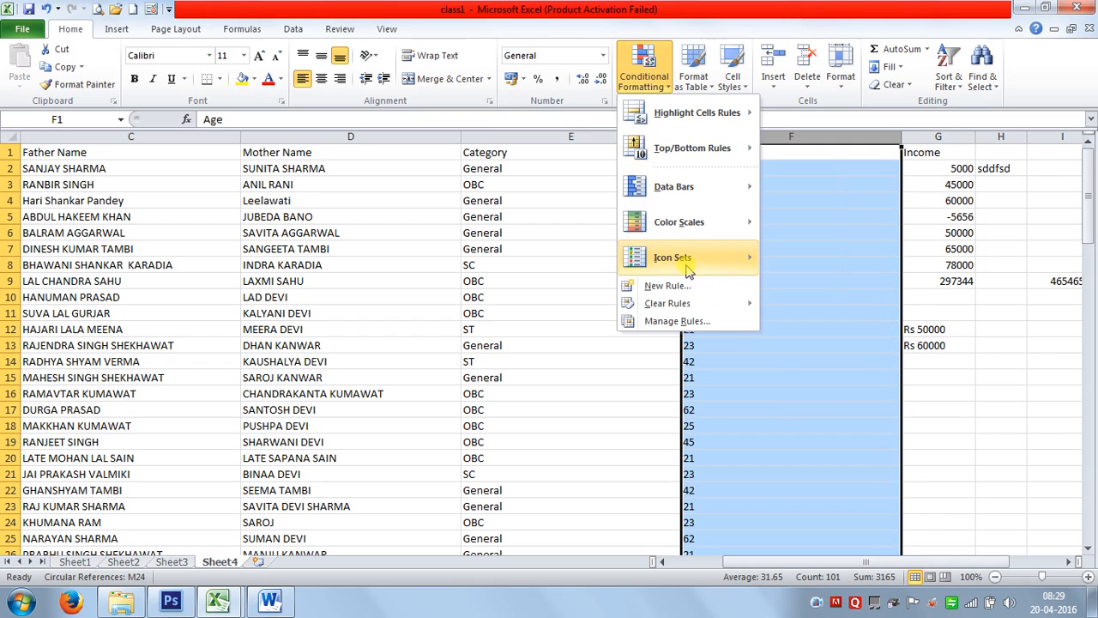
mouse_move(665, 191)
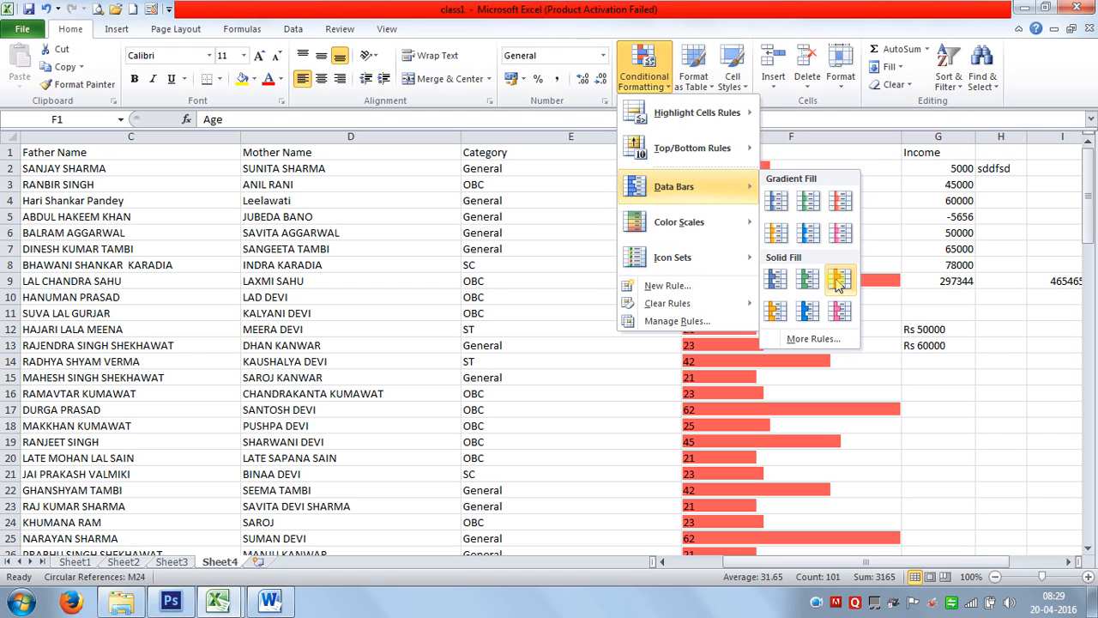
left_click(755, 436)
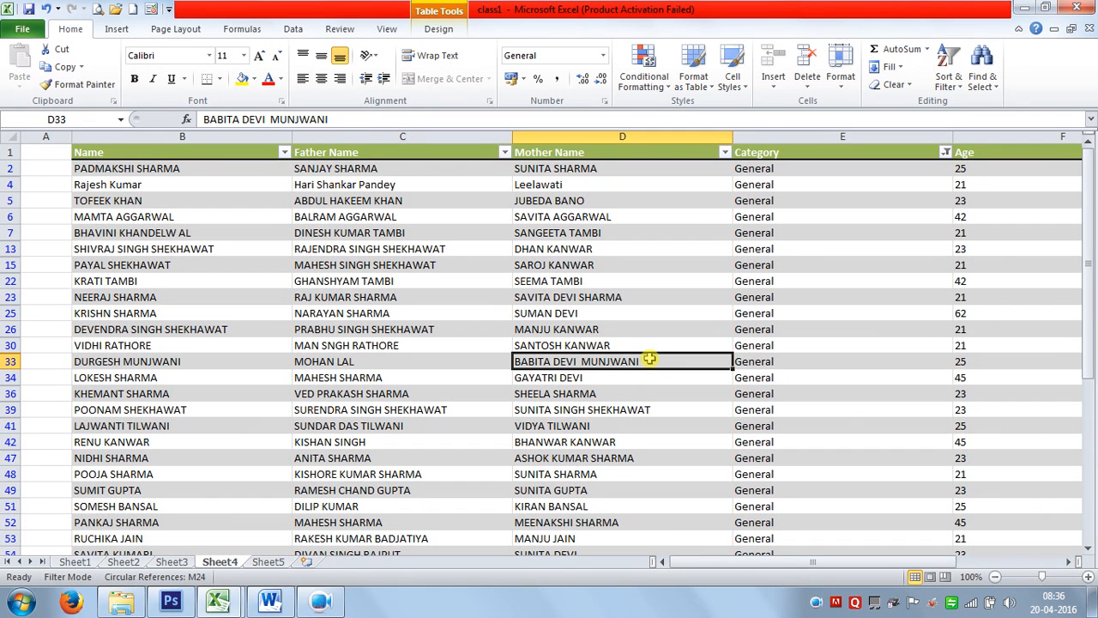
Delete columns G–K: Income, Column1, Column2, Rs and 50000.
key("ctrl+a")
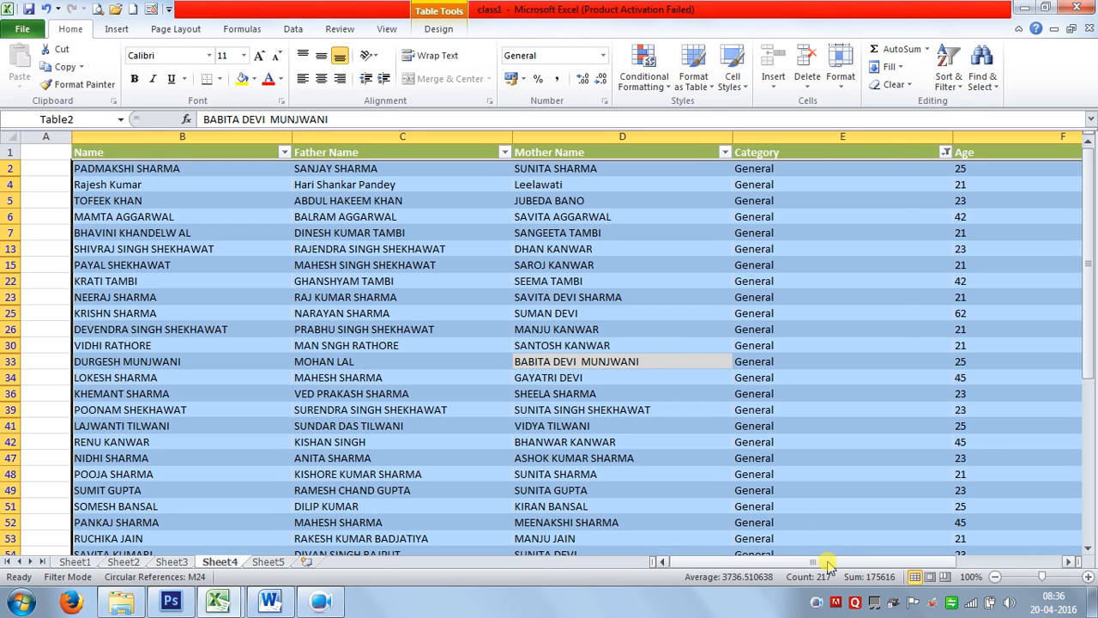
left_click_drag(826, 561, 870, 561)
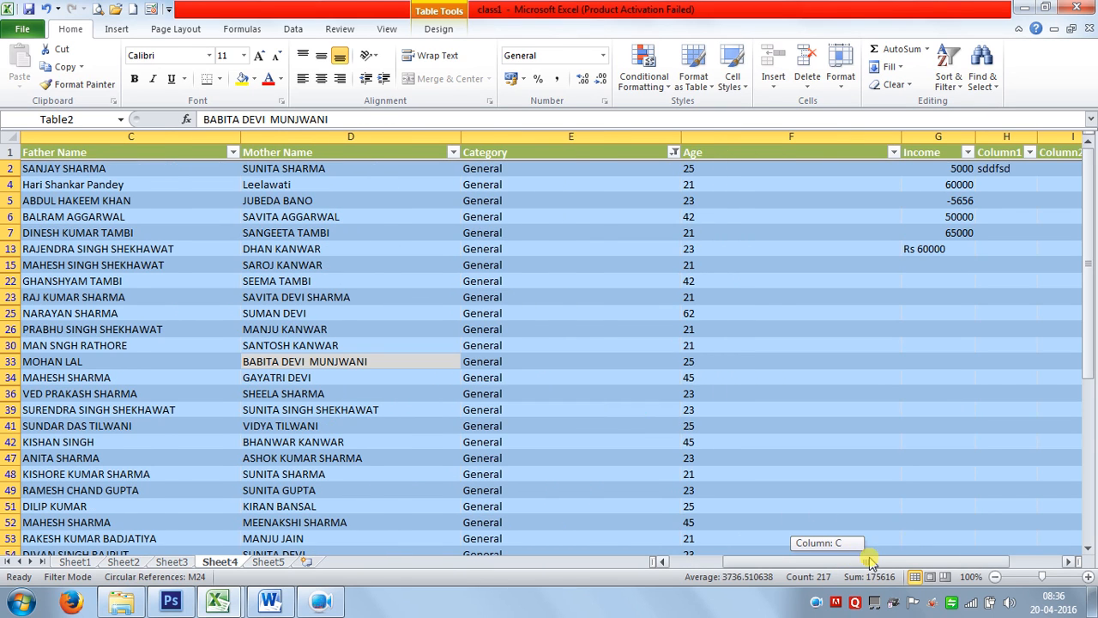
left_click(986, 457)
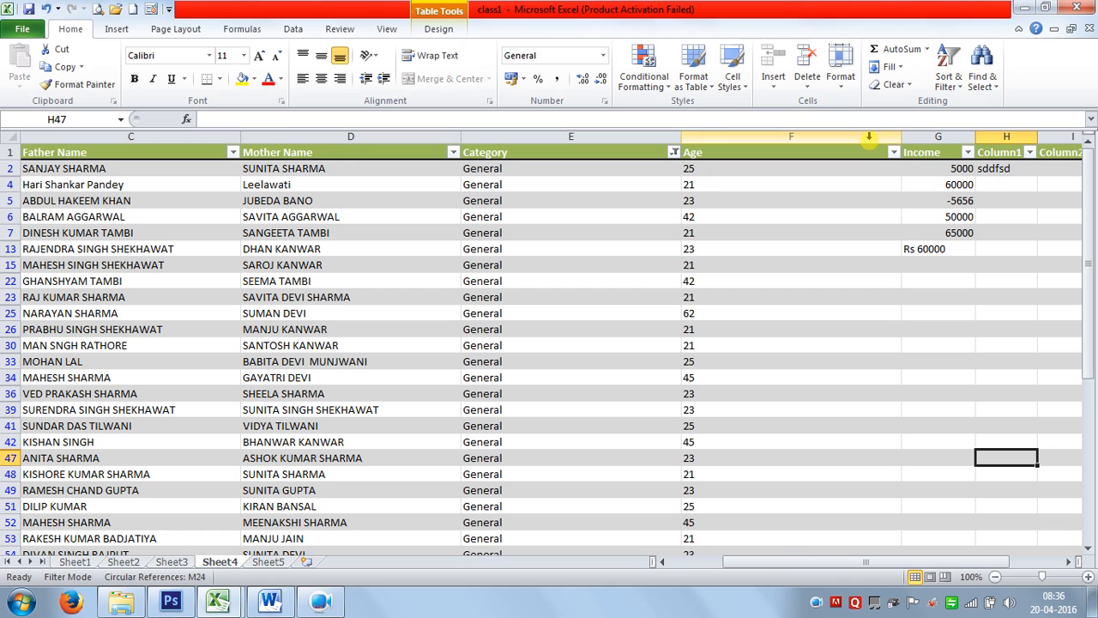
left_click_drag(922, 137, 1091, 120)
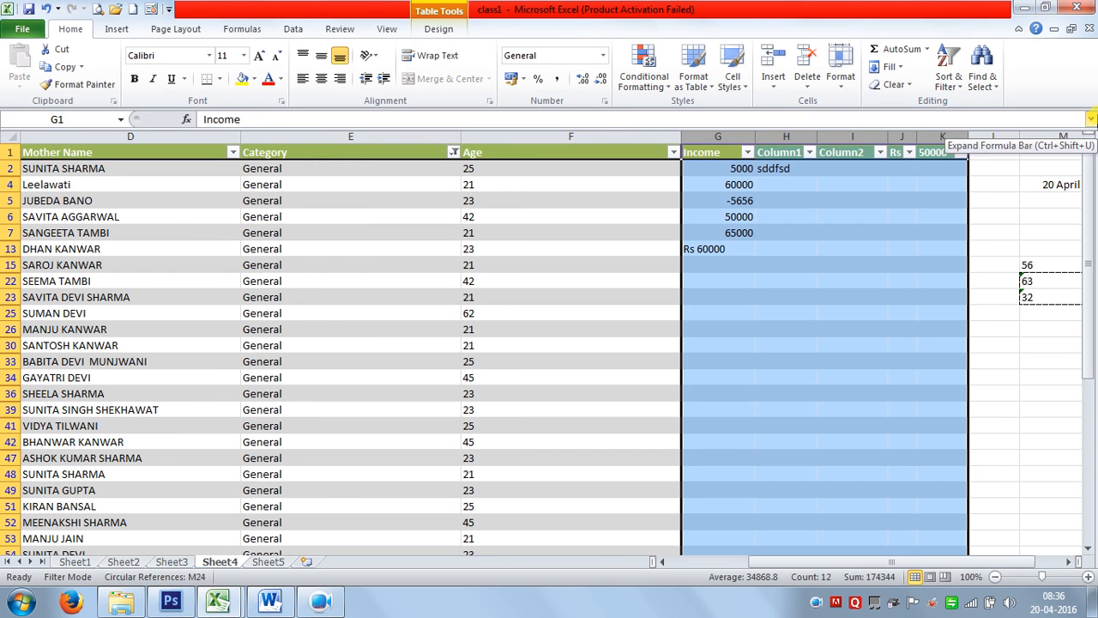
key("ctrl+minus")
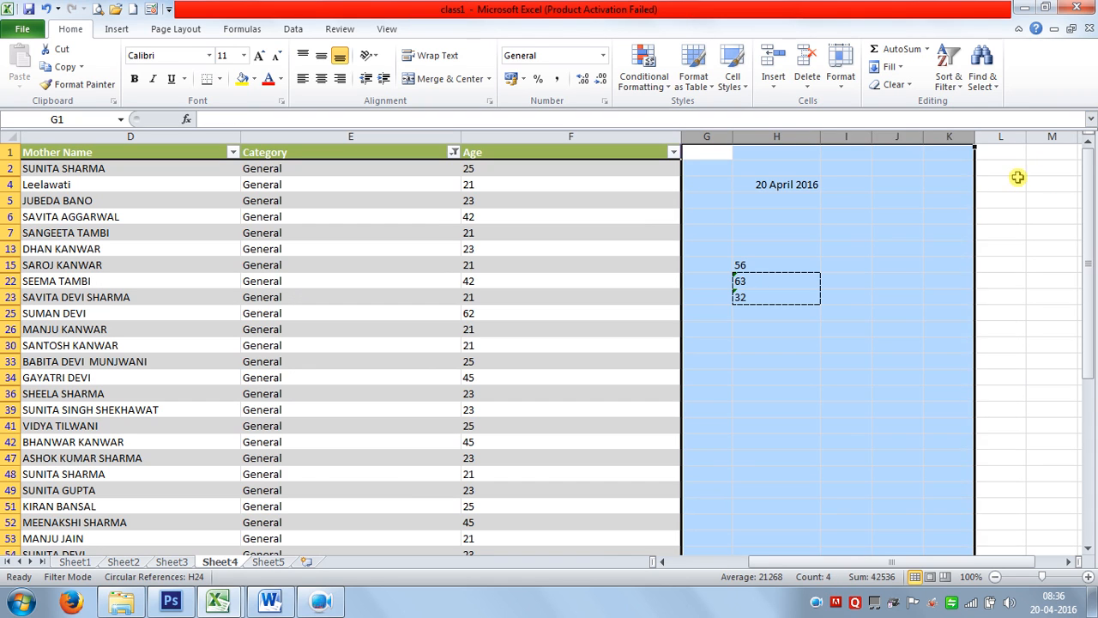
left_click(887, 366)
Select the whole remaining student table, ready for a new table style.
left_click_drag(877, 559, 825, 561)
left_click(512, 436)
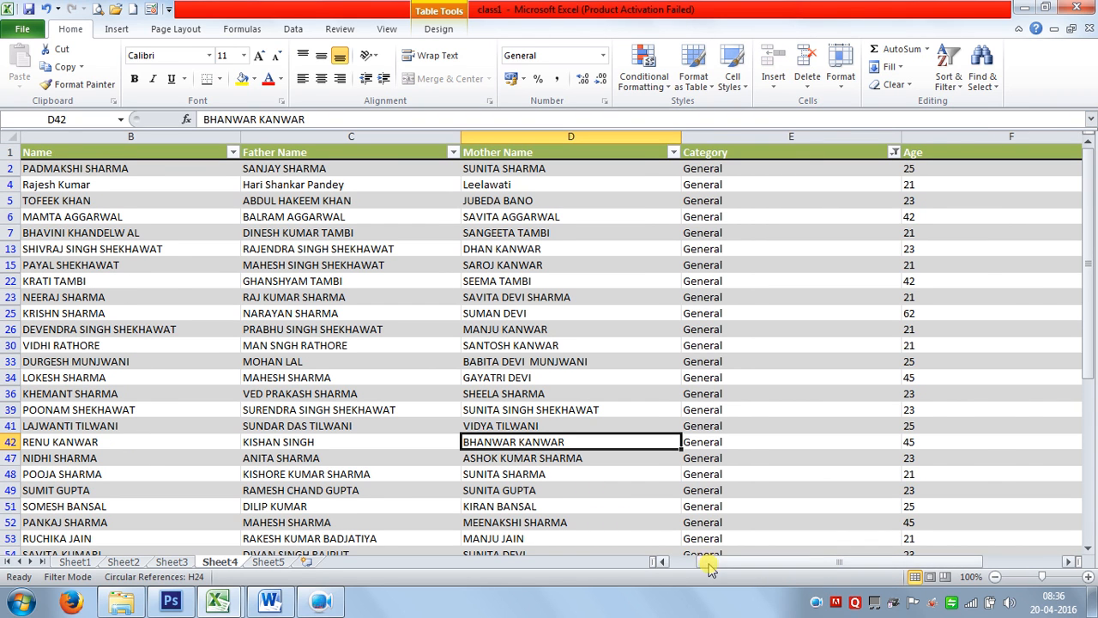
key("ctrl+a")
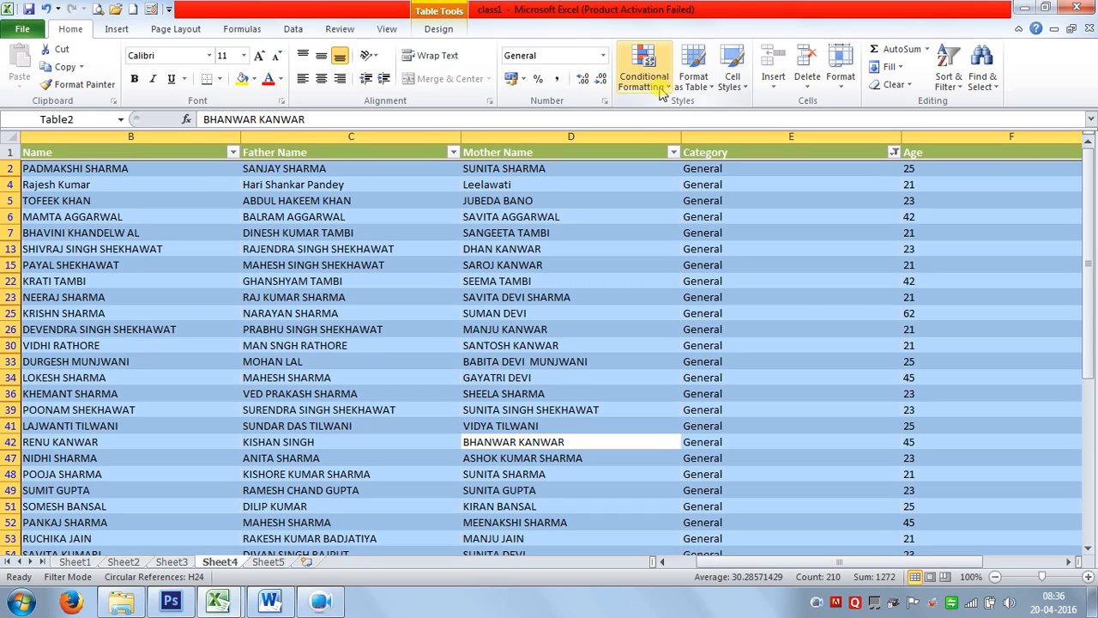
left_click(696, 86)
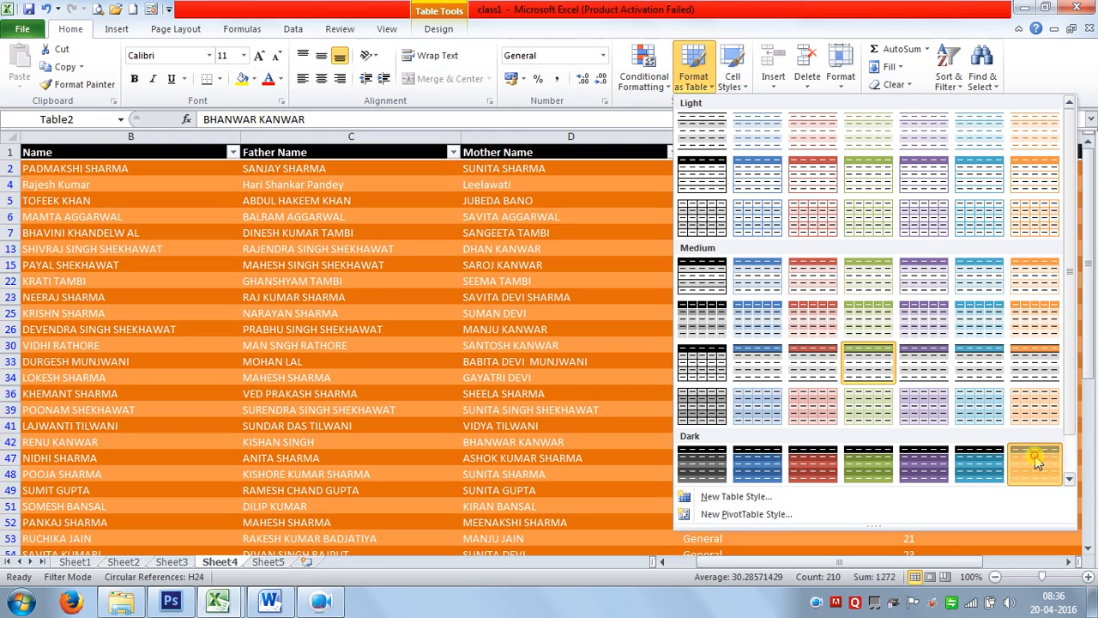
Apply the dark orange banded style with a black header, then bring up Table Tools Design.
left_click(1025, 464)
left_click(369, 286)
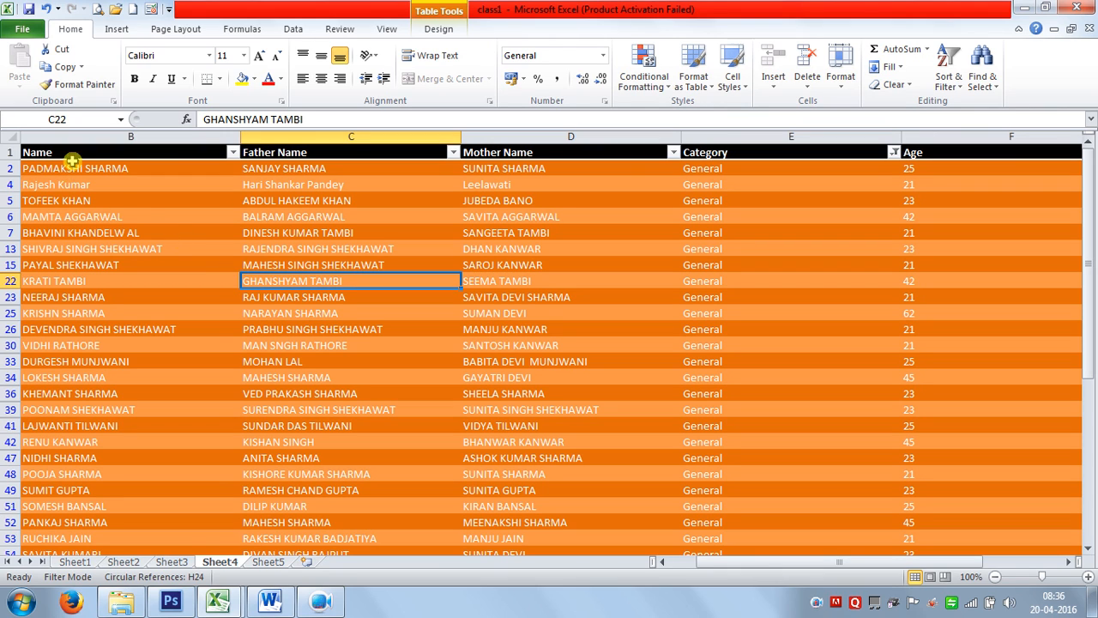
left_click(437, 31)
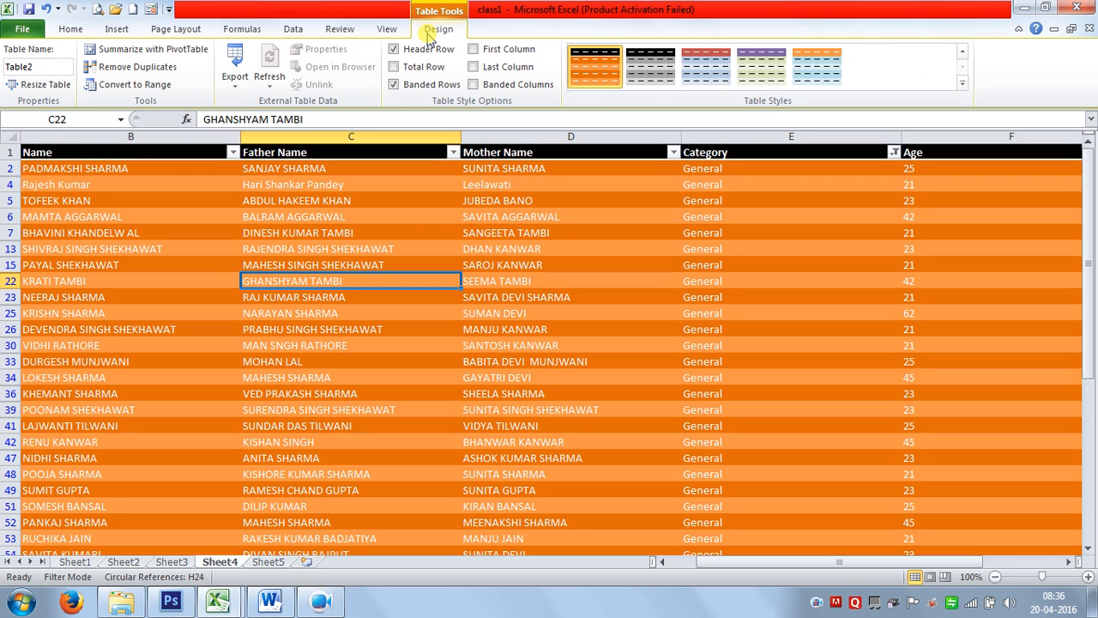
Switch the table to the orange-header light-blue style.
left_click(657, 72)
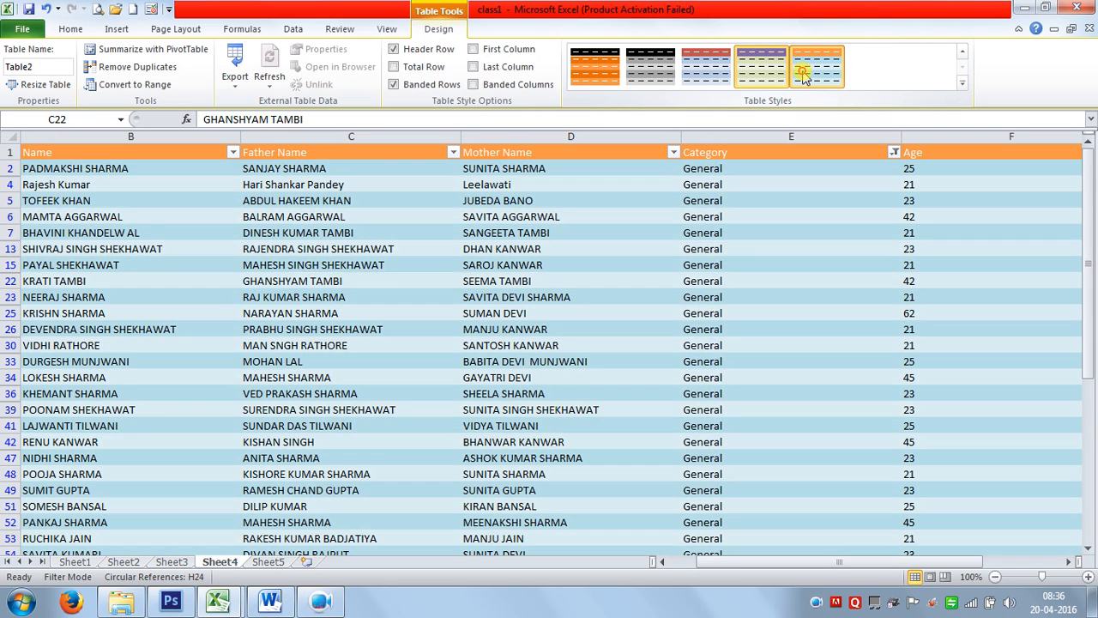
left_click(816, 67)
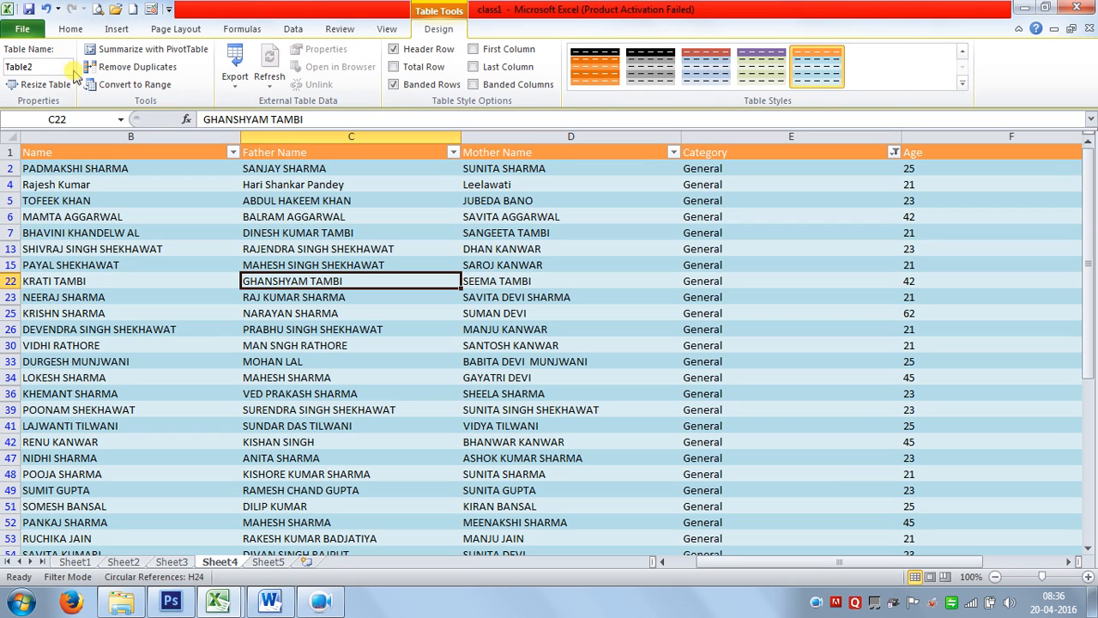
left_click(135, 232)
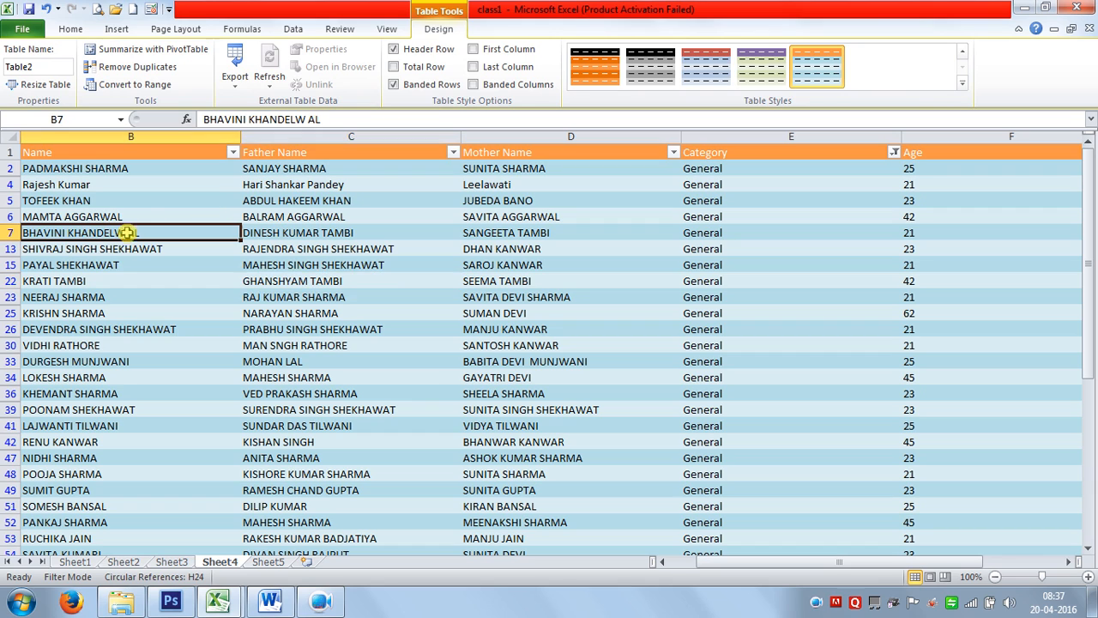
Turn off banded rows, leave banded columns off, and enable the Total Row.
left_click(415, 90)
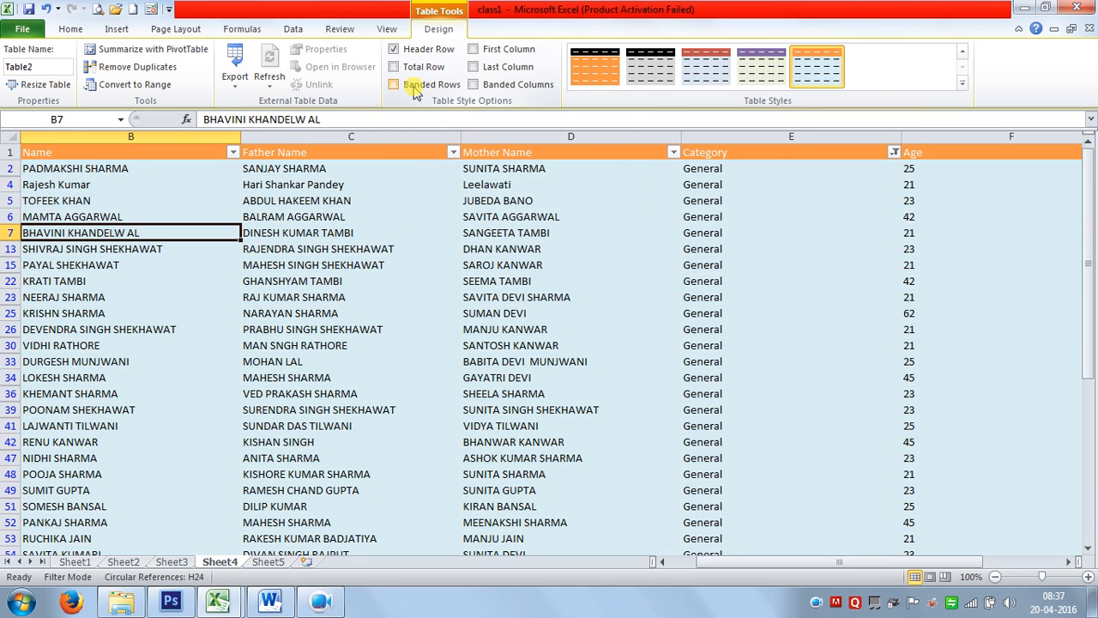
left_click(481, 90)
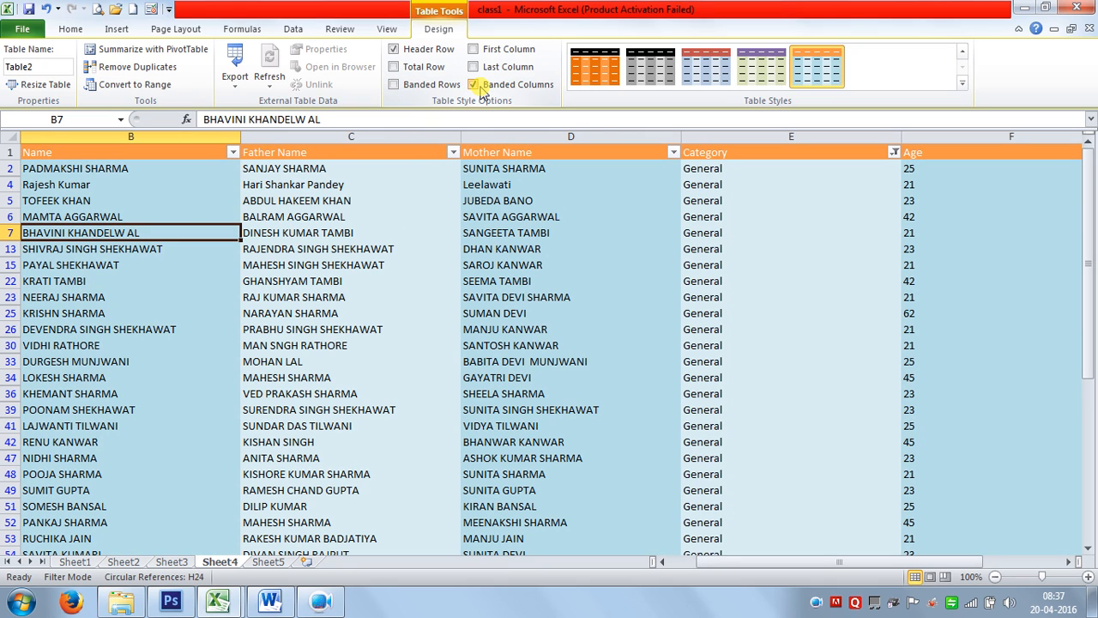
left_click(481, 89)
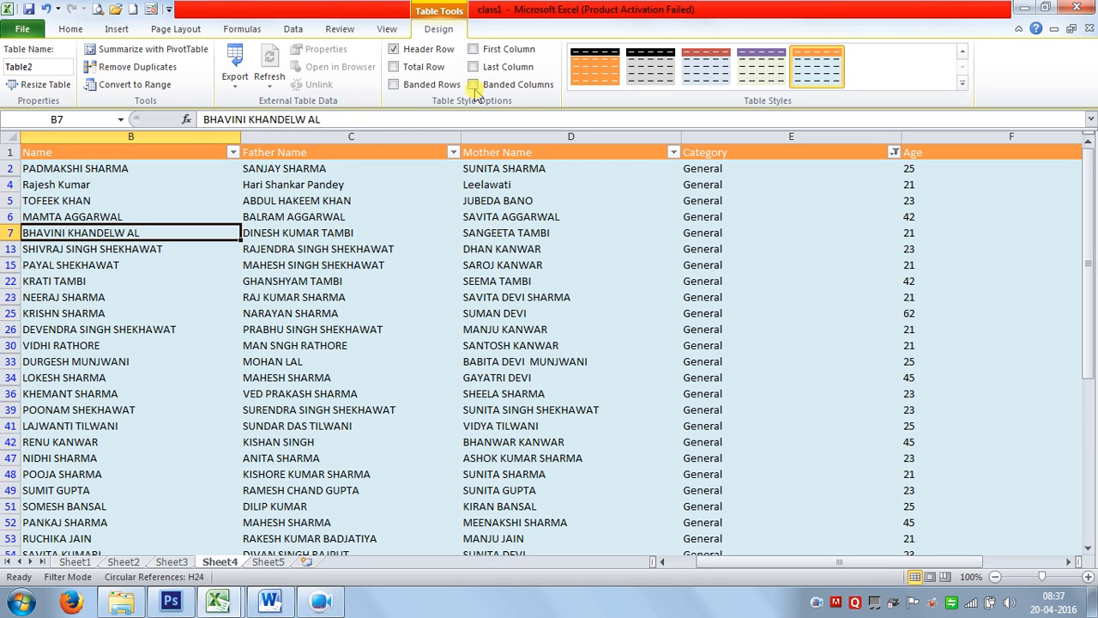
left_click(423, 70)
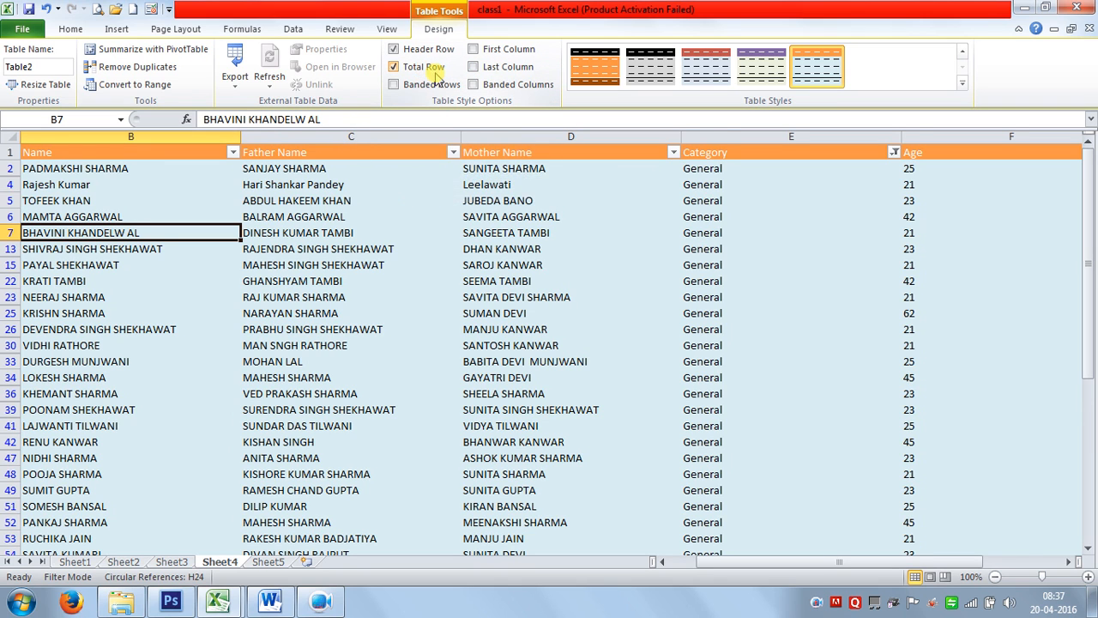
scroll(465, 476, "down", 8)
scroll(465, 476, "down", 2)
left_click(571, 456)
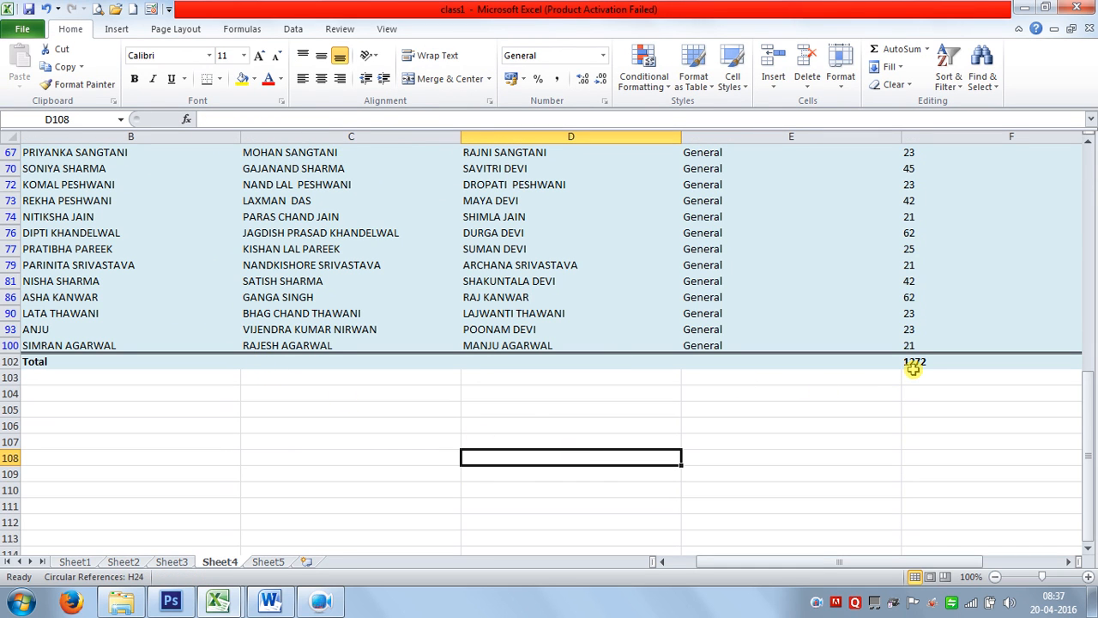
scroll(968, 335, "up", 12)
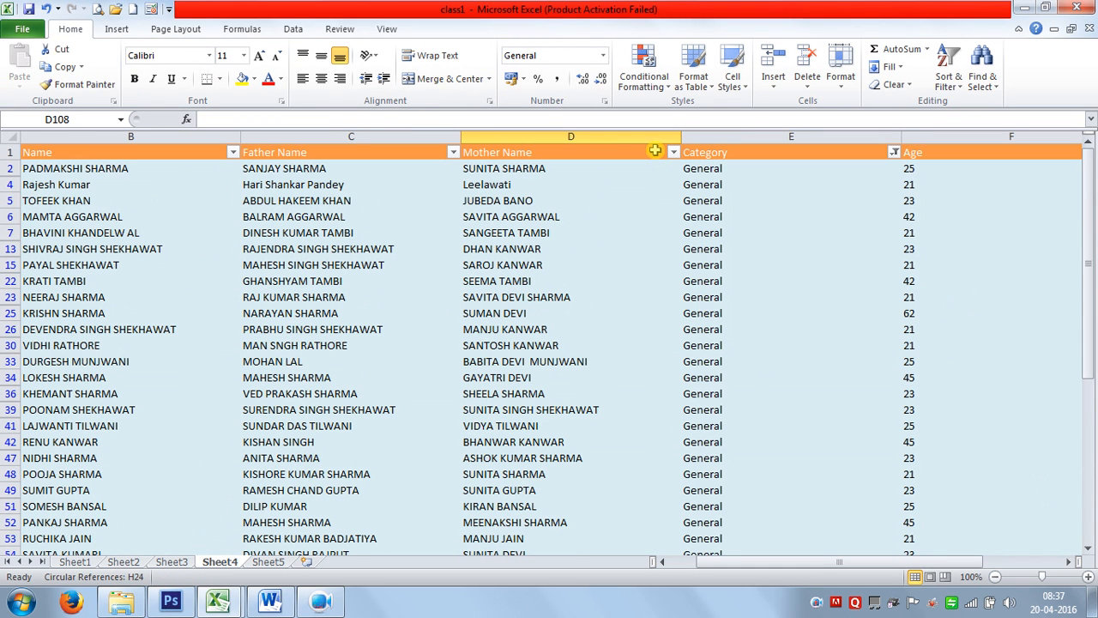
left_click(403, 345)
left_click(438, 29)
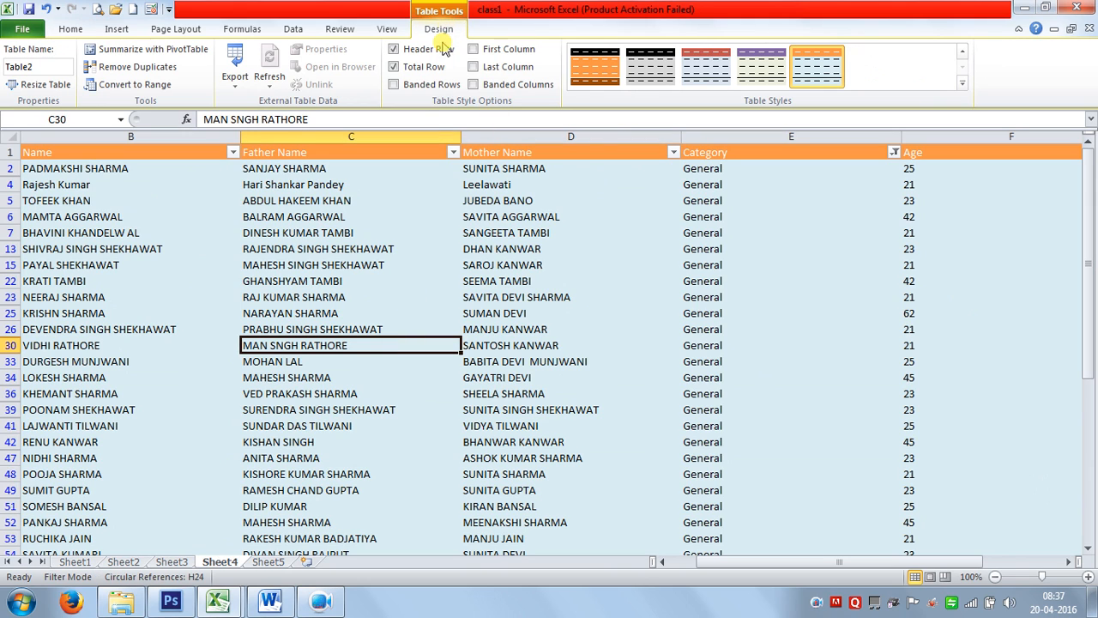
left_click(509, 68)
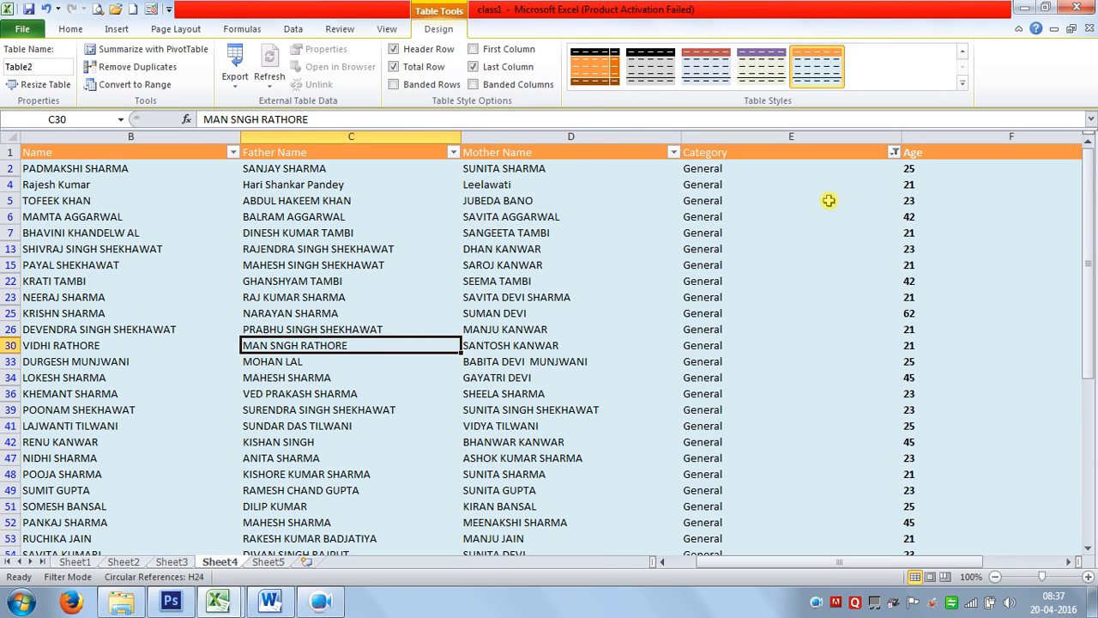
left_click(486, 66)
left_click(403, 66)
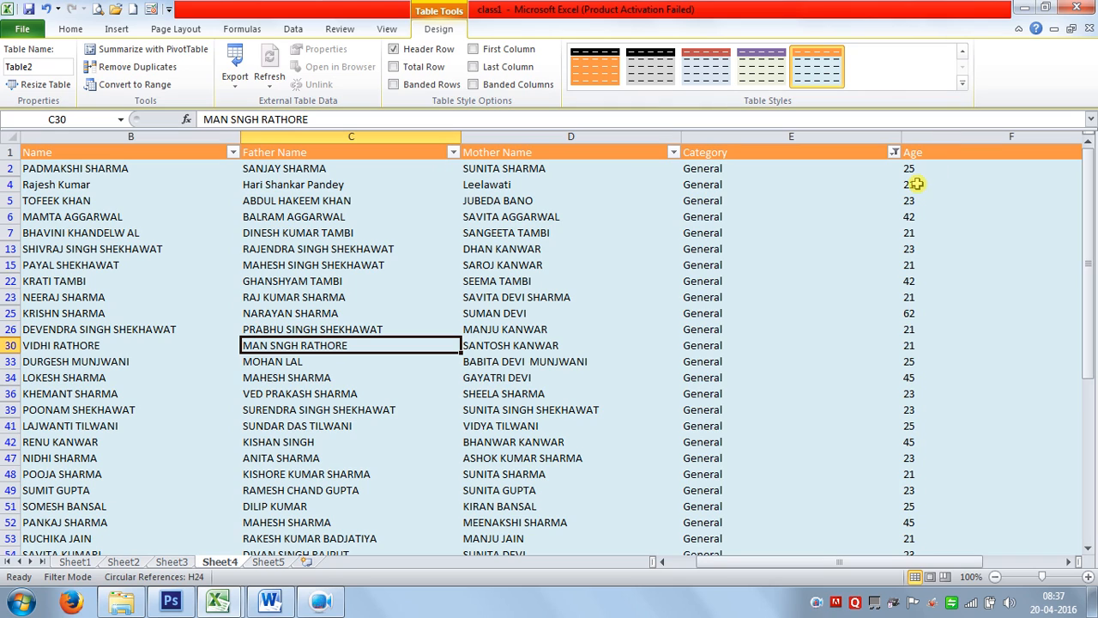
left_click(686, 299)
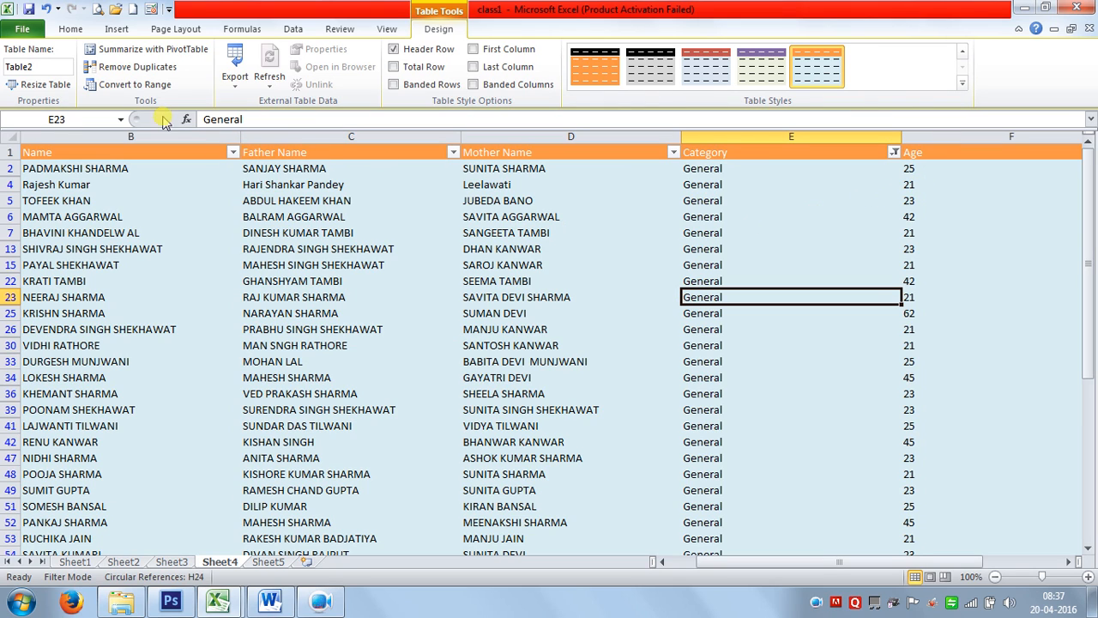
left_click(71, 30)
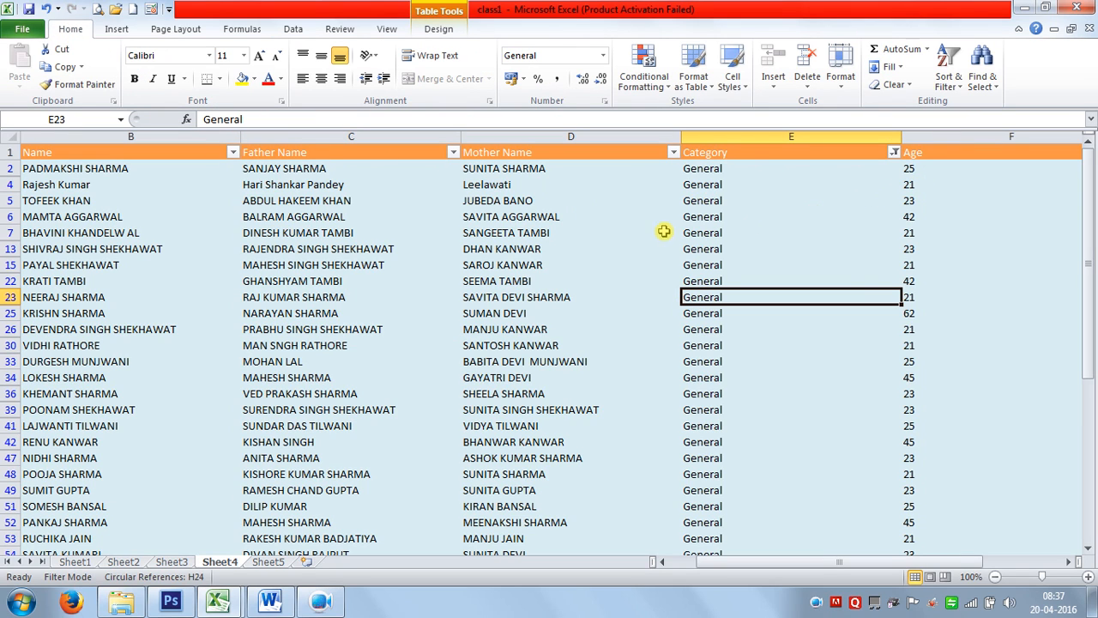
left_click(590, 249)
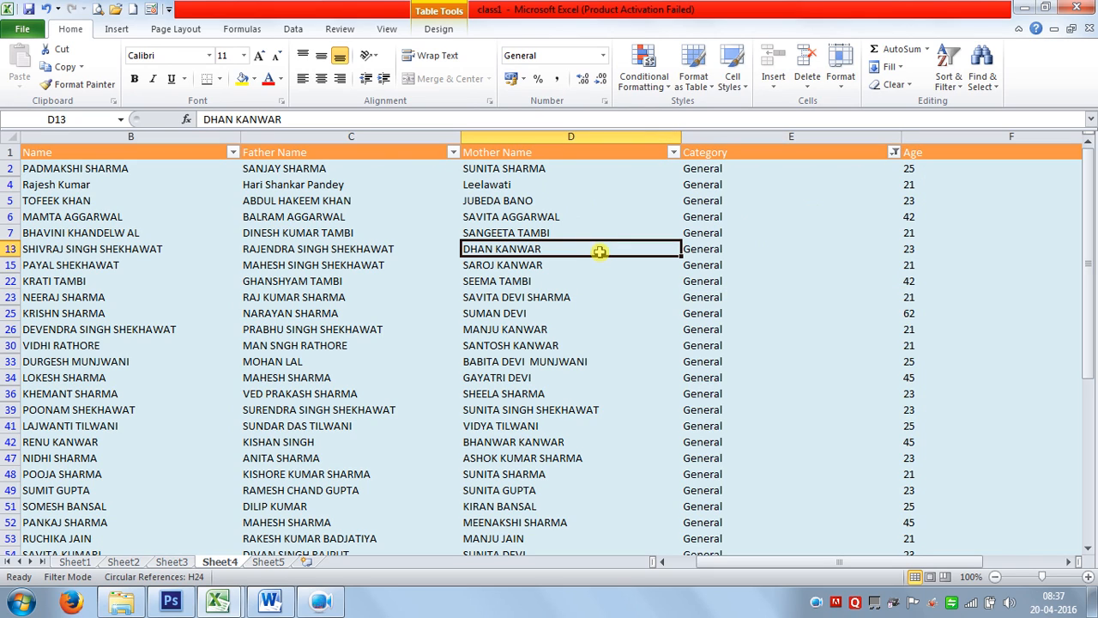
left_click(144, 170)
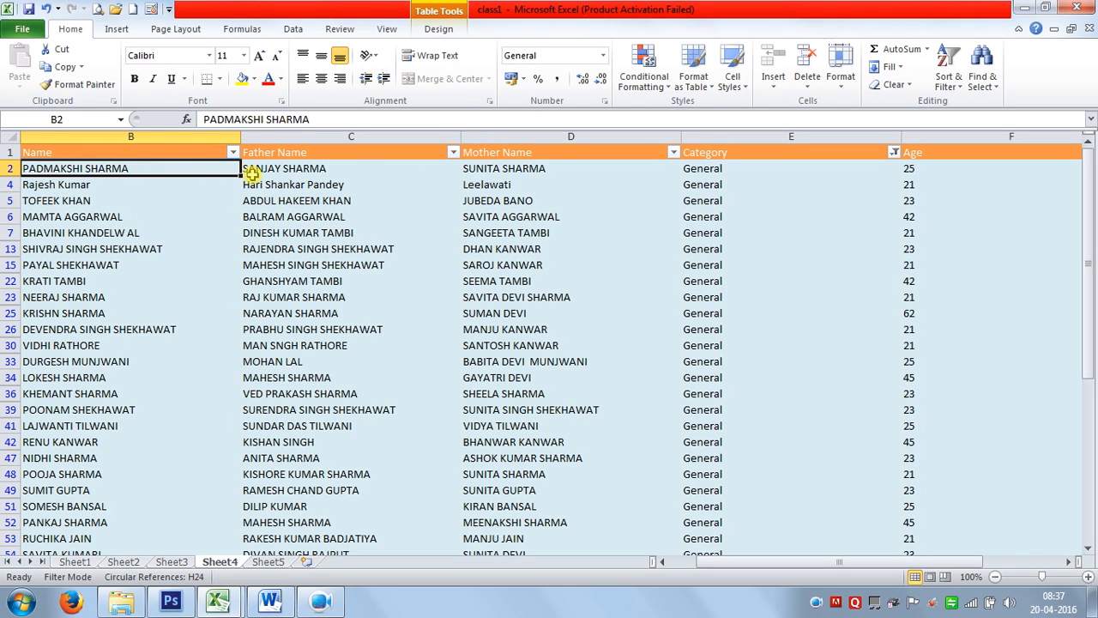
left_click(704, 234)
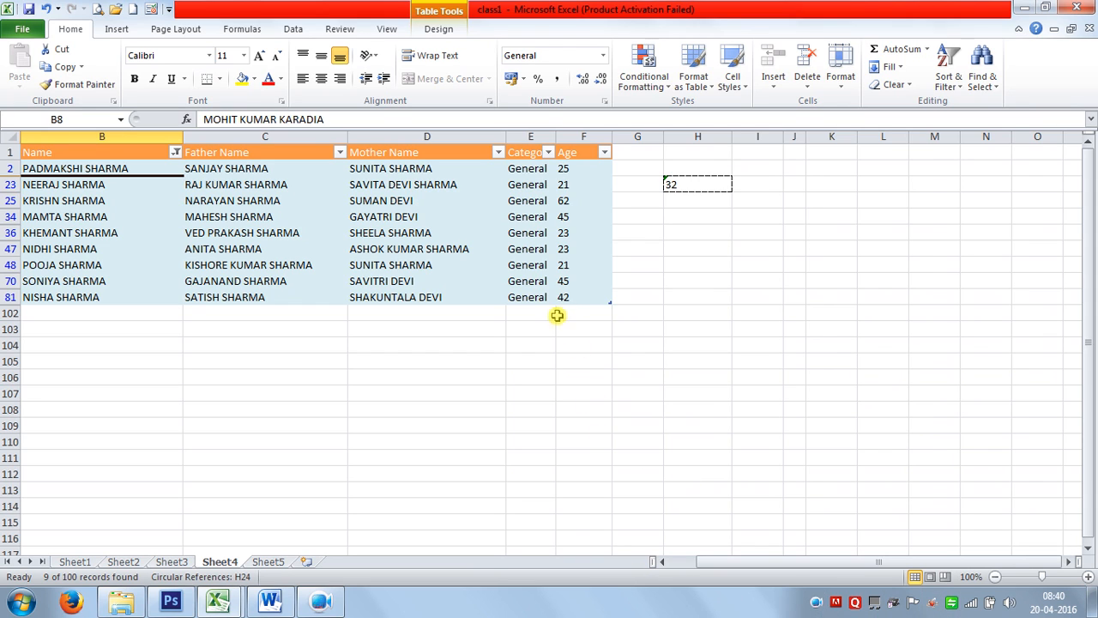
Copy the filtered Sharma rows with headers and paste them at E4 on new Sheet6.
left_click_drag(562, 298, 54, 127)
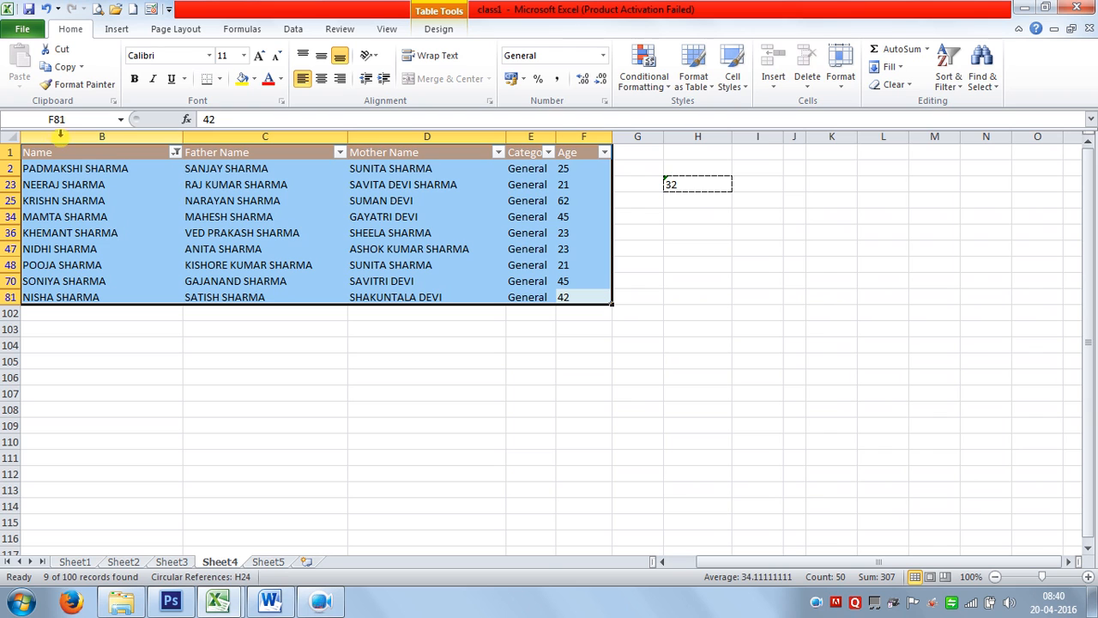
key("ctrl+c")
left_click(273, 562)
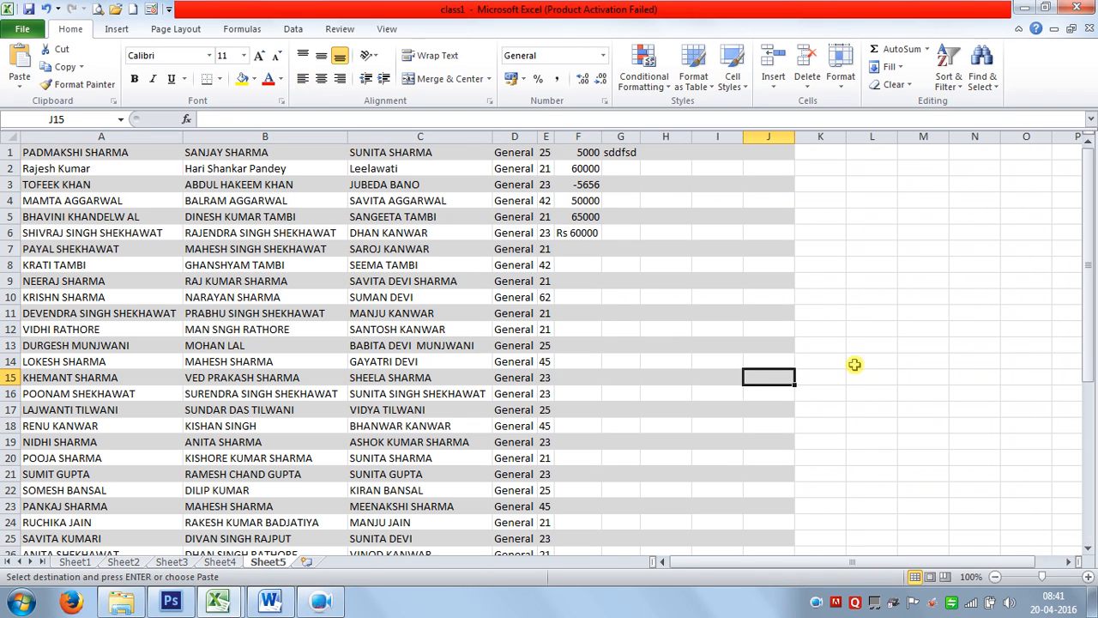
left_click(307, 561)
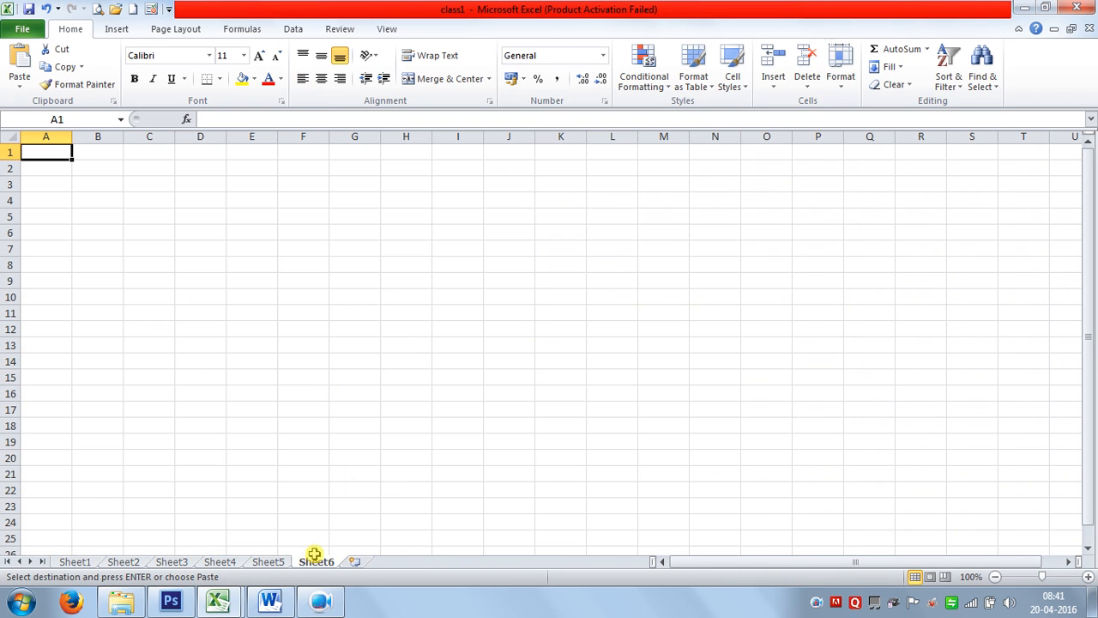
left_click(252, 199)
key("ctrl+v")
left_click(632, 440)
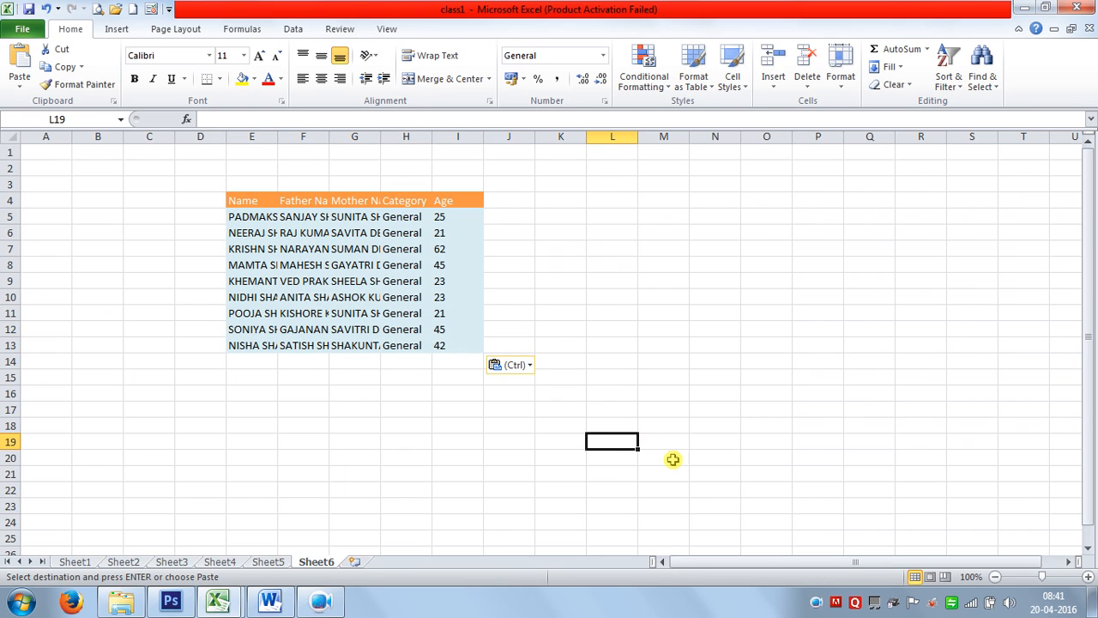
left_click(593, 426)
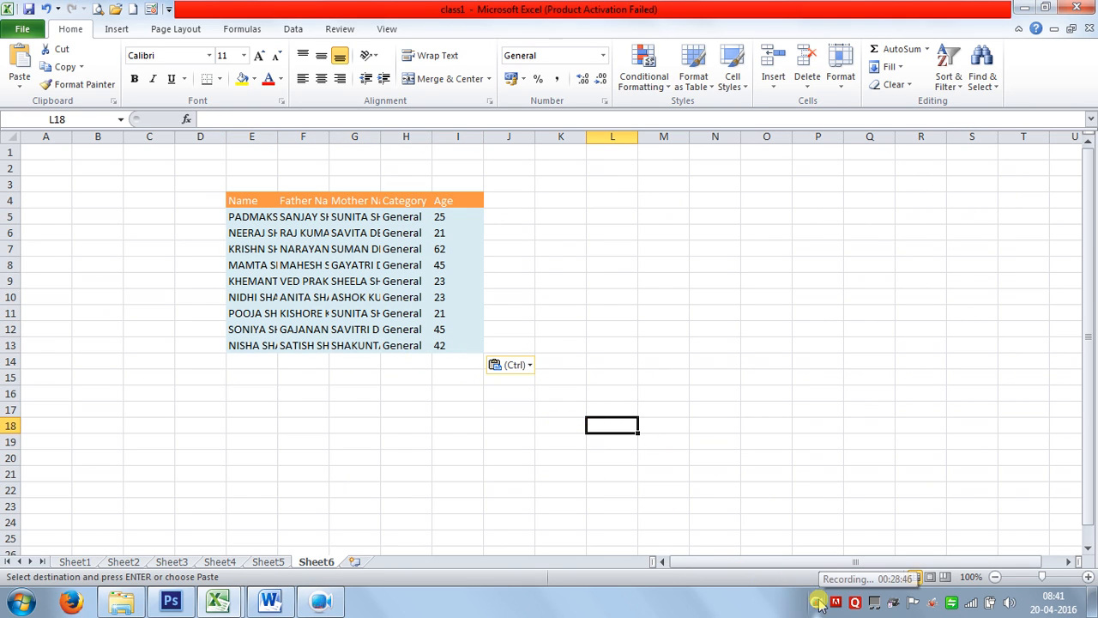
Browse the Sort & Filter, Conditional Formatting and Number Format menus without applying anything.
left_click(409, 474)
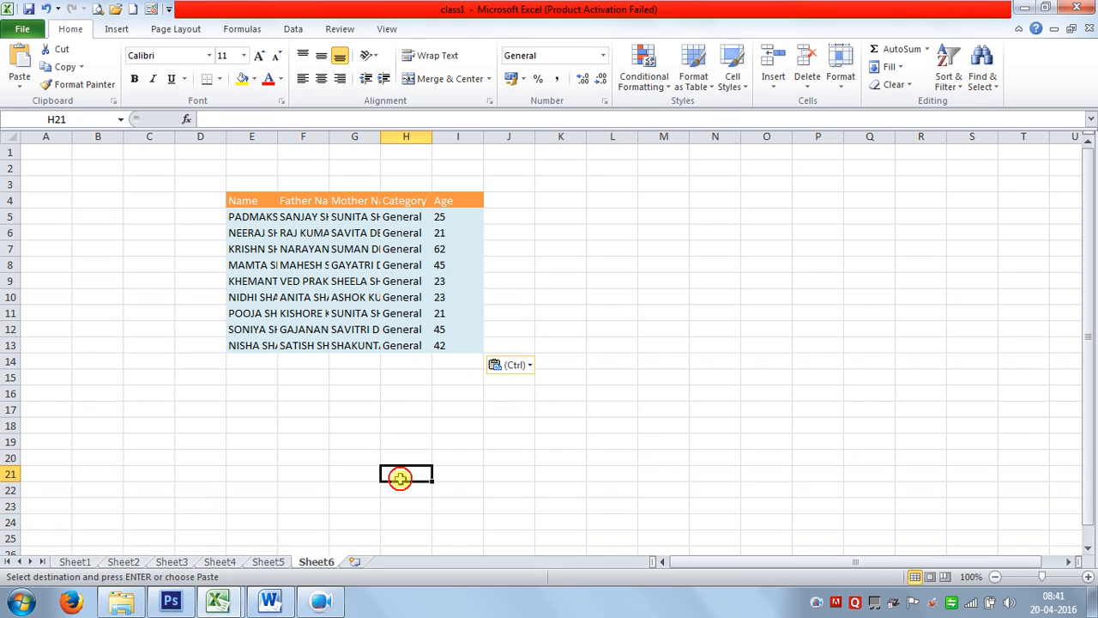
mouse_move(180, 603)
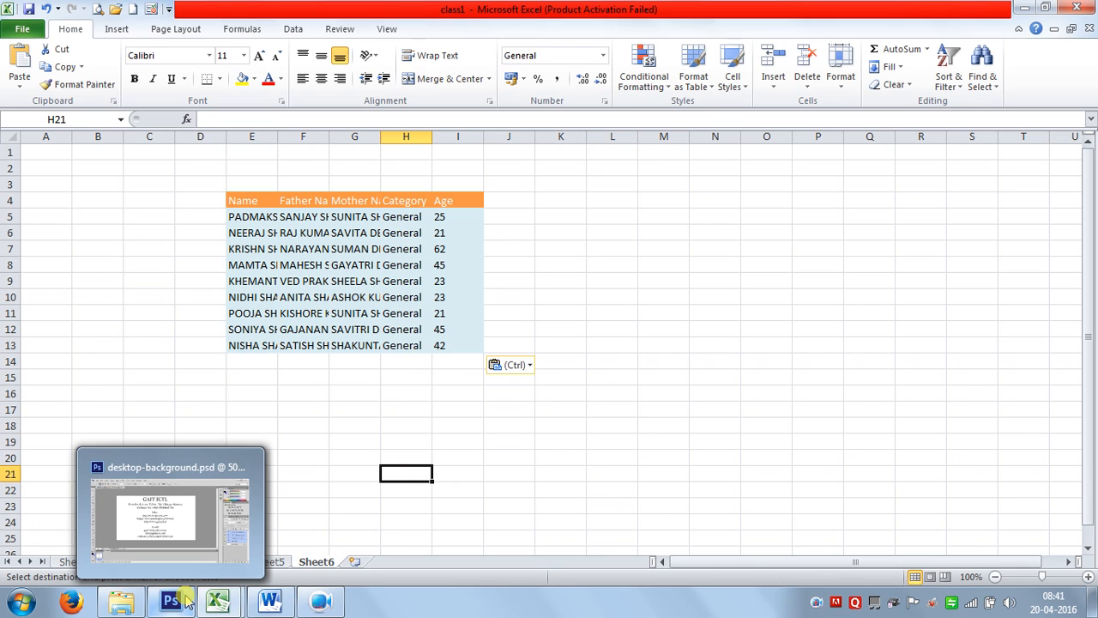
left_click(665, 263)
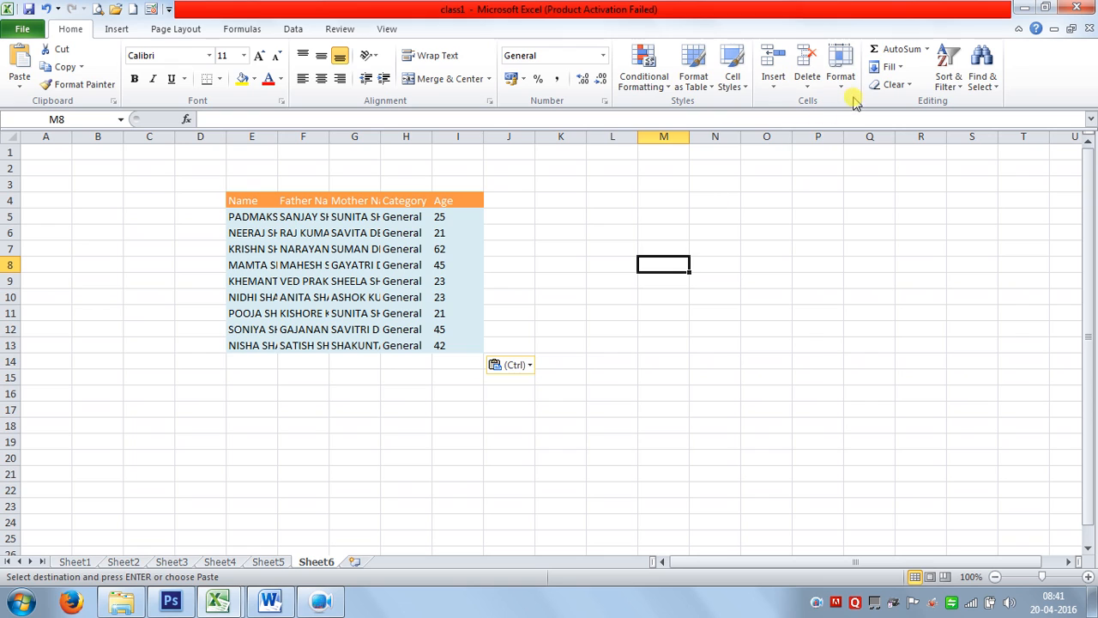
left_click(948, 75)
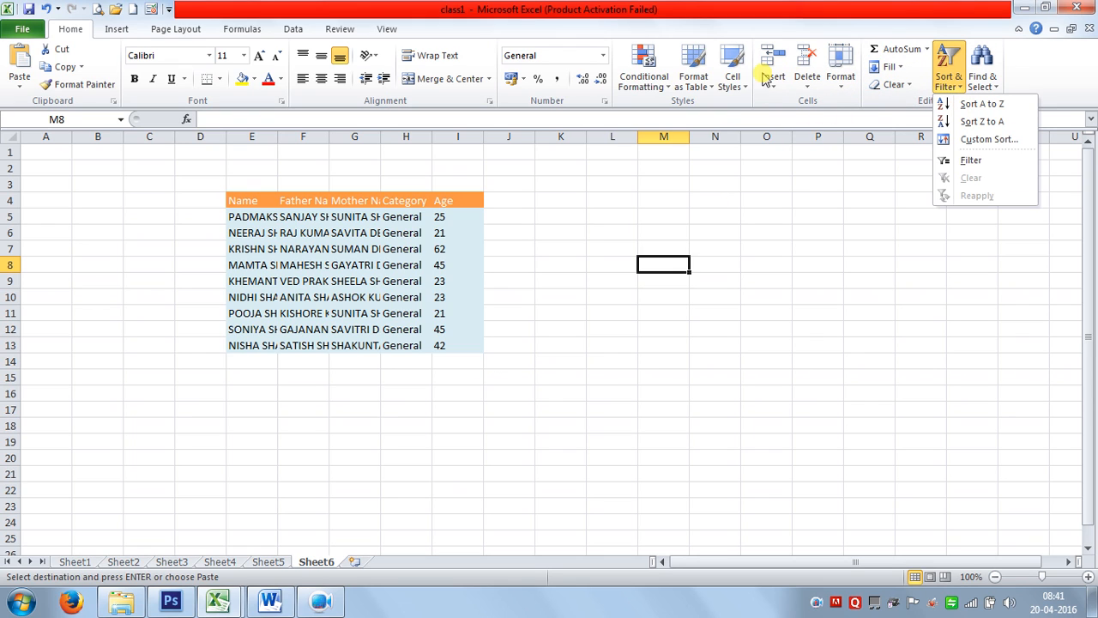
left_click(646, 86)
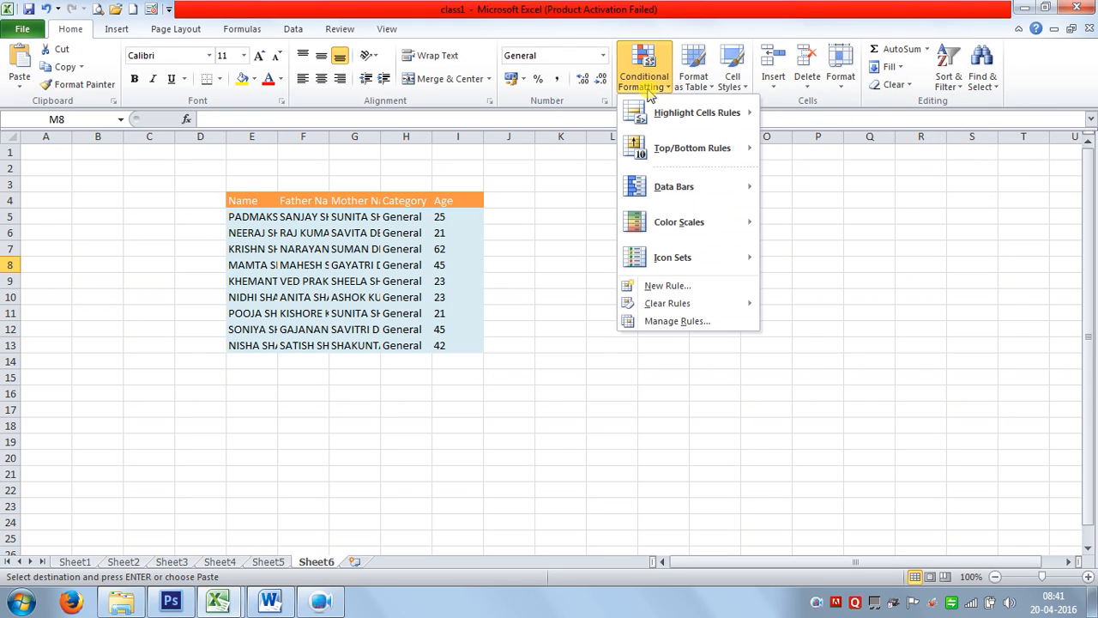
left_click(604, 56)
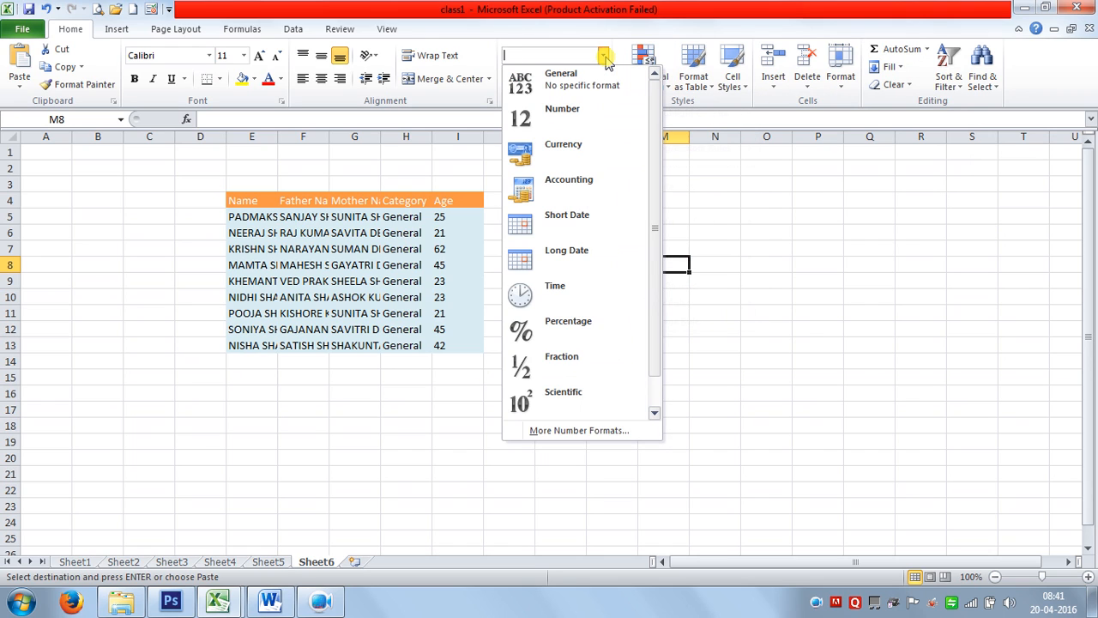
left_click(604, 57)
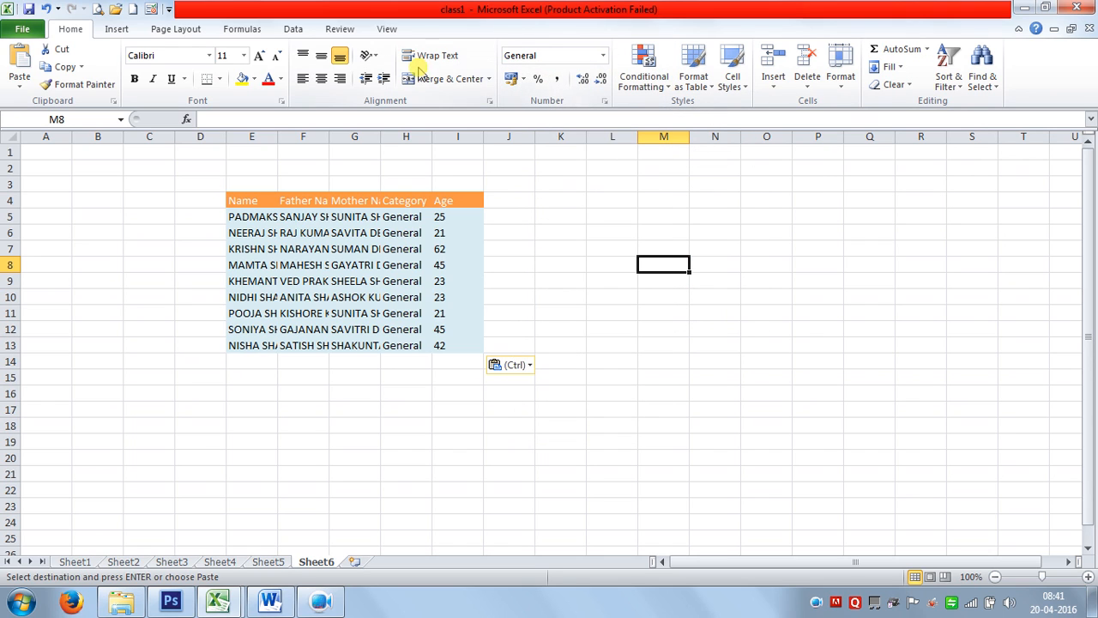
Open the Format Cells alignment settings and cancel them, leaving cells unchanged.
left_click(491, 102)
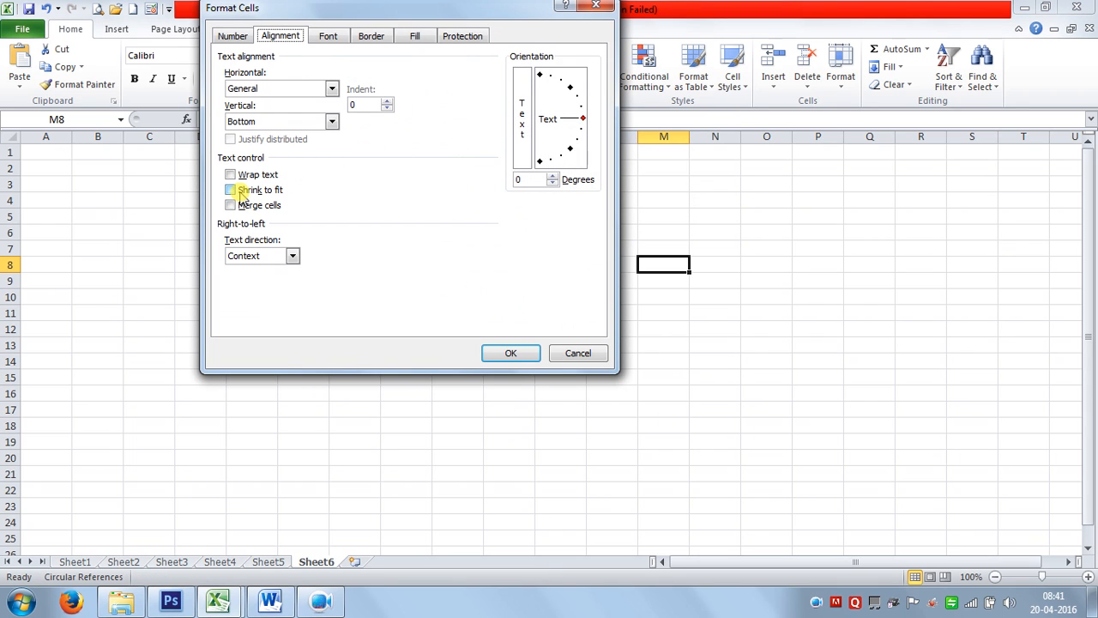
left_click(577, 354)
left_click(709, 340)
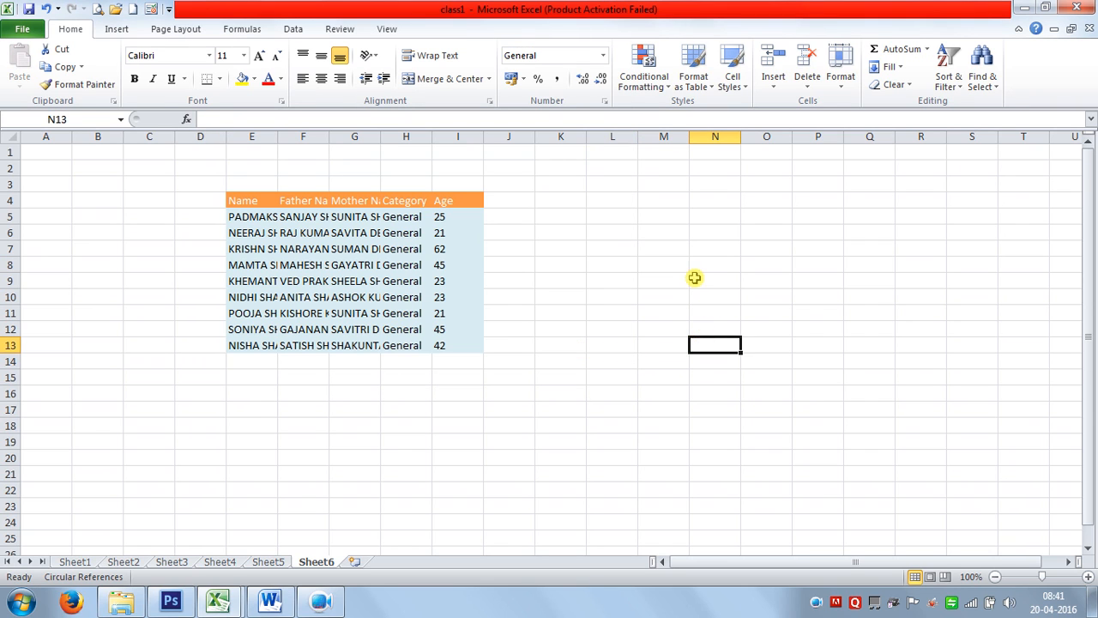
left_click(559, 314)
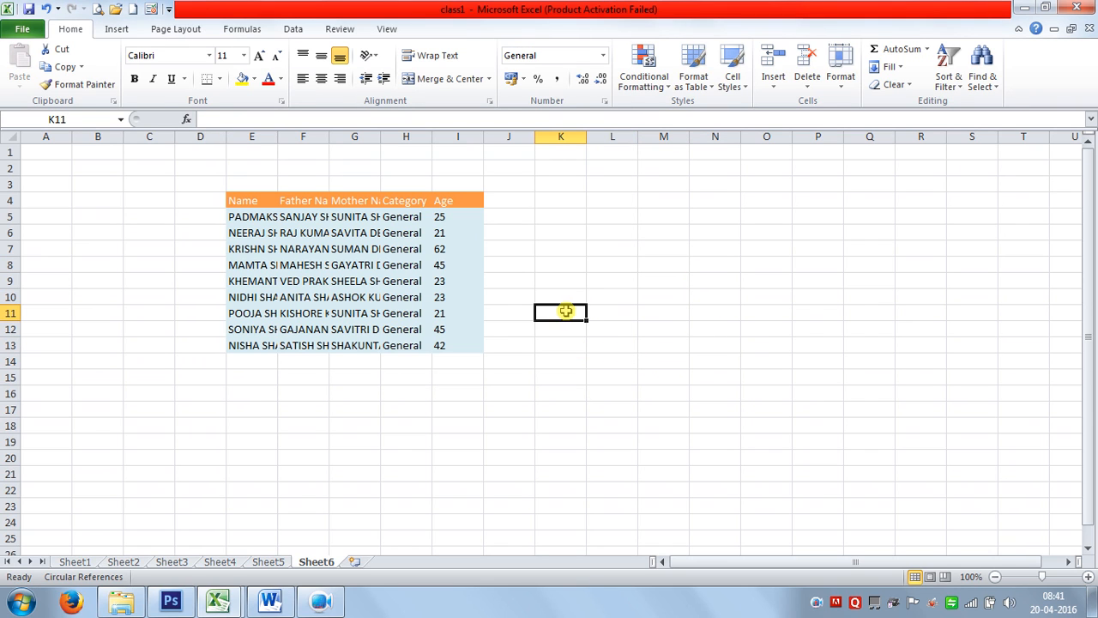
Stop the recording from the Apowersoft Screen Recorder Pro tray window.
left_click(611, 253)
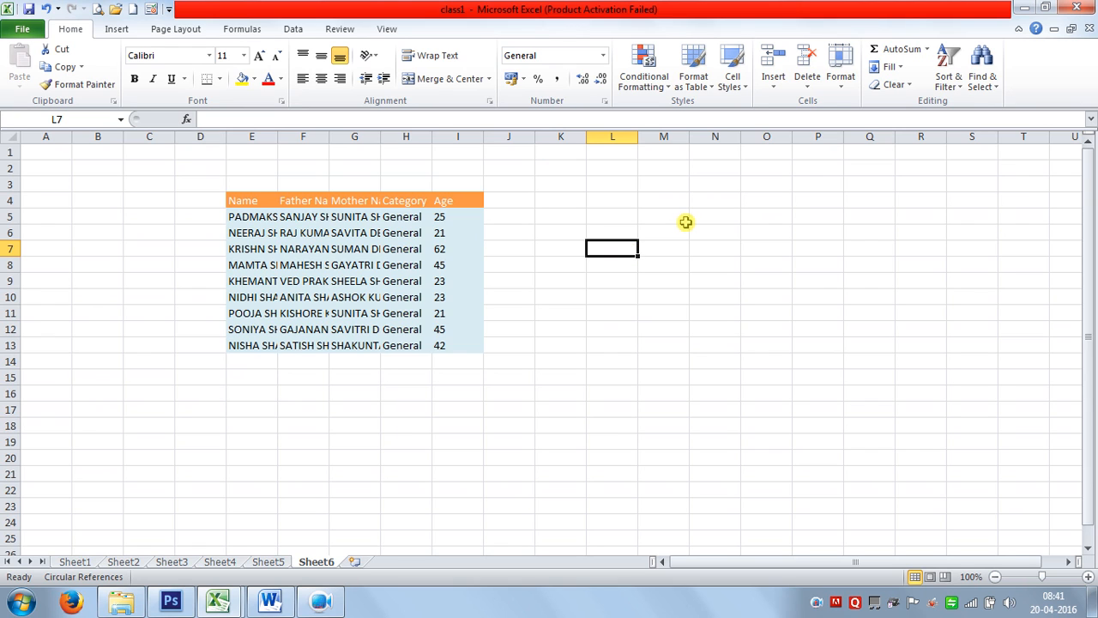
left_click(747, 294)
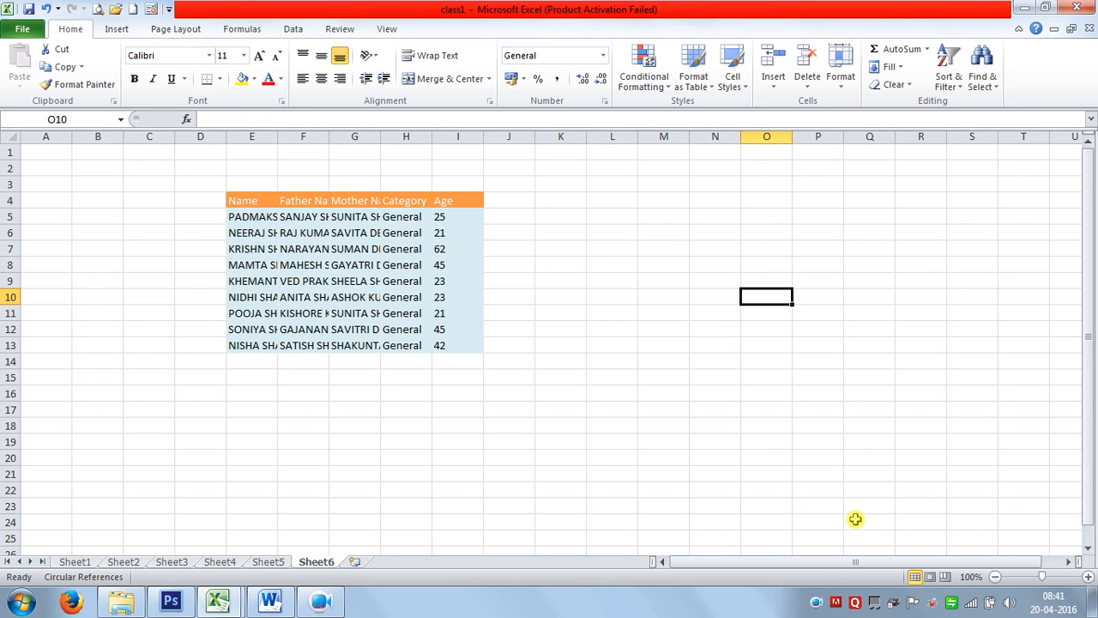
left_click(816, 602)
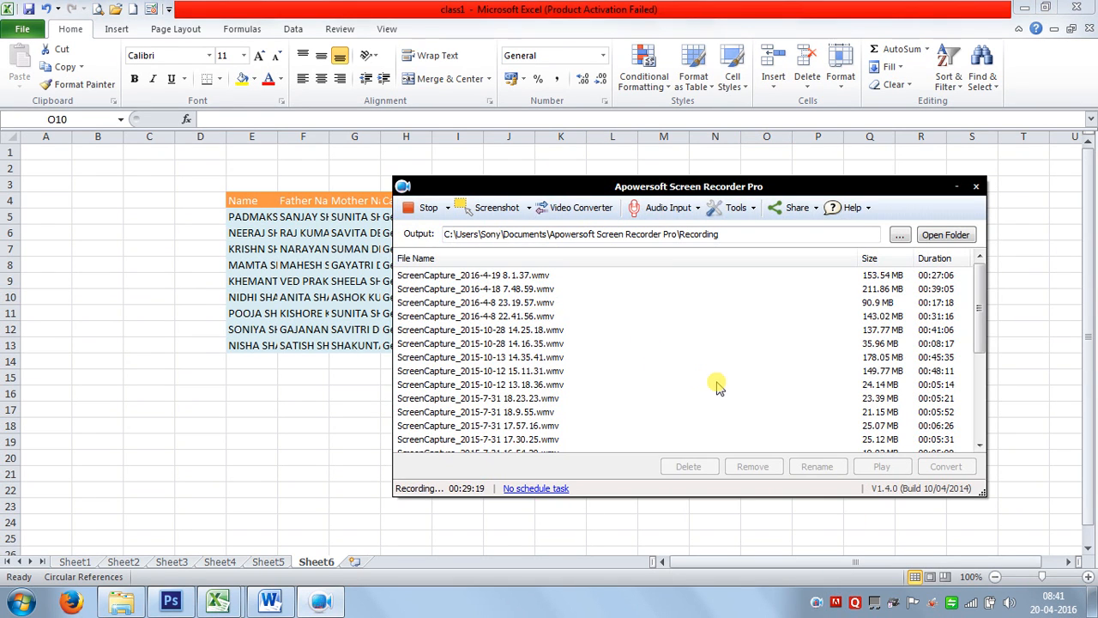
left_click(428, 208)
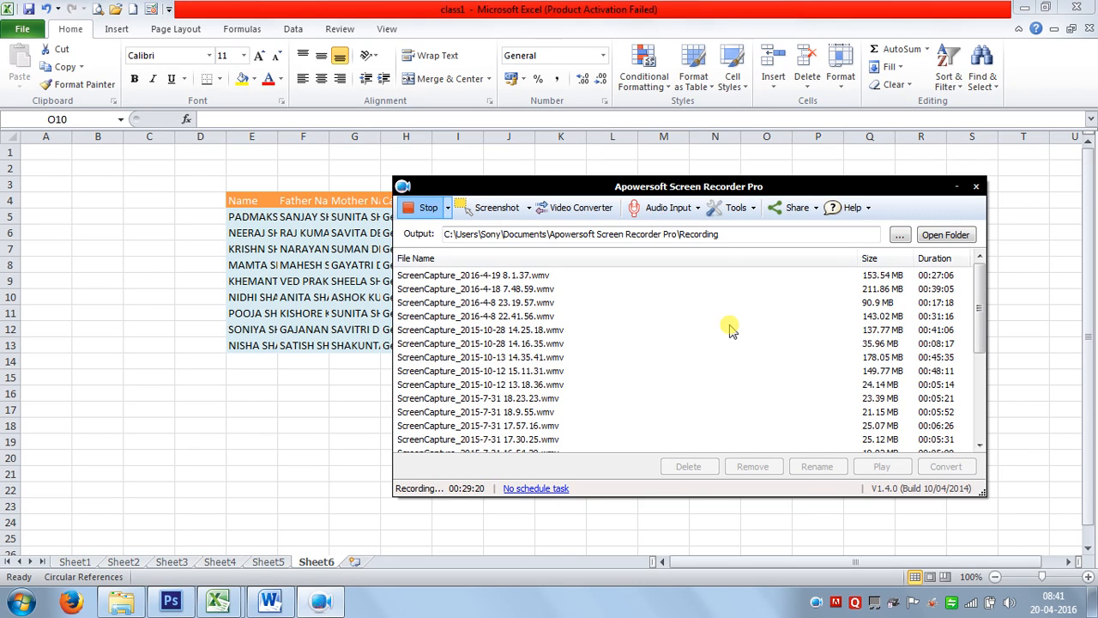